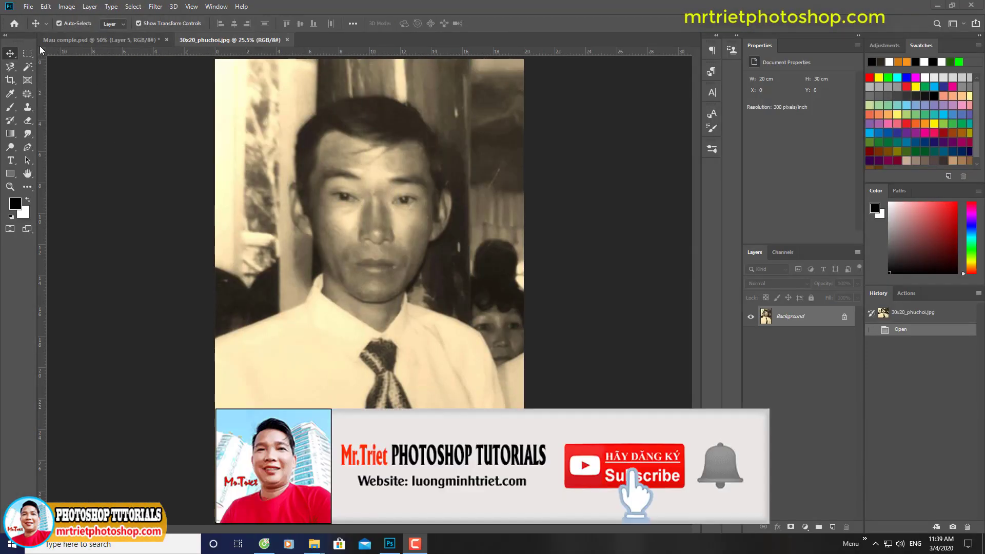
# Step: Crop the portrait more tightly around the man at 20 × 30 cm and 300 px/in, trimming the edges
pyautogui.press('c')
pyautogui.moveTo(530, 529); pyautogui.dragTo(516, 472)
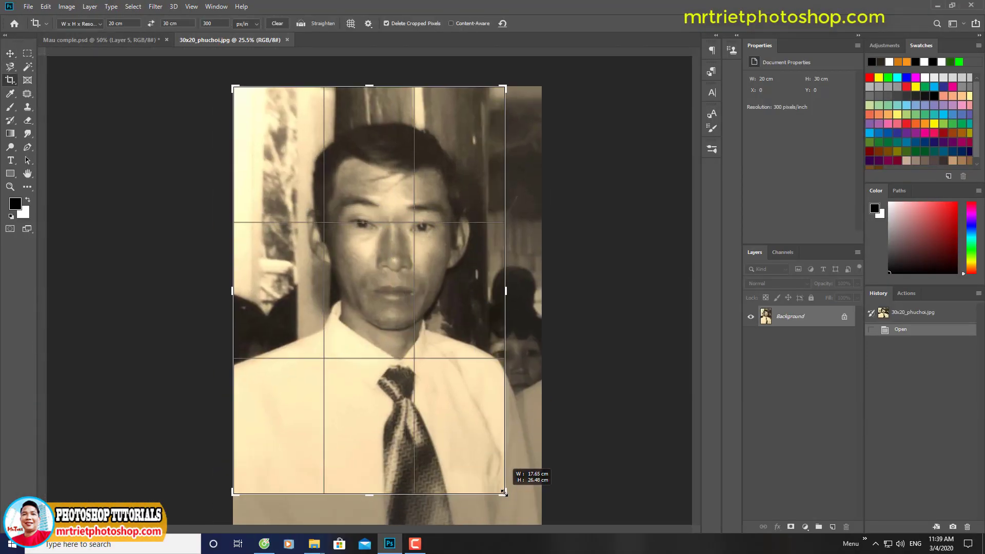
pyautogui.moveTo(437, 428); pyautogui.dragTo(437, 430)
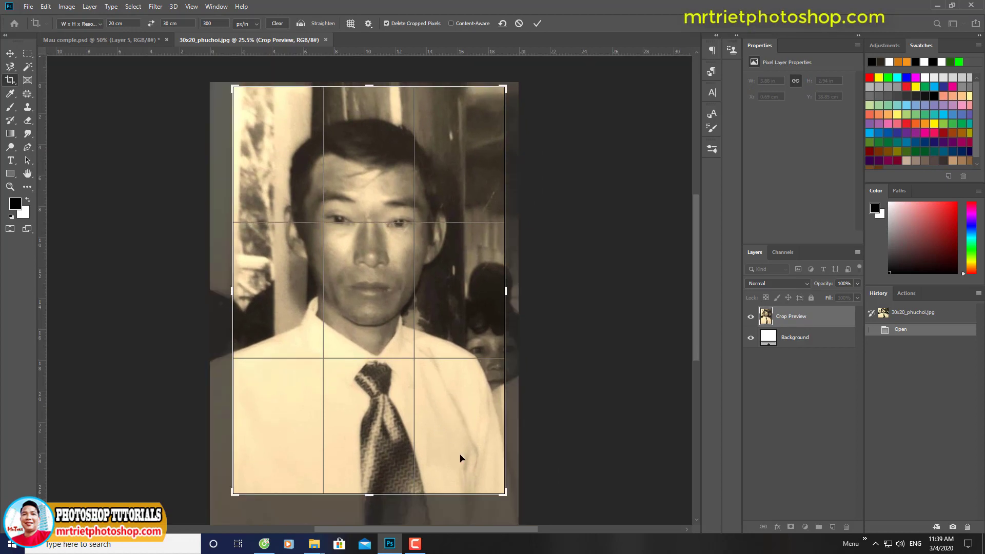
pyautogui.moveTo(484, 464); pyautogui.dragTo(472, 466)
pyautogui.moveTo(233, 493); pyautogui.dragTo(222, 510)
pyautogui.moveTo(509, 500); pyautogui.dragTo(496, 485)
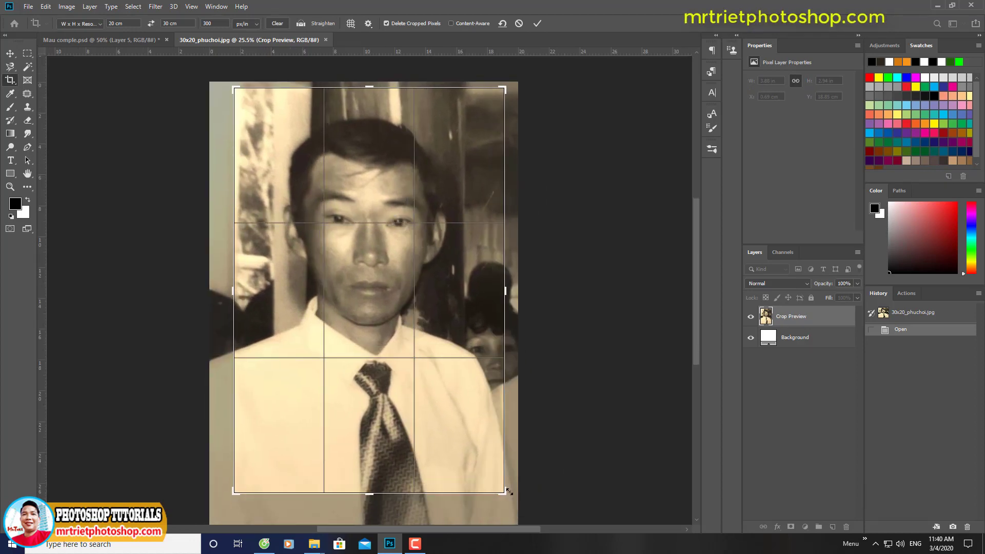
pyautogui.press('Return')
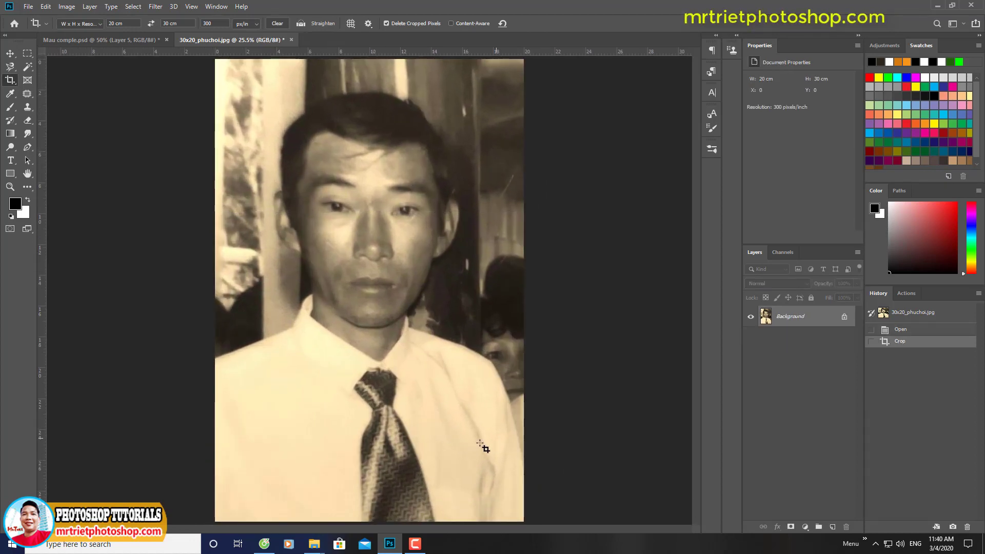
# Step: Duplicate the cropped photo onto a new layer
pyautogui.hotkey('ctrl', 'j')
pyautogui.hotkey('ctrl', 'z')
pyautogui.hotkey('ctrl', 'j')
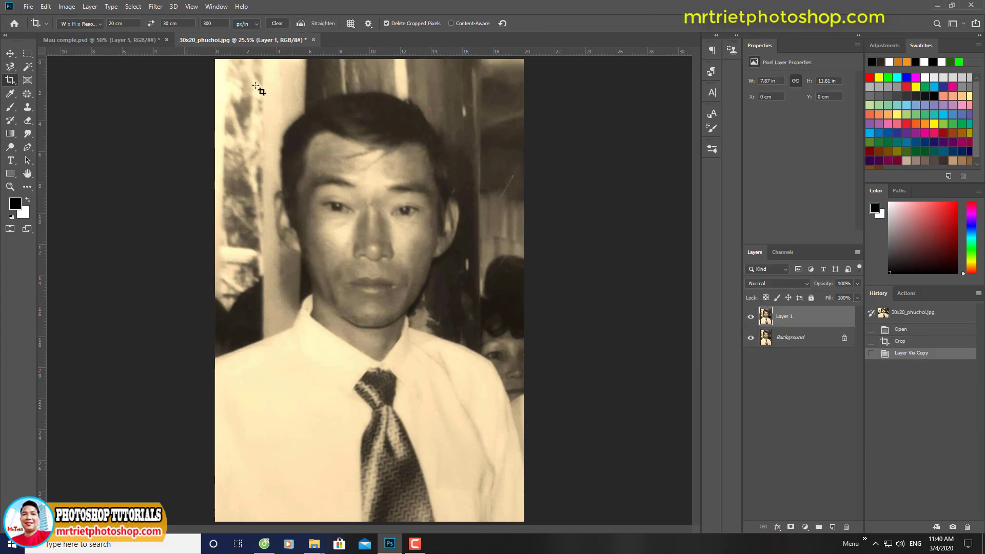
# Step: Smooth the duplicated layer with the Portraiture filter, raising Fine smoothing slightly, and compare the face with the original
pyautogui.click(155, 6)
pyautogui.moveTo(257, 226)
pyautogui.click(294, 226)
pyautogui.scroll(2, 467, 263)
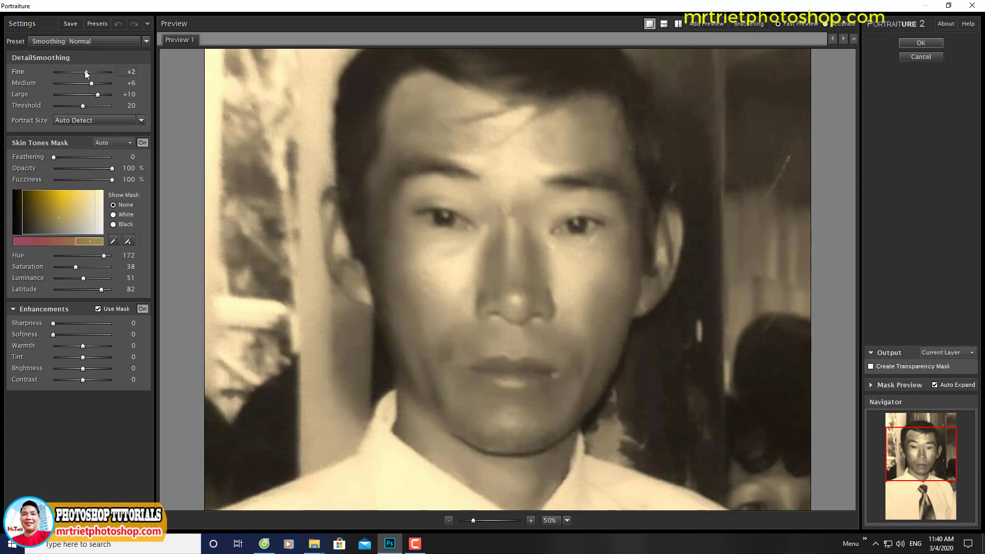
pyautogui.moveTo(87, 72); pyautogui.dragTo(89, 72)
pyautogui.press('Return')
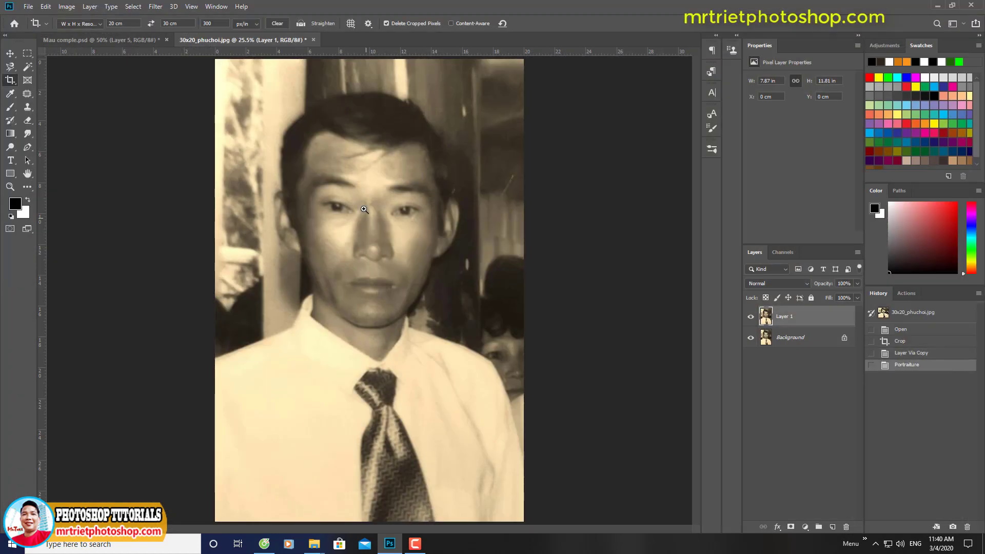
pyautogui.scroll(4, 354, 241)
pyautogui.click(750, 317)
pyautogui.click(750, 317)
pyautogui.click(750, 317)
pyautogui.click(750, 317)
# Step: Apply Smart Sharpen to the smoothed layer at 62% amount, with less noise reduction and a slightly adjusted radius
pyautogui.click(156, 6)
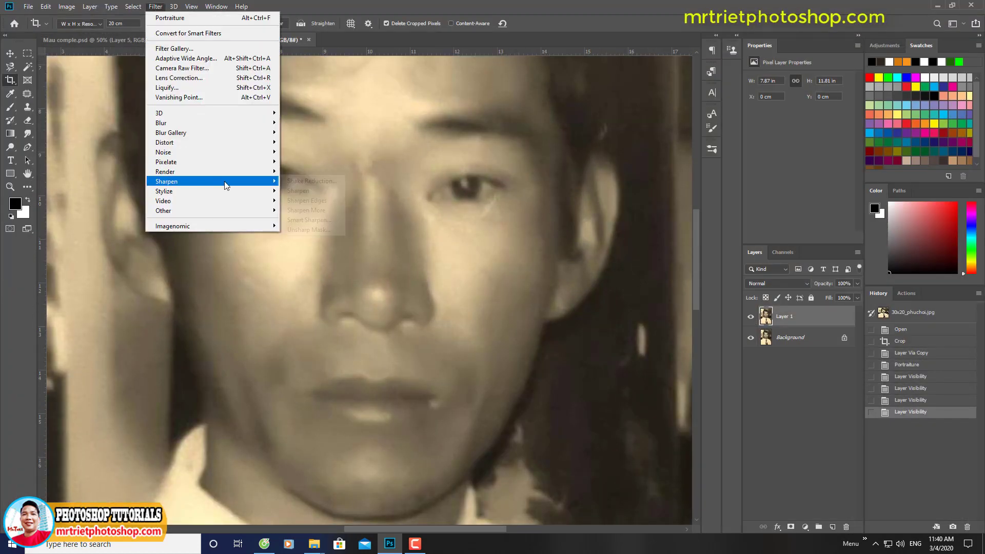
pyautogui.moveTo(231, 183)
pyautogui.click(318, 229)
pyautogui.moveTo(389, 116); pyautogui.dragTo(496, 118)
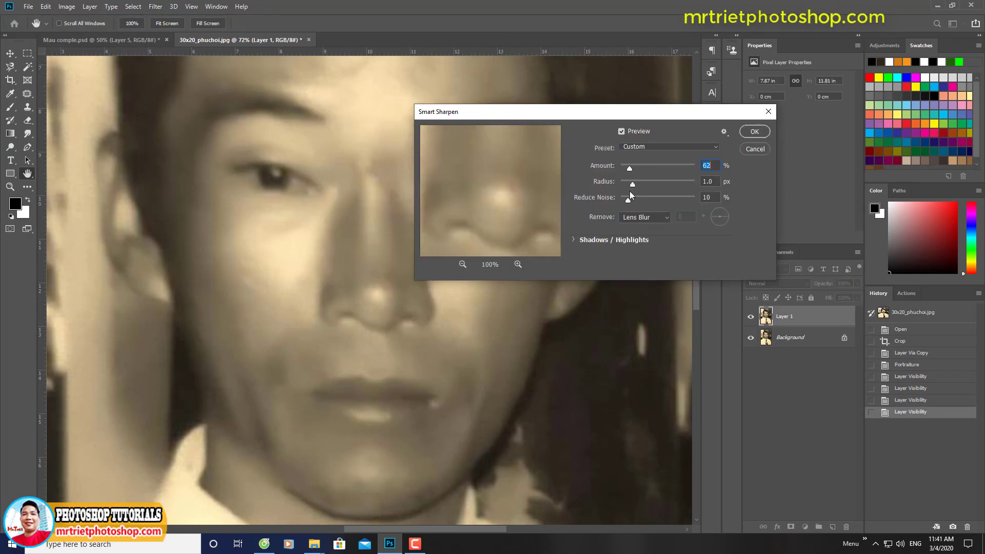
pyautogui.moveTo(628, 198); pyautogui.dragTo(620, 198)
pyautogui.moveTo(632, 183)
pyautogui.mouseDown()
pyautogui.moveTo(635, 167)
pyautogui.moveTo(660, 184)
pyautogui.moveTo(654, 168)
pyautogui.moveTo(633, 185)
pyautogui.mouseUp()
pyautogui.click(748, 139)
pyautogui.scroll(-3, 398, 258)
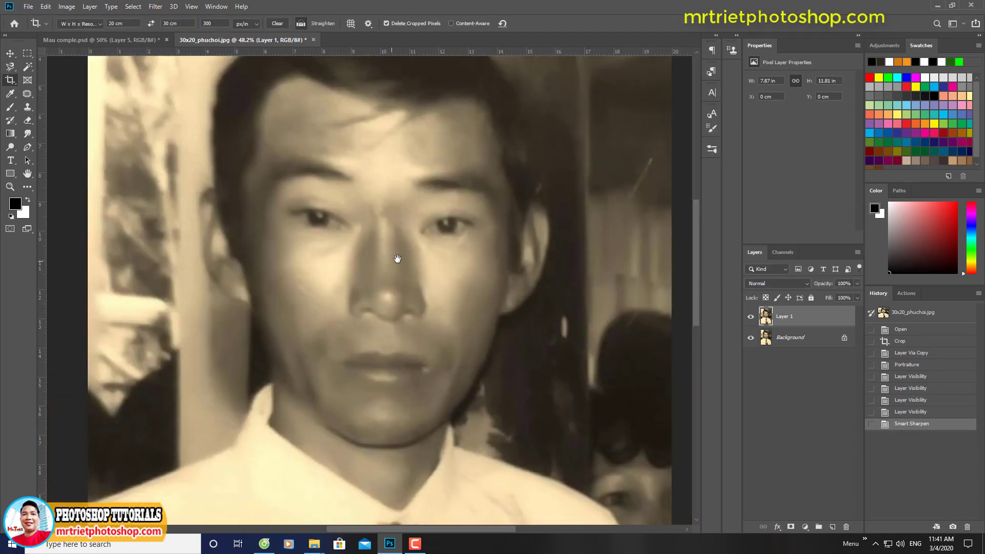
# Step: Convert the sharpened layer to black and white with the Default preset and merge all visible layers
pyautogui.click(66, 7)
pyautogui.click(215, 105)
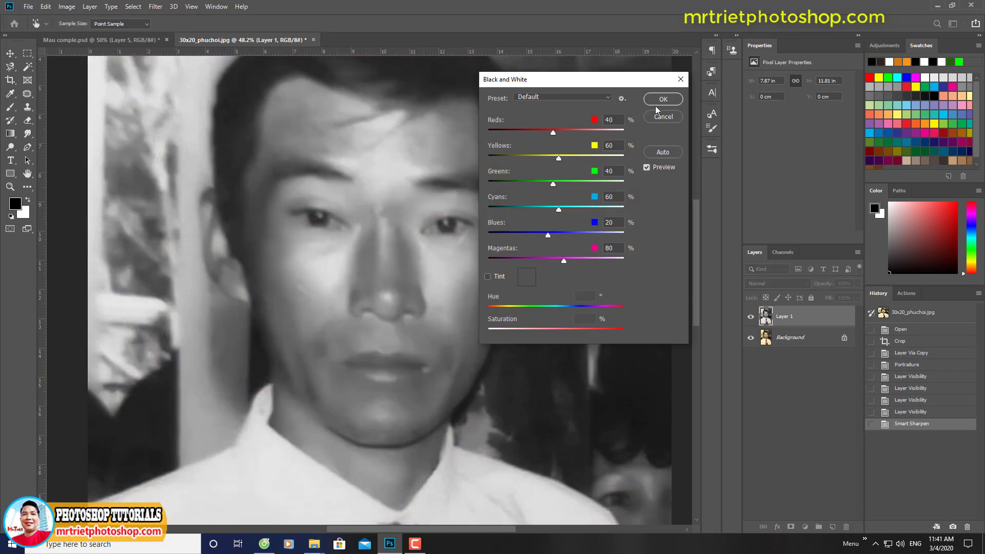
pyautogui.click(660, 97)
pyautogui.scroll(-2, 414, 348)
pyautogui.hotkey('ctrl', 'shift', 'e')
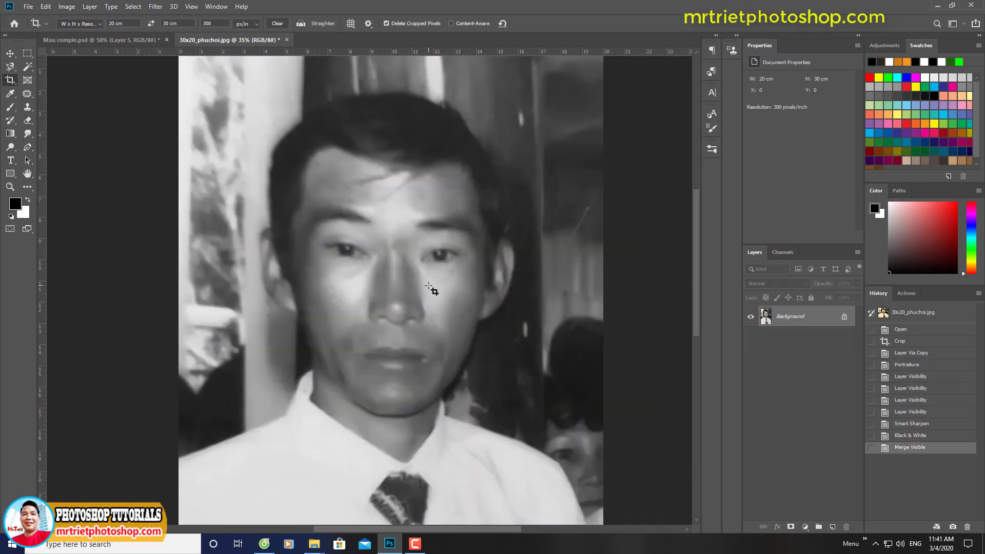
# Step: Start a Pen path at the side of the neck and trace it along the shirt collar to the opposite jaw
pyautogui.scroll(5, 433, 288)
pyautogui.press('p')
pyautogui.click(276, 253)
pyautogui.click(278, 308)
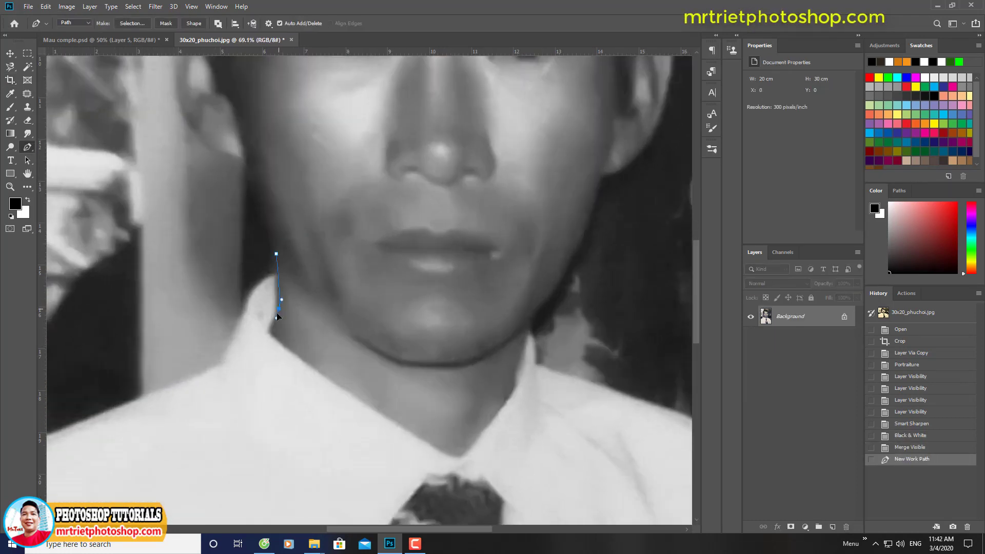
pyautogui.click(268, 332)
pyautogui.click(380, 413)
pyautogui.click(462, 458)
pyautogui.click(511, 402)
pyautogui.click(518, 377)
pyautogui.click(527, 318)
# Step: Continue the Pen path up the jaw, around the ear and along the side of the hair to the crown
pyautogui.scroll(2, 530, 323)
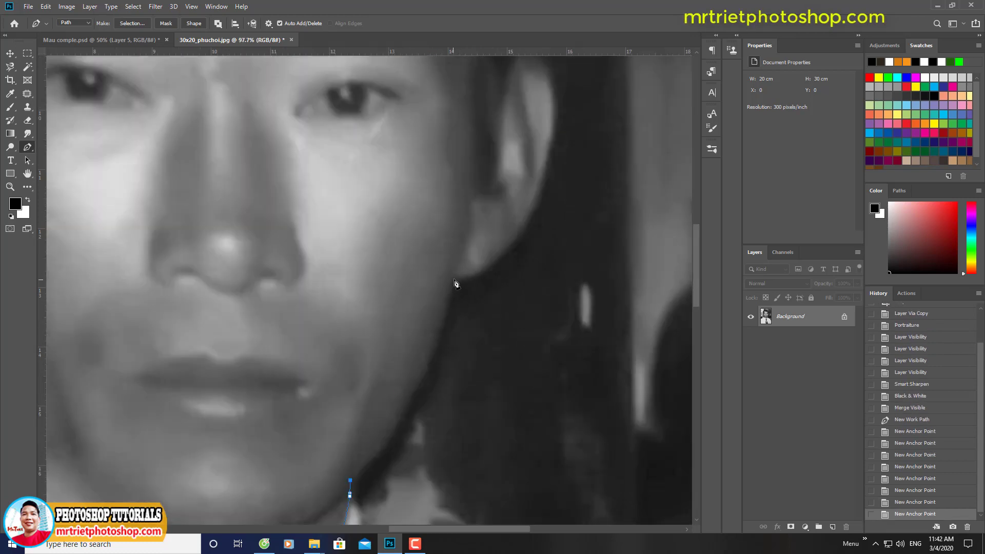
pyautogui.click(479, 326)
pyautogui.scroll(1, 507, 236)
pyautogui.moveTo(477, 352); pyautogui.dragTo(477, 334)
pyautogui.scroll(-1, 477, 336)
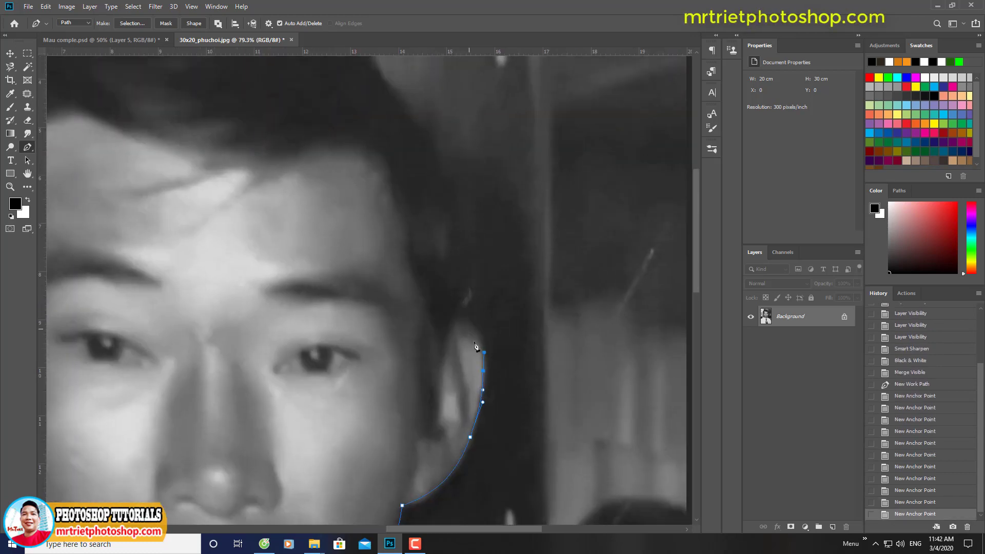
pyautogui.moveTo(458, 260); pyautogui.dragTo(476, 201)
pyautogui.scroll(5, 467, 310)
pyautogui.moveTo(436, 92); pyautogui.dragTo(447, 116)
pyautogui.moveTo(460, 295); pyautogui.dragTo(453, 281)
pyautogui.click(434, 247)
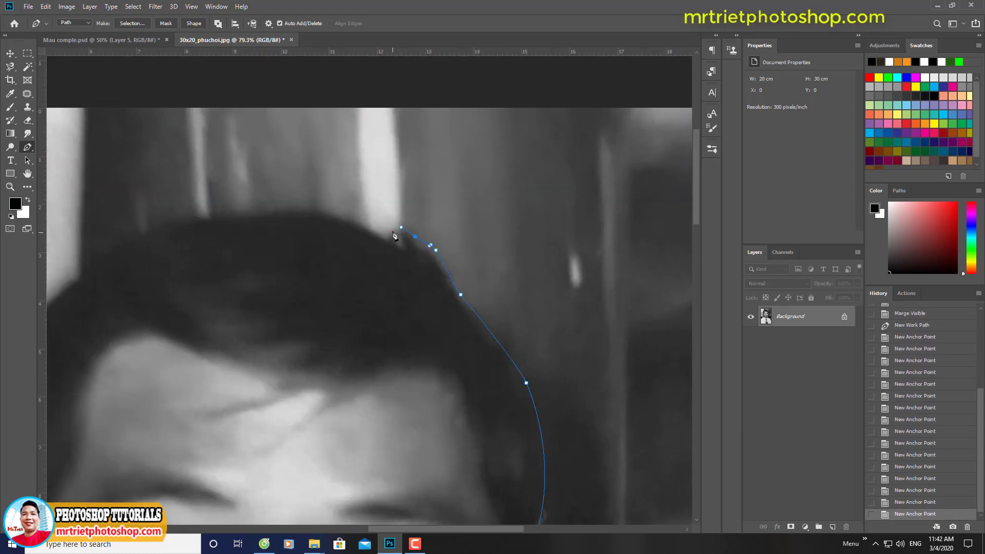
# Step: Trace the Pen path over the top of the hair and down the other side of the head
pyautogui.moveTo(328, 229); pyautogui.dragTo(578, 210)
pyautogui.moveTo(525, 192); pyautogui.dragTo(490, 189)
pyautogui.moveTo(396, 205); pyautogui.dragTo(351, 223)
pyautogui.moveTo(299, 281); pyautogui.dragTo(272, 301)
pyautogui.moveTo(258, 326); pyautogui.dragTo(254, 352)
pyautogui.moveTo(259, 356); pyautogui.dragTo(283, 149)
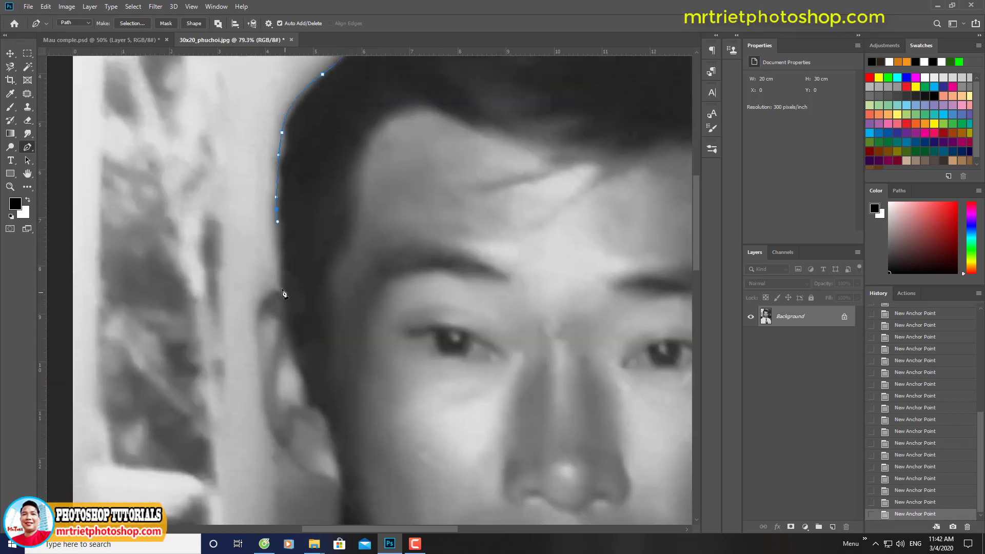
# Step: Trace the path around the remaining ear and jaw, close it at the neck, and refine the closing anchor's curve
pyautogui.moveTo(285, 294); pyautogui.dragTo(264, 289)
pyautogui.moveTo(257, 339); pyautogui.dragTo(249, 172)
pyautogui.click(279, 302)
pyautogui.scroll(1, 286, 328)
pyautogui.click(239, 222)
pyautogui.click(281, 268)
pyautogui.click(312, 279)
pyautogui.moveTo(286, 279)
pyautogui.mouseDown()
pyautogui.moveTo(303, 311)
pyautogui.moveTo(277, 262)
pyautogui.mouseUp()
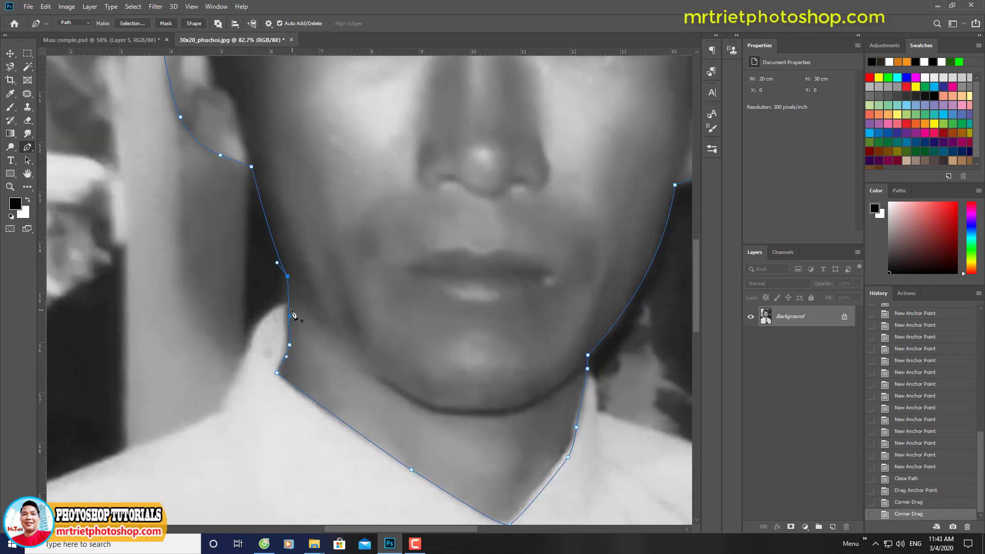
# Step: Turn the head path into a selection, feather its edge slightly, and copy the head and neck to a new layer
pyautogui.hotkey('ctrl', '0')
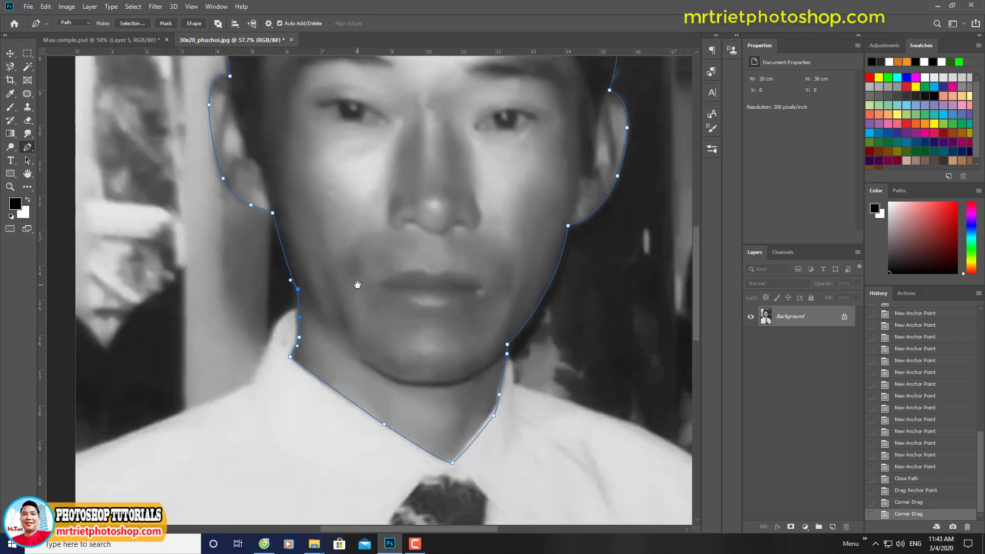
pyautogui.hotkey('ctrl', 'Return')
pyautogui.hotkey('shift', 'F6')
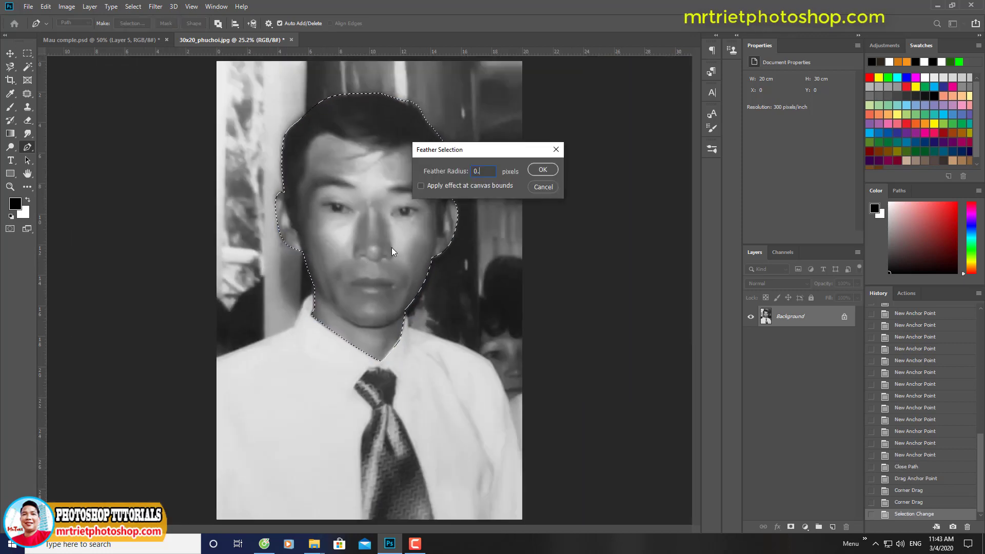
pyautogui.press('Return')
pyautogui.hotkey('ctrl', 'j')
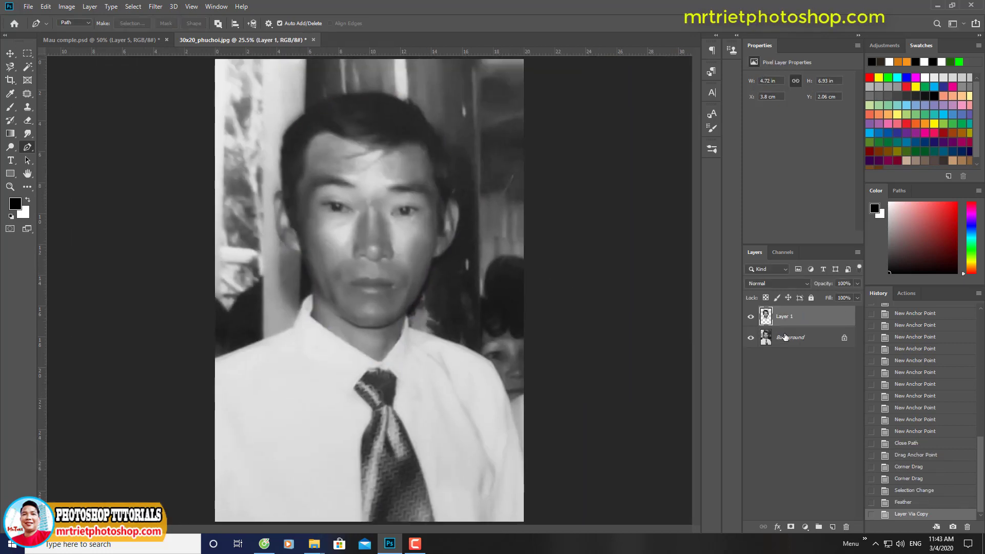
# Step: Add an empty layer directly above the Background layer and activate the Gradient tool
pyautogui.click(785, 337)
pyautogui.hotkey('ctrl', 'shift', 'alt', 'n')
pyautogui.press('g')
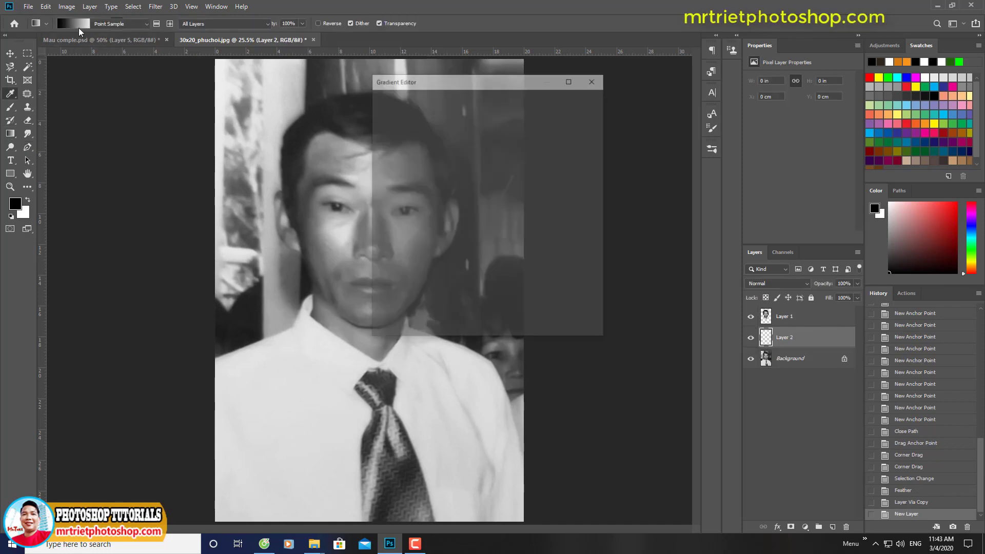
pyautogui.click(77, 23)
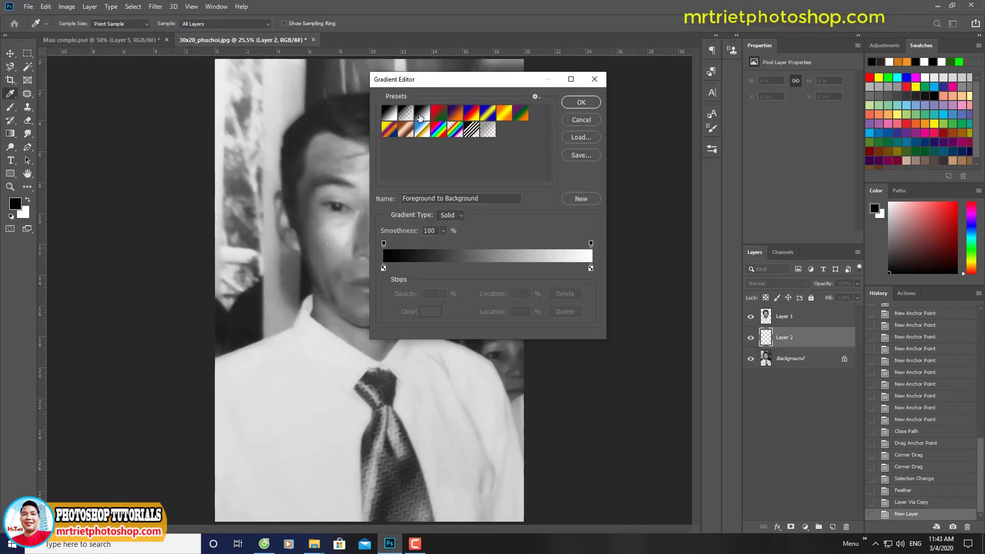
pyautogui.click(383, 268)
pyautogui.press('Escape')
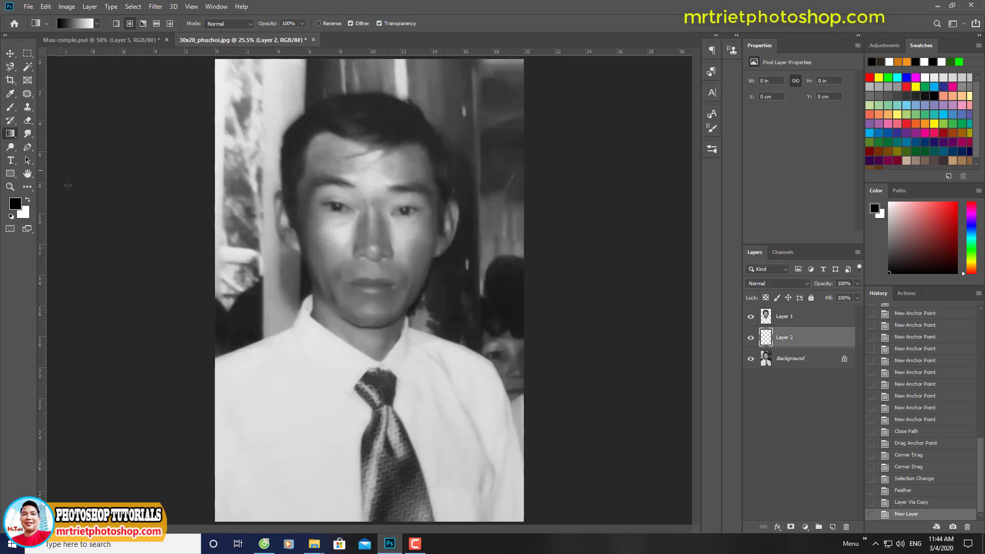
# Step: Pick a bright sky blue as the foreground color and fill the empty layer behind the head with it
pyautogui.click(15, 204)
pyautogui.click(716, 116)
pyautogui.click(827, 110)
pyautogui.hotkey('alt', 'BackSpace')
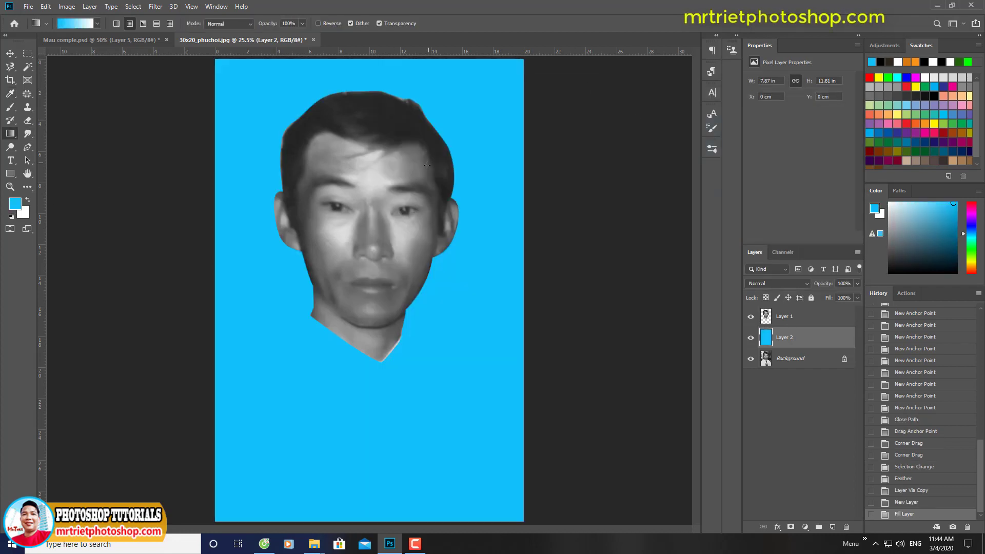
# Step: Draw a white-to-transparent radial gradient outward from behind the face on another new layer above the blue fill
pyautogui.click(77, 23)
pyautogui.click(583, 102)
pyautogui.press('x')
pyautogui.hotkey('ctrl', 'shift', 'alt', 'n')
pyautogui.moveTo(372, 218); pyautogui.dragTo(363, 450)
# Step: Free-transform the white gradient layer, repositioning and resizing it into a soft glow centered behind the head
pyautogui.hotkey('ctrl', '-')
pyautogui.hotkey('ctrl', 't')
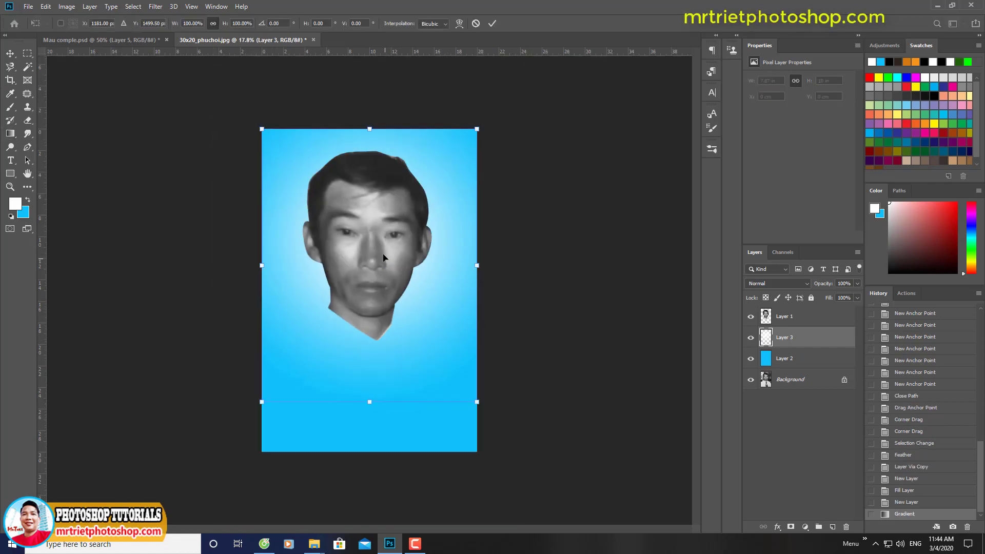
pyautogui.moveTo(383, 287); pyautogui.dragTo(381, 242)
pyautogui.moveTo(477, 345); pyautogui.dragTo(486, 356)
pyautogui.moveTo(432, 314); pyautogui.dragTo(433, 328)
pyautogui.moveTo(486, 370); pyautogui.dragTo(521, 415)
pyautogui.moveTo(450, 339); pyautogui.dragTo(450, 371)
pyautogui.moveTo(520, 62); pyautogui.dragTo(490, 100)
pyautogui.moveTo(427, 188); pyautogui.dragTo(425, 188)
pyautogui.press('Return')
pyautogui.hotkey('ctrl', '0')
# Step: Retouch the cheek on the head layer using the Clone Stamp at 20% opacity with a 47 px, 0% hardness brush
pyautogui.hotkey('alt', ']')
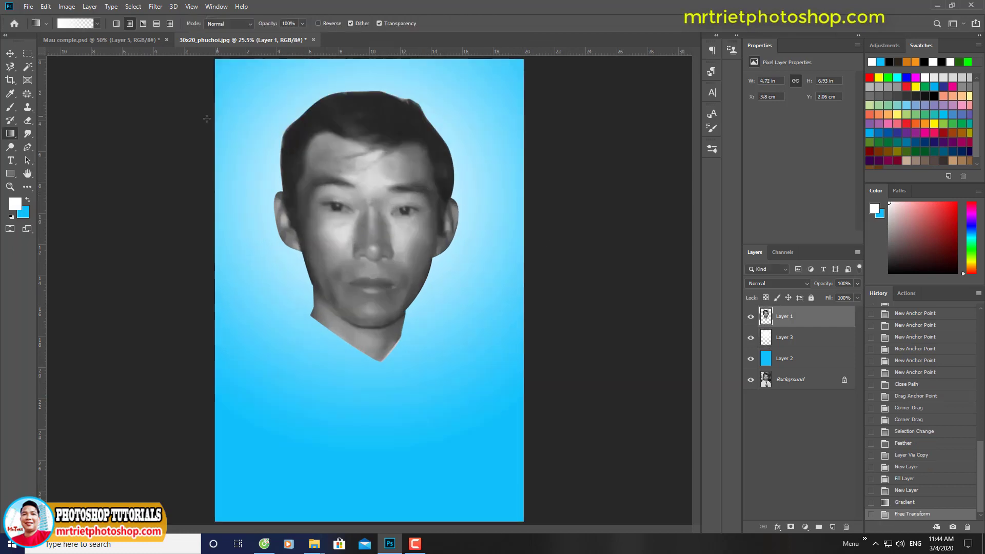
pyautogui.scroll(5, 371, 208)
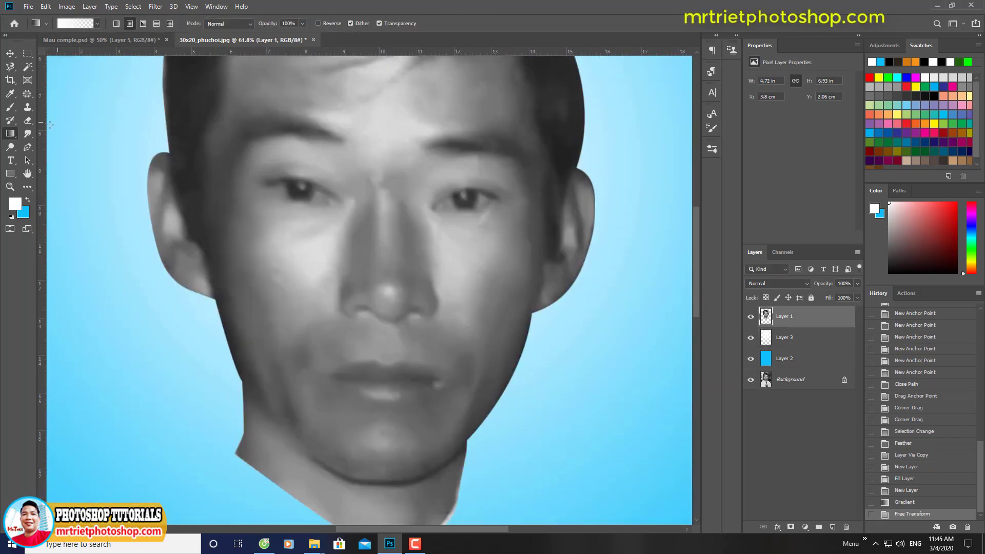
pyautogui.press('s')
pyautogui.rightClick(291, 261)
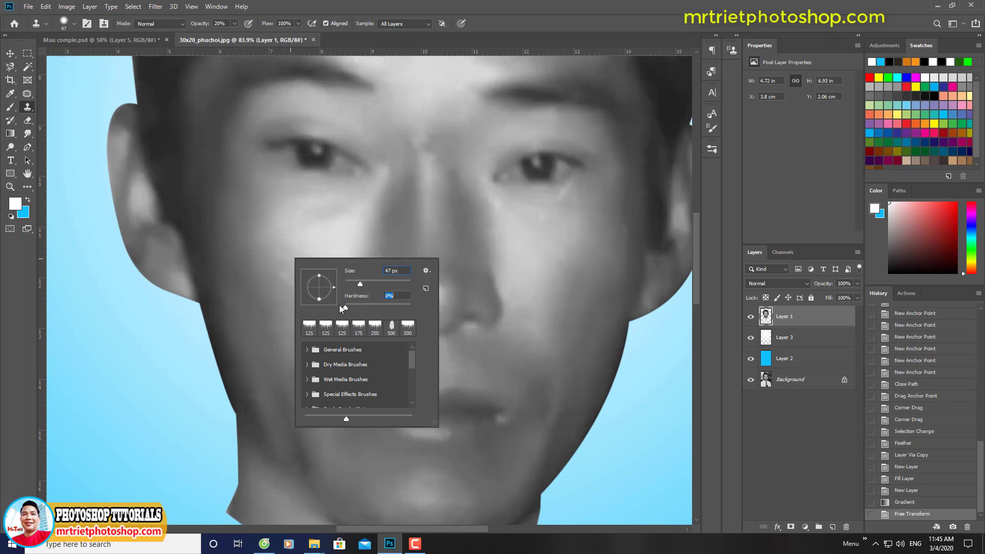
pyautogui.scroll(2, 286, 266)
pyautogui.moveTo(286, 267); pyautogui.dragTo(294, 288)
# Step: Duplicate the head layer and clone away the marks on the nose bridge and below the eye with a larger brush
pyautogui.hotkey('ctrl', 'j')
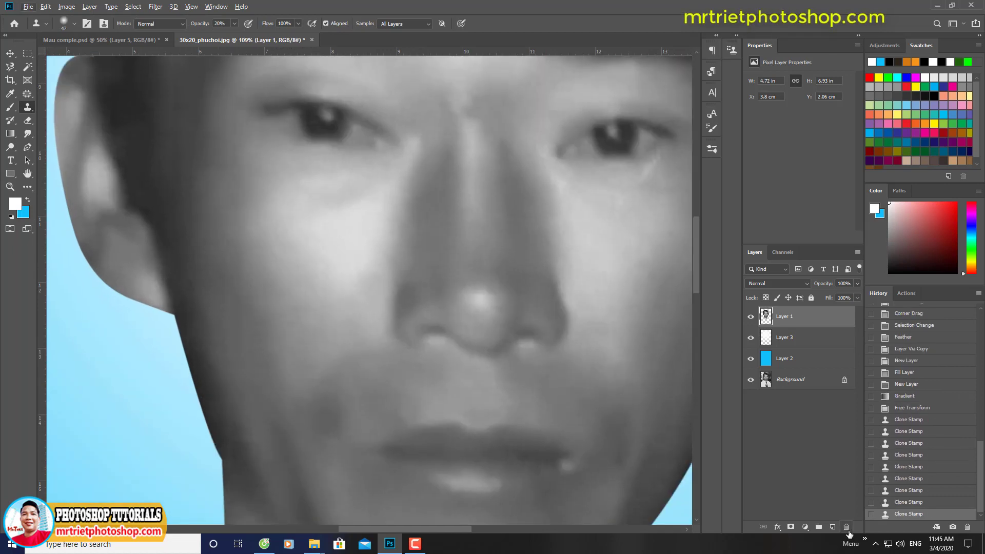
pyautogui.scroll(3, 434, 259)
pyautogui.press(']')
pyautogui.press(']')
pyautogui.rightClick(442, 245)
pyautogui.press(']')
pyautogui.press(']')
pyautogui.press(']')
pyautogui.click(398, 235)
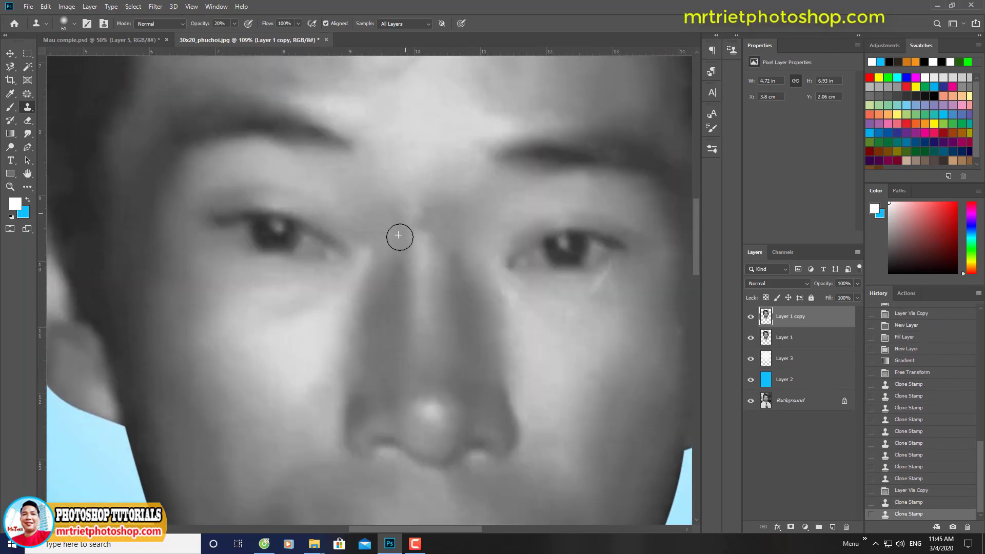
pyautogui.moveTo(398, 235)
pyautogui.mouseDown()
pyautogui.moveTo(417, 199)
pyautogui.moveTo(430, 238)
pyautogui.moveTo(423, 183)
pyautogui.moveTo(439, 231)
pyautogui.mouseUp()
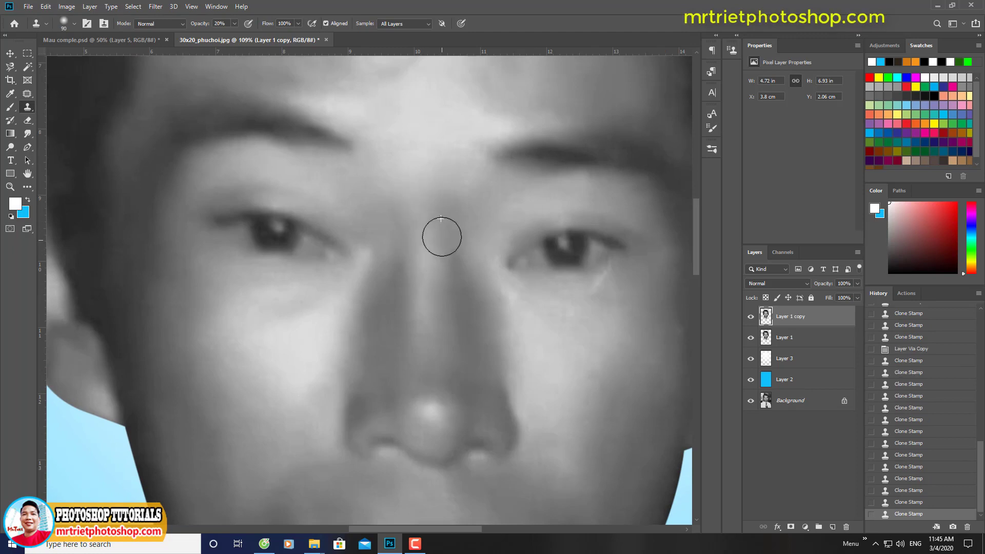
pyautogui.moveTo(497, 314); pyautogui.dragTo(372, 235)
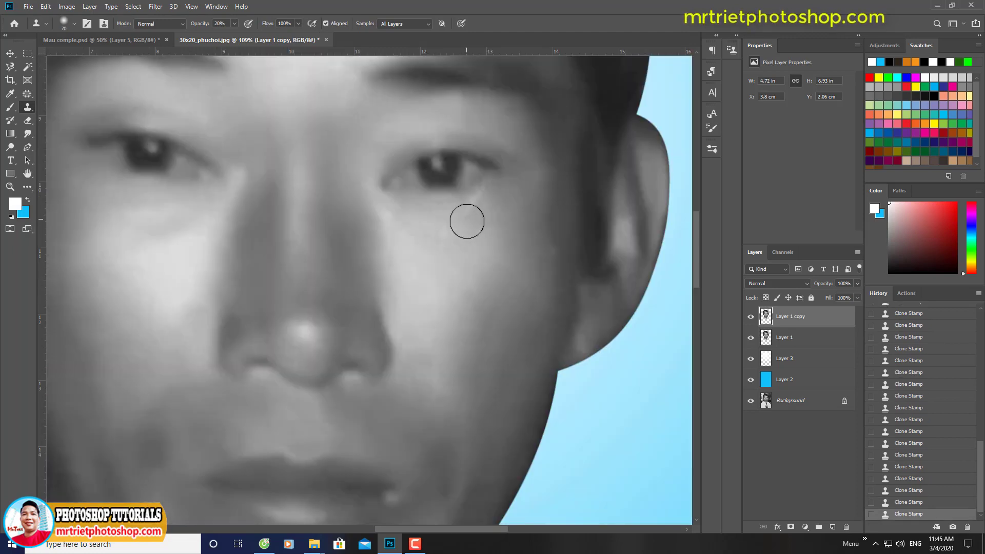
# Step: Patch out the stray hair strands across the forehead with clean skin using the Patch tool
pyautogui.scroll(5, 356, 246)
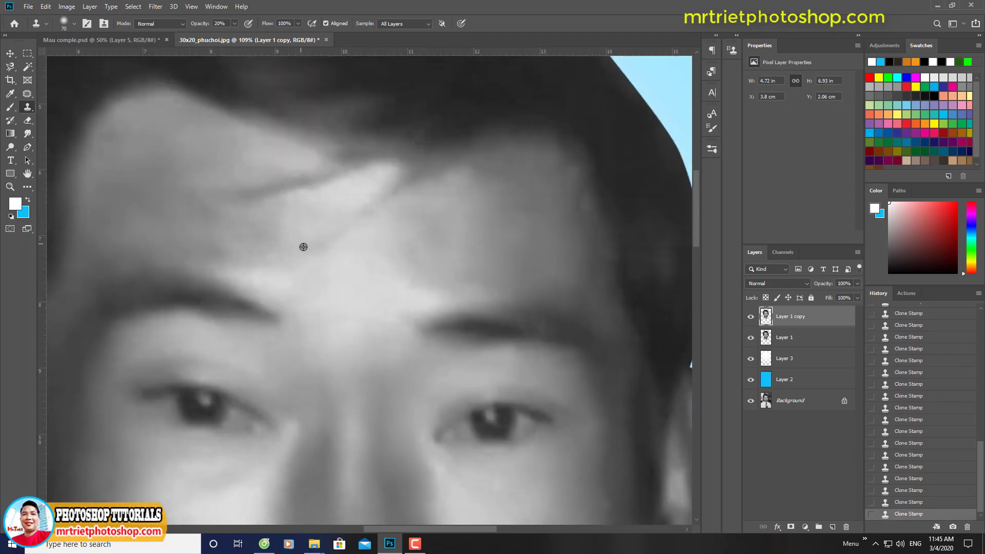
pyautogui.press('j')
pyautogui.moveTo(307, 202)
pyautogui.mouseDown()
pyautogui.moveTo(289, 175)
pyautogui.moveTo(359, 203)
pyautogui.mouseUp()
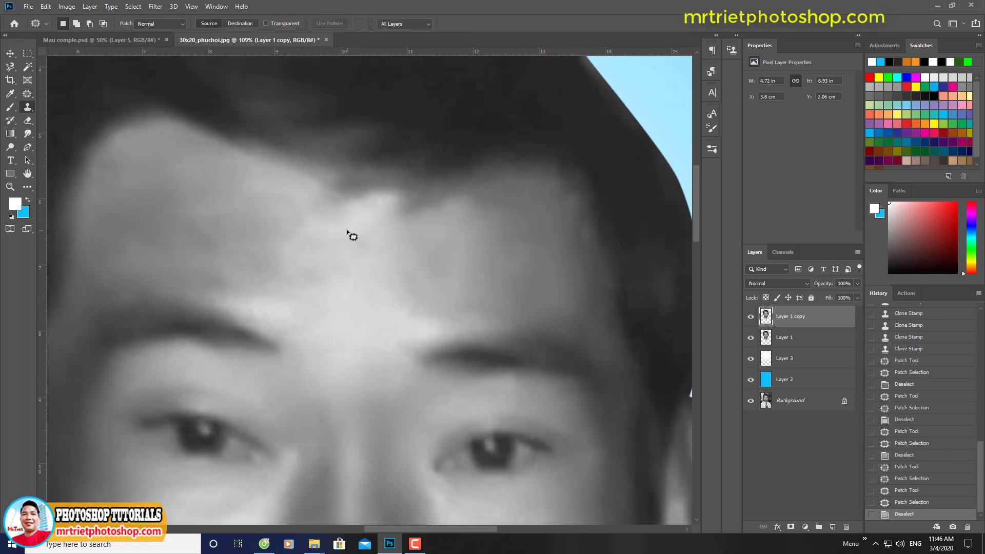
# Step: Clone clean tones along the hairline's central notch with the Clone Stamp at 20% opacity and a 100 px brush
pyautogui.click(341, 191)
pyautogui.keyDown('alt'); pyautogui.click(384, 203); pyautogui.keyUp('alt')
pyautogui.keyDown('alt'); pyautogui.click(431, 235); pyautogui.keyUp('alt')
pyautogui.press(']')
pyautogui.press(']')
pyautogui.press(']')
pyautogui.click(389, 199)
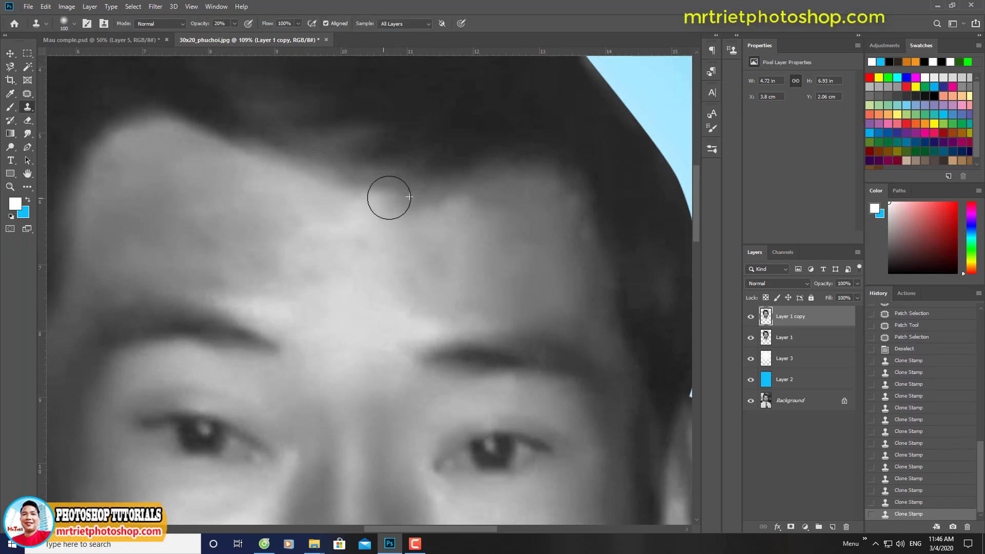
pyautogui.click(382, 198)
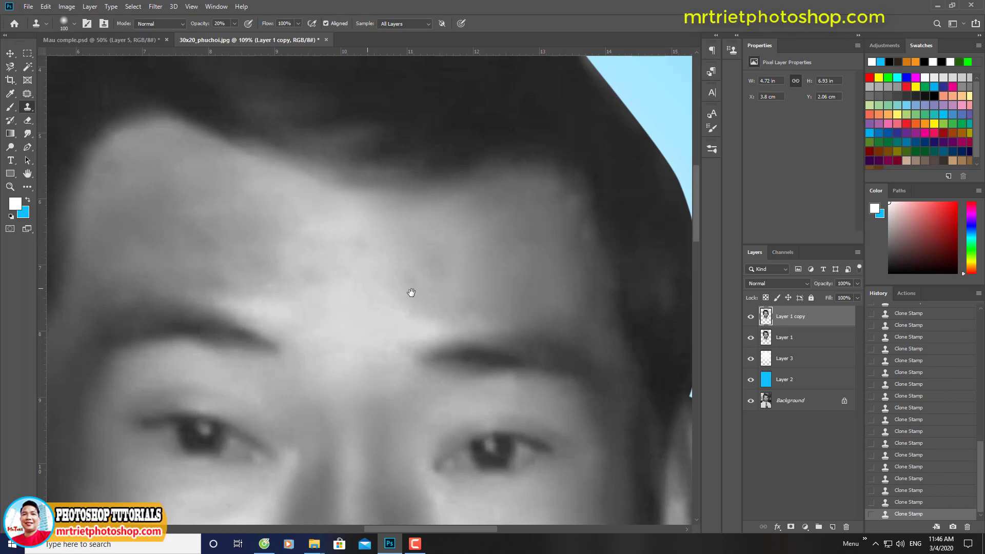
# Step: Even out the forehead's shading with a 150 px Clone Stamp brush, using the Darken and Lighten modes
pyautogui.moveTo(411, 293); pyautogui.dragTo(500, 262)
pyautogui.press(']')
pyautogui.press(']')
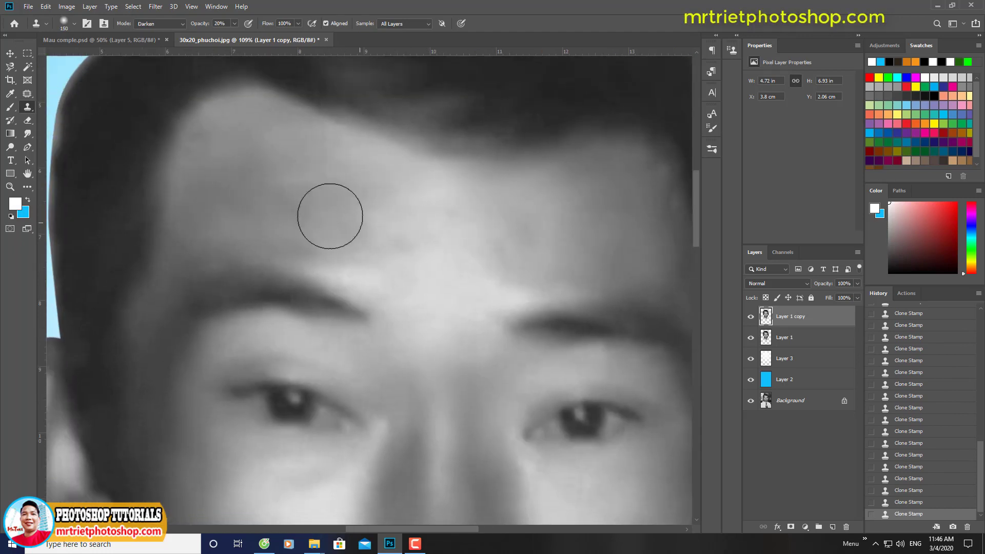
pyautogui.moveTo(565, 220)
pyautogui.mouseDown()
pyautogui.moveTo(389, 221)
pyautogui.moveTo(442, 266)
pyautogui.mouseUp()
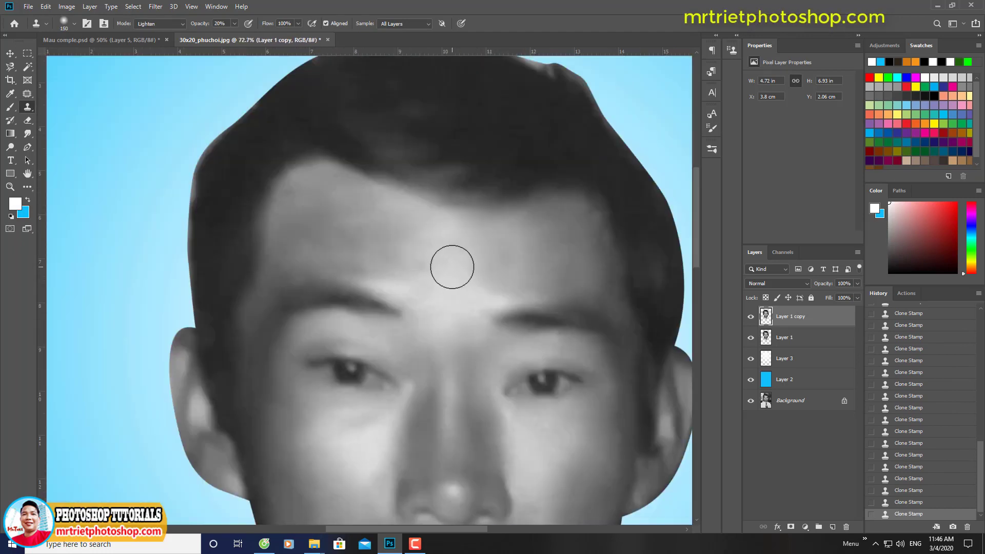
pyautogui.hotkey('shift', 'alt', 'g')
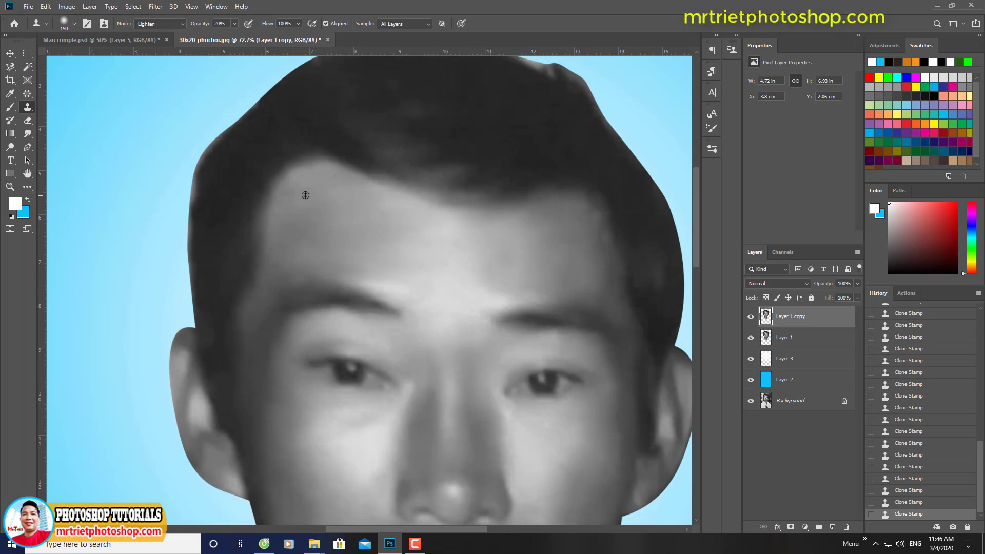
# Step: Smooth the remaining forehead patches above the eyebrows in Normal mode with a 125 px Clone Stamp brush
pyautogui.press('[')
pyautogui.hotkey('shift', 'alt', 'n')
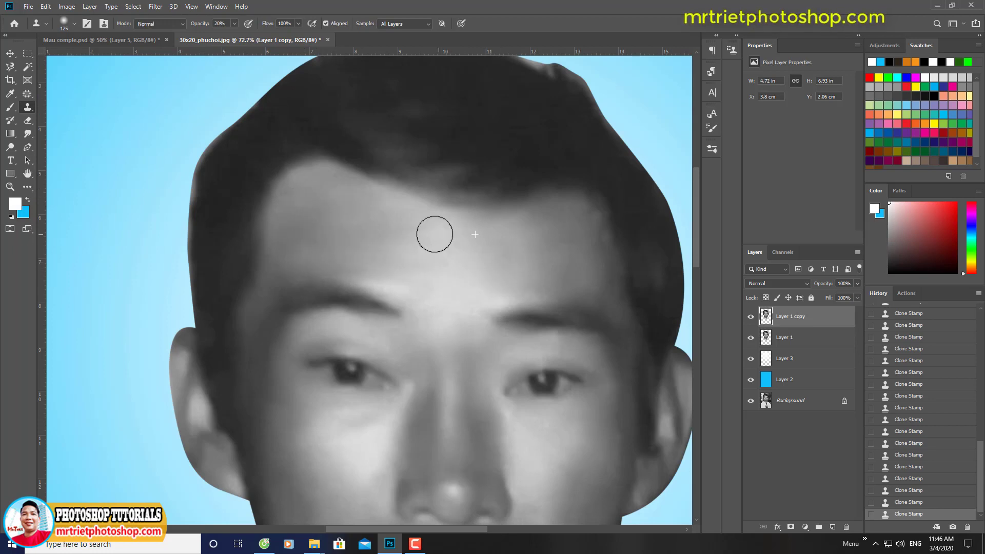
pyautogui.scroll(3, 533, 275)
pyautogui.press('[')
pyautogui.press('[')
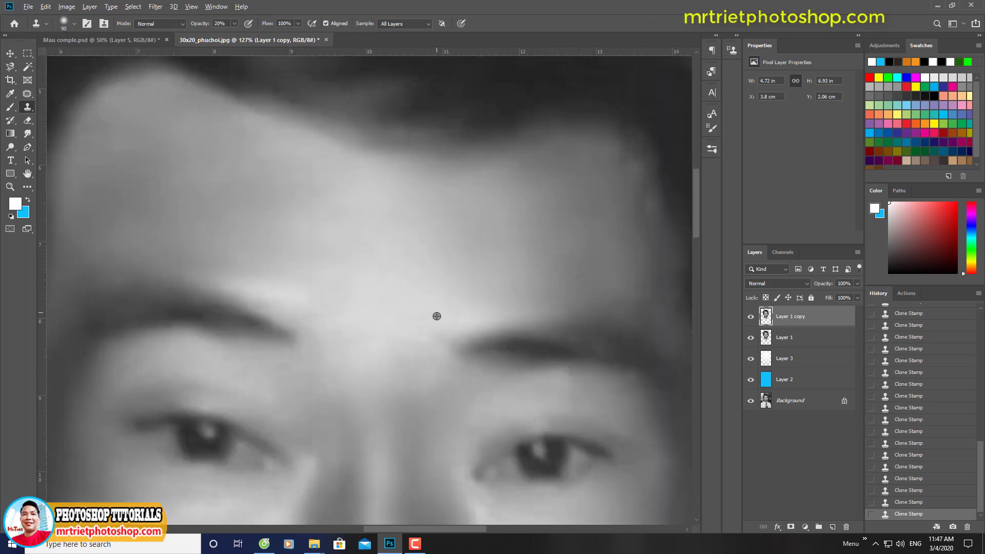
pyautogui.rightClick(465, 201)
pyautogui.press('Escape')
pyautogui.press(']')
pyautogui.press(']')
pyautogui.hotkey('ctrl', 'z')
pyautogui.click(539, 176)
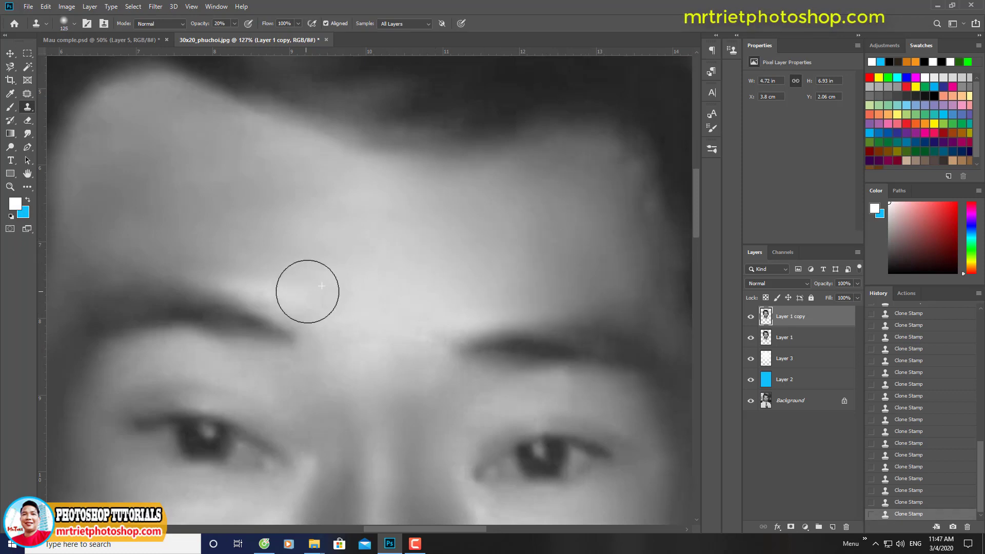
# Step: Toggle the visibility of Layer 1 copy to compare the forehead before and after retouching
pyautogui.scroll(-3, 378, 326)
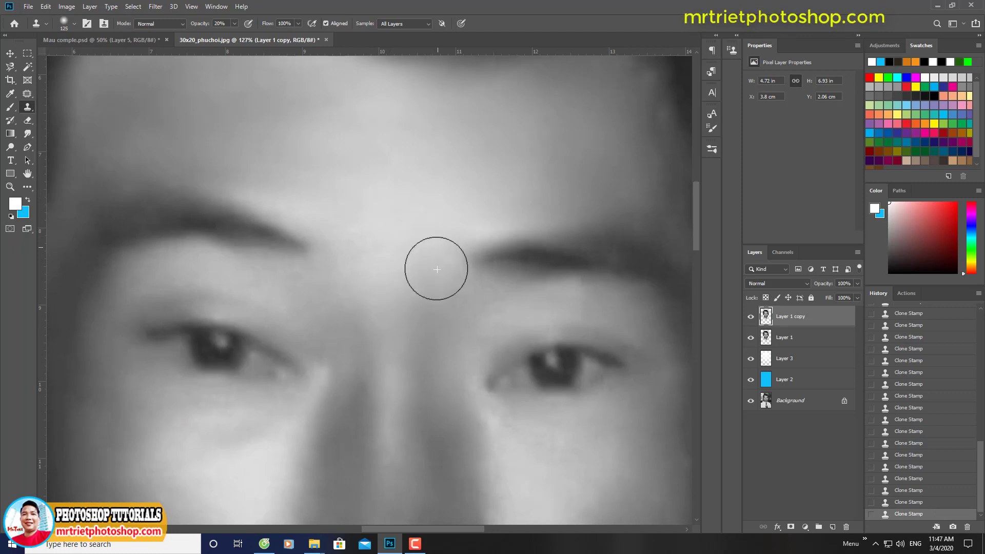
pyautogui.scroll(-4, 520, 251)
pyautogui.doubleClick(750, 318)
pyautogui.doubleClick(750, 317)
pyautogui.click(750, 317)
pyautogui.click(750, 318)
# Step: Smooth the area between the eyebrows and the nose bridge with a 100 px Clone Stamp brush
pyautogui.moveTo(424, 287)
pyautogui.mouseDown()
pyautogui.moveTo(518, 288)
pyautogui.moveTo(397, 323)
pyautogui.mouseUp()
pyautogui.press('[')
pyautogui.keyDown('alt'); pyautogui.click(411, 290); pyautogui.keyUp('alt')
pyautogui.keyDown('alt'); pyautogui.click(425, 191); pyautogui.keyUp('alt')
pyautogui.click(430, 283)
pyautogui.click(428, 367)
# Step: Clone smooth skin over the inner eye corners and along both sides of the nose
pyautogui.keyDown('alt'); pyautogui.click(488, 337); pyautogui.keyUp('alt')
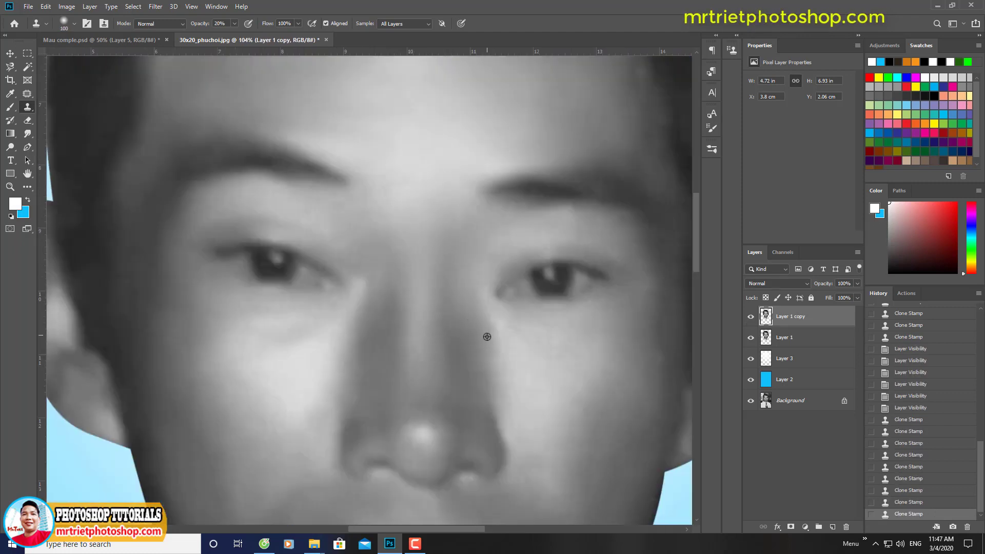
pyautogui.click(496, 329)
pyautogui.click(496, 328)
pyautogui.click(501, 325)
pyautogui.click(363, 264)
pyautogui.click(367, 319)
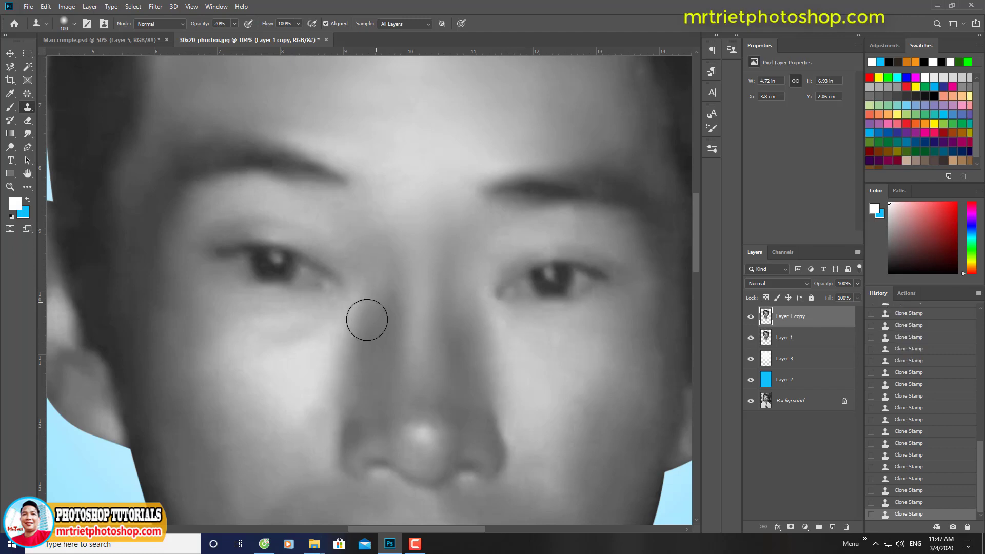
pyautogui.click(332, 379)
# Step: Clean up the lip edges and the corner of the mouth with a 45 px Clone Stamp brush
pyautogui.scroll(-5, 331, 339)
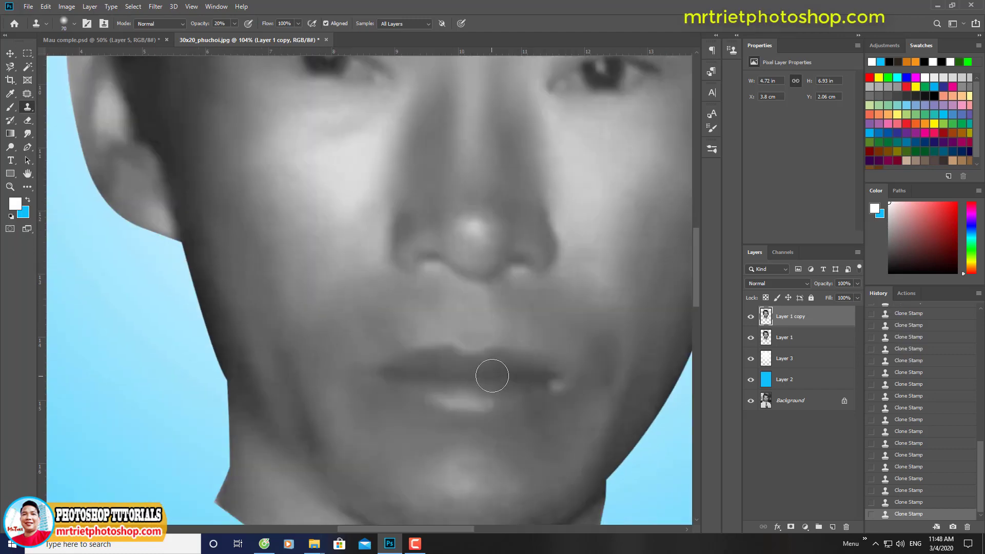
pyautogui.scroll(3, 488, 374)
pyautogui.press('[')
pyautogui.press('[')
pyautogui.press('[')
pyautogui.press('[')
pyautogui.press('[')
pyautogui.keyDown('alt'); pyautogui.click(414, 367); pyautogui.keyUp('alt')
pyautogui.click(489, 357)
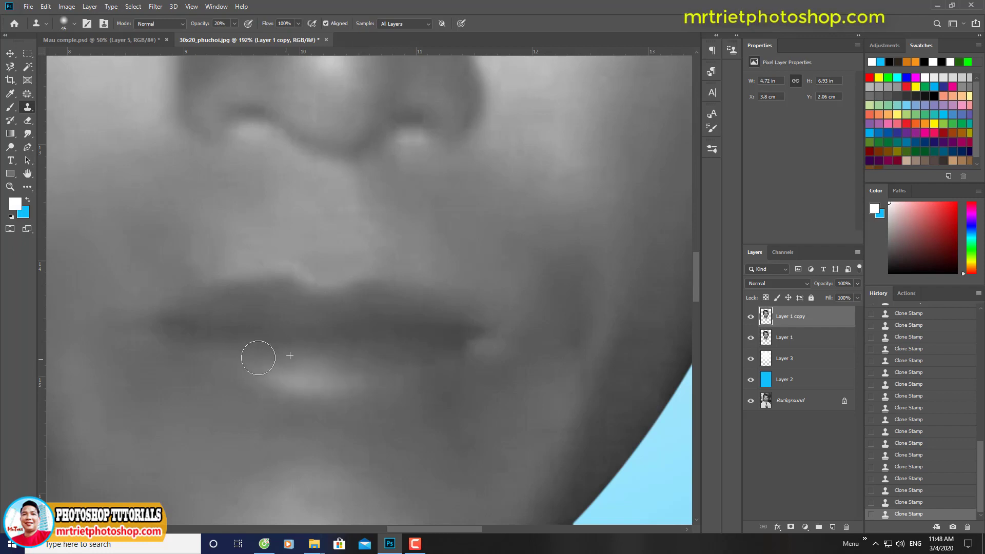
# Step: Enlarge the Clone Stamp brush to 100 px and even out the cheek skin beside the nose
pyautogui.scroll(-4, 258, 358)
pyautogui.scroll(3, 340, 326)
pyautogui.press(']')
pyautogui.press(']')
pyautogui.press(']')
pyautogui.press(']')
pyautogui.press(']')
pyautogui.press(']')
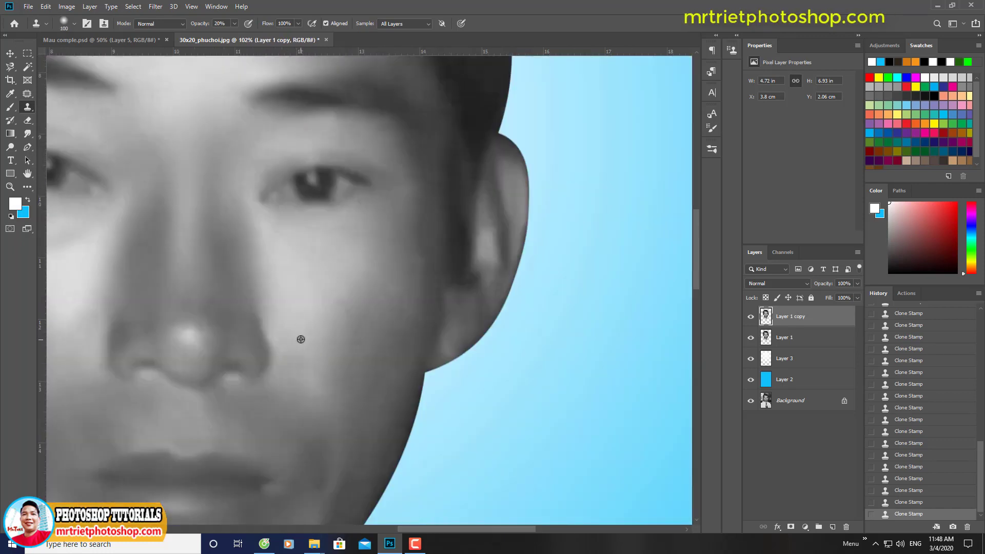
# Step: Compare the whole retouched face with the layer beneath by hiding and showing Layer 1 copy
pyautogui.scroll(-4, 370, 357)
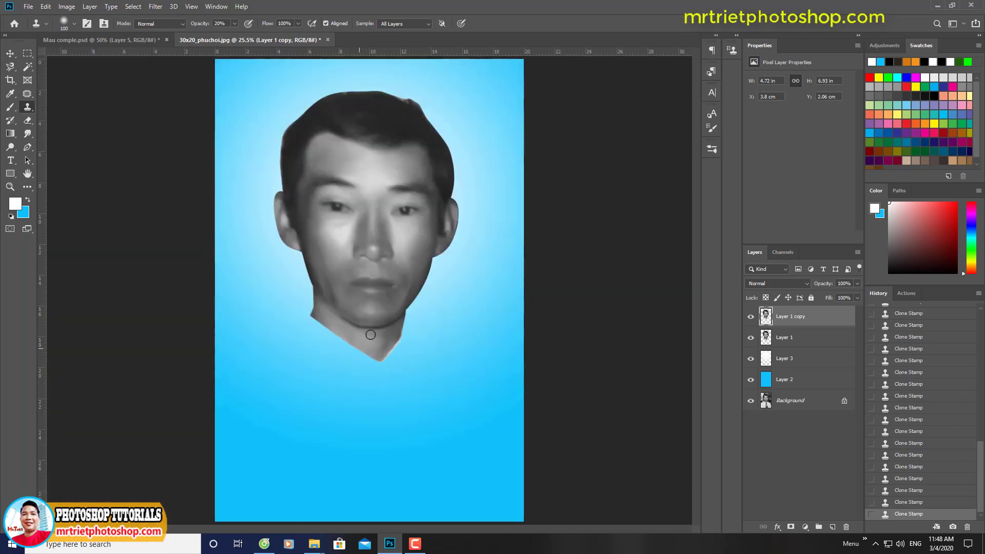
pyautogui.scroll(3, 411, 108)
pyautogui.hotkey('ctrl', ',')
pyautogui.hotkey('ctrl', ',')
pyautogui.hotkey('ctrl', ',')
pyautogui.hotkey('ctrl', ',')
pyautogui.scroll(4, 410, 109)
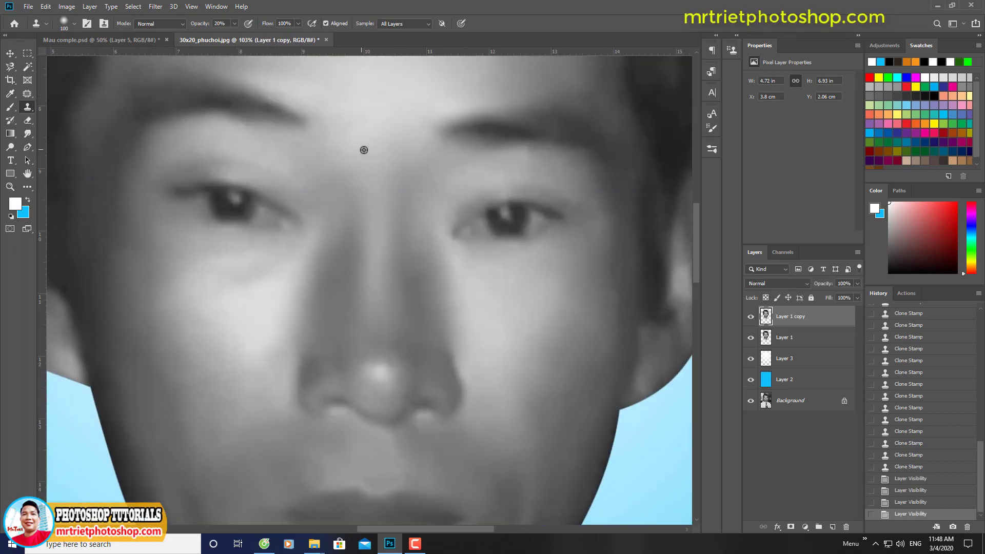
# Step: Clone lighter skin from between the eyebrows down over the upper nose bridge
pyautogui.keyDown('alt'); pyautogui.click(363, 150); pyautogui.keyUp('alt')
pyautogui.click(367, 198)
pyautogui.click(365, 223)
pyautogui.click(364, 246)
pyautogui.click(385, 216)
pyautogui.scroll(-5, 384, 202)
pyautogui.scroll(2, 385, 202)
# Step: Add a layer mask to Layer 1 copy and ready the Brush tool with black as the foreground color
pyautogui.click(790, 526)
pyautogui.press('b')
pyautogui.press('d')
pyautogui.press('x')
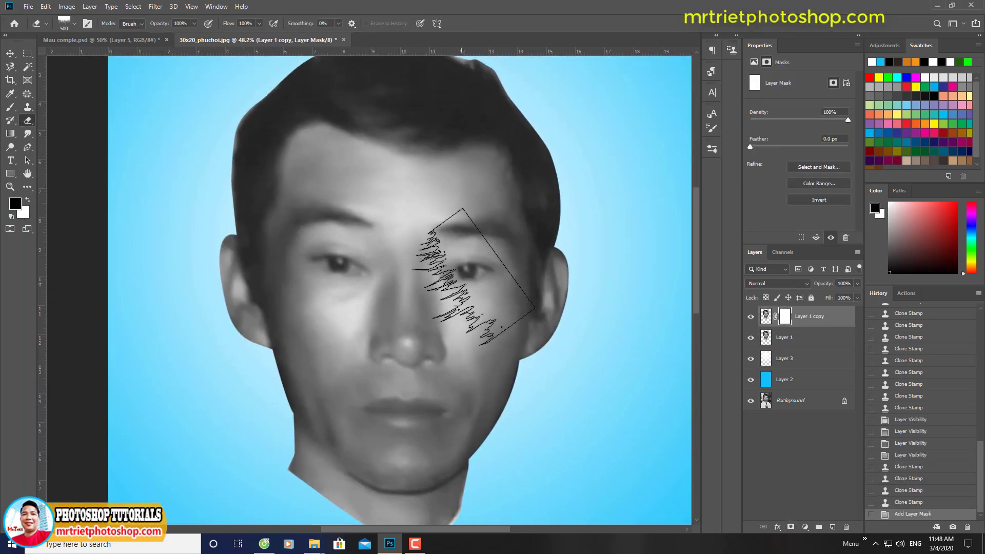
pyautogui.rightClick(324, 197)
pyautogui.rightClick(425, 230)
# Step: Choose a soft round brush preset and enlarge it to 125 px for painting on the mask
pyautogui.click(711, 128)
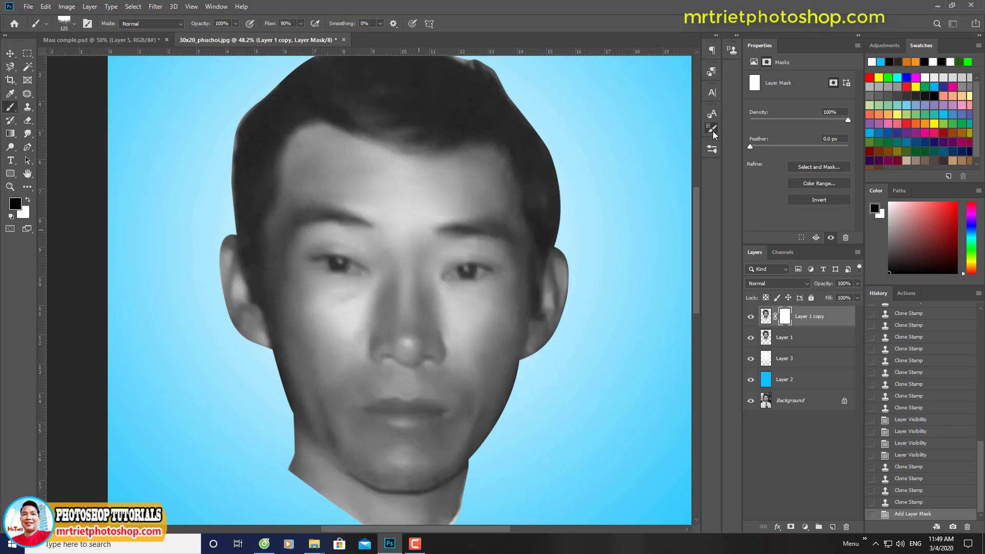
pyautogui.click(600, 130)
pyautogui.press(']')
pyautogui.press(']')
pyautogui.press(']')
pyautogui.press(']')
pyautogui.press(']')
pyautogui.press(']')
pyautogui.press(']')
pyautogui.press(']')
pyautogui.click(711, 128)
# Step: Paint black on the mask over the nose bridge at 20% opacity and 100% flow, and merge Layer 1 copy with Layer 1
pyautogui.scroll(2, 415, 236)
pyautogui.moveTo(301, 23); pyautogui.dragTo(325, 40)
pyautogui.moveTo(235, 23); pyautogui.dragTo(197, 36)
pyautogui.scroll(2, 479, 239)
pyautogui.press('x')
pyautogui.click(385, 253)
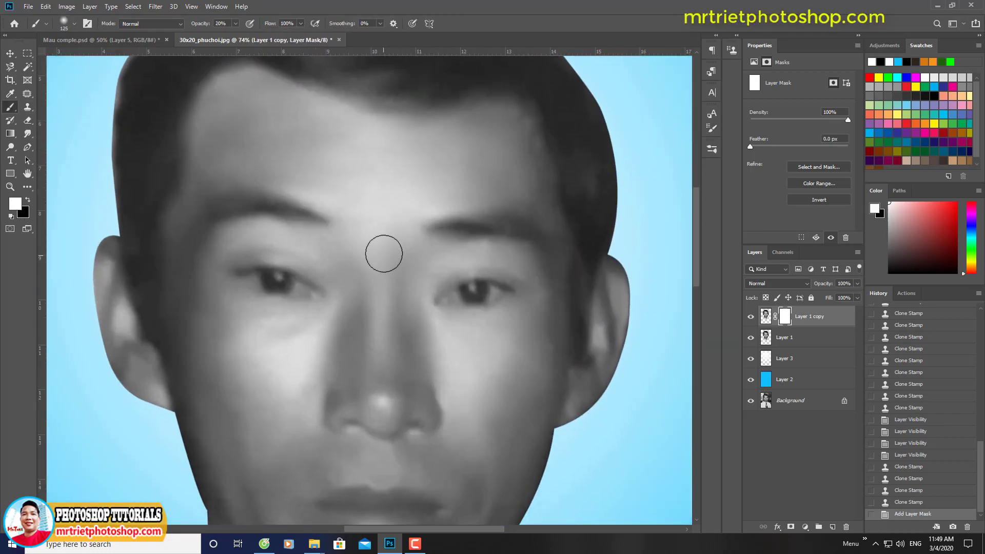
pyautogui.press('x')
pyautogui.click(380, 244)
pyautogui.click(380, 244)
pyautogui.click(411, 252)
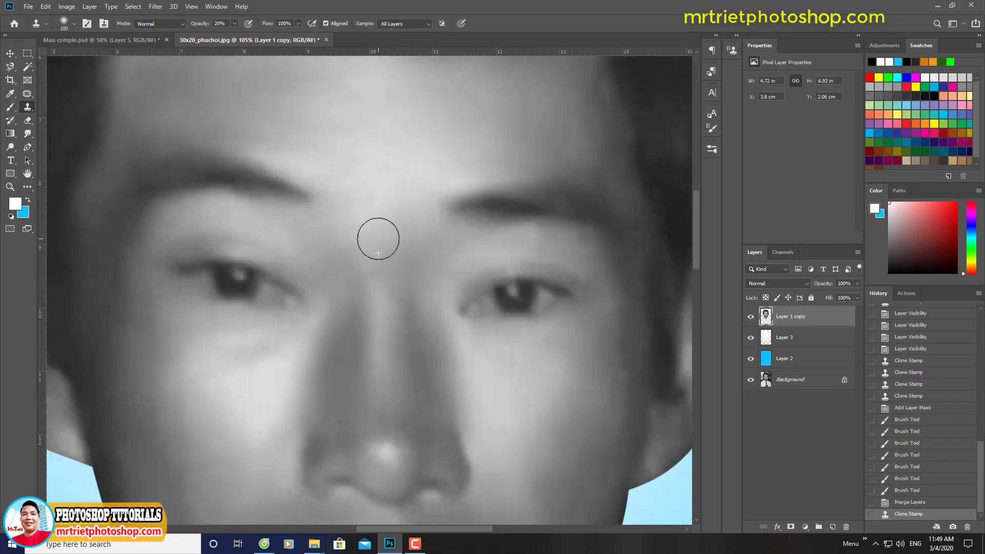
# Step: Blend the nose bridge on the merged layer with the Clone Stamp at 20% opacity
pyautogui.keyDown('alt'); pyautogui.click(417, 325); pyautogui.keyUp('alt')
pyautogui.click(406, 320)
pyautogui.click(377, 308)
# Step: Rebuild the outer and lower rim of the left-hand eye's iris using the Clone Stamp at 50% opacity and 15 px
pyautogui.scroll(3, 241, 287)
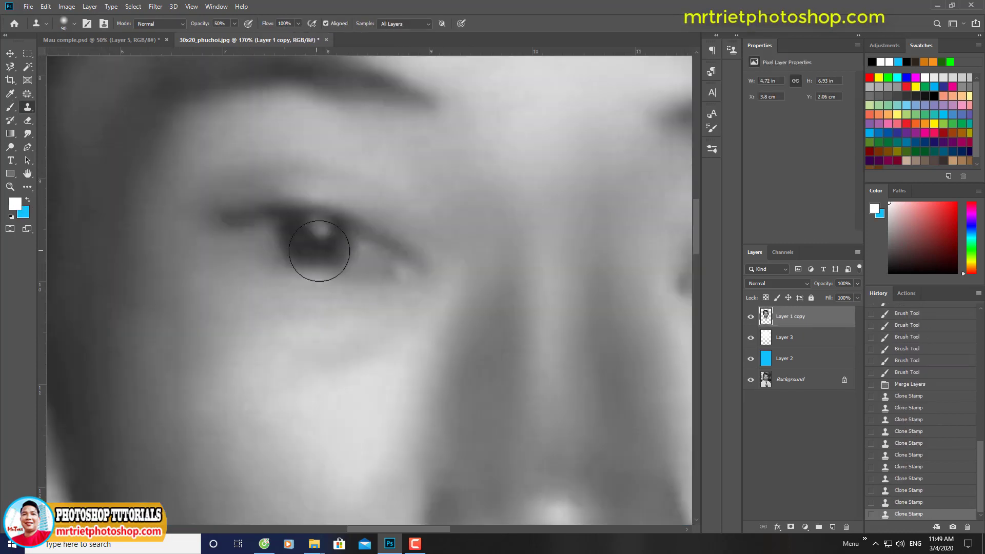
pyautogui.press('[')
pyautogui.press('[')
pyautogui.press('[')
pyautogui.press('[')
pyautogui.press('[')
pyautogui.press('[')
pyautogui.press('[')
pyautogui.press('[')
pyautogui.press('[')
pyautogui.press('[')
pyautogui.press('[')
pyautogui.press('[')
pyautogui.press('5')
pyautogui.keyDown('alt'); pyautogui.click(288, 222); pyautogui.keyUp('alt')
pyautogui.moveTo(282, 226); pyautogui.dragTo(289, 254)
pyautogui.click(289, 255)
pyautogui.click(308, 275)
pyautogui.click(318, 275)
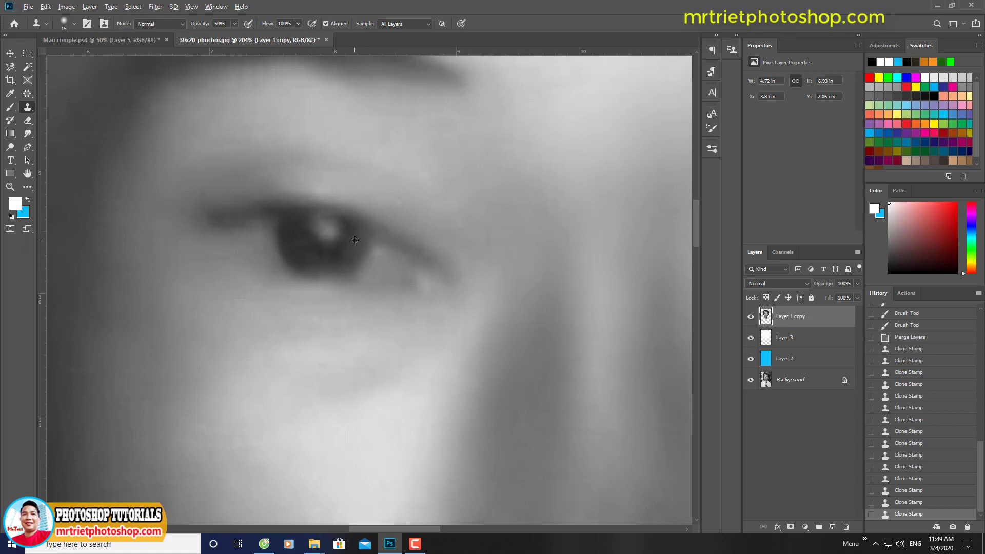
# Step: Round off the side of the same iris nearest the nose by cloning dark iris tone along its edge
pyautogui.click(339, 262)
pyautogui.click(345, 259)
pyautogui.click(354, 257)
pyautogui.scroll(-5, 369, 244)
pyautogui.scroll(5, 346, 269)
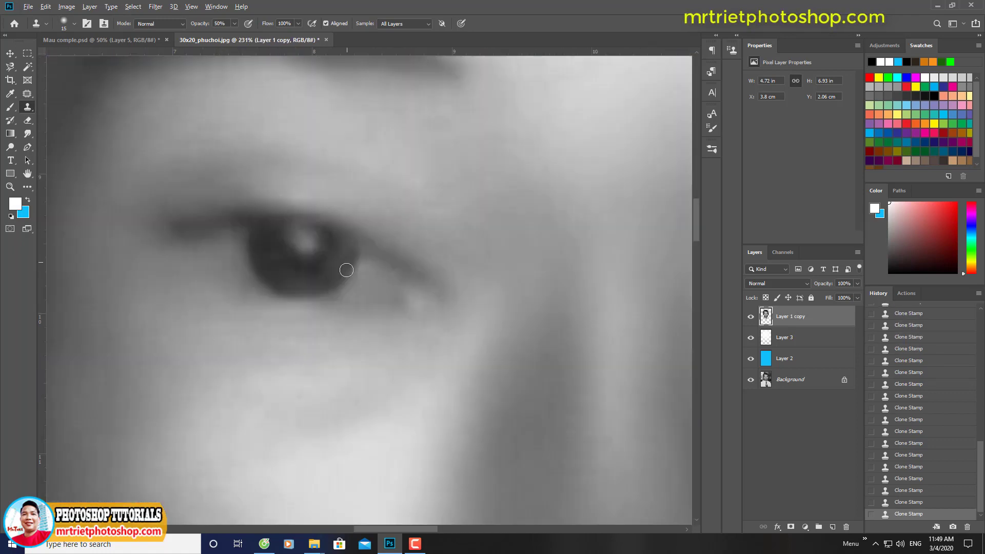
pyautogui.scroll(-5, 384, 268)
# Step: Reshape the right-hand eye's iris into a rounder form with the 15 px Clone Stamp
pyautogui.scroll(5, 386, 247)
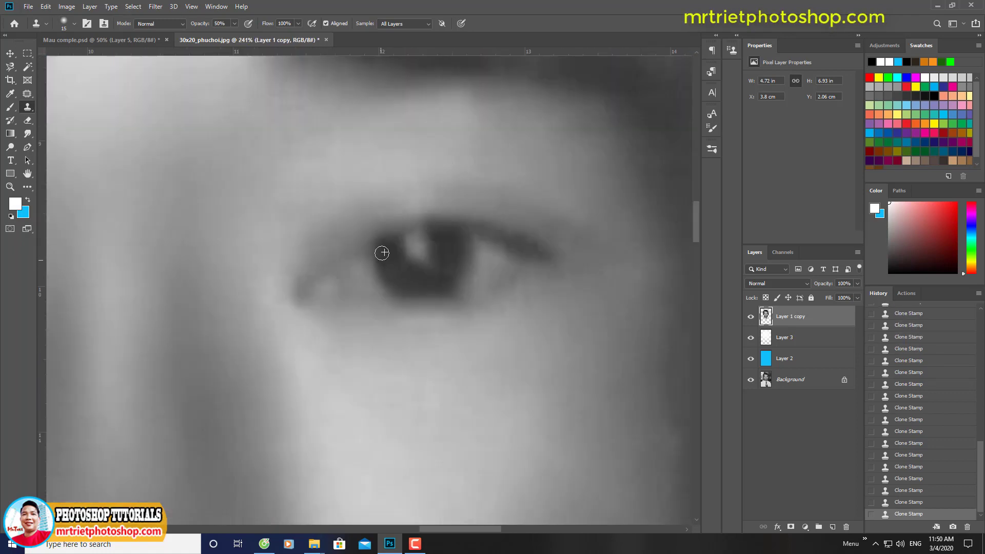
pyautogui.hotkey('ctrl', 'z')
pyautogui.moveTo(442, 287); pyautogui.dragTo(412, 288)
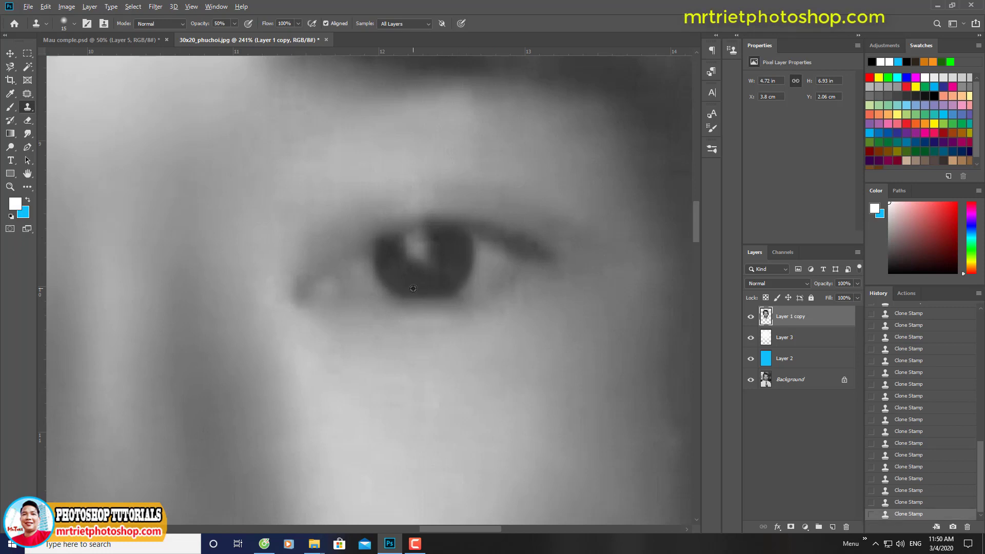
pyautogui.scroll(-5, 385, 247)
pyautogui.scroll(3, 251, 239)
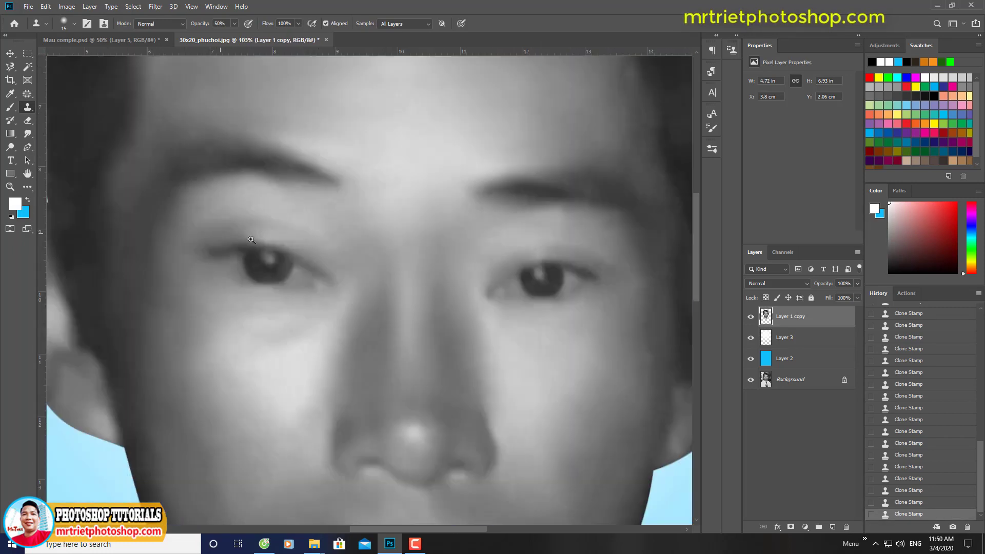
# Step: Darken the upper lash lines of both eyes with the Burn tool, 20 px, Midtones, 10% exposure
pyautogui.click(28, 134)
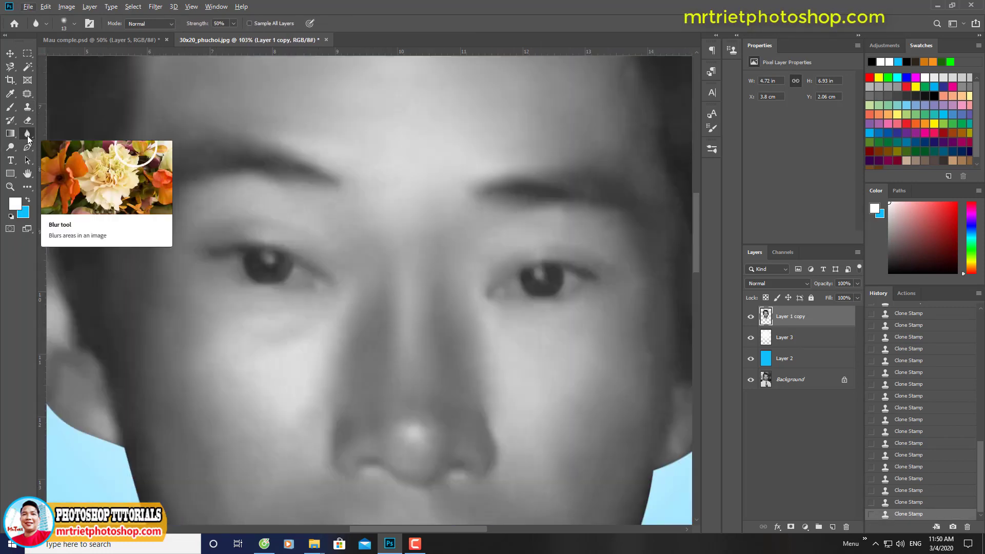
pyautogui.click(11, 147)
pyautogui.scroll(2, 283, 272)
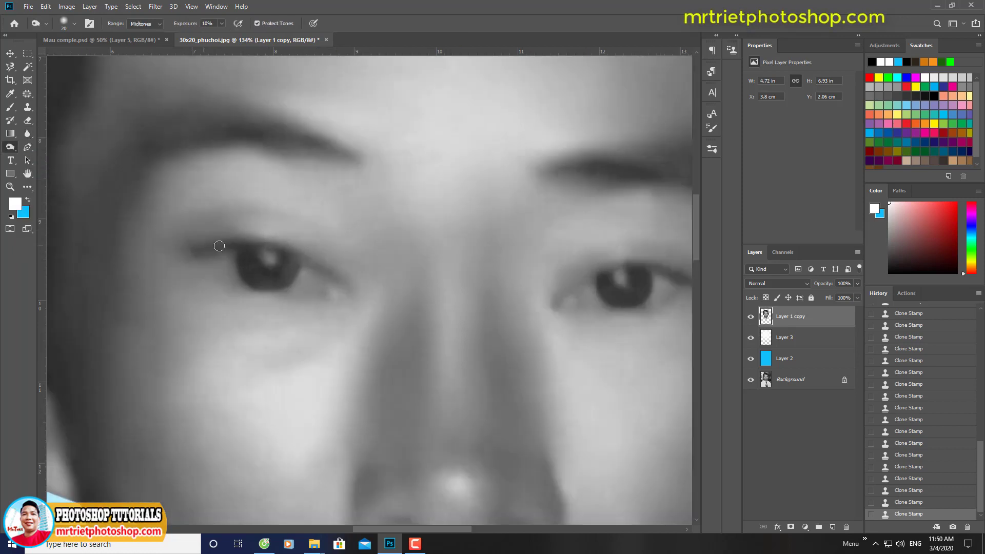
pyautogui.moveTo(219, 245); pyautogui.dragTo(256, 243)
pyautogui.moveTo(256, 242); pyautogui.dragTo(292, 252)
pyautogui.moveTo(649, 300); pyautogui.dragTo(454, 287)
pyautogui.moveTo(493, 265); pyautogui.dragTo(453, 252)
pyautogui.moveTo(447, 252); pyautogui.dragTo(410, 255)
pyautogui.moveTo(405, 261); pyautogui.dragTo(387, 268)
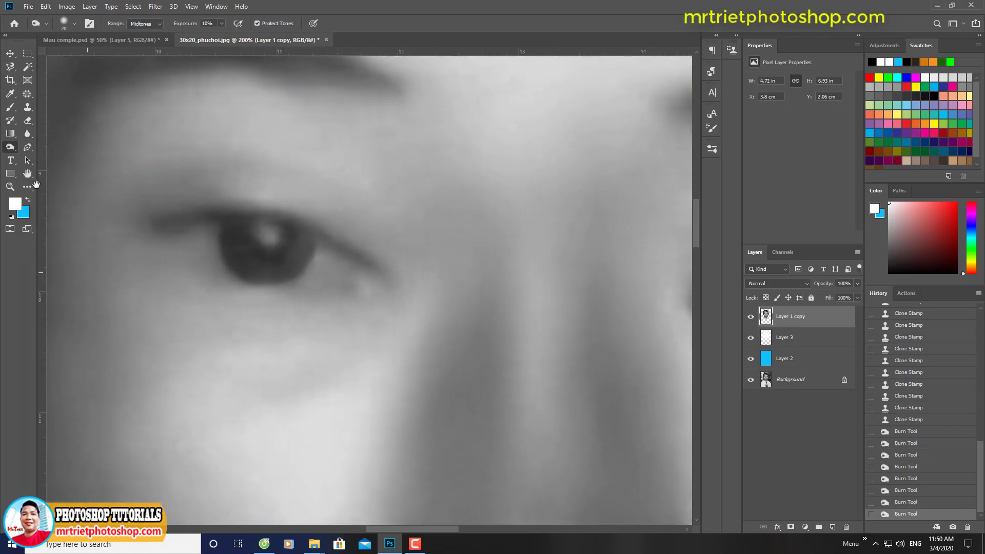
# Step: Soften the eye edges with the Blur tool and refine the pupil highlights using the Clone Stamp at 30% opacity
pyautogui.moveTo(195, 241)
pyautogui.mouseDown()
pyautogui.moveTo(237, 253)
pyautogui.moveTo(487, 266)
pyautogui.mouseUp()
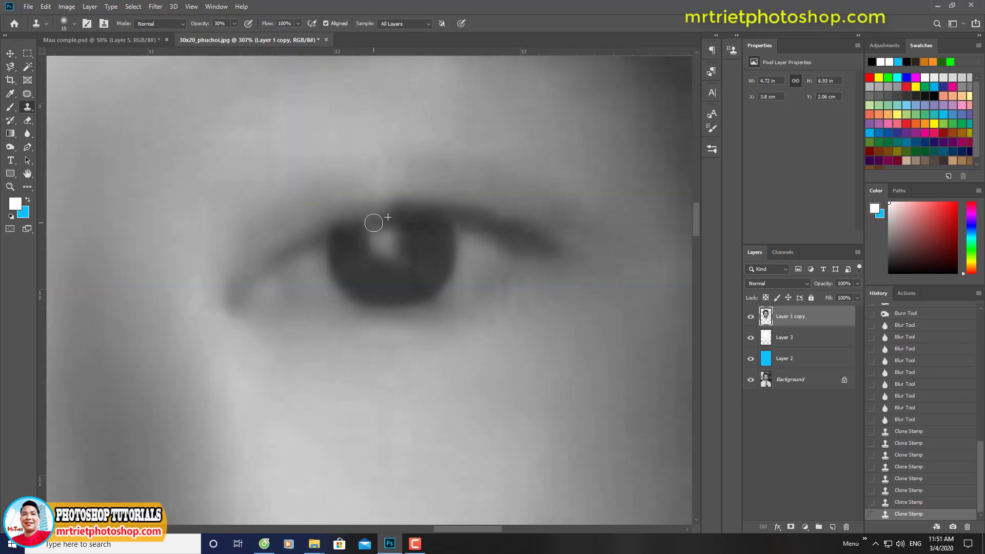
pyautogui.moveTo(373, 222)
pyautogui.mouseDown()
pyautogui.moveTo(359, 228)
pyautogui.moveTo(410, 235)
pyautogui.moveTo(354, 256)
pyautogui.moveTo(314, 235)
pyautogui.mouseUp()
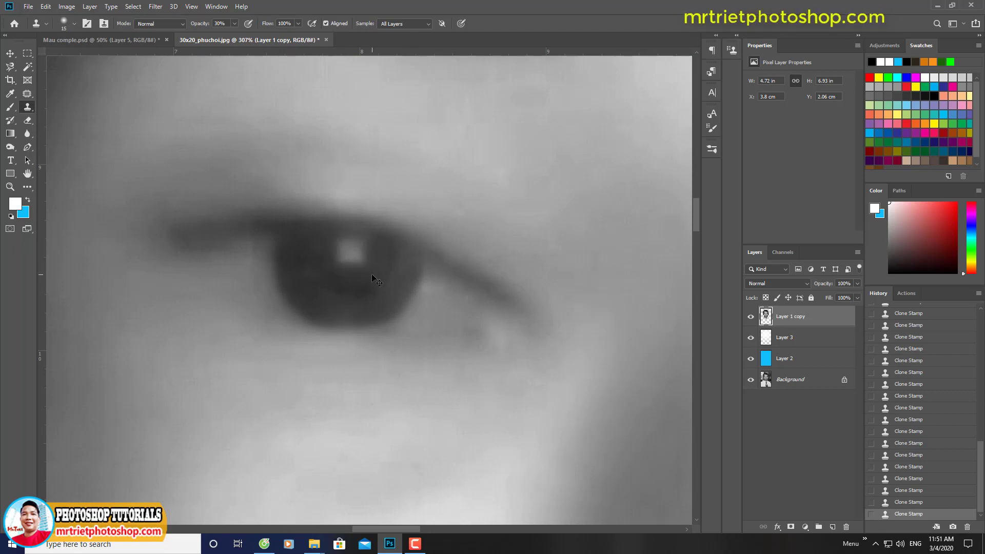
# Step: Fit the image to the window and save it as 30x20_phuchoi.psd
pyautogui.hotkey('ctrl', '0')
pyautogui.hotkey('ctrl', 'shift', 's')
pyautogui.press('Return')
pyautogui.press('Return')
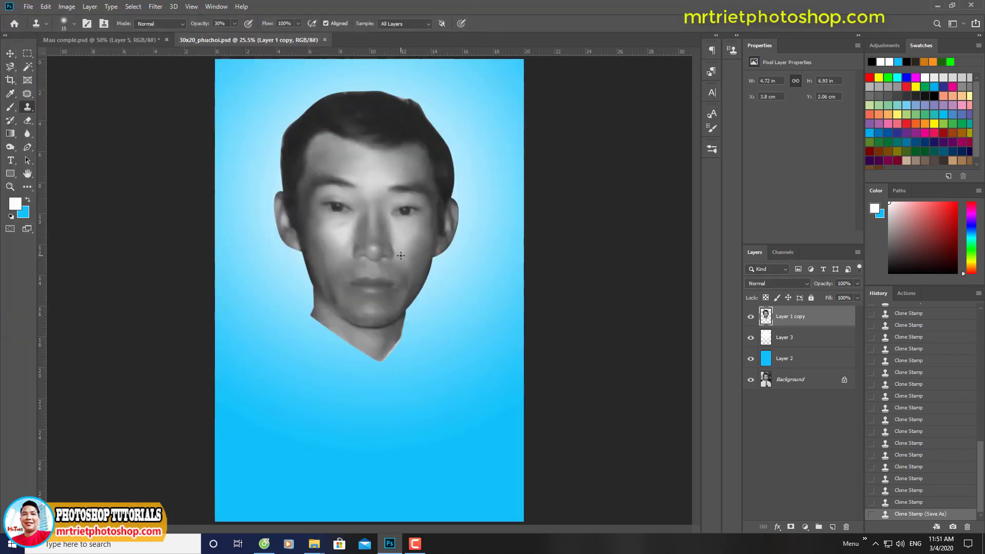
# Step: Merge the white glow layer and the blue fill layer into a single backdrop layer
pyautogui.scroll(1, 401, 255)
pyautogui.hotkey('alt', '[')
pyautogui.hotkey('shift', 'alt', '[')
pyautogui.hotkey('ctrl', 'e')
pyautogui.scroll(3, 400, 277)
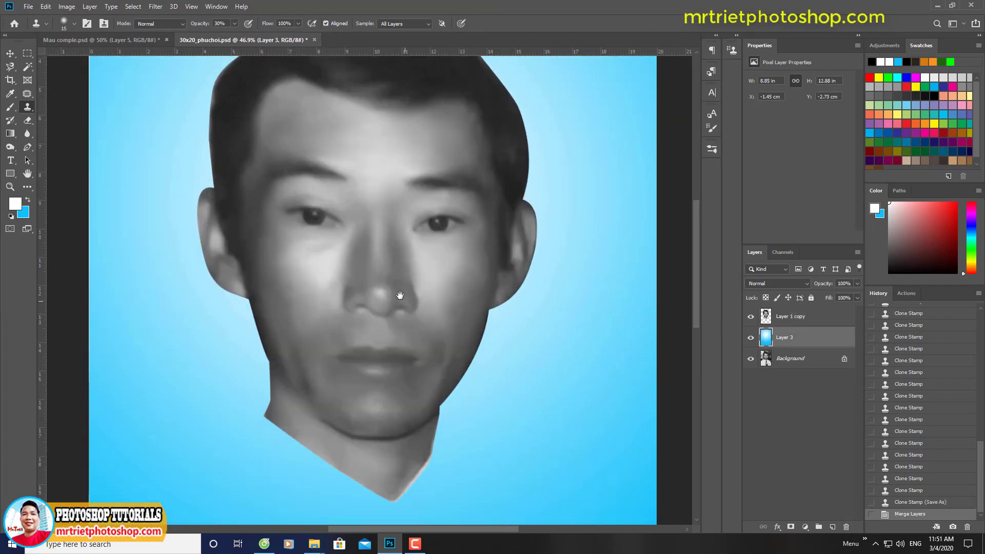
# Step: Select the area around the jaw and ear on the image-left side of the head layer and reshape the outline with Liquify
pyautogui.hotkey('alt', ']')
pyautogui.press('m')
pyautogui.moveTo(84, 187); pyautogui.dragTo(377, 453)
pyautogui.hotkey('ctrl', 'shift', 'x')
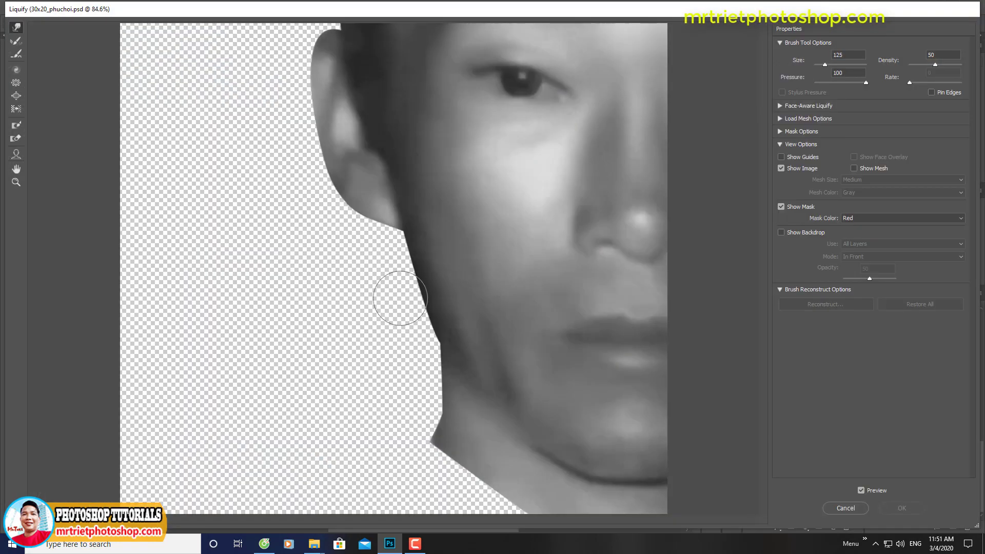
pyautogui.press('Return')
pyautogui.hotkey('ctrl', 'd')
# Step: Soften the cut-out edges of the head with the Blur tool
pyautogui.scroll(3, 37, 148)
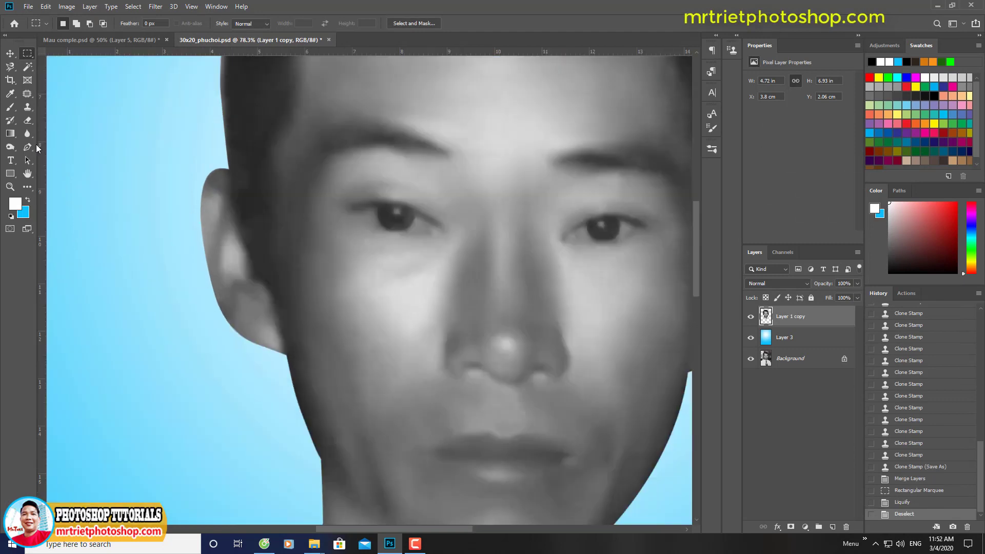
pyautogui.click(27, 133)
pyautogui.scroll(2, 191, 255)
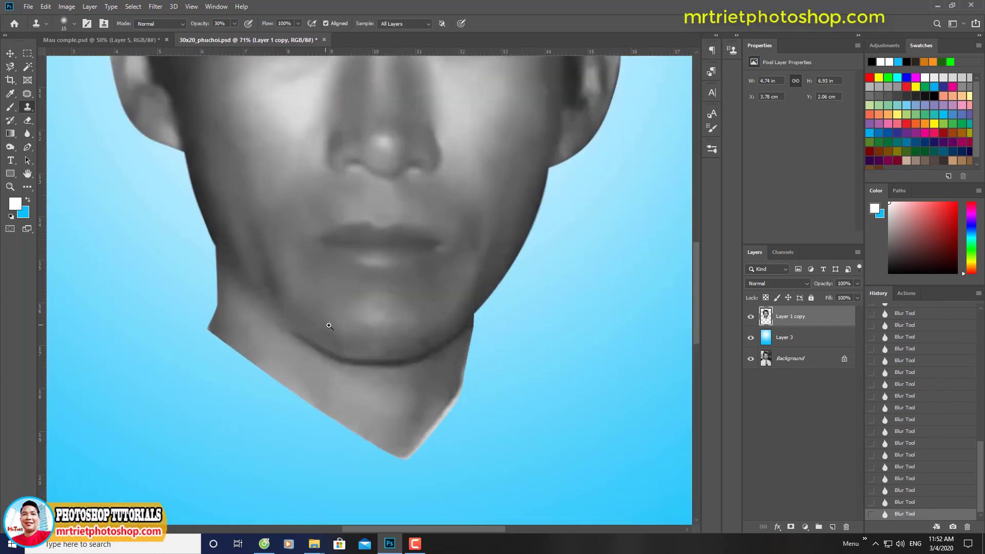
# Step: Smooth the chin and jaw skin with the Clone Stamp at 20% opacity and lock the head layer's transparent pixels
pyautogui.keyDown('ctrl'); pyautogui.click(329, 326); pyautogui.keyUp('ctrl')
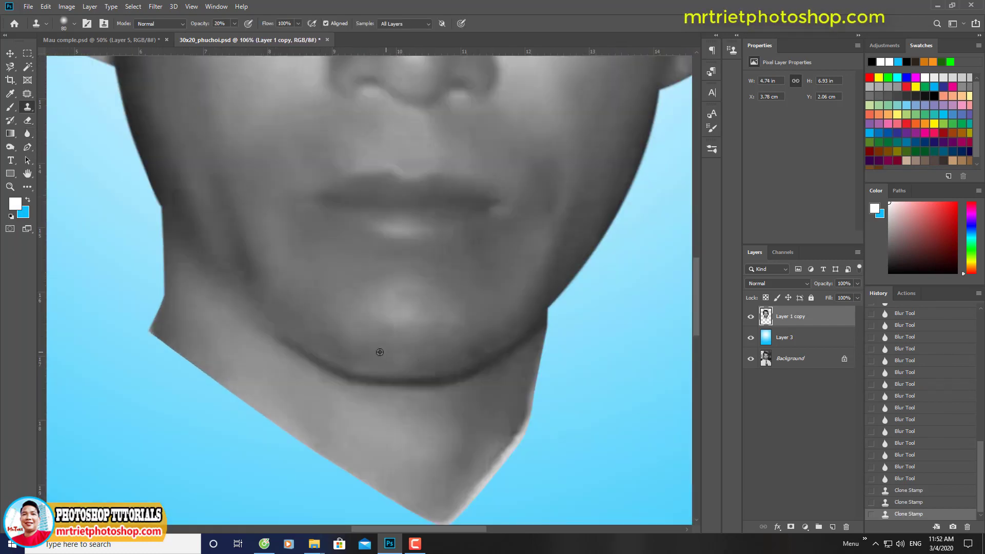
pyautogui.moveTo(379, 352)
pyautogui.mouseDown()
pyautogui.moveTo(512, 322)
pyautogui.moveTo(476, 305)
pyautogui.moveTo(469, 285)
pyautogui.mouseUp()
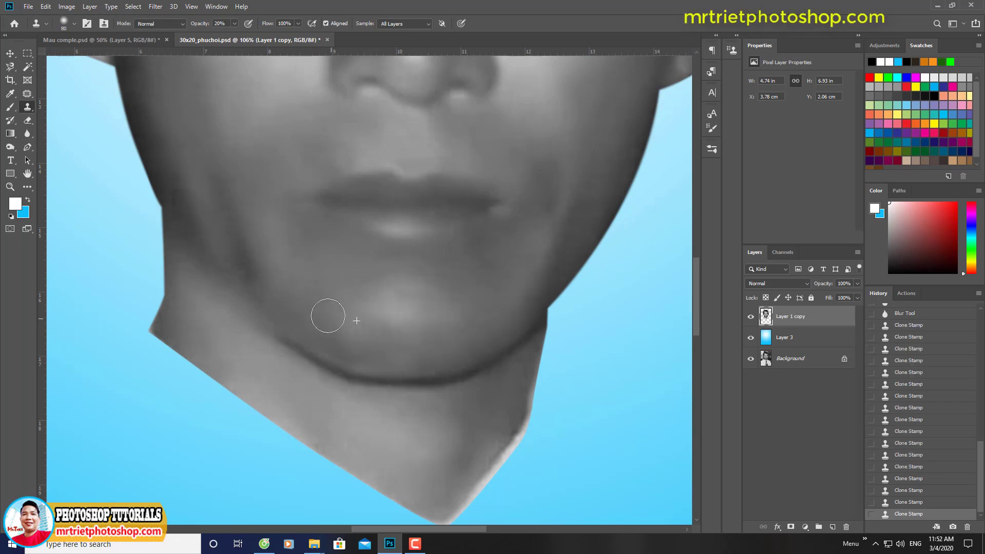
pyautogui.scroll(-2, 382, 339)
pyautogui.scroll(1, 366, 319)
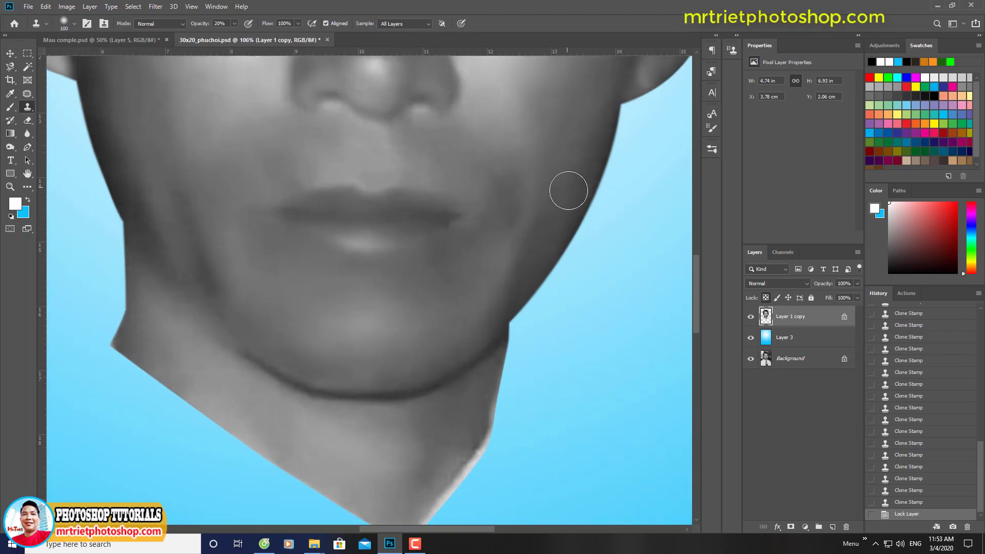
pyautogui.click(444, 371)
# Step: Even out the cheek on the image-left side with the Clone Stamp, 100 px brush at 20% opacity
pyautogui.scroll(5, 189, 250)
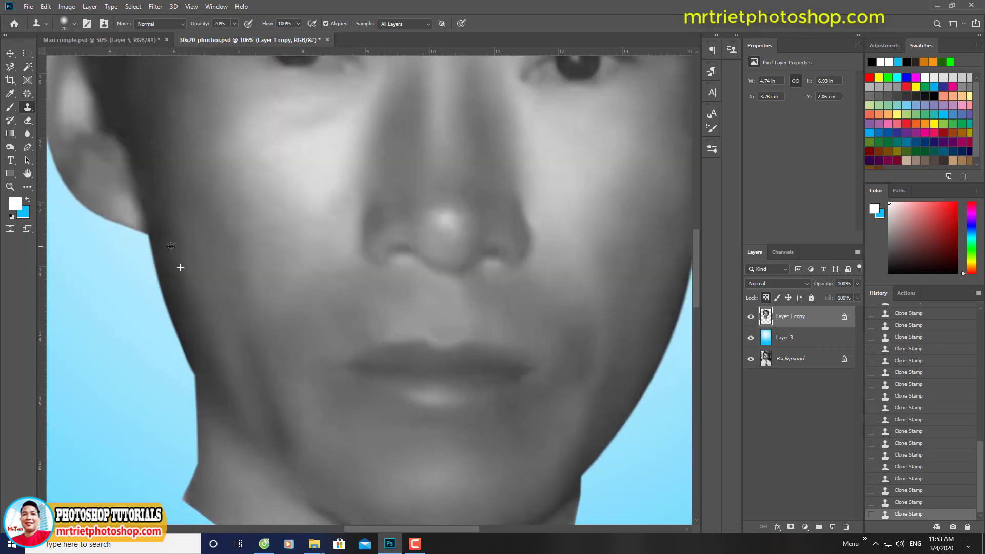
pyautogui.press(']')
pyautogui.press(']')
pyautogui.press(']')
pyautogui.press(']')
pyautogui.press(']')
pyautogui.press('[')
pyautogui.press('[')
pyautogui.press('[')
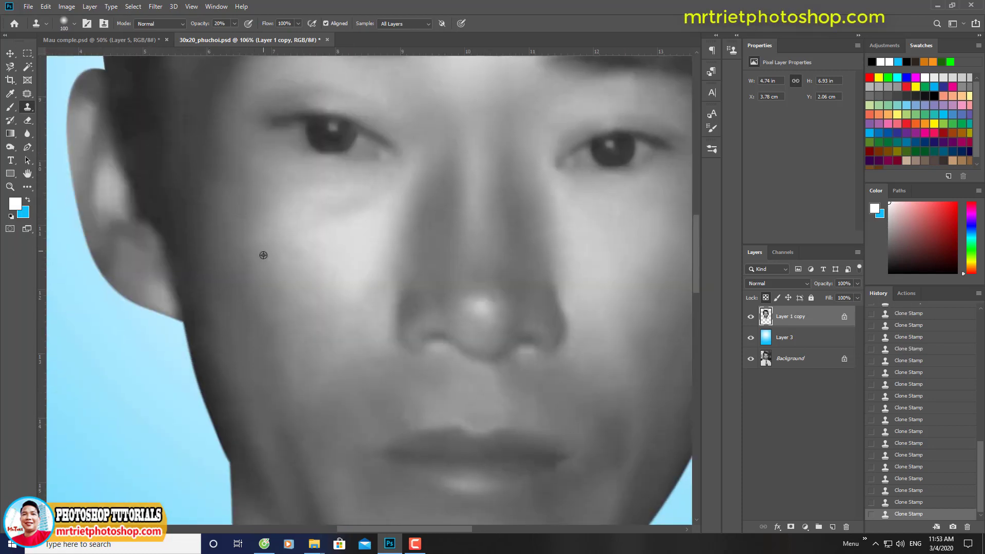
pyautogui.moveTo(294, 229)
pyautogui.mouseDown()
pyautogui.moveTo(335, 274)
pyautogui.moveTo(358, 279)
pyautogui.mouseUp()
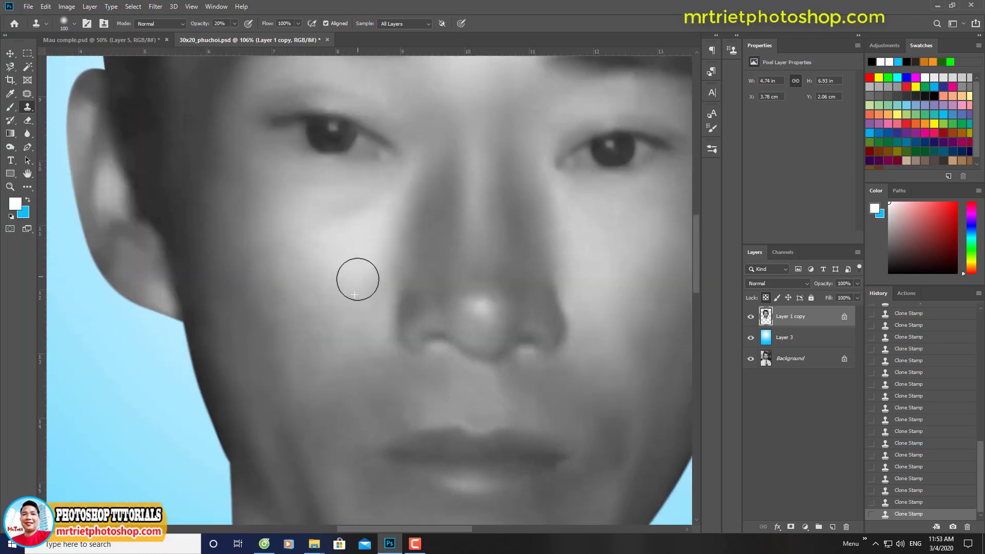
# Step: Even out the cheek and temple on the image-right side with the Clone Stamp at 20% opacity and save the document
pyautogui.scroll(-5, 297, 340)
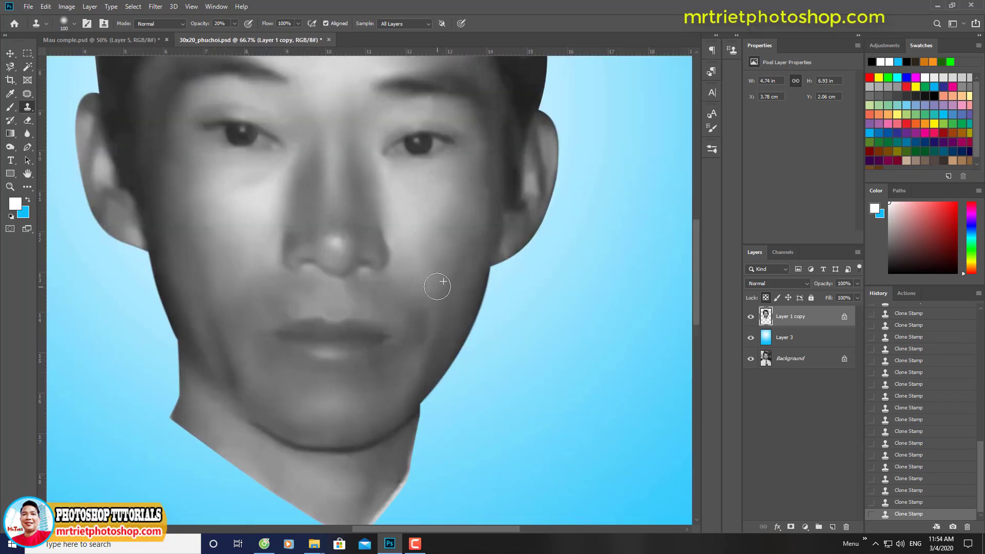
pyautogui.rightClick(448, 222)
pyautogui.keyDown('alt'); pyautogui.click(429, 208); pyautogui.keyUp('alt')
pyautogui.scroll(1, 478, 216)
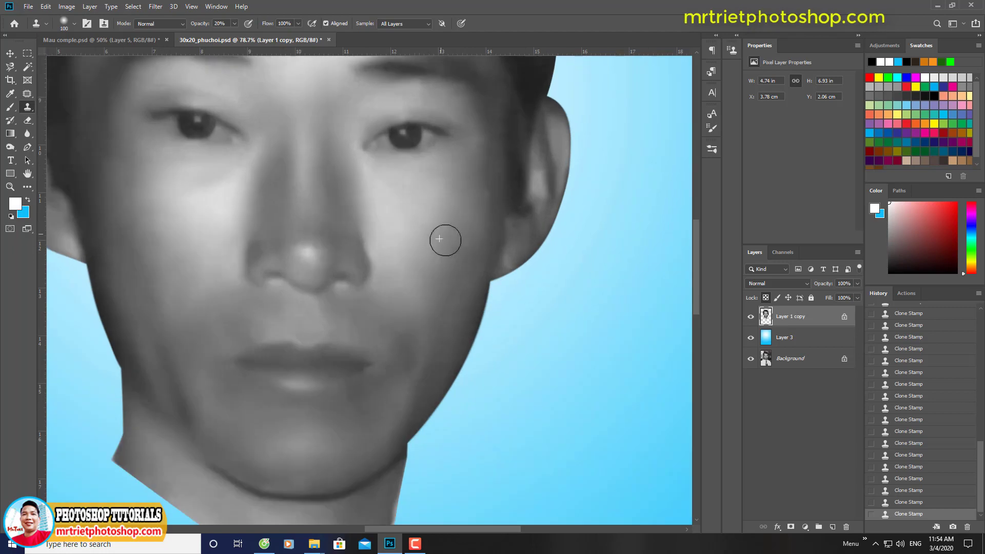
pyautogui.moveTo(508, 132); pyautogui.dragTo(487, 210)
pyautogui.scroll(1, 453, 243)
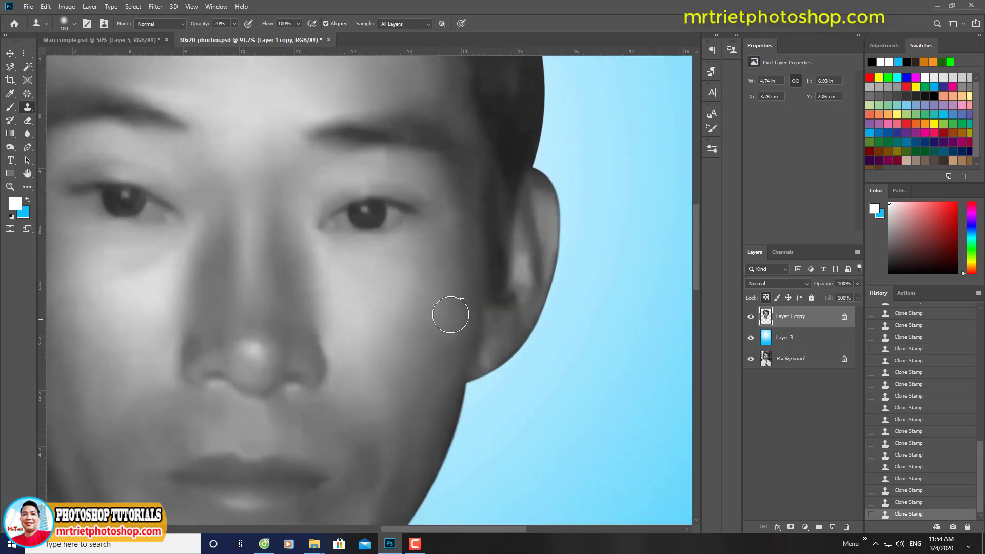
pyautogui.hotkey('ctrl', '0')
pyautogui.hotkey('ctrl', 's')
# Step: Select the shadowed outer areas of the face with the Magic Wand at tolerance 20 and feather the selection
pyautogui.scroll(2, 348, 222)
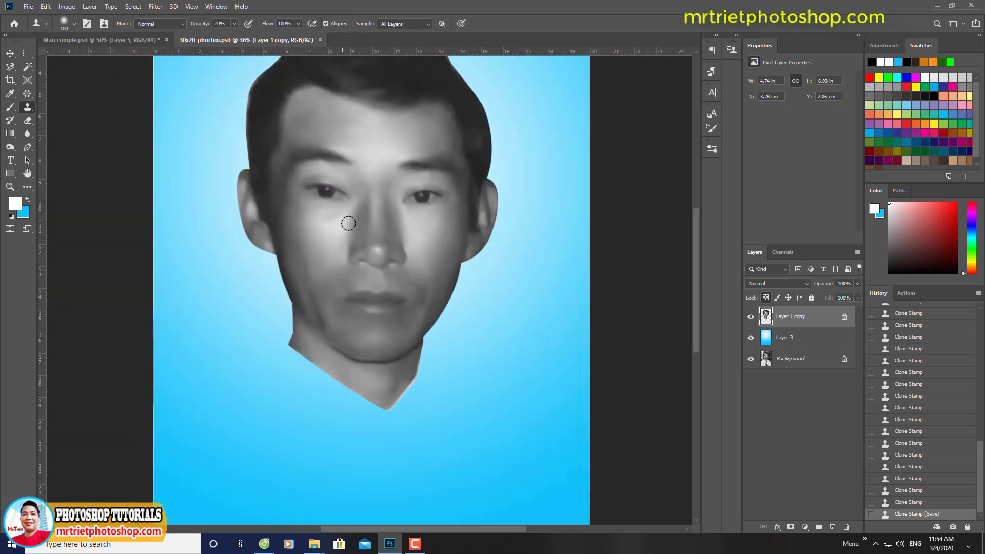
pyautogui.press('w')
pyautogui.click(303, 265)
pyautogui.hotkey('ctrl', 'd')
pyautogui.click(443, 295)
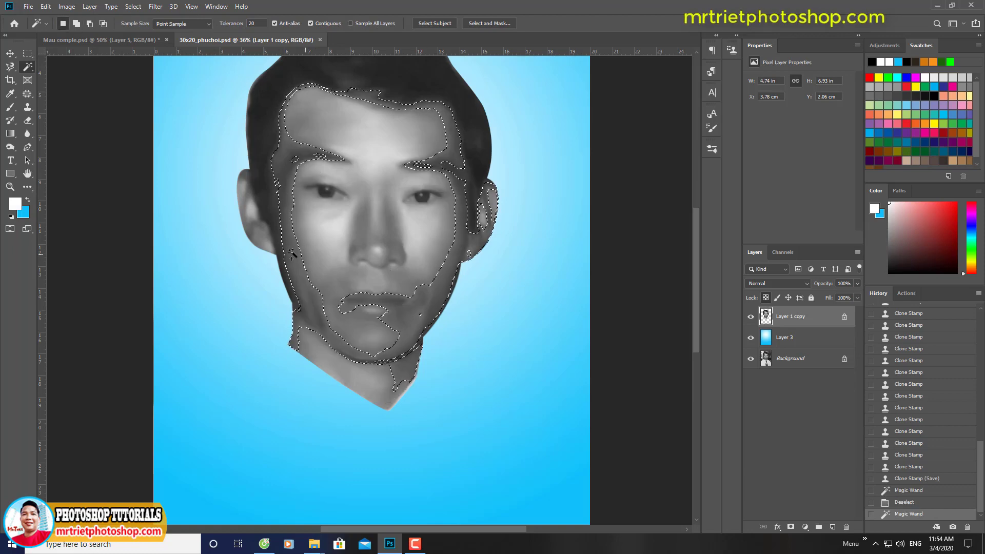
pyautogui.hotkey('shift', 'F6')
pyautogui.press('Return')
# Step: Brighten the selected face shadows with Levels, midtones 1.13, and clear the selection
pyautogui.hotkey('ctrl', 'l')
pyautogui.moveTo(639, 211); pyautogui.dragTo(634, 212)
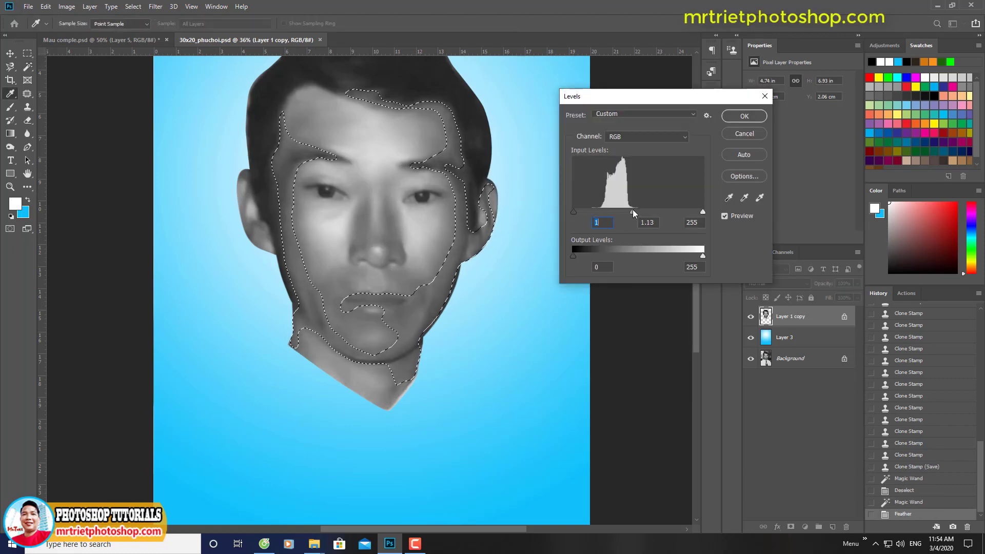
pyautogui.click(726, 216)
pyautogui.click(725, 216)
pyautogui.press('Return')
pyautogui.hotkey('ctrl', 'd')
# Step: Raise the contrast of the whole head layer with Levels, input values 29, 1.24 and 241
pyautogui.hotkey('ctrl', '0')
pyautogui.hotkey('ctrl', 'l')
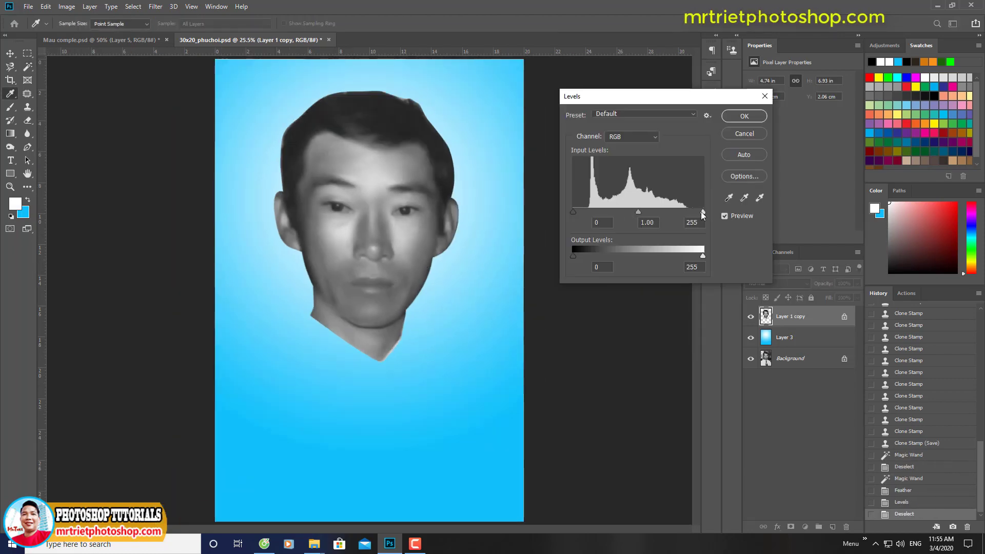
pyautogui.moveTo(573, 212); pyautogui.dragTo(584, 210)
pyautogui.moveTo(645, 212); pyautogui.dragTo(635, 211)
pyautogui.moveTo(703, 211); pyautogui.dragTo(696, 212)
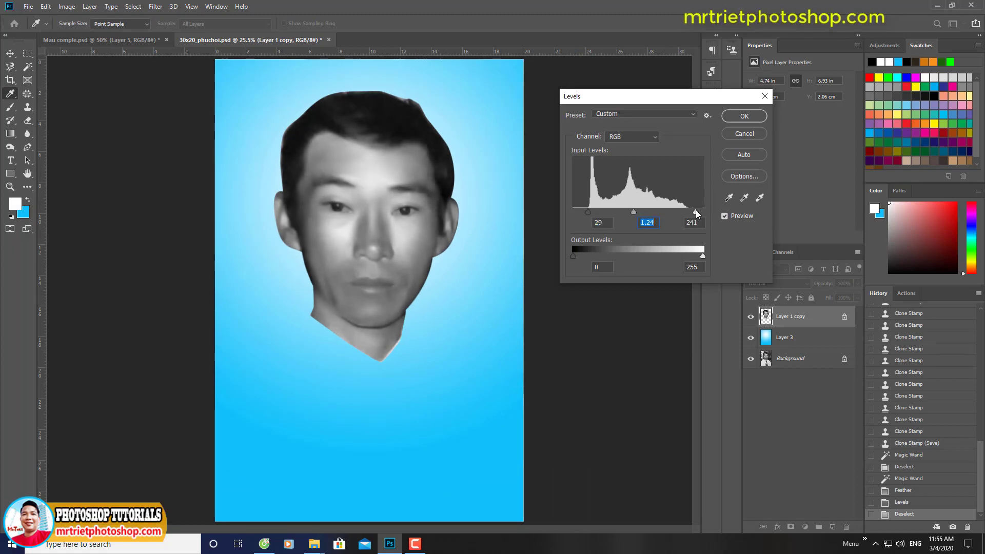
pyautogui.press('Return')
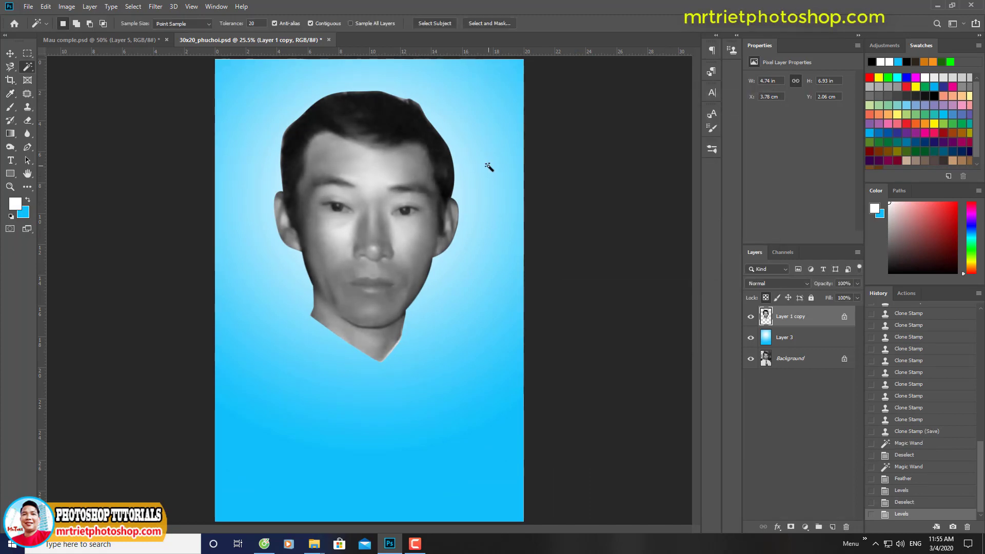
# Step: Brighten the white of the image-left eye with the Dodge tool, 30 px, Midtones, 10% exposure
pyautogui.scroll(6, 390, 188)
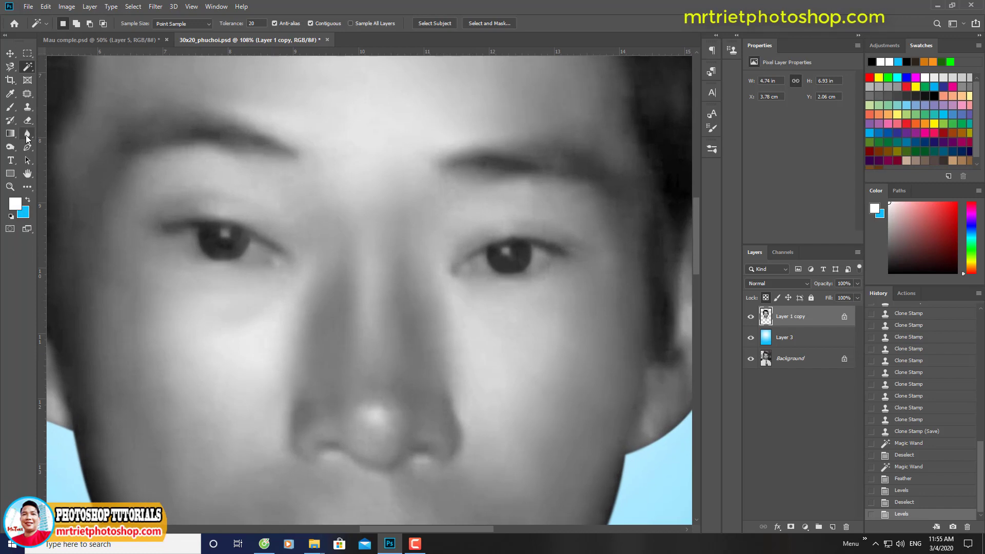
pyautogui.click(10, 146)
pyautogui.scroll(3, 193, 238)
pyautogui.click(176, 233)
pyautogui.click(177, 241)
pyautogui.click(195, 264)
pyautogui.click(287, 268)
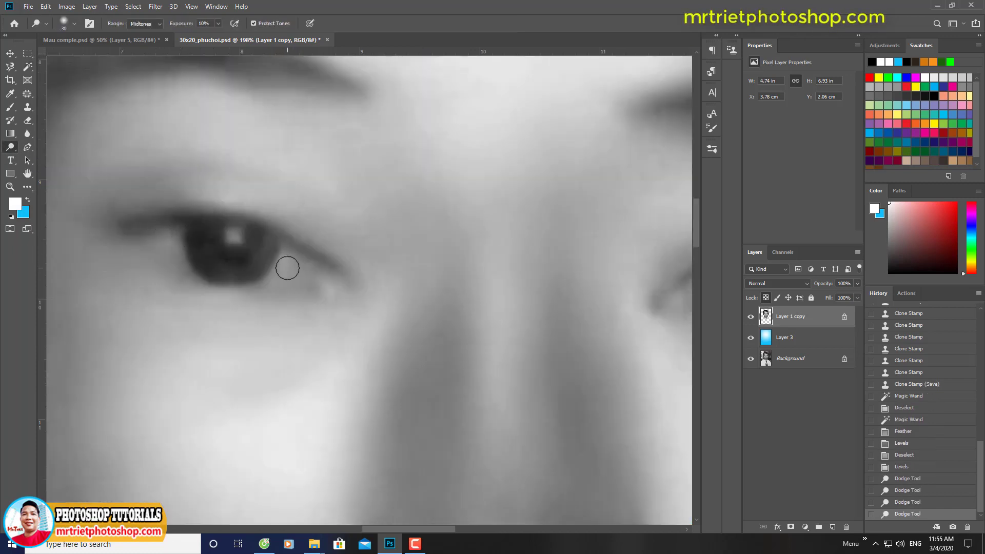
pyautogui.click(288, 268)
# Step: Brighten the white of the image-right eye on both sides of the iris with the Dodge tool at 10% exposure
pyautogui.scroll(-5, 264, 231)
pyautogui.scroll(5, 369, 242)
pyautogui.click(369, 242)
pyautogui.click(372, 245)
pyautogui.click(447, 229)
pyautogui.click(469, 237)
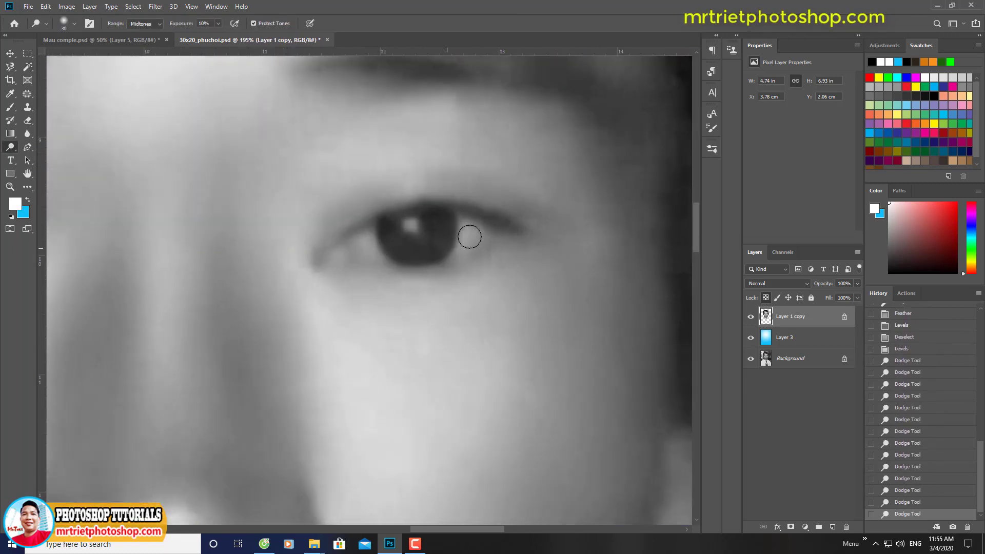
pyautogui.scroll(-3, 377, 247)
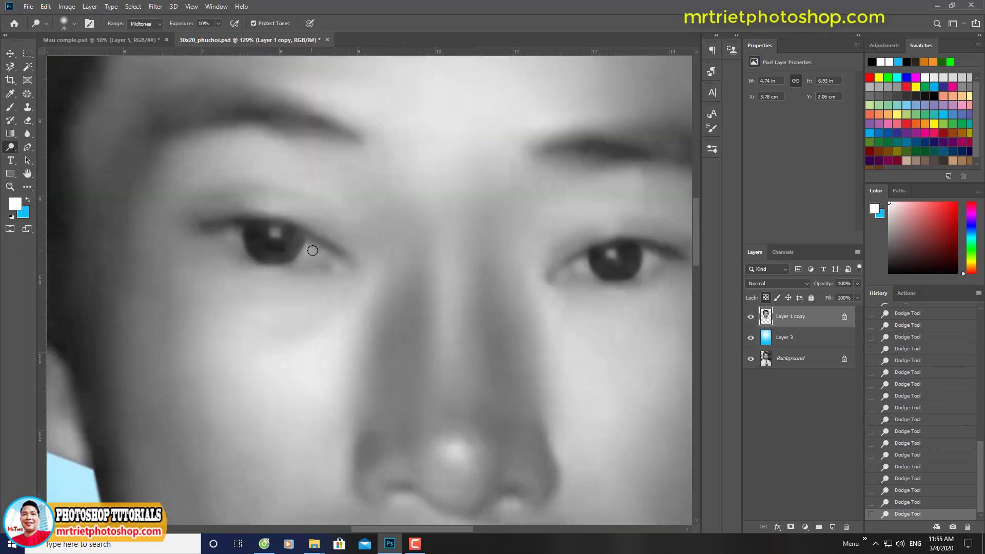
# Step: Darken the inner corner and lower lid of the image-left eye with the Burn tool, 20 px, Midtones, 10% exposure
pyautogui.hotkey('shift', 'o')
pyautogui.scroll(3, 325, 263)
pyautogui.click(359, 271)
pyautogui.click(356, 277)
pyautogui.click(351, 282)
pyautogui.click(332, 277)
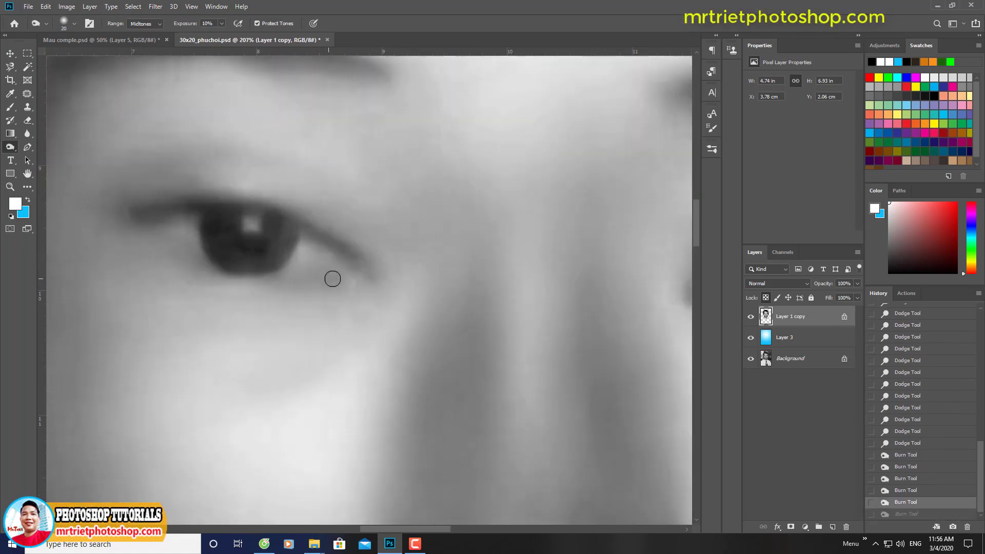
# Step: Blend the inner corner and lower lid of the image-left eye with the Clone Stamp at 20% opacity
pyautogui.press('s')
pyautogui.keyDown('alt'); pyautogui.click(343, 274); pyautogui.keyUp('alt')
pyautogui.click(347, 281)
pyautogui.click(336, 287)
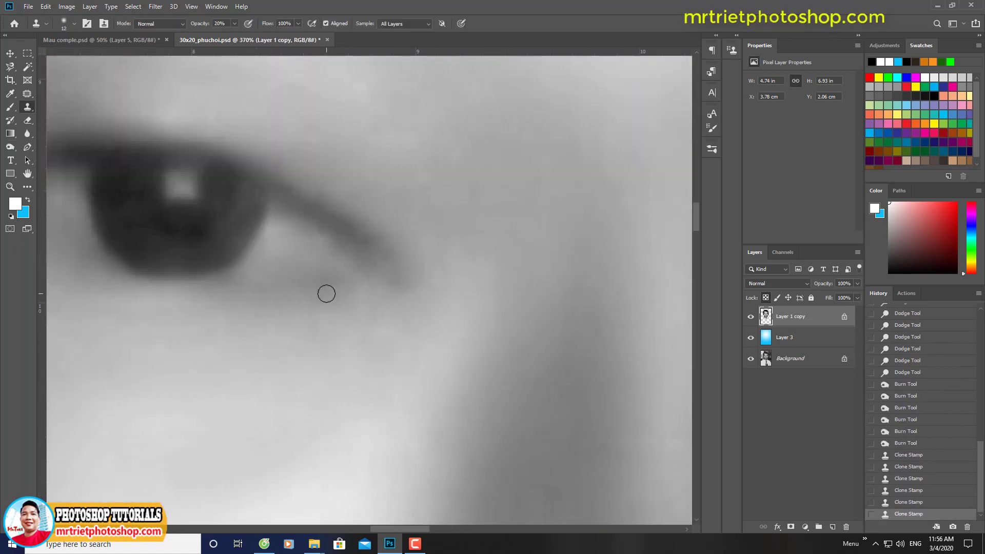
pyautogui.click(325, 291)
# Step: Darken the inner corner and lash line of the image-right eye with the Burn tool, 20 px, Midtones, 10% exposure
pyautogui.press('o')
pyautogui.scroll(1, 408, 227)
pyautogui.click(389, 205)
pyautogui.click(368, 203)
pyautogui.click(347, 200)
pyautogui.click(351, 209)
pyautogui.click(355, 211)
pyautogui.click(359, 205)
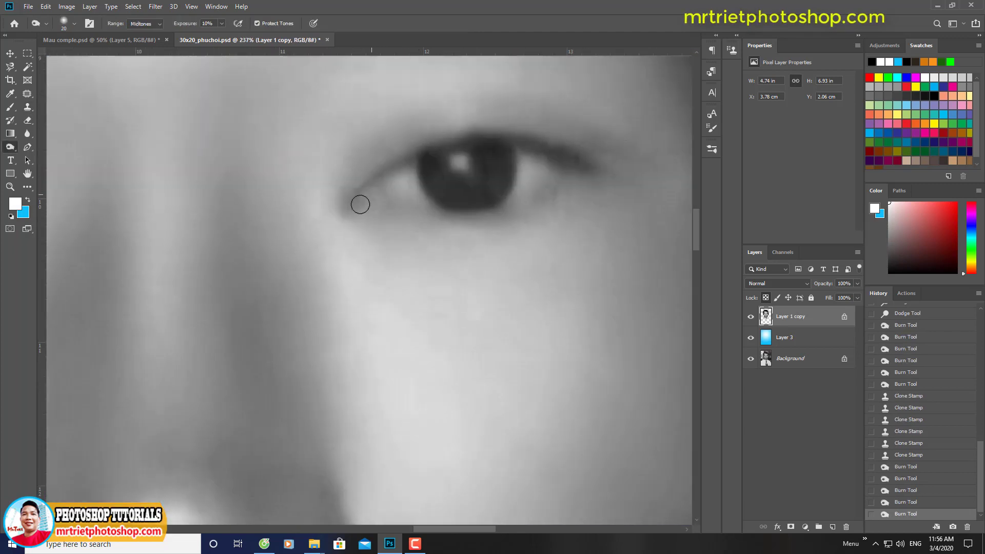
pyautogui.click(370, 199)
pyautogui.click(386, 182)
# Step: Blend the inner corner of the image-right eye with the Clone Stamp, 25 px brush at 20% opacity
pyautogui.press('s')
pyautogui.scroll(1, 382, 199)
pyautogui.click(400, 218)
pyautogui.click(389, 210)
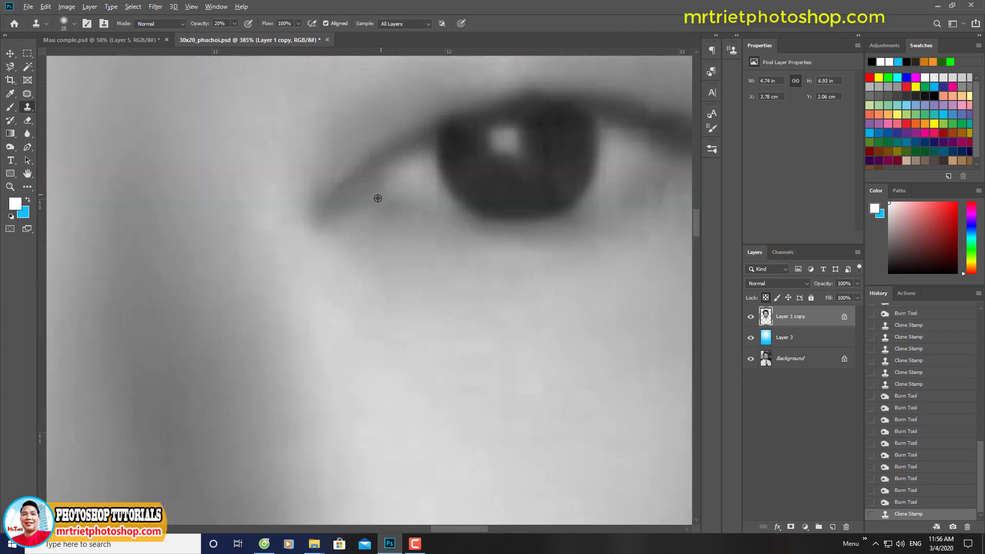
pyautogui.click(378, 200)
pyautogui.click(358, 213)
pyautogui.click(358, 213)
# Step: Fit the image to the window and group the head layer with the blue backdrop layer
pyautogui.scroll(-2, 413, 282)
pyautogui.hotkey('ctrl', '0')
pyautogui.hotkey('ctrl', 'g')
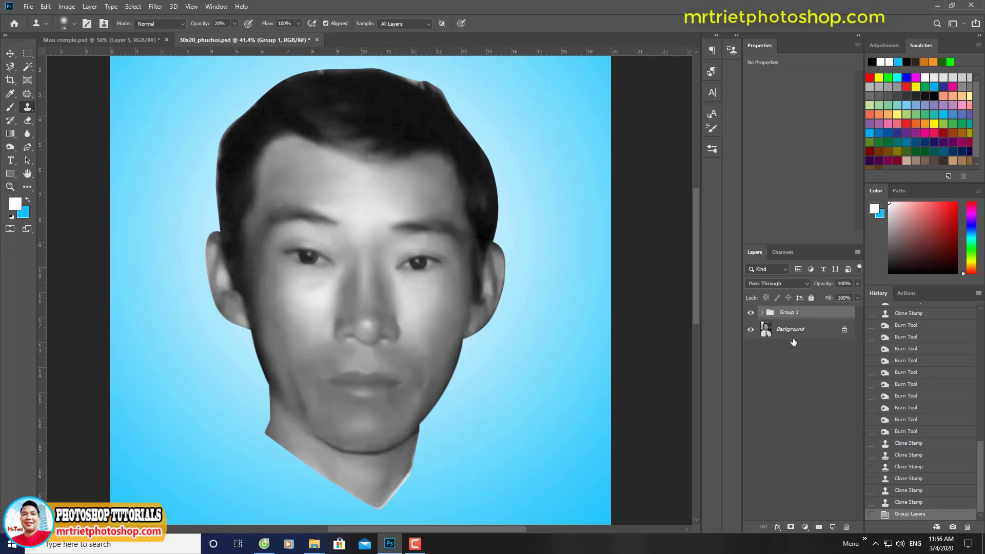
# Step: Toggle the group's visibility repeatedly to compare the retouched portrait with the original photo
pyautogui.click(751, 312)
pyautogui.click(751, 312)
pyautogui.click(751, 312)
pyautogui.click(750, 312)
pyautogui.click(750, 312)
pyautogui.click(751, 313)
pyautogui.click(750, 312)
pyautogui.click(750, 313)
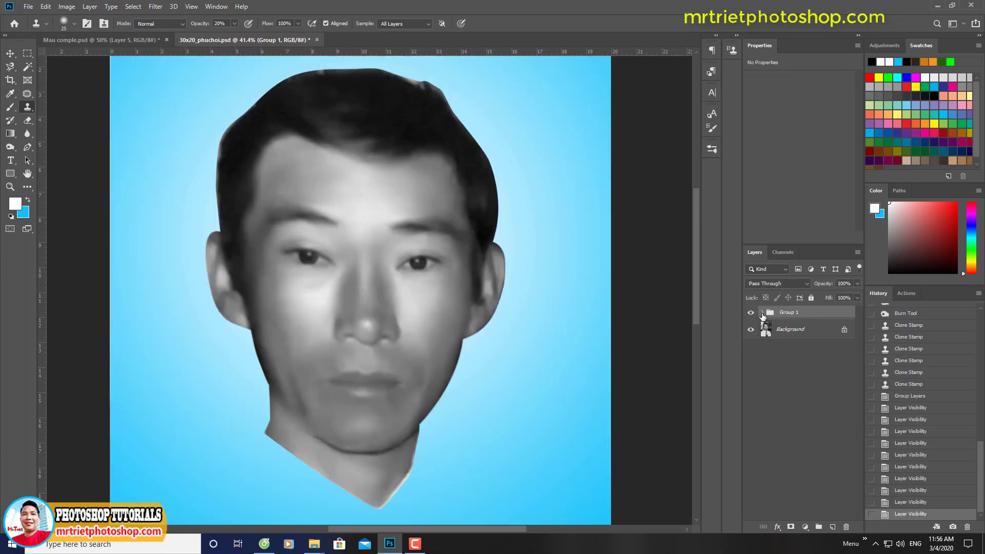
# Step: Expand the layer group and save the document
pyautogui.click(762, 312)
pyautogui.scroll(-2, 632, 304)
pyautogui.hotkey('ctrl', 's')
# Step: Smooth the ear on the image-left side of the head layer with the Clone Stamp, 50 px brush at 20% opacity
pyautogui.scroll(3, 346, 246)
pyautogui.keyDown('ctrl'); pyautogui.click(346, 246); pyautogui.keyUp('ctrl')
pyautogui.scroll(2, 293, 247)
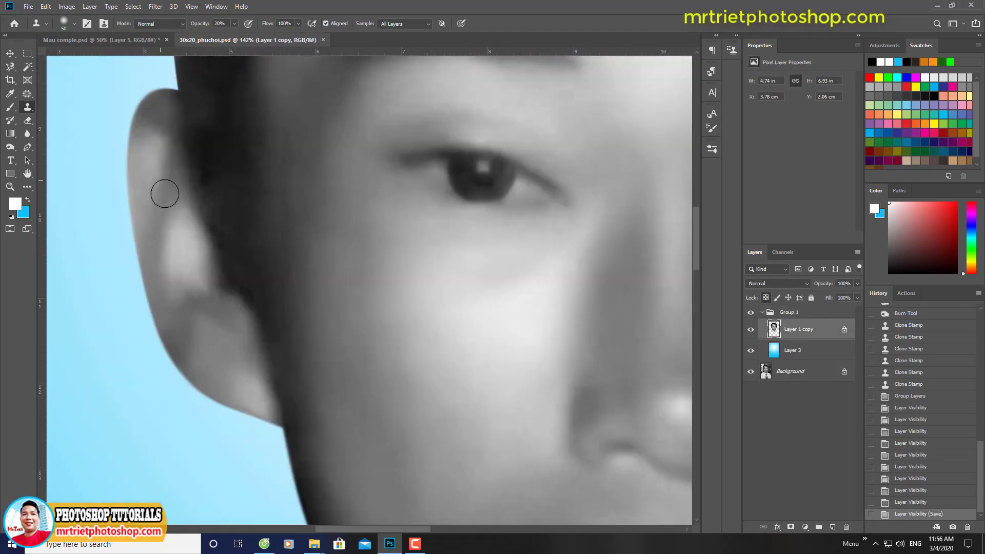
pyautogui.click(160, 287)
pyautogui.click(195, 362)
pyautogui.click(189, 290)
pyautogui.click(215, 312)
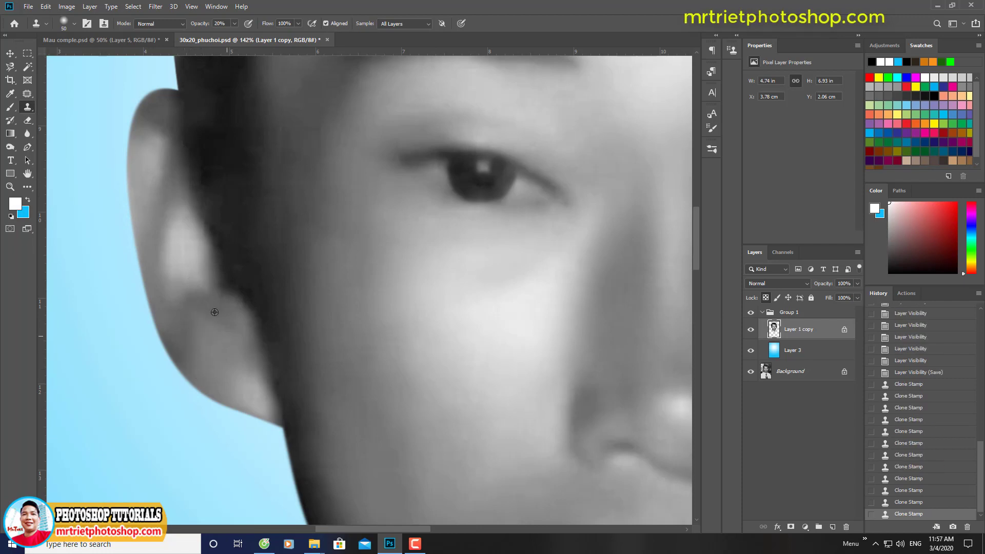
pyautogui.click(242, 345)
# Step: Lighten the dark jaw edge on the image-right side with the Clone Stamp, 80 px, Lighten mode, 20% opacity
pyautogui.scroll(-3, 242, 345)
pyautogui.scroll(3, 404, 252)
pyautogui.click(376, 339)
pyautogui.scroll(-3, 382, 287)
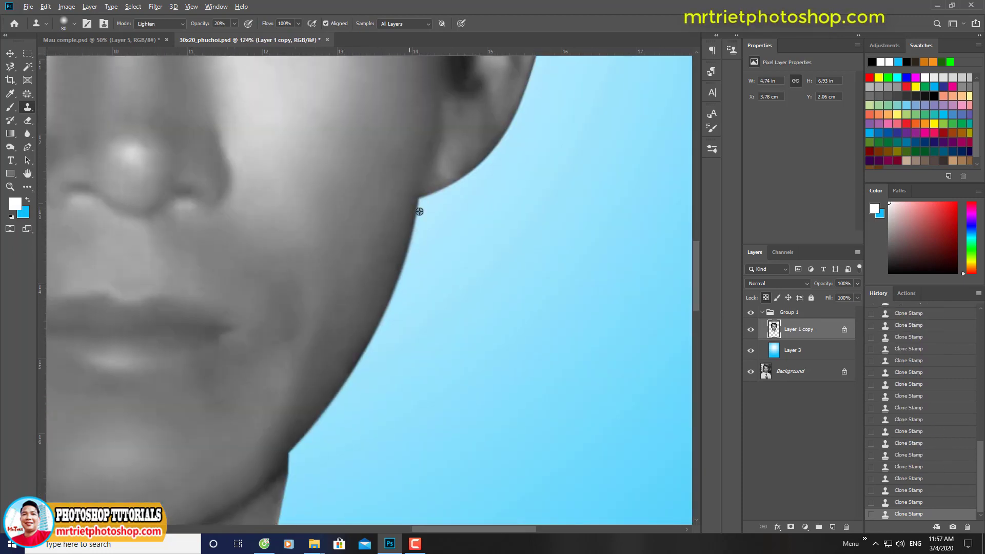
pyautogui.scroll(-3, 397, 243)
pyautogui.scroll(-3, 371, 343)
# Step: Lighten the dark jaw edge below the image-left ear with the Clone Stamp in Lighten mode at 20% opacity
pyautogui.scroll(3, 241, 213)
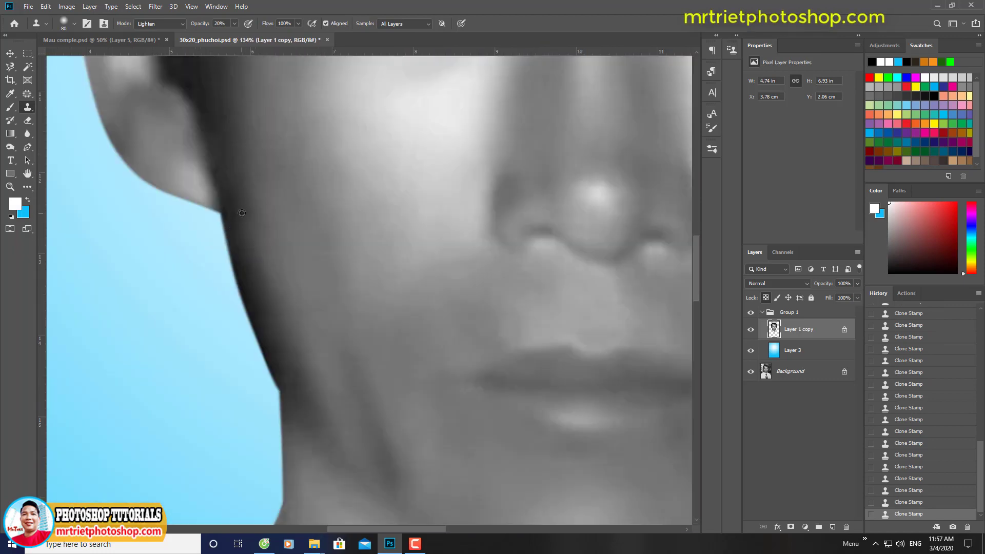
pyautogui.keyDown('alt'); pyautogui.click(246, 263); pyautogui.keyUp('alt')
pyautogui.moveTo(269, 318); pyautogui.dragTo(305, 372)
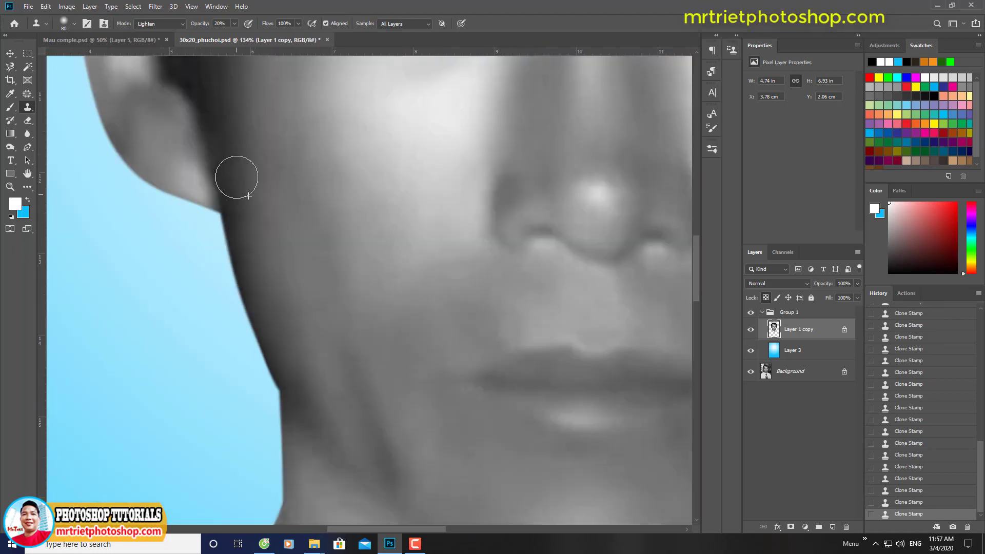
# Step: Smooth the ear on the image-right side with the Clone Stamp in Normal mode, 50 px at 20% opacity, and save the document
pyautogui.scroll(-3, 248, 196)
pyautogui.scroll(3, 521, 264)
pyautogui.scroll(3, 512, 231)
pyautogui.hotkey('shift', 'alt', 'n')
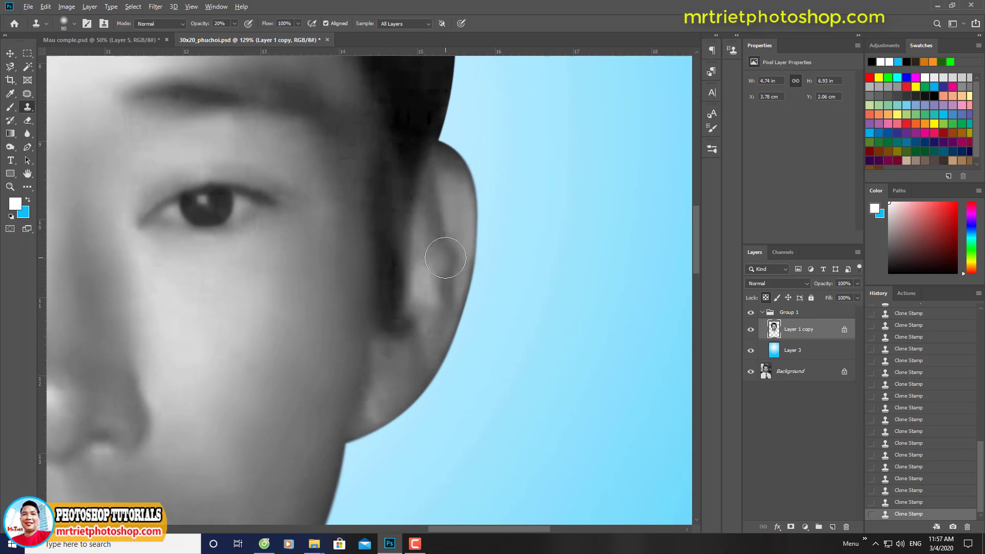
pyautogui.press('[')
pyautogui.press('[')
pyautogui.press('[')
pyautogui.scroll(1, 441, 256)
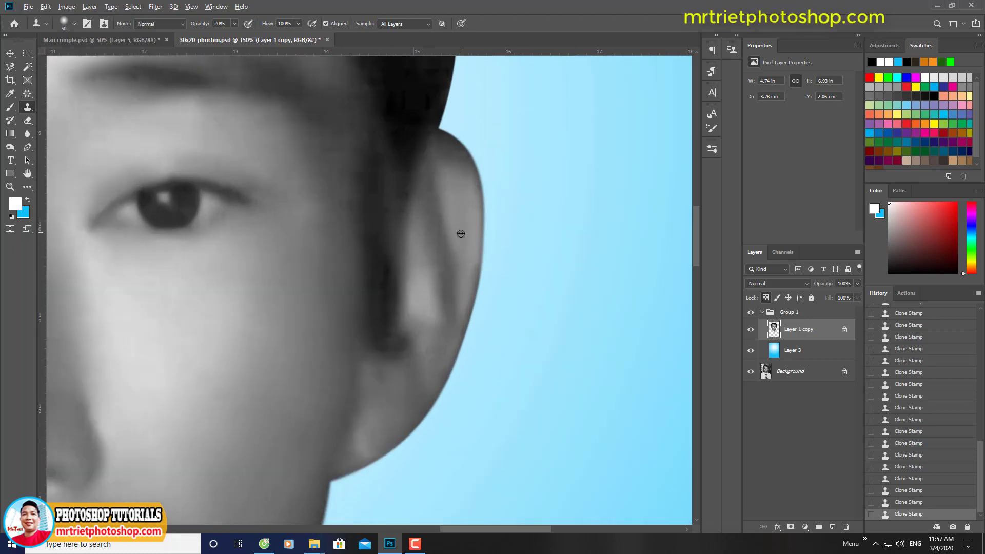
pyautogui.click(415, 291)
pyautogui.scroll(-3, 415, 291)
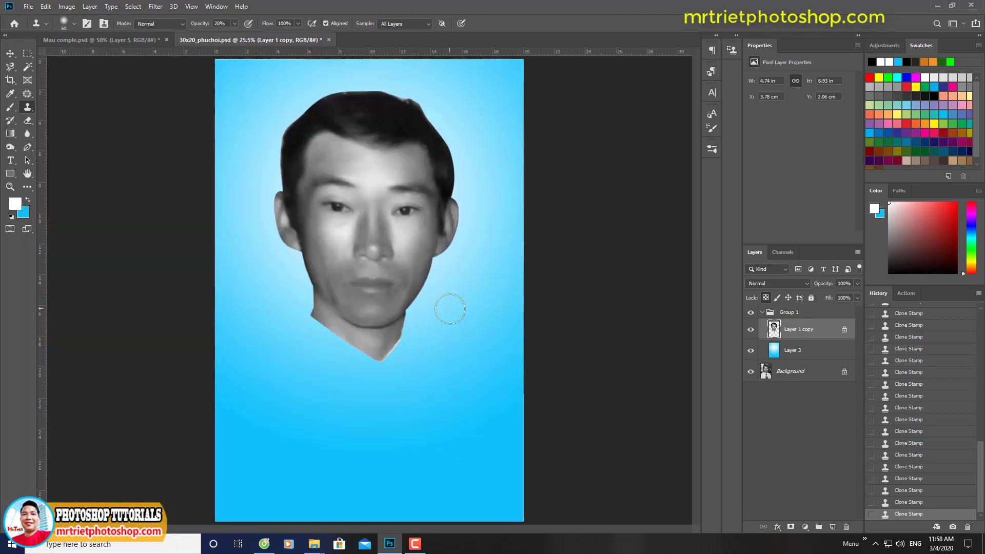
pyautogui.hotkey('ctrl', 's')
# Step: Clean up the lower end of the sideburn beside the image-right ear with the Clone Stamp at 20% opacity and save
pyautogui.scroll(3, 489, 324)
pyautogui.moveTo(490, 323); pyautogui.dragTo(470, 314)
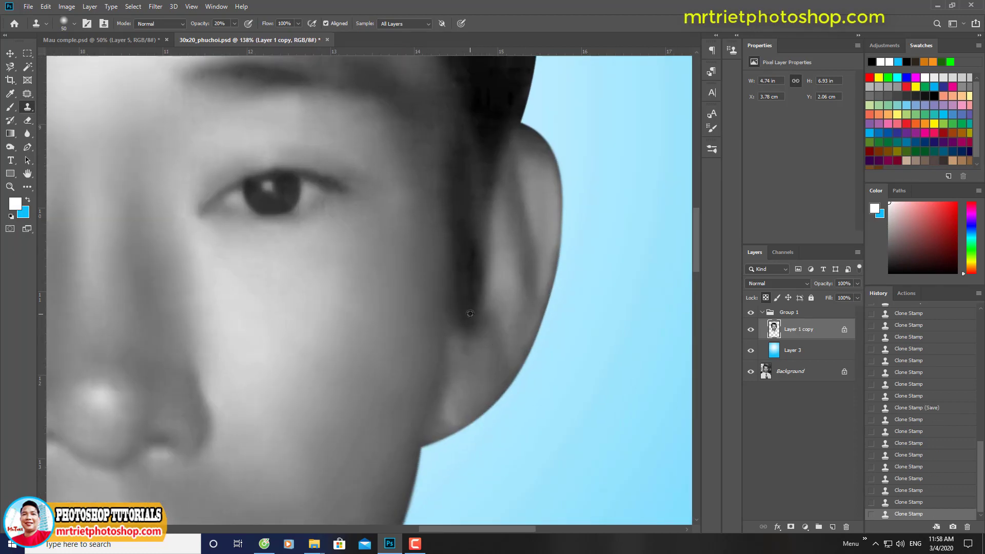
pyautogui.scroll(-4, 529, 310)
pyautogui.hotkey('ctrl', 's')
# Step: Deepen dark areas of the head layer with the Burn tool on Midtones at 10% exposure, then save the document
pyautogui.scroll(3, 451, 164)
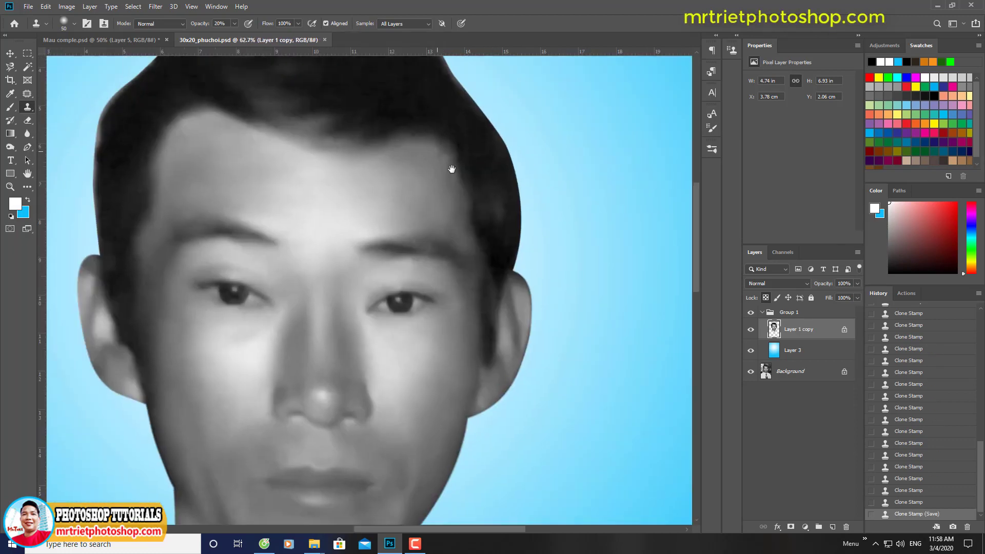
pyautogui.press('o')
pyautogui.moveTo(492, 221)
pyautogui.mouseDown()
pyautogui.moveTo(506, 277)
pyautogui.moveTo(501, 233)
pyautogui.mouseUp()
pyautogui.scroll(3, 501, 232)
pyautogui.moveTo(307, 334); pyautogui.dragTo(343, 330)
pyautogui.moveTo(275, 516); pyautogui.dragTo(378, 284)
pyautogui.press('[')
pyautogui.press('[')
pyautogui.moveTo(307, 259)
pyautogui.mouseDown()
pyautogui.moveTo(238, 261)
pyautogui.moveTo(280, 254)
pyautogui.mouseUp()
pyautogui.moveTo(280, 254); pyautogui.dragTo(212, 267)
pyautogui.scroll(-4, 589, 313)
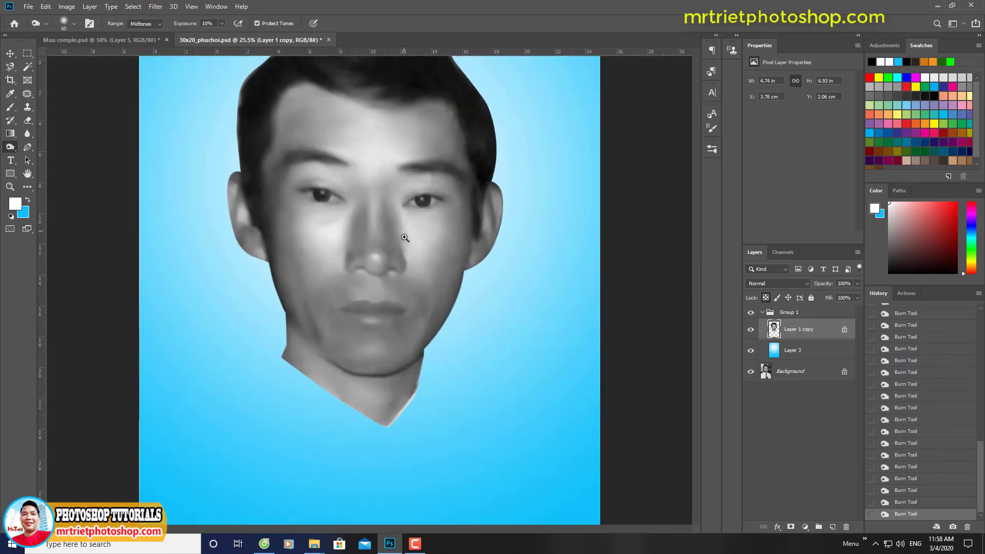
pyautogui.hotkey('ctrl', 's')
# Step: Sharpen the head layer with Unsharp Mask, amount 51% and threshold 4 levels
pyautogui.click(155, 6)
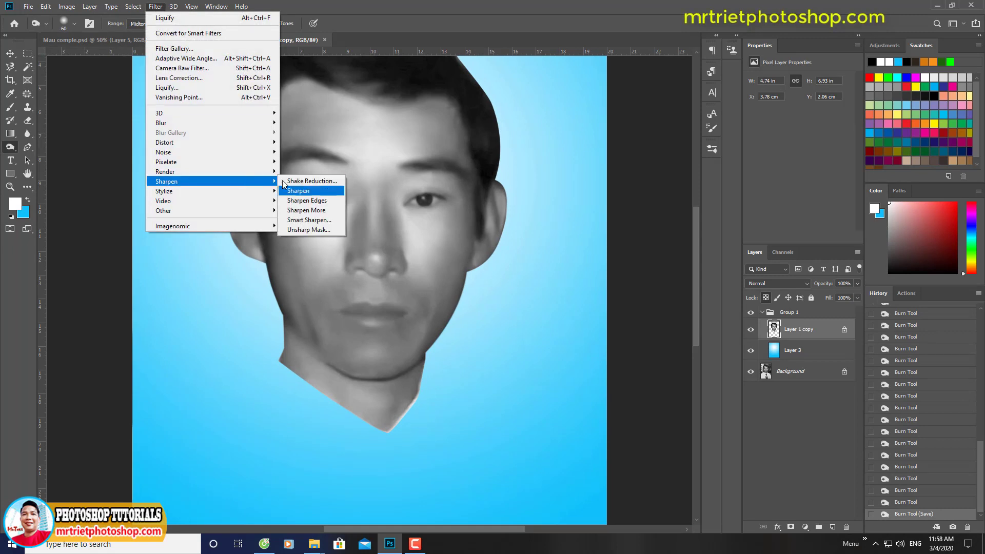
pyautogui.click(328, 264)
pyautogui.hotkey('ctrl', '+')
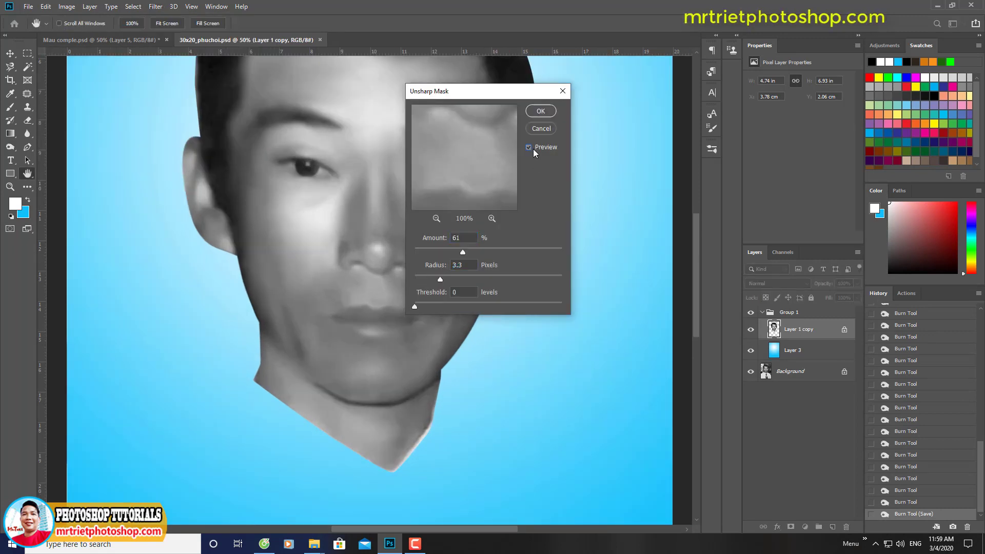
pyautogui.moveTo(440, 279); pyautogui.dragTo(447, 278)
pyautogui.moveTo(414, 306); pyautogui.dragTo(422, 306)
pyautogui.moveTo(463, 198); pyautogui.dragTo(463, 153)
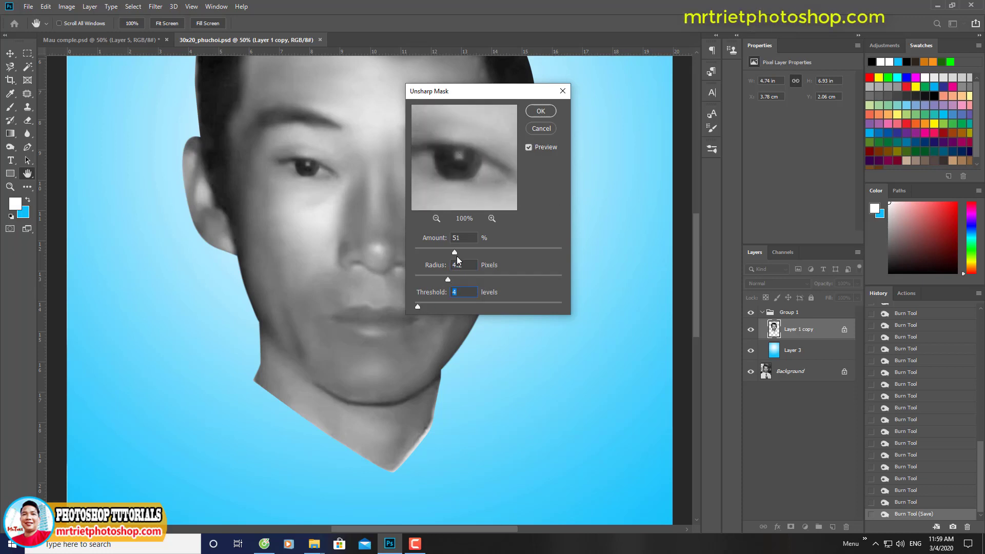
pyautogui.moveTo(418, 307); pyautogui.dragTo(417, 306)
pyautogui.click(541, 112)
pyautogui.hotkey('ctrl', '0')
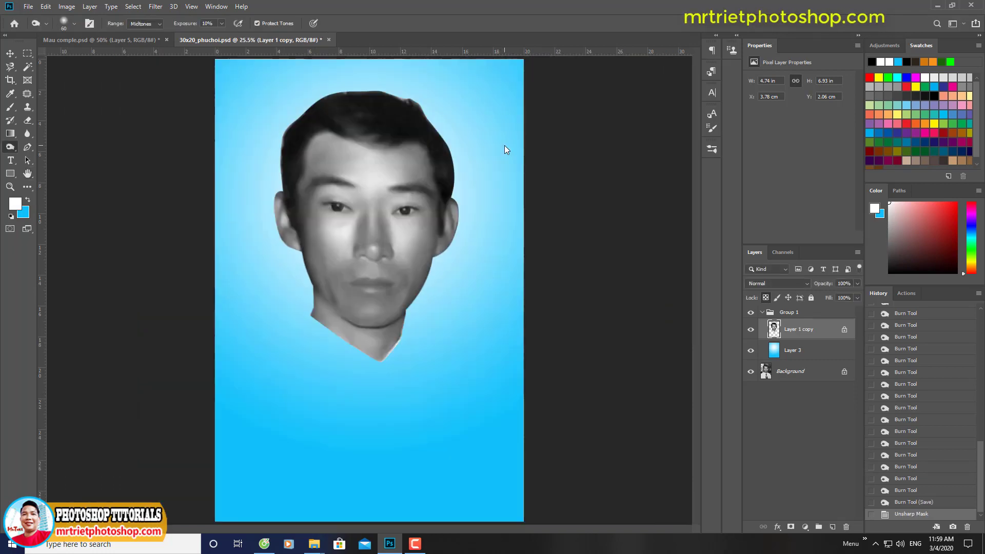
# Step: Fill the head's outline with light orange on a new layer above the head layer and deselect
pyautogui.keyDown('ctrl'); pyautogui.click(773, 330); pyautogui.keyUp('ctrl')
pyautogui.hotkey('ctrl', 'shift', 'alt', 'n')
pyautogui.click(887, 114)
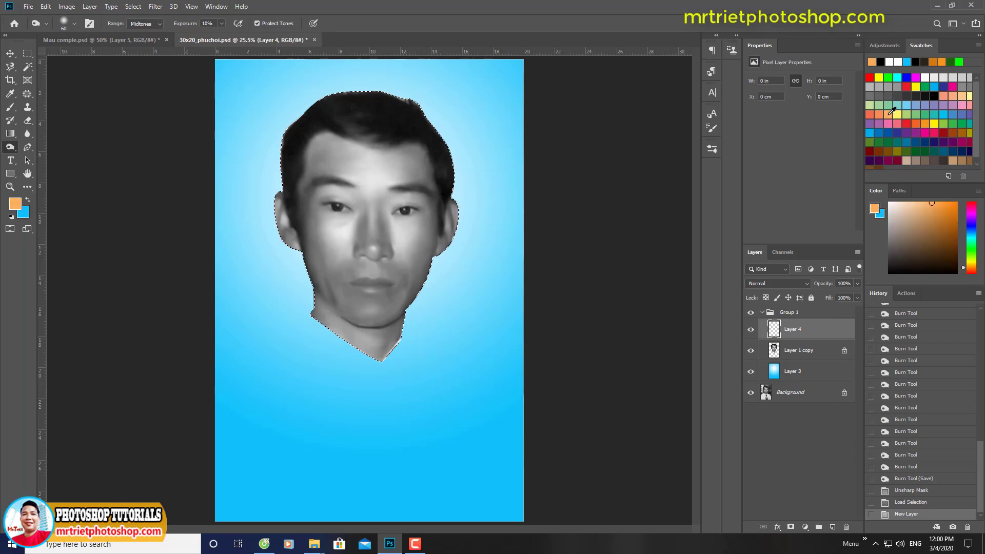
pyautogui.click(957, 97)
pyautogui.click(885, 112)
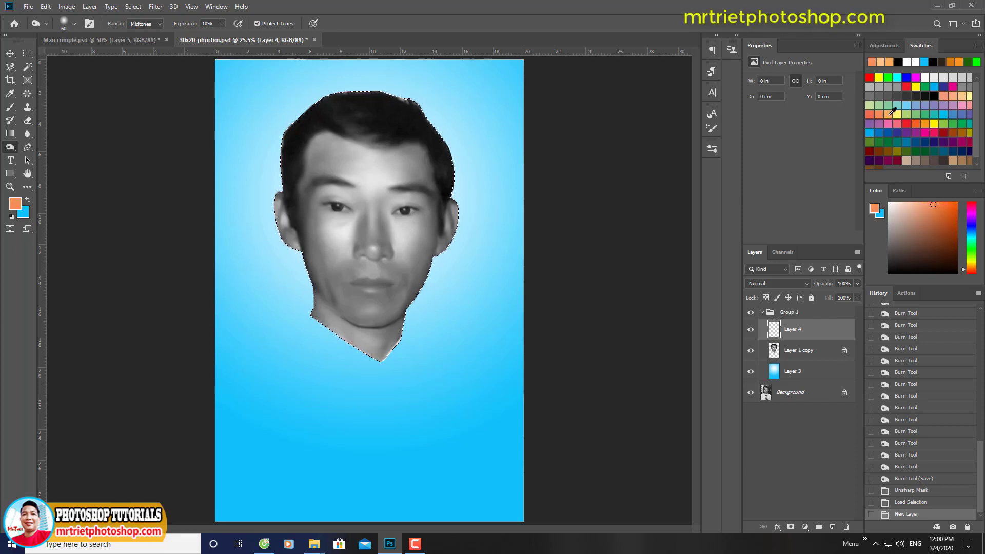
pyautogui.hotkey('alt', 'BackSpace')
pyautogui.hotkey('ctrl', 'd')
# Step: Set the orange fill layer's blend mode to Soft Light
pyautogui.click(772, 284)
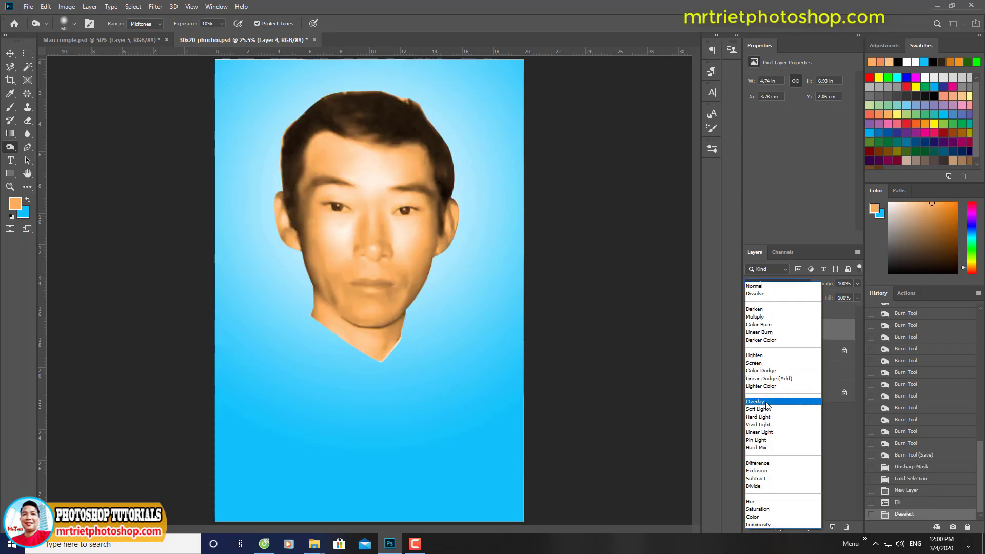
pyautogui.click(756, 395)
pyautogui.moveTo(380, 226)
pyautogui.mouseDown()
pyautogui.moveTo(431, 276)
pyautogui.moveTo(405, 277)
pyautogui.mouseUp()
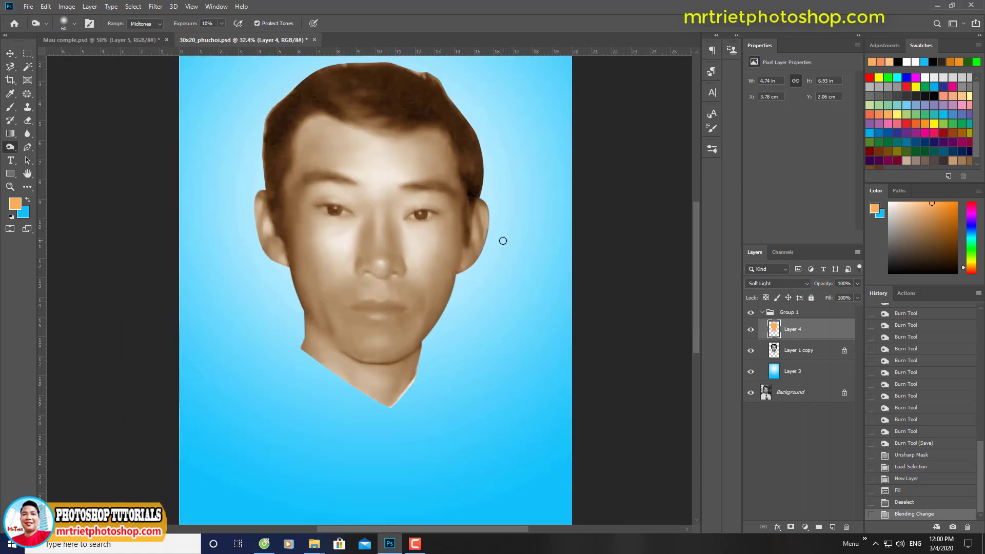
# Step: Duplicate the grey head layer and merge the duplicate with the orange tint layer
pyautogui.click(798, 350)
pyautogui.hotkey('ctrl', 'j')
pyautogui.keyDown('shift'); pyautogui.click(793, 329); pyautogui.keyUp('shift')
pyautogui.hotkey('ctrl', 'e')
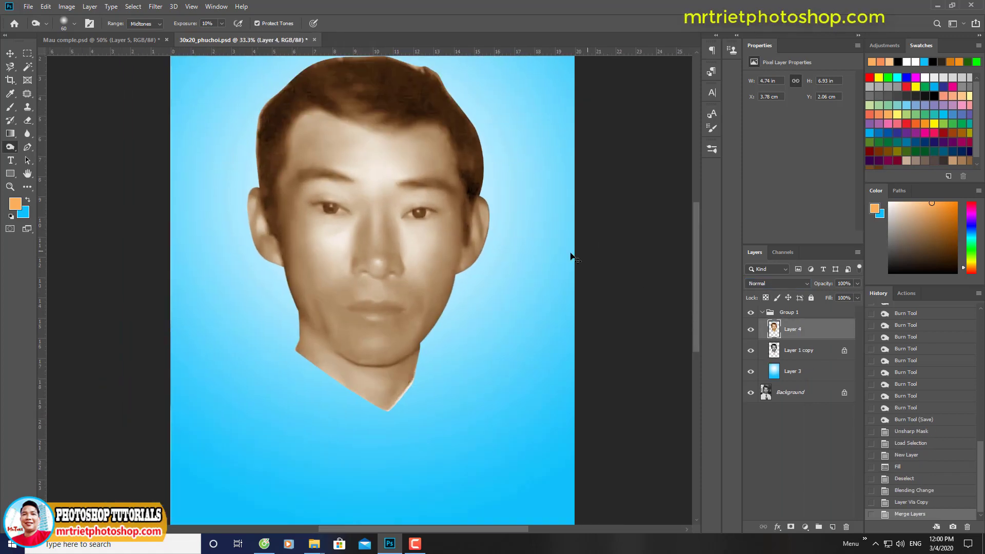
# Step: Slightly reduce the tinted head's saturation and set its midtone colour balance to +9, 0, +13
pyautogui.hotkey('ctrl', 'u')
pyautogui.moveTo(701, 175); pyautogui.dragTo(697, 175)
pyautogui.press('Return')
pyautogui.hotkey('ctrl', 'b')
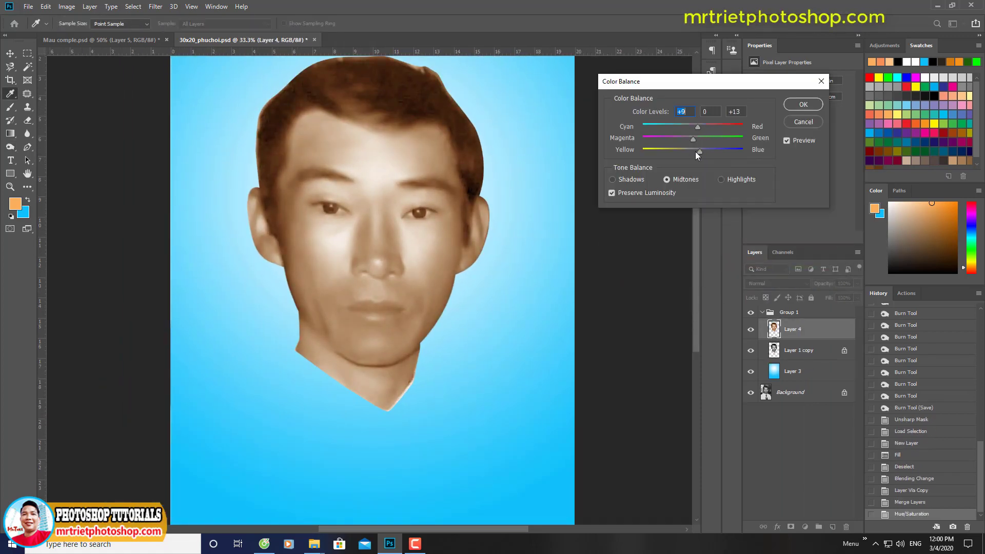
pyautogui.press('Return')
# Step: Add a layer mask to the tinted head and brush the tint off the top hair with black at 50% opacity
pyautogui.click(790, 526)
pyautogui.moveTo(351, 202); pyautogui.dragTo(387, 203)
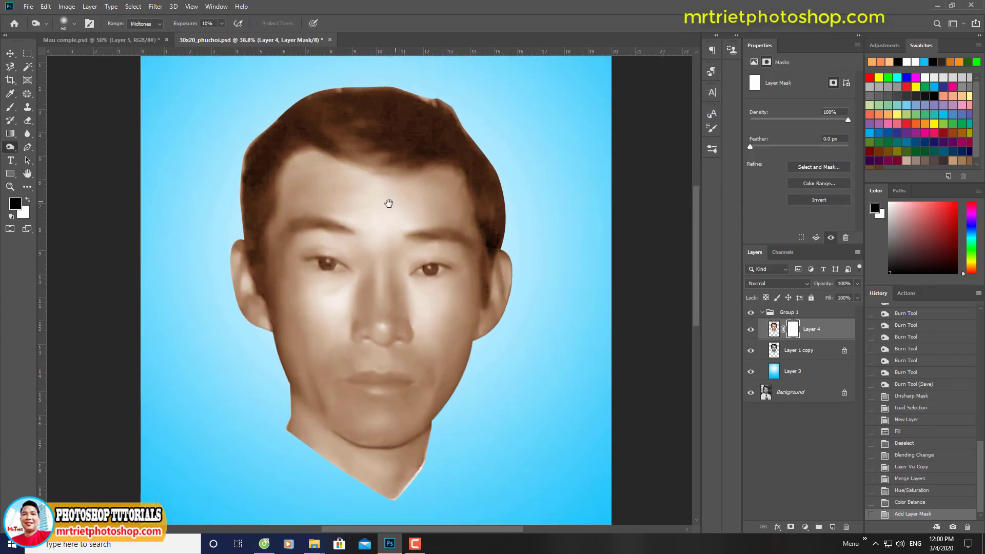
pyautogui.click(10, 107)
pyautogui.scroll(2, 288, 130)
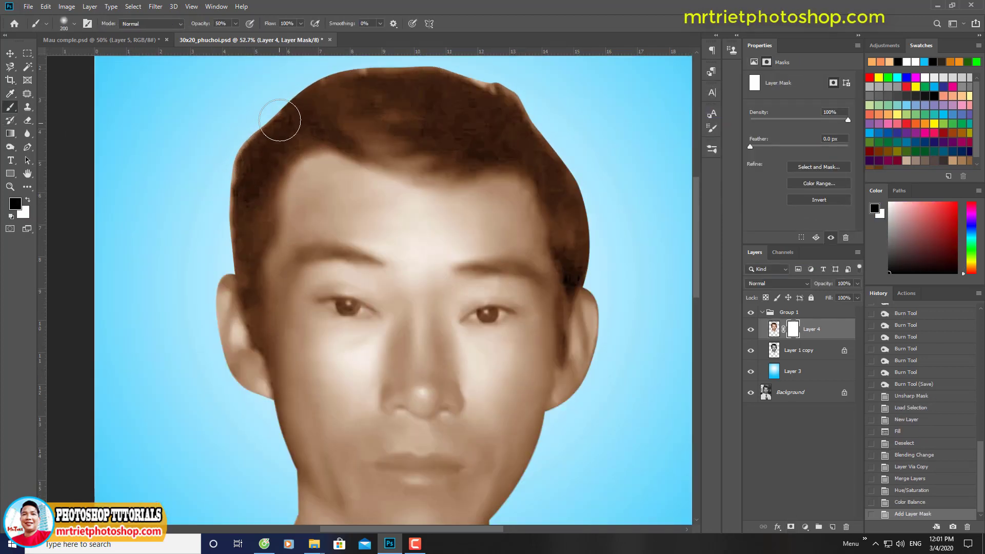
pyautogui.moveTo(279, 120); pyautogui.dragTo(550, 92)
pyautogui.moveTo(359, 118); pyautogui.dragTo(418, 132)
# Step: Mask the tint out of the side hair and hairline edges with a smaller black brush, ending at 150 px and 30% opacity
pyautogui.press('[')
pyautogui.press('[')
pyautogui.press('[')
pyautogui.press('[')
pyautogui.press('[')
pyautogui.press('[')
pyautogui.press('[')
pyautogui.press('[')
pyautogui.press('[')
pyautogui.press('[')
pyautogui.moveTo(544, 154)
pyautogui.mouseDown()
pyautogui.moveTo(574, 249)
pyautogui.moveTo(568, 226)
pyautogui.mouseUp()
pyautogui.press(']')
pyautogui.press(']')
pyautogui.press('3')
pyautogui.moveTo(508, 149); pyautogui.dragTo(372, 124)
pyautogui.moveTo(241, 179); pyautogui.dragTo(290, 126)
pyautogui.moveTo(290, 125)
pyautogui.mouseDown()
pyautogui.moveTo(260, 133)
pyautogui.moveTo(298, 134)
pyautogui.mouseUp()
pyautogui.rightClick(263, 118)
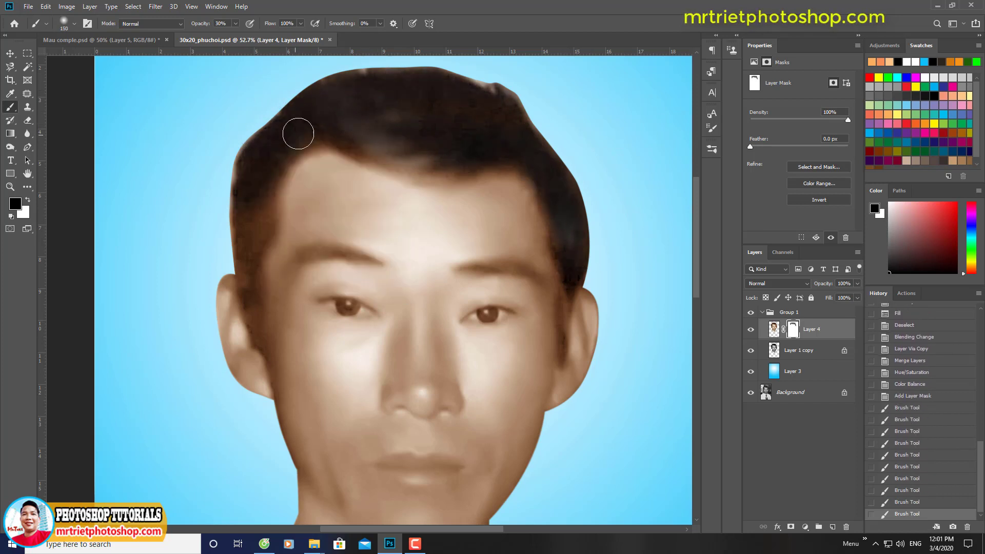
# Step: Mask the tint out of the sideburn beside the image-left ear, reducing the black brush to 80 px at 20% opacity
pyautogui.moveTo(241, 247); pyautogui.dragTo(247, 224)
pyautogui.press('[')
pyautogui.press('[')
pyautogui.press('[')
pyautogui.scroll(3, 244, 251)
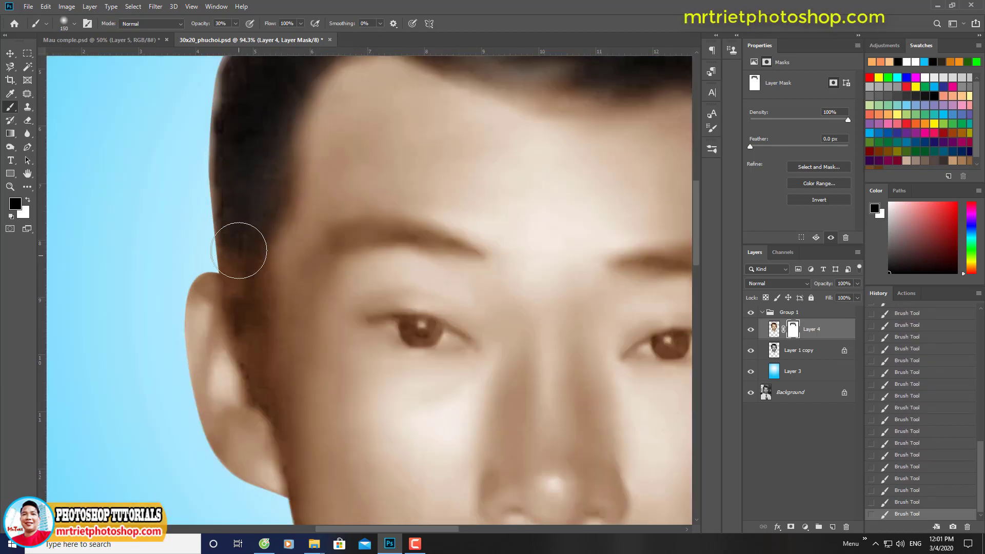
pyautogui.scroll(-2, 245, 241)
pyautogui.moveTo(260, 295); pyautogui.dragTo(242, 230)
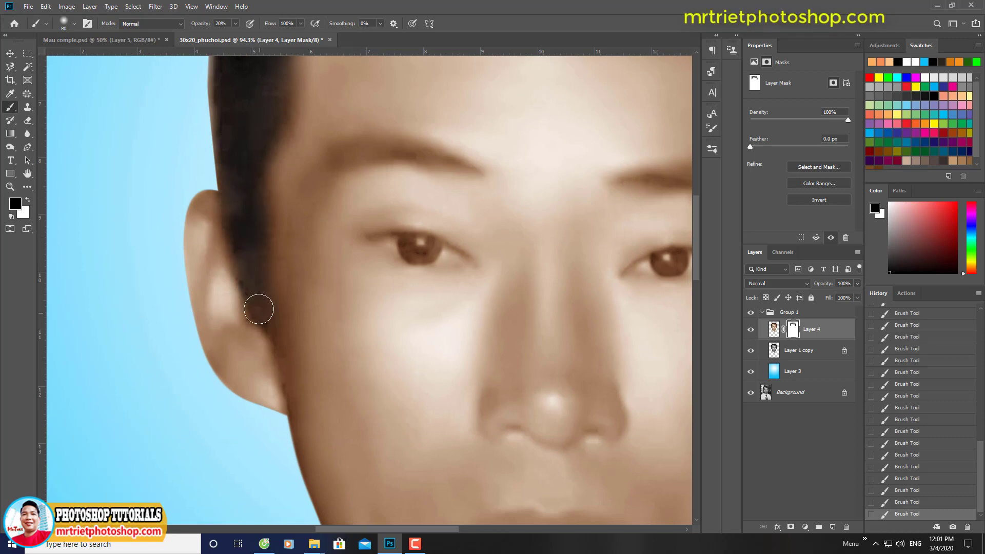
pyautogui.scroll(3, 287, 215)
pyautogui.scroll(-2, 260, 341)
# Step: Restore the skin tint along the image-left temple and hairline on the mask with a white 80 px brush at 20% opacity
pyautogui.press('x')
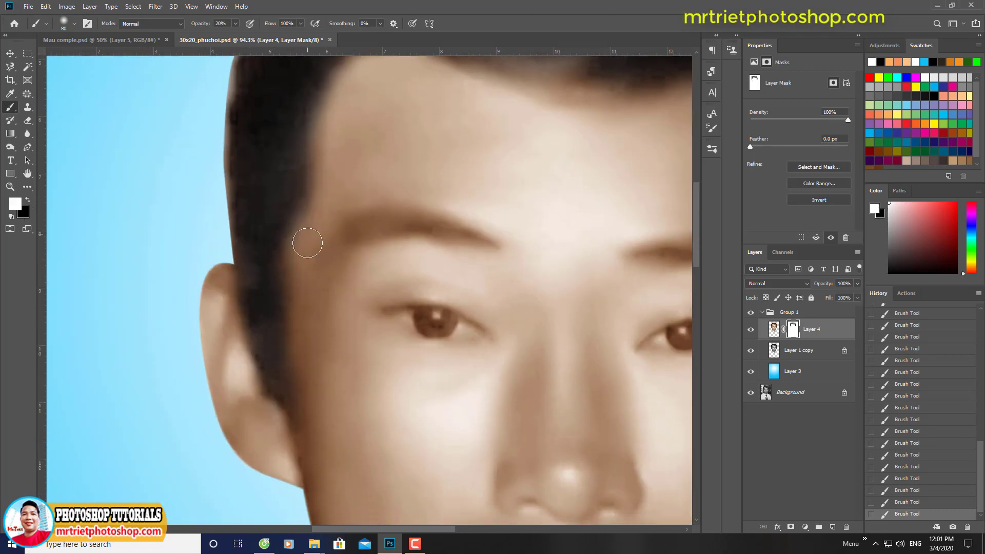
pyautogui.scroll(-2, 308, 238)
pyautogui.press('x')
pyautogui.press('x')
pyautogui.scroll(-4, 341, 289)
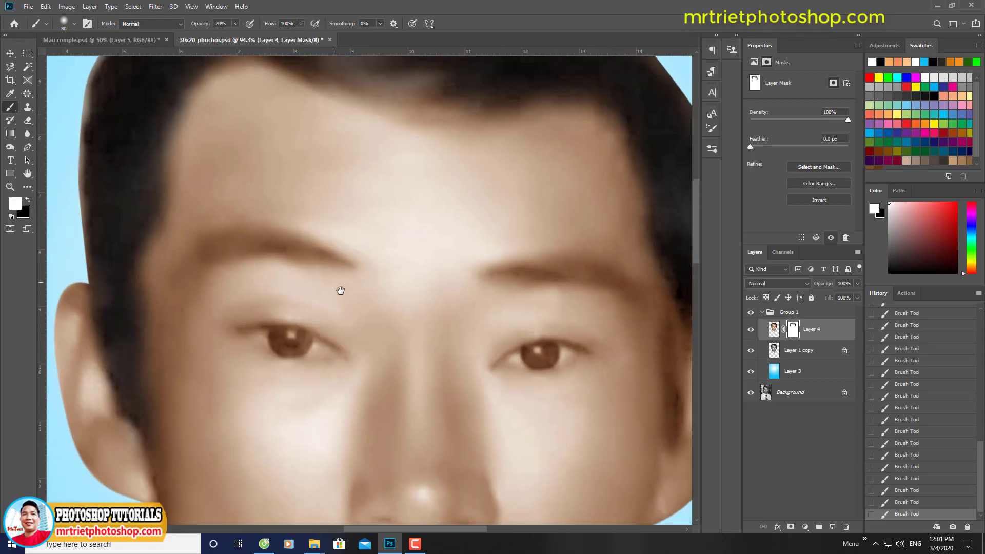
# Step: Mask the tint out of the image-left eyebrow with a black 50 px brush at 20% opacity
pyautogui.scroll(4, 351, 282)
pyautogui.press('x')
pyautogui.press('[')
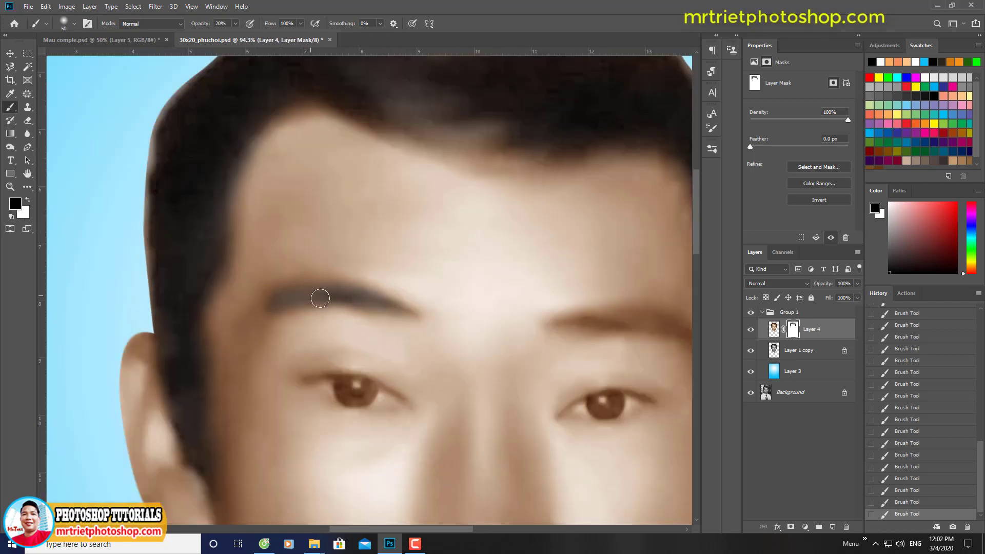
pyautogui.scroll(2, 264, 308)
# Step: Refine the mask edges around the image-left eyebrow, alternating white and black brush strokes at 10% opacity
pyautogui.press('x')
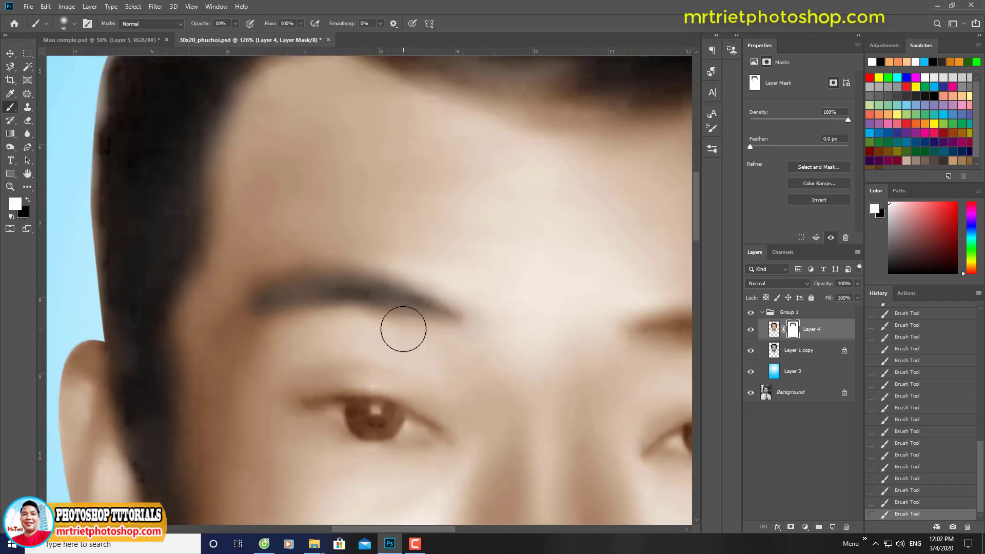
pyautogui.press('1')
pyautogui.press('x')
pyautogui.moveTo(303, 297); pyautogui.dragTo(348, 306)
pyautogui.moveTo(418, 303); pyautogui.dragTo(436, 310)
pyautogui.scroll(-4, 413, 325)
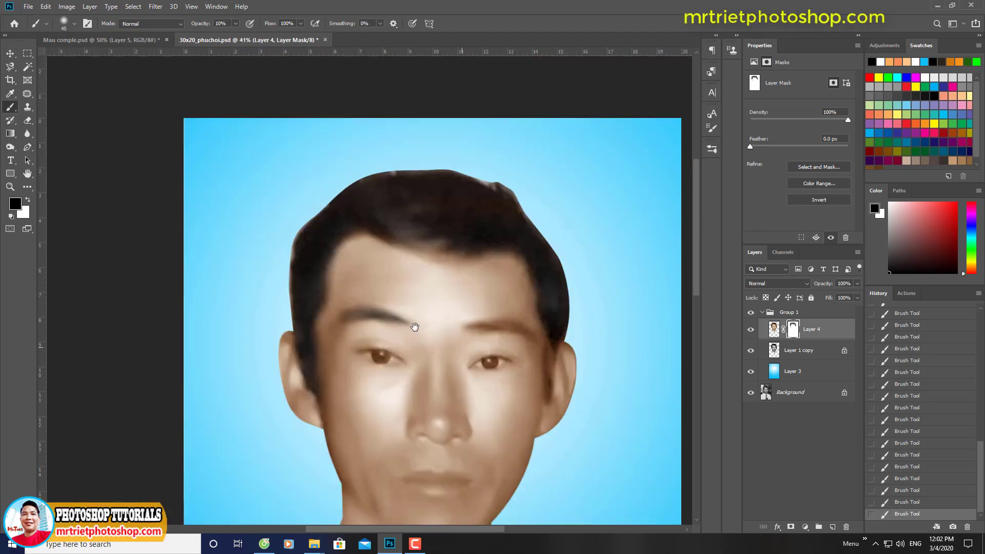
pyautogui.scroll(4, 313, 199)
pyautogui.press('x')
pyautogui.press('[')
pyautogui.press('[')
pyautogui.press('x')
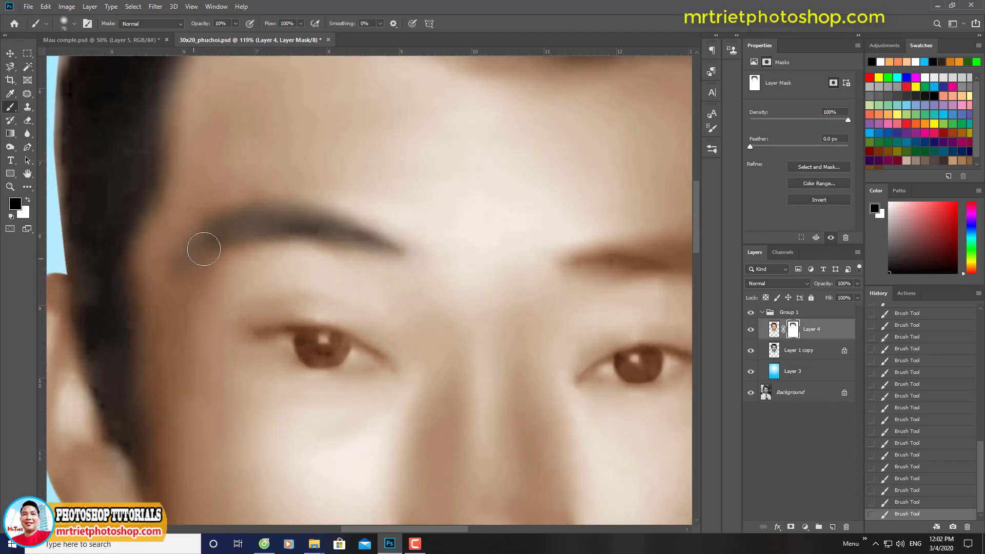
pyautogui.press('x')
# Step: Mask the tint out of the image-right eyebrow with a 70 px brush at 10% opacity, correcting its edges with white
pyautogui.hscroll(5, 361, 266)
pyautogui.press('x')
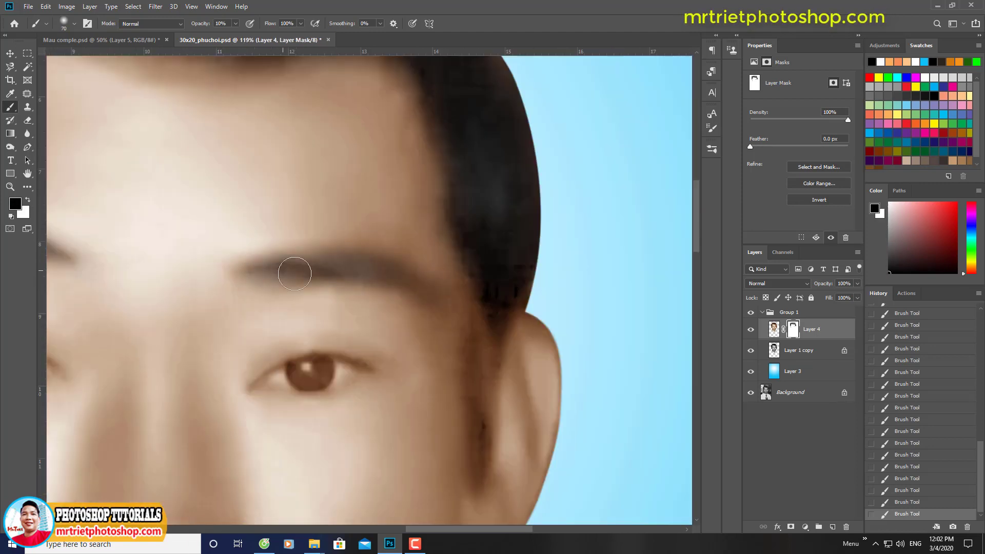
pyautogui.press('x')
pyautogui.press('x')
pyautogui.press('x')
pyautogui.press('x')
pyautogui.press('x')
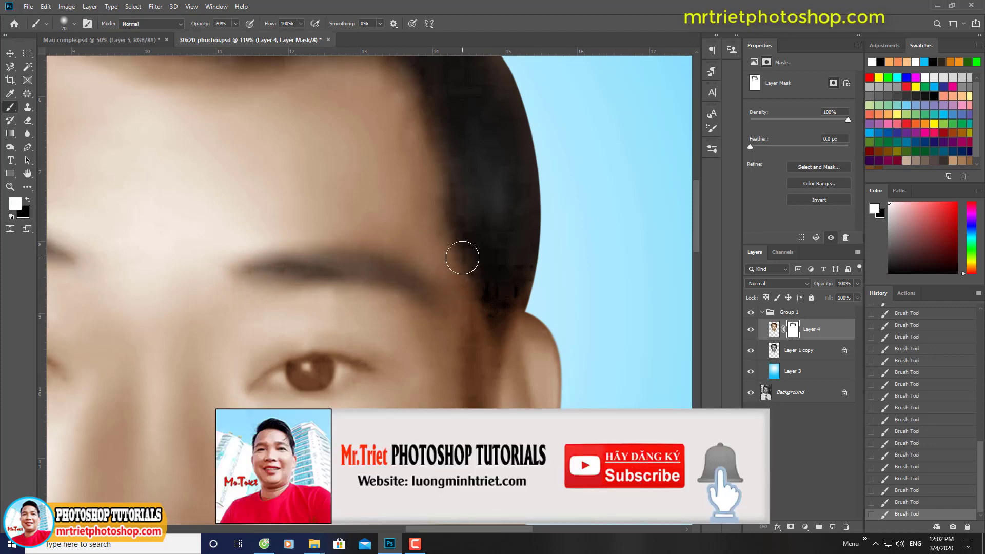
# Step: Refine the mask along the image-right temple and forehead hairline with a 70 px brush at 20% opacity
pyautogui.press('x')
pyautogui.press('2')
pyautogui.moveTo(485, 231)
pyautogui.mouseDown()
pyautogui.moveTo(493, 308)
pyautogui.moveTo(620, 498)
pyautogui.mouseUp()
pyautogui.press('x')
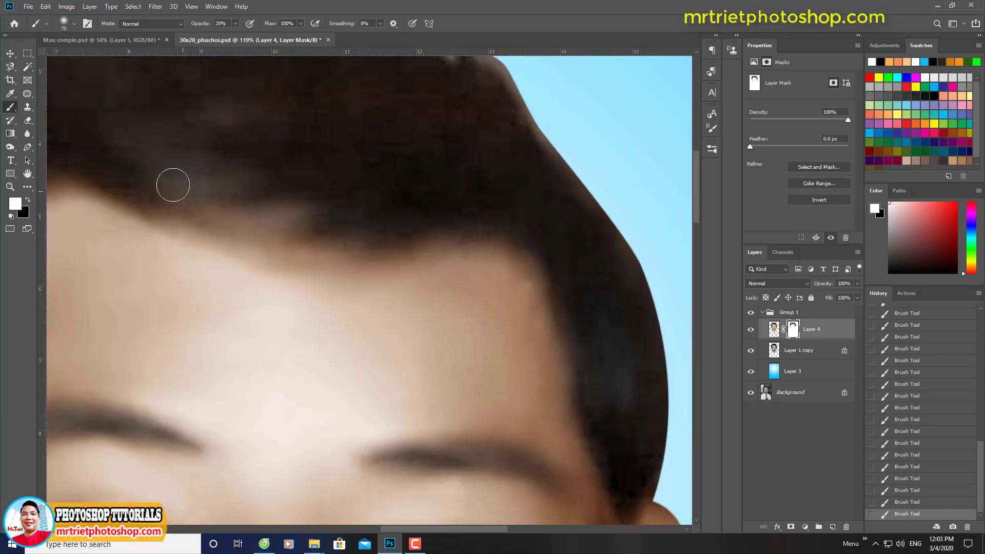
pyautogui.moveTo(178, 248); pyautogui.dragTo(277, 284)
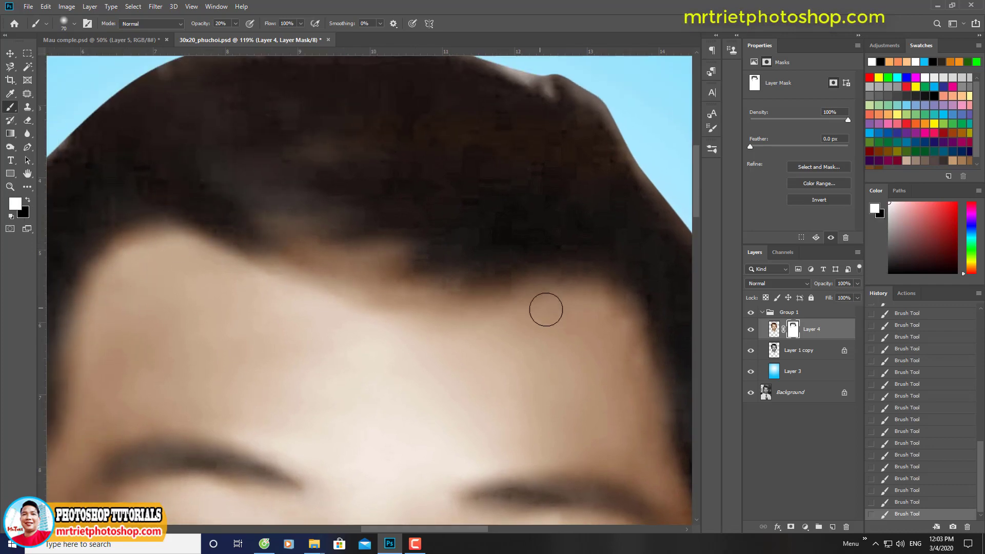
pyautogui.hotkey('ctrl', '0')
# Step: Restore the skin tint around the image-right eyebrow's edges with a white 70 px brush at 10% opacity
pyautogui.scroll(5, 273, 191)
pyautogui.press('1')
pyautogui.moveTo(349, 106); pyautogui.dragTo(476, 278)
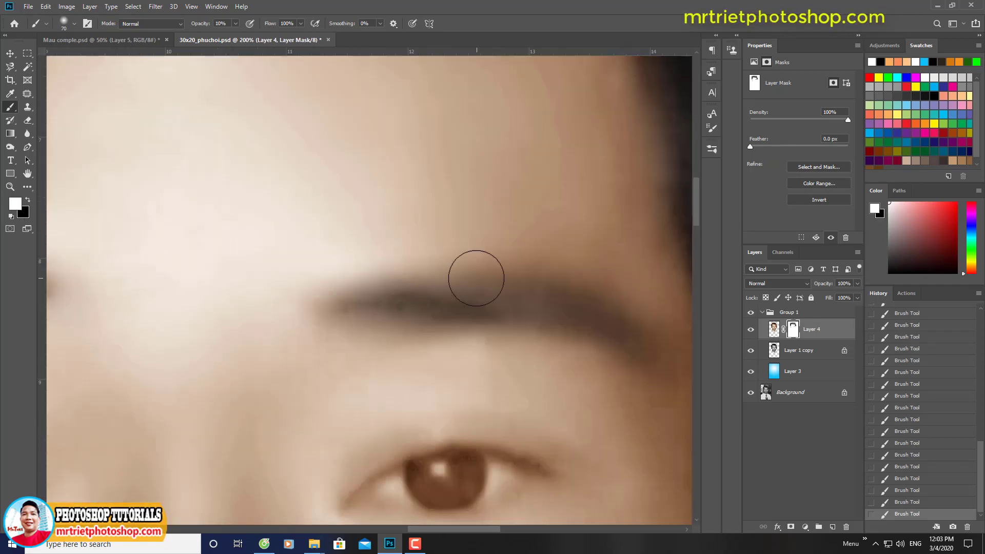
pyautogui.scroll(-2, 468, 358)
pyautogui.moveTo(487, 465); pyautogui.dragTo(358, 386)
# Step: Mask the tint out of the image-left eye's iris and white with a black 35 px brush at 30% opacity
pyautogui.press('x')
pyautogui.moveTo(327, 354)
pyautogui.mouseDown()
pyautogui.moveTo(311, 346)
pyautogui.moveTo(339, 260)
pyautogui.mouseUp()
pyautogui.scroll(1, 328, 350)
pyautogui.press('[')
pyautogui.press('[')
pyautogui.press('[')
pyautogui.press('[')
pyautogui.press('[')
pyautogui.press('3')
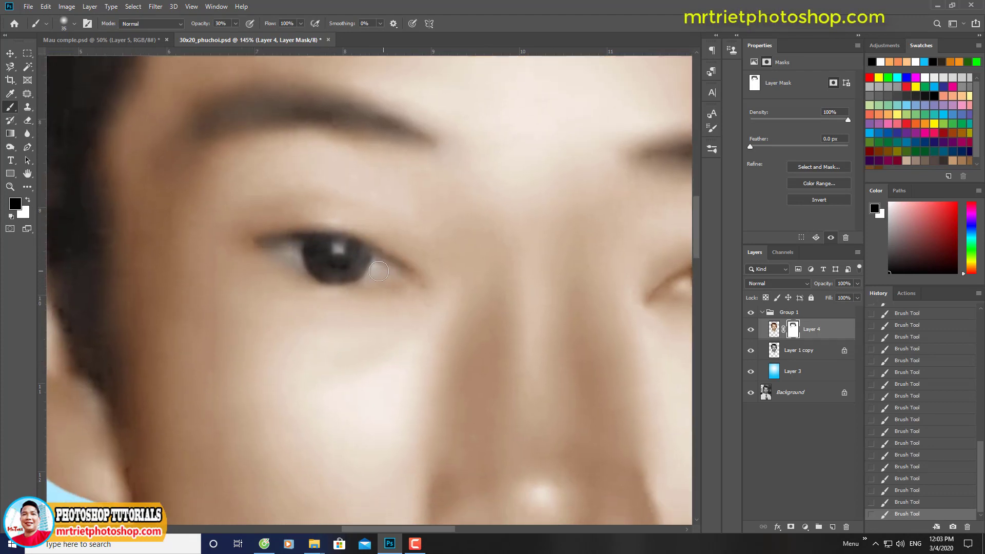
# Step: Bring the skin tint back around the image-left eye's corners with a white 45 px brush at 20% opacity
pyautogui.press('x')
pyautogui.press('2')
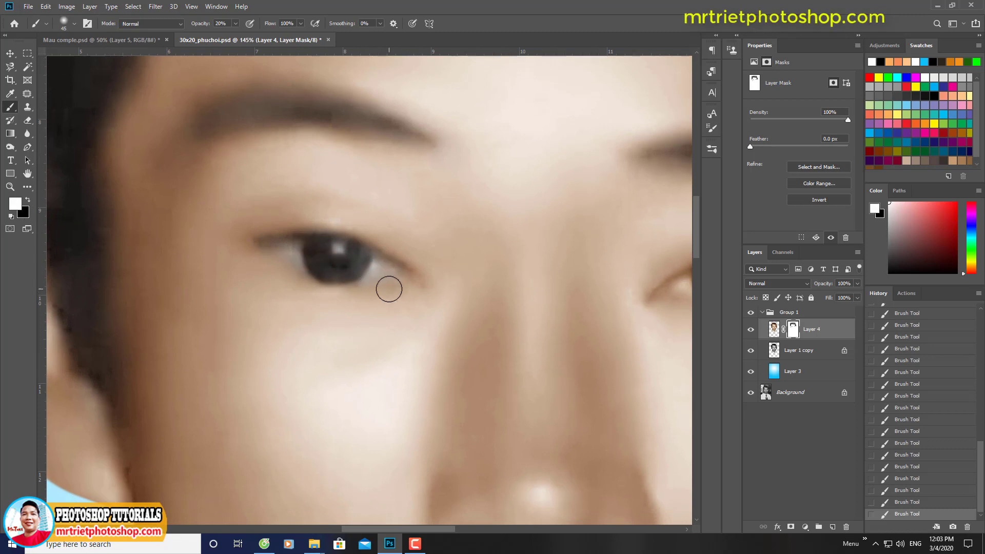
pyautogui.scroll(-3, 387, 286)
# Step: Mask the tint out of the image-right eye's iris with a black 60 px brush at 50% opacity
pyautogui.scroll(3, 438, 296)
pyautogui.press('x')
pyautogui.moveTo(446, 296); pyautogui.dragTo(448, 291)
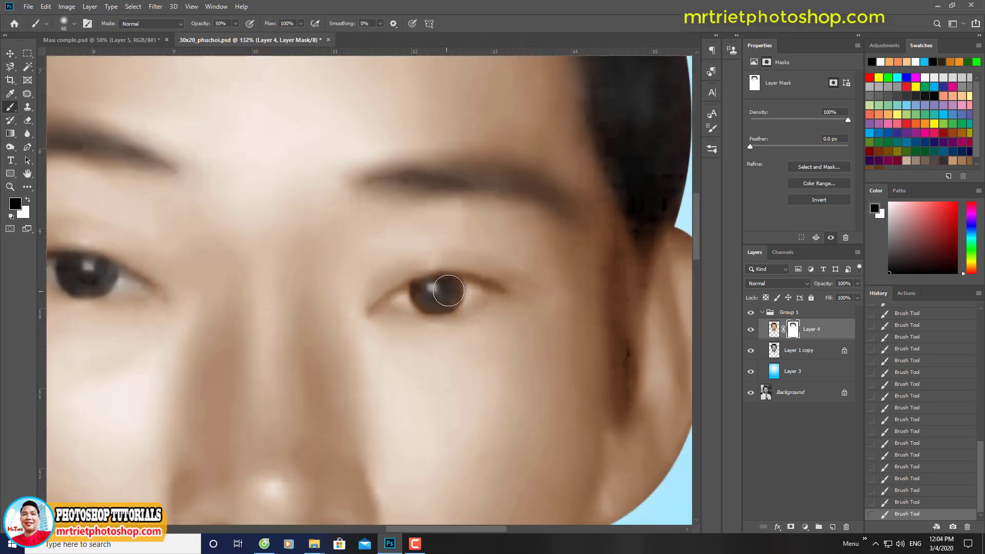
pyautogui.press('x')
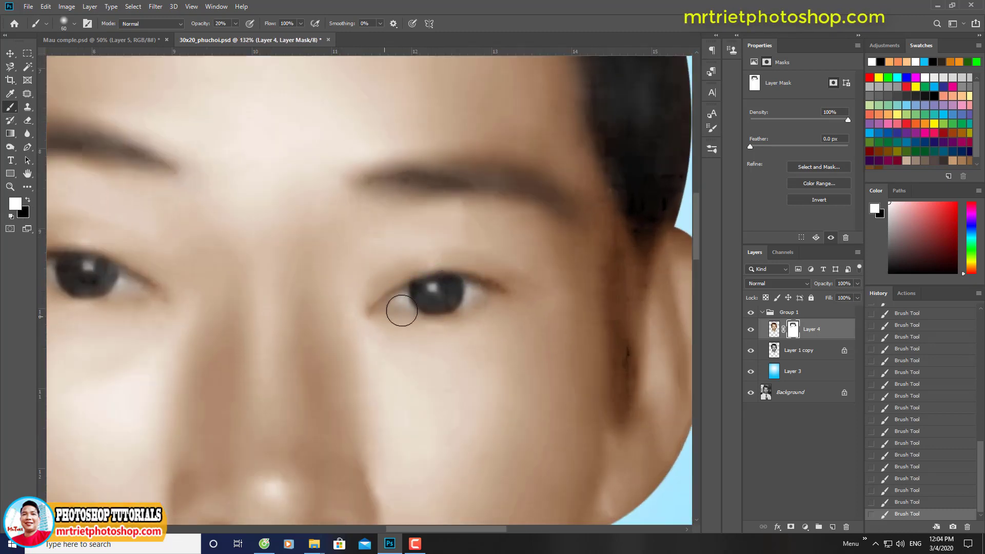
# Step: Refine the mask around the image-right eye's white and corners, alternating white and black with a 60 to 40 px brush
pyautogui.scroll(2, 401, 310)
pyautogui.press('x')
pyautogui.press('x')
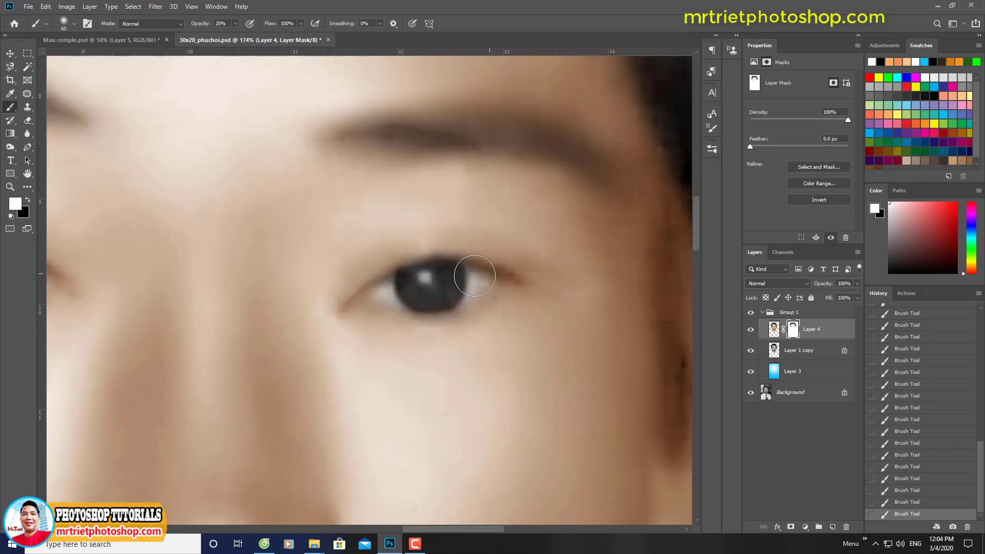
pyautogui.press('x')
pyautogui.click(512, 277)
pyautogui.press('x')
pyautogui.press('x')
pyautogui.press('x')
pyautogui.hotkey('ctrl', '0')
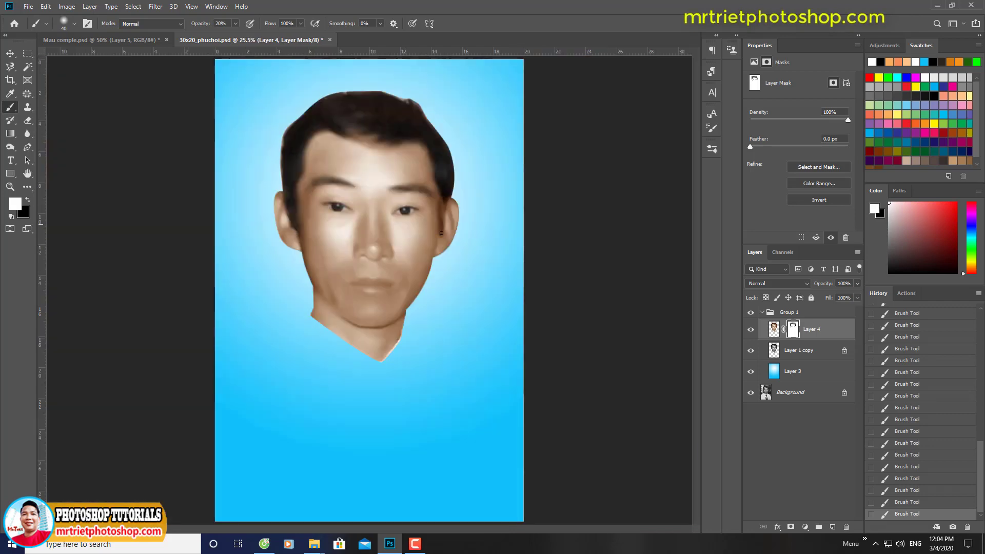
# Step: Inspect the tinted face and compare it with the original photo by hiding and showing Group 1
pyautogui.scroll(7, 362, 226)
pyautogui.press('x')
pyautogui.press('x')
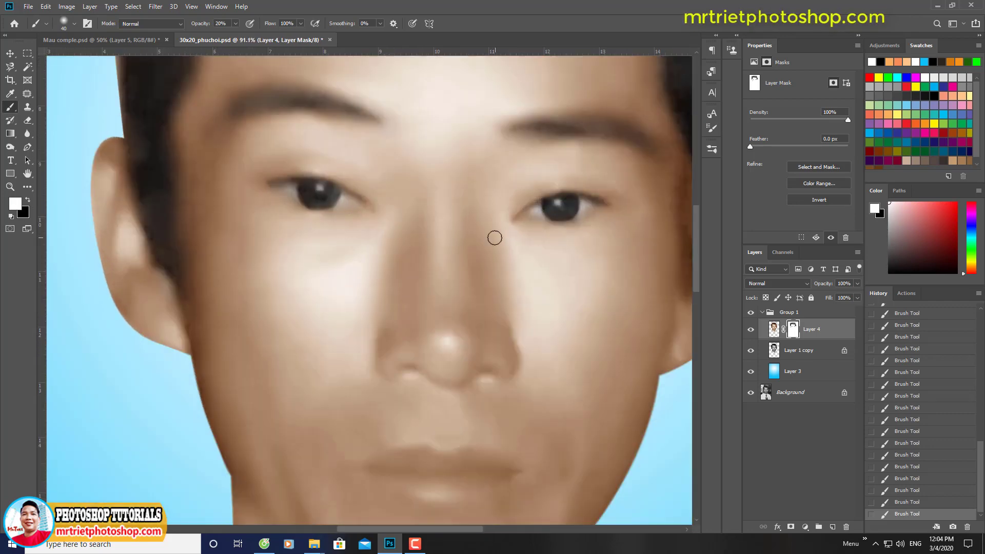
pyautogui.scroll(-5, 581, 220)
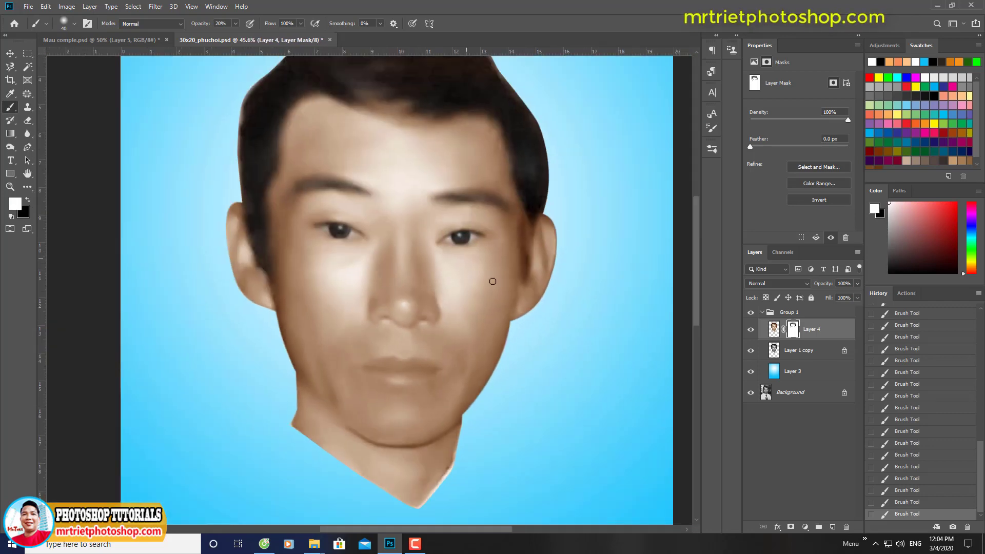
pyautogui.scroll(1, 542, 320)
pyautogui.scroll(-1, 534, 347)
pyautogui.click(751, 313)
pyautogui.click(750, 313)
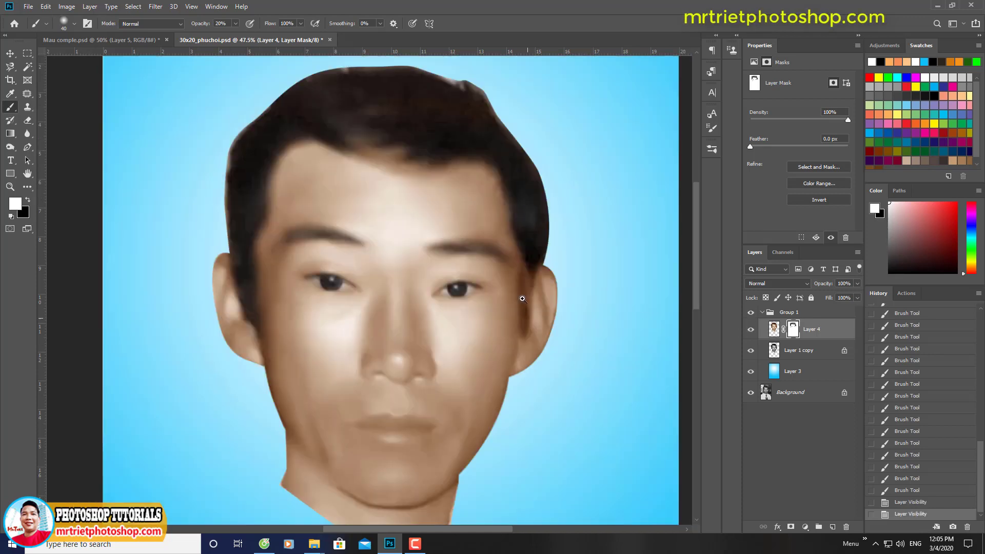
# Step: Outline the mouth loosely with a closed Pen path and convert the path to a selection
pyautogui.moveTo(457, 382); pyautogui.dragTo(474, 321)
pyautogui.scroll(5, 436, 328)
pyautogui.press('p')
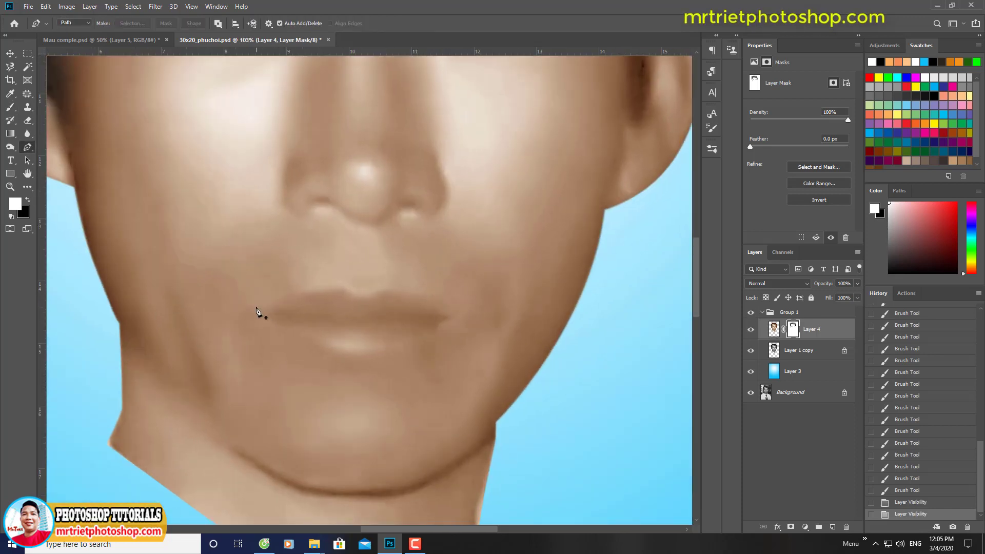
pyautogui.click(247, 300)
pyautogui.click(349, 278)
pyautogui.click(471, 299)
pyautogui.click(349, 370)
pyautogui.click(248, 300)
pyautogui.hotkey('ctrl', 'Return')
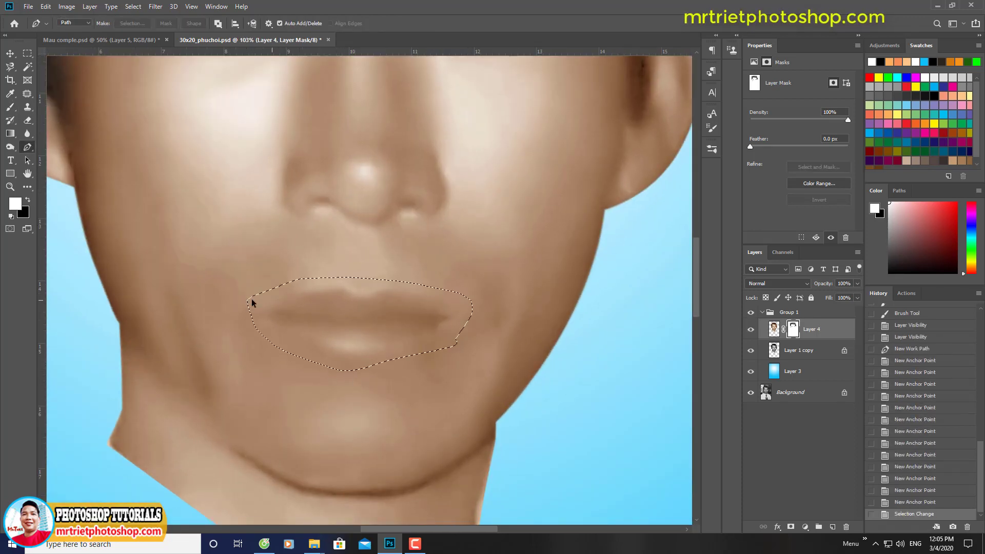
# Step: Feather the mouth selection by 3 px and copy it to a new layer
pyautogui.hotkey('shift', 'F6')
pyautogui.write('3')
pyautogui.press('Return')
pyautogui.hotkey('ctrl', 'j')
# Step: Recolour the lip layer red with Hue/Saturation, Color Balance and Levels adjustments, and give it a layer mask
pyautogui.hotkey('ctrl', 'u')
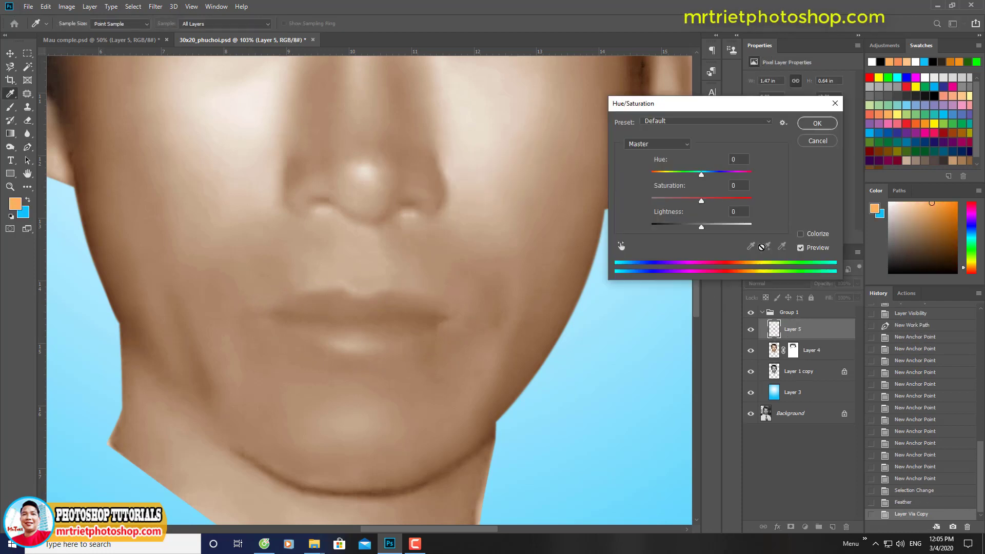
pyautogui.moveTo(702, 175); pyautogui.dragTo(690, 175)
pyautogui.click(702, 201)
pyautogui.press('Return')
pyautogui.hotkey('ctrl', 'b')
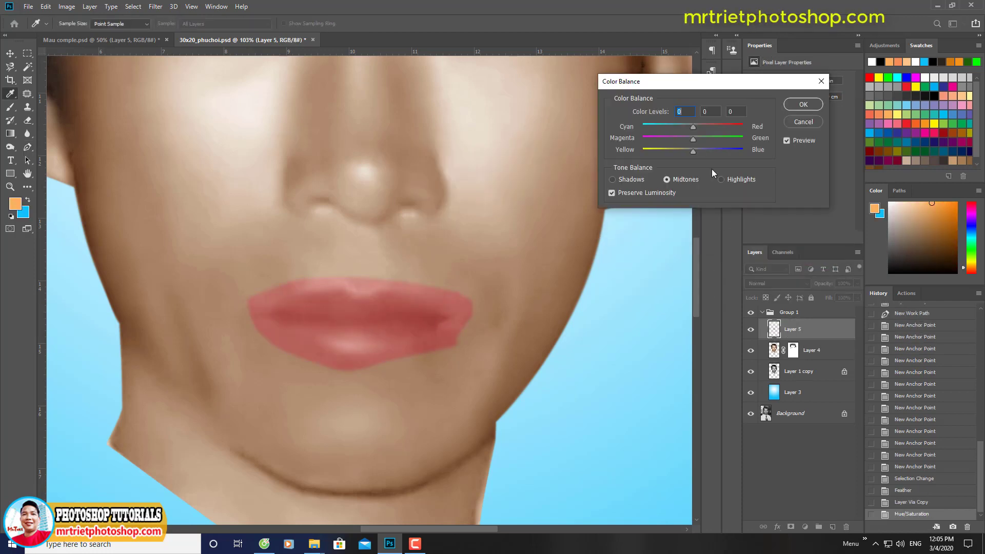
pyautogui.press('Return')
pyautogui.hotkey('ctrl', 'l')
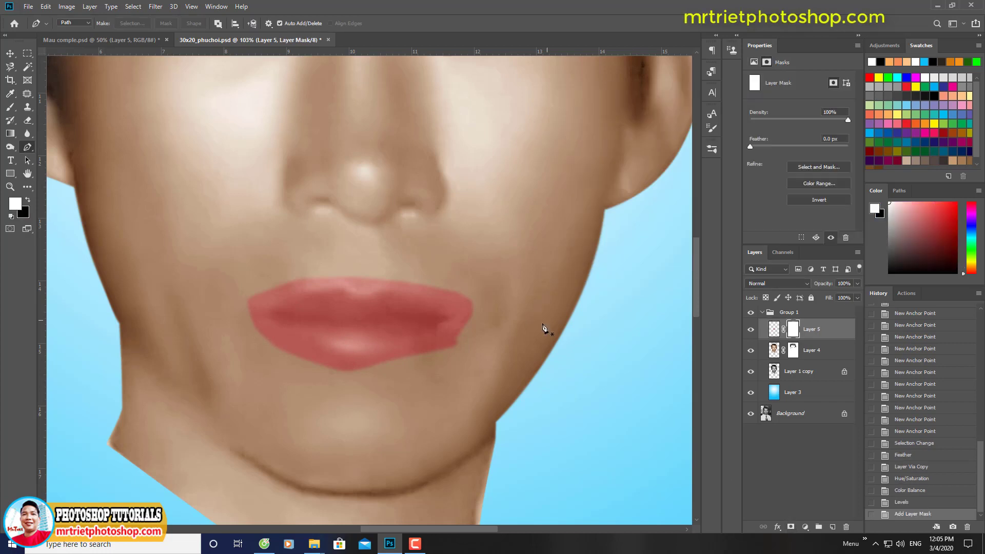
# Step: Mask the red off the skin around the lips with a black 80 to 100 px brush at 100% opacity
pyautogui.press('x')
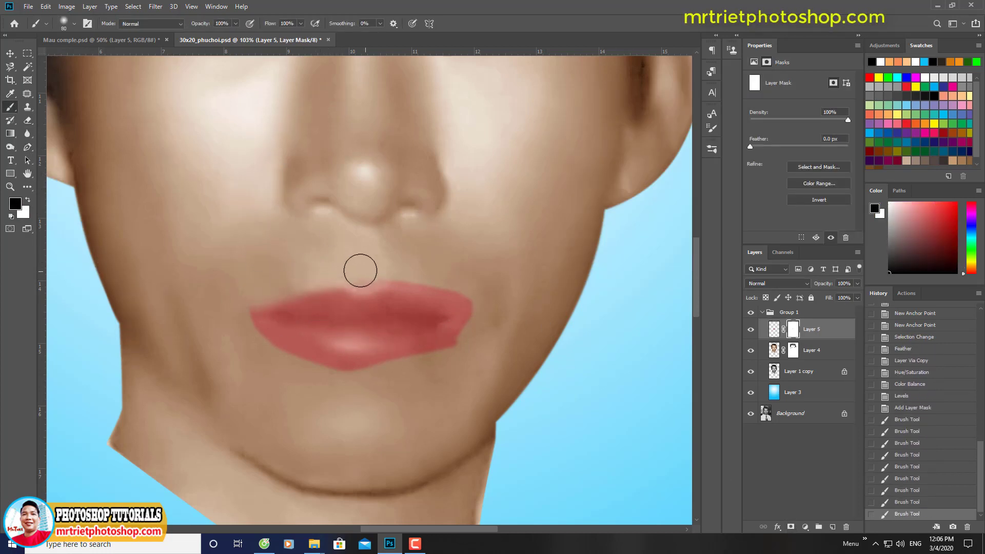
pyautogui.moveTo(360, 270)
pyautogui.mouseDown()
pyautogui.moveTo(403, 266)
pyautogui.moveTo(472, 328)
pyautogui.moveTo(422, 364)
pyautogui.mouseUp()
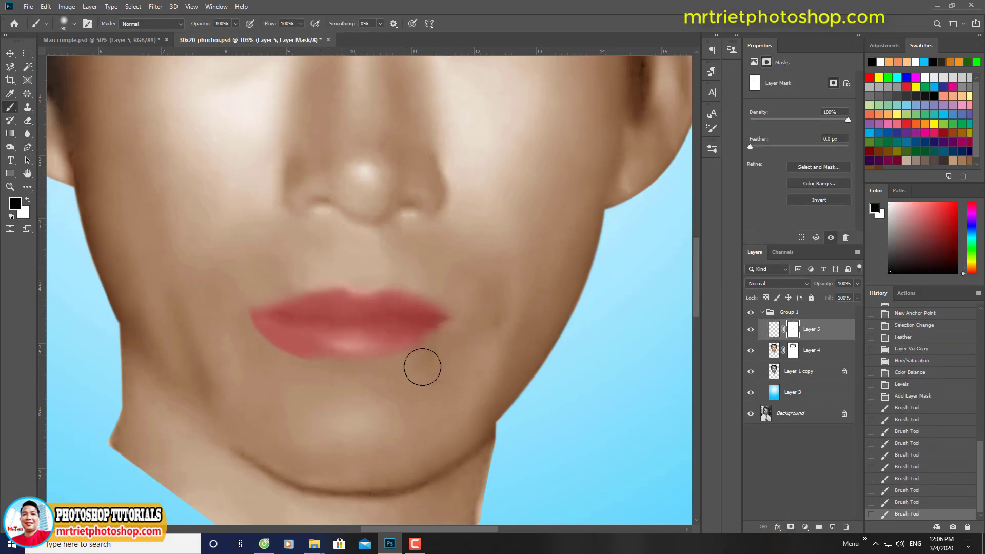
pyautogui.press(']')
pyautogui.moveTo(245, 341); pyautogui.dragTo(441, 278)
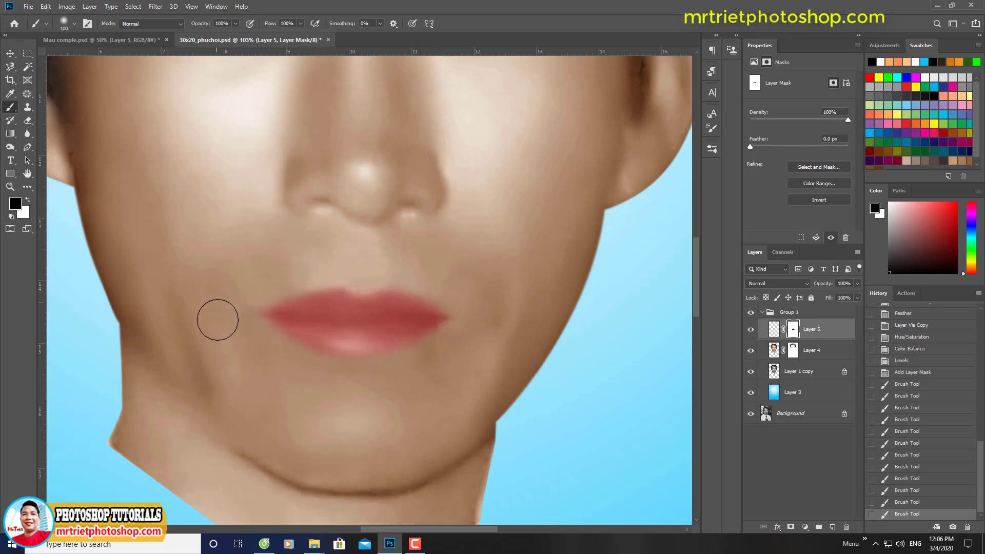
# Step: Desaturate the lip layer and darken it with Levels, using midtones 0.89 and output white 248
pyautogui.click(773, 328)
pyautogui.hotkey('ctrl', 'u')
pyautogui.moveTo(701, 201); pyautogui.dragTo(642, 210)
pyautogui.press('Return')
pyautogui.hotkey('ctrl', 'l')
pyautogui.moveTo(703, 255); pyautogui.dragTo(700, 256)
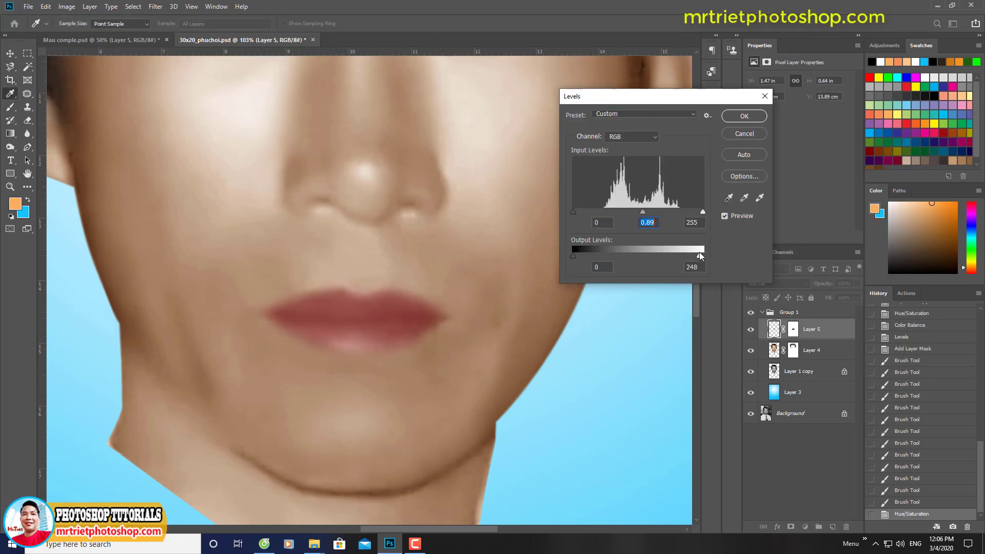
pyautogui.press('Return')
# Step: Fine-tune the lip colour with Color Balance and Hue/Saturation, shifting the midtones toward red by +14
pyautogui.hotkey('ctrl', '0')
pyautogui.hotkey('ctrl', '1')
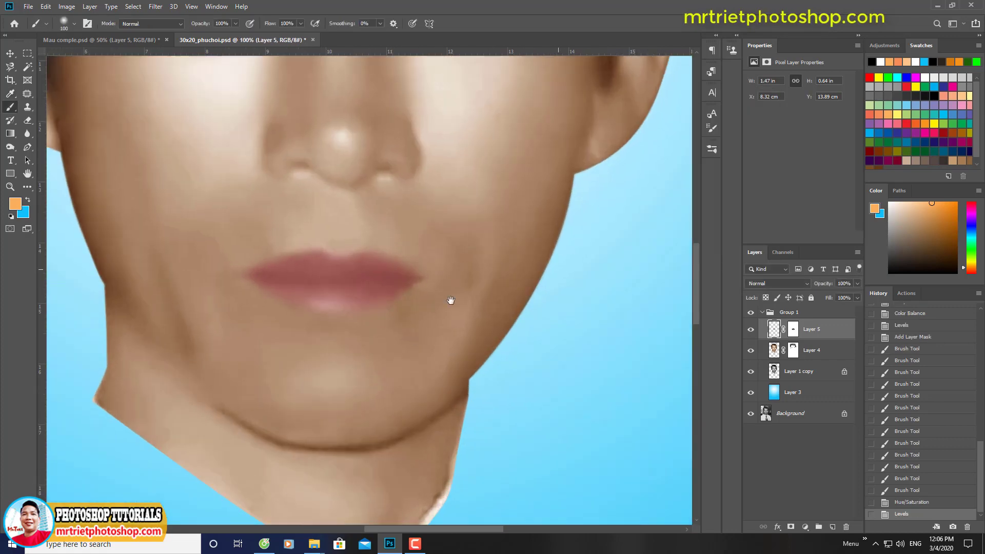
pyautogui.hotkey('ctrl', 'b')
pyautogui.press('Return')
pyautogui.hotkey('ctrl', 'u')
pyautogui.moveTo(702, 200); pyautogui.dragTo(704, 192)
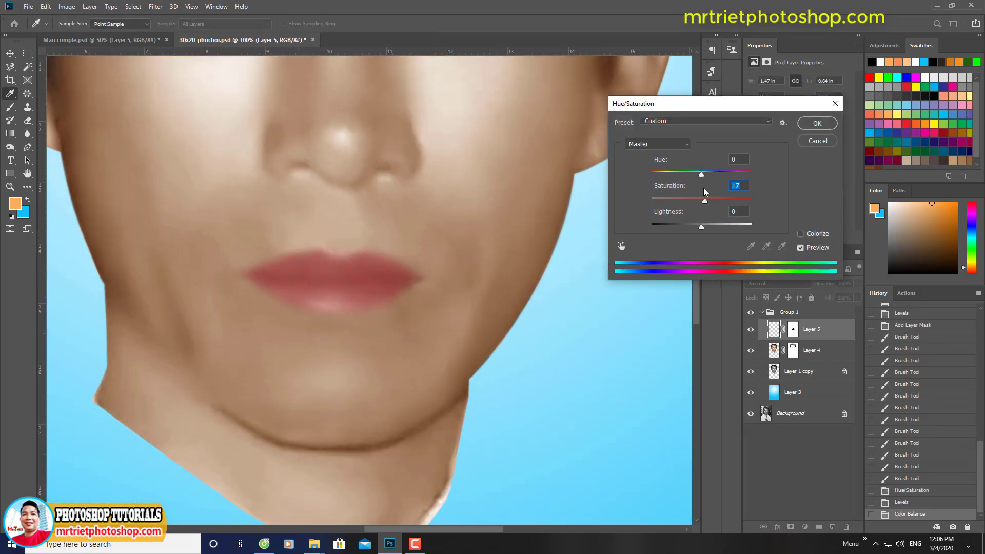
pyautogui.press('Return')
pyautogui.hotkey('ctrl', 'b')
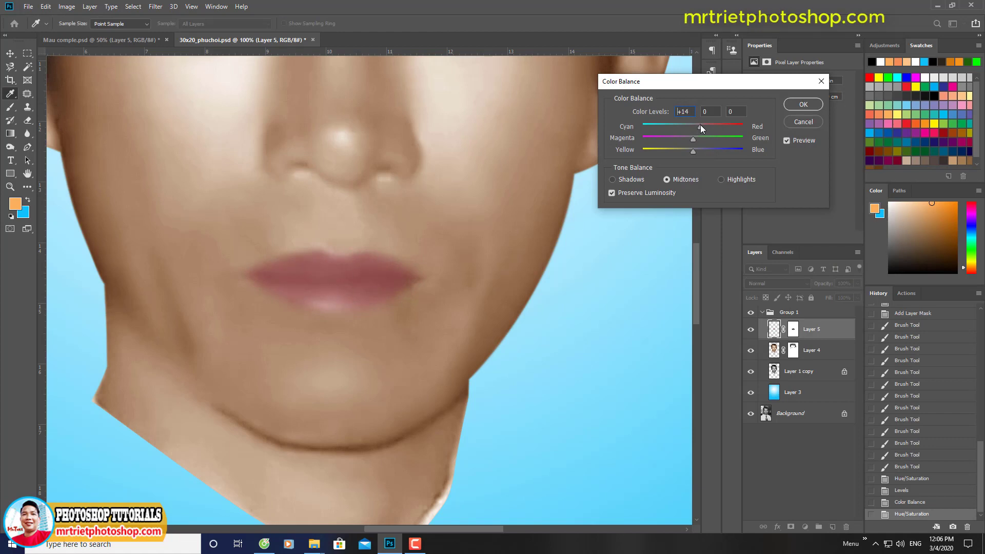
pyautogui.press('Return')
# Step: Apply Levels of 17, 1.21 and 252 to the lip layer and compare Group 1 with the original photo
pyautogui.hotkey('ctrl', 'l')
pyautogui.moveTo(573, 212); pyautogui.dragTo(587, 212)
pyautogui.moveTo(701, 211); pyautogui.dragTo(687, 211)
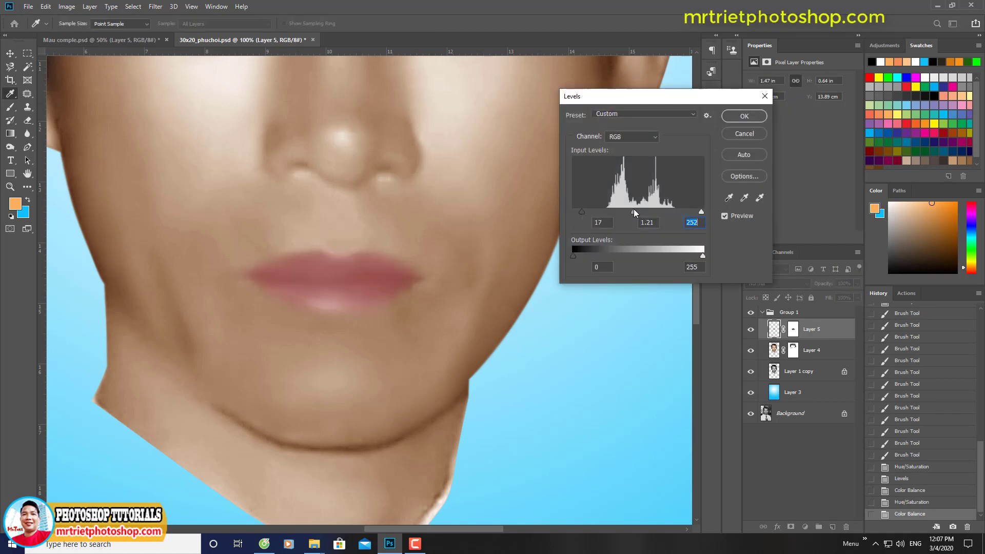
pyautogui.press('Return')
pyautogui.hotkey('ctrl', '0')
pyautogui.click(750, 313)
pyautogui.click(750, 312)
pyautogui.click(749, 313)
pyautogui.click(750, 312)
# Step: Set the lip layer's saturation to -17 and shift its colour toward red with Color Balance
pyautogui.hotkey('ctrl', '+')
pyautogui.hotkey('ctrl', 'b')
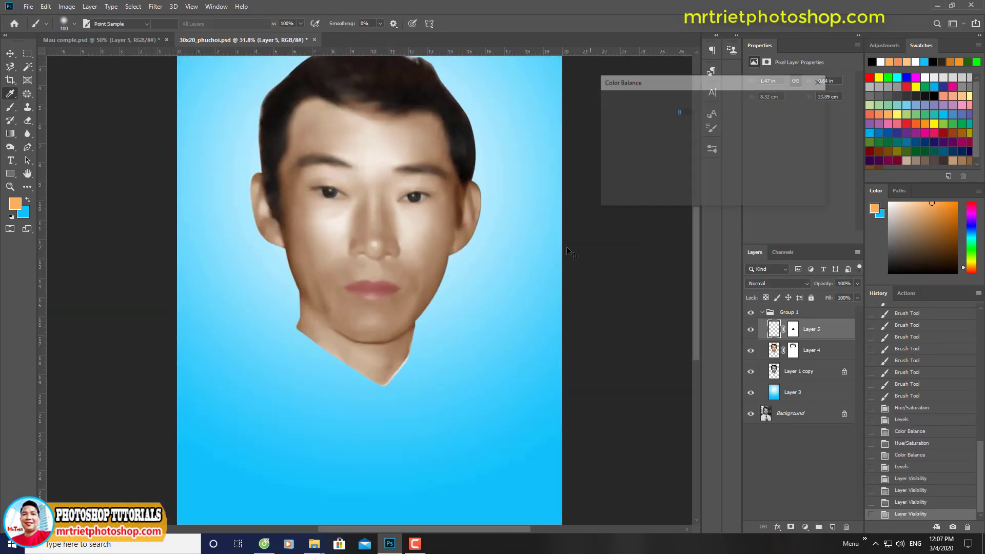
pyautogui.press('Return')
pyautogui.hotkey('ctrl', 'u')
pyautogui.moveTo(700, 201); pyautogui.dragTo(693, 201)
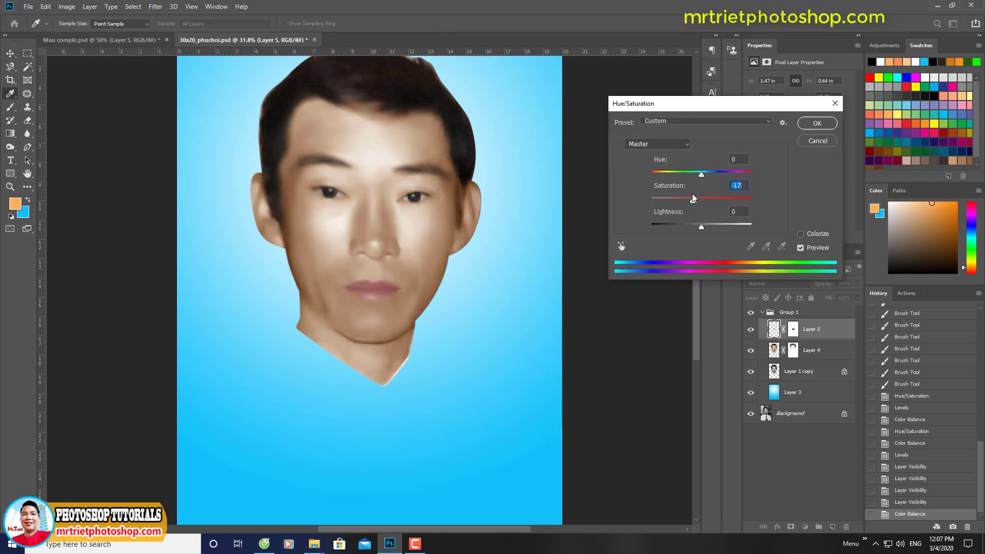
pyautogui.press('Return')
pyautogui.hotkey('ctrl', 'b')
pyautogui.moveTo(697, 127); pyautogui.dragTo(701, 127)
pyautogui.press('Return')
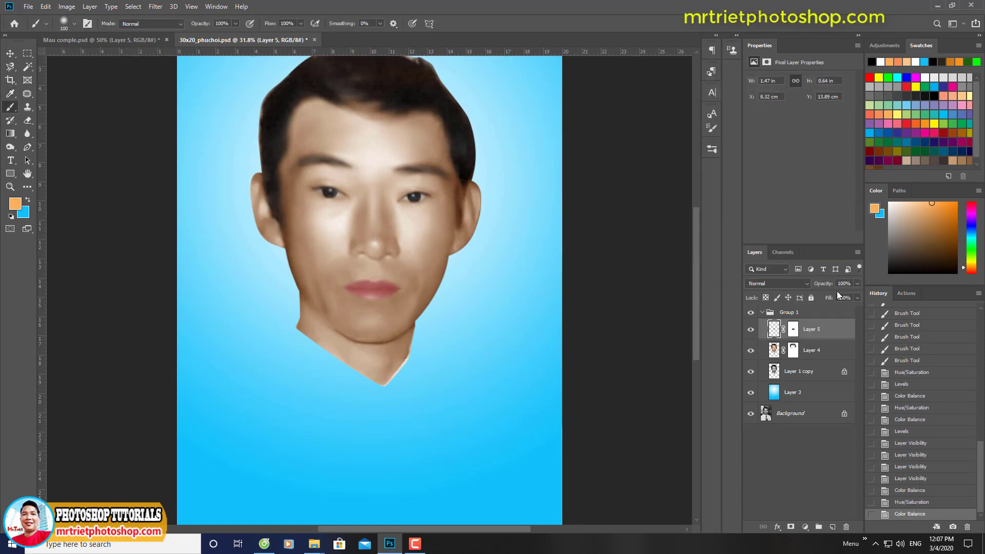
# Step: Set the lip layer's opacity to 80%, checking it against full opacity, and save the document
pyautogui.moveTo(842, 290); pyautogui.dragTo(840, 290)
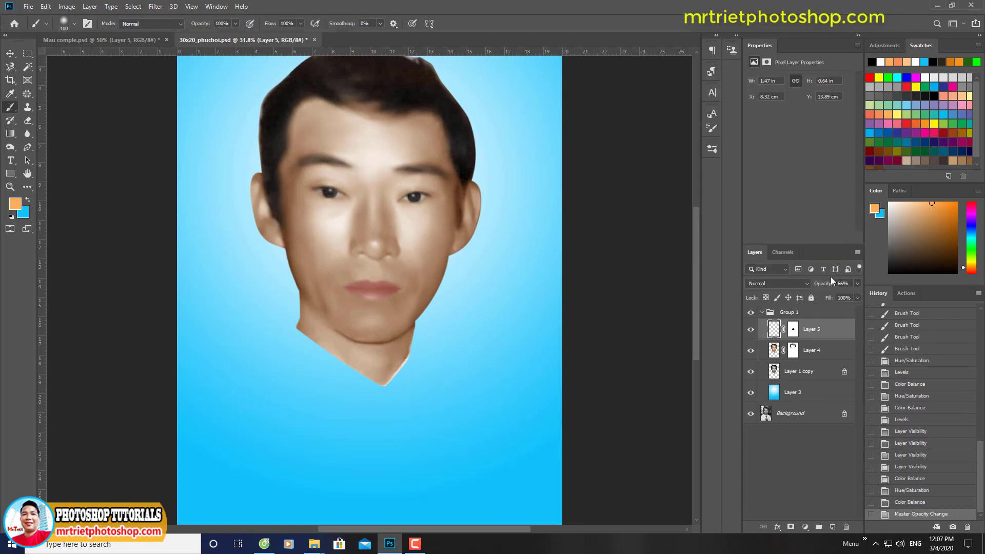
pyautogui.write('80')
pyautogui.press('Return')
pyautogui.press('j')
pyautogui.hotkey('ctrl', '0')
pyautogui.moveTo(446, 282); pyautogui.dragTo(543, 277)
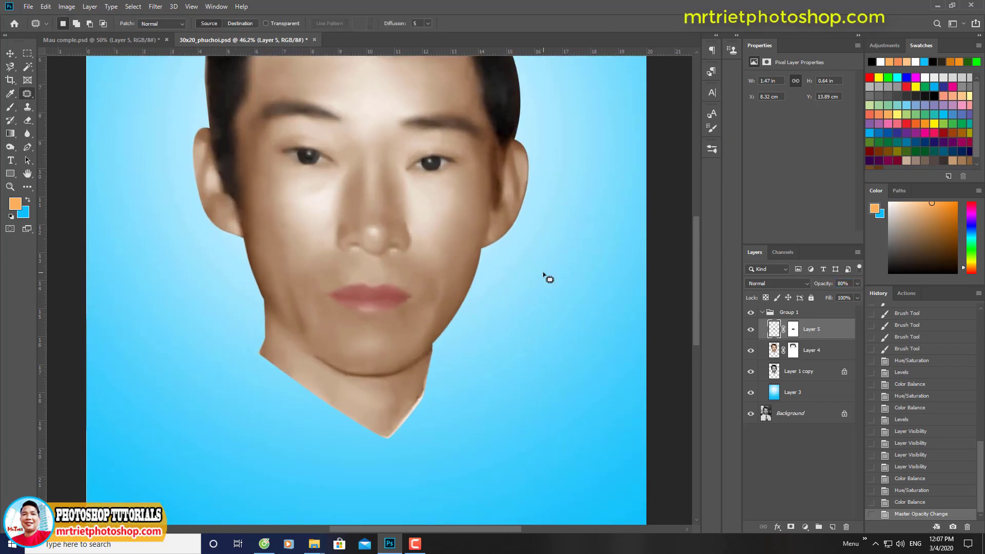
pyautogui.press('0')
pyautogui.press('8')
pyautogui.moveTo(438, 274); pyautogui.dragTo(410, 263)
pyautogui.hotkey('ctrl', 's')
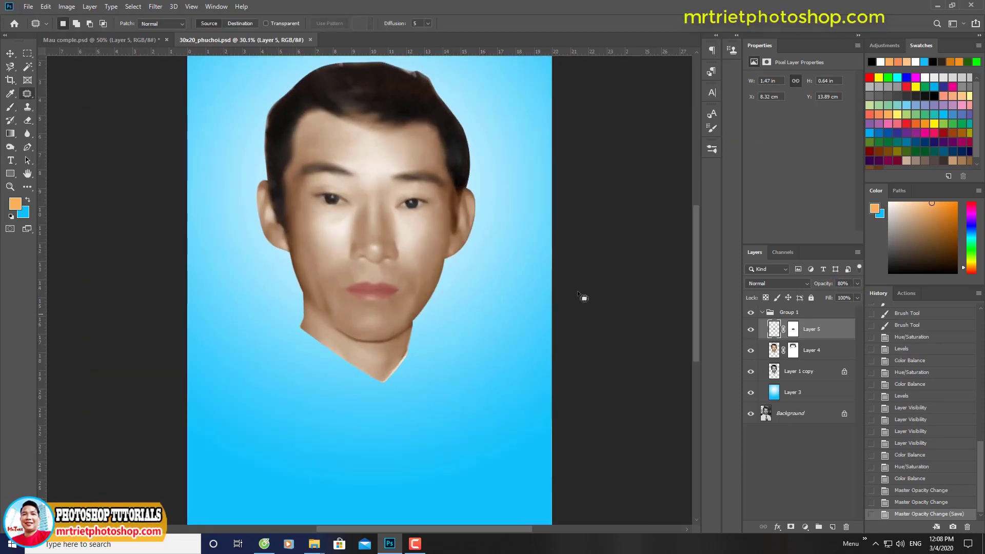
# Step: Soften the lip colour's edges on its mask with a black 70 px brush at 20% opacity
pyautogui.click(751, 312)
pyautogui.click(751, 312)
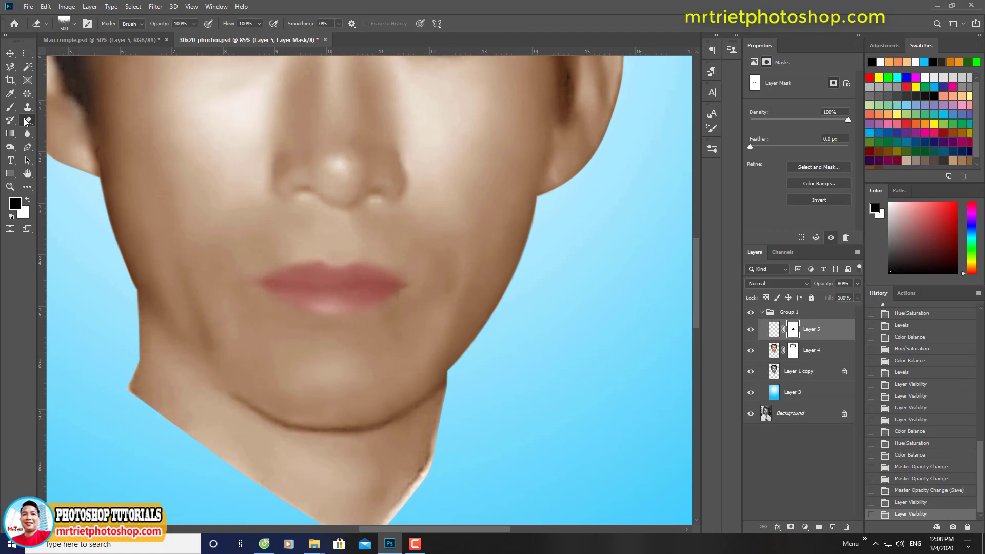
pyautogui.scroll(1, 311, 296)
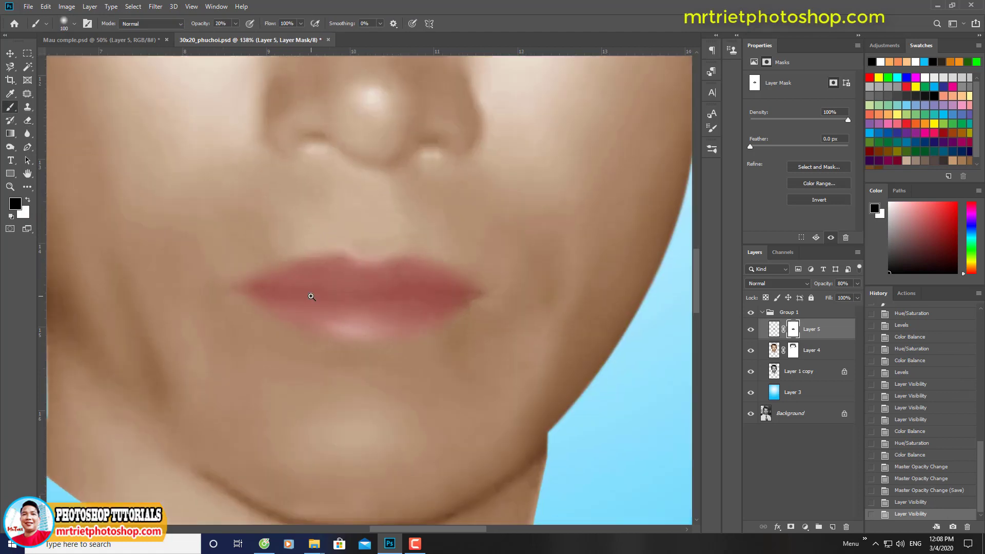
pyautogui.moveTo(321, 269)
pyautogui.mouseDown()
pyautogui.moveTo(246, 288)
pyautogui.moveTo(321, 328)
pyautogui.moveTo(451, 304)
pyautogui.moveTo(399, 272)
pyautogui.moveTo(267, 277)
pyautogui.mouseUp()
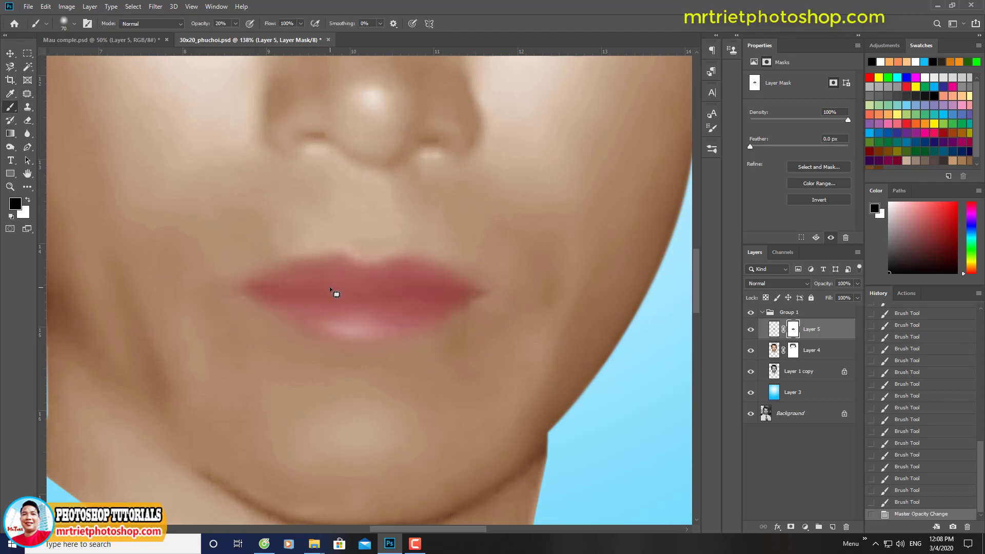
# Step: Set the lip layer's opacity to 100% and fade the lower lip's edge with a black 125 px brush at 20% opacity
pyautogui.press('0')
pyautogui.press(']')
pyautogui.press(']')
pyautogui.press(']')
pyautogui.moveTo(419, 352)
pyautogui.mouseDown()
pyautogui.moveTo(329, 356)
pyautogui.moveTo(324, 330)
pyautogui.mouseUp()
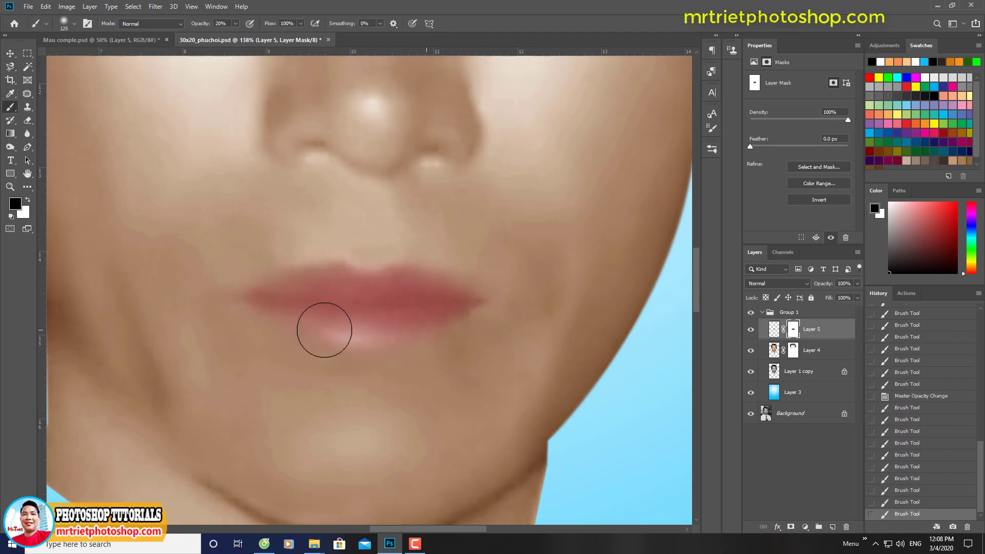
pyautogui.press(']')
pyautogui.press(']')
pyautogui.hotkey('ctrl', '0')
# Step: Darken the lip layer with Levels, setting the midtones to 0.89 and the output white to 236
pyautogui.click(774, 328)
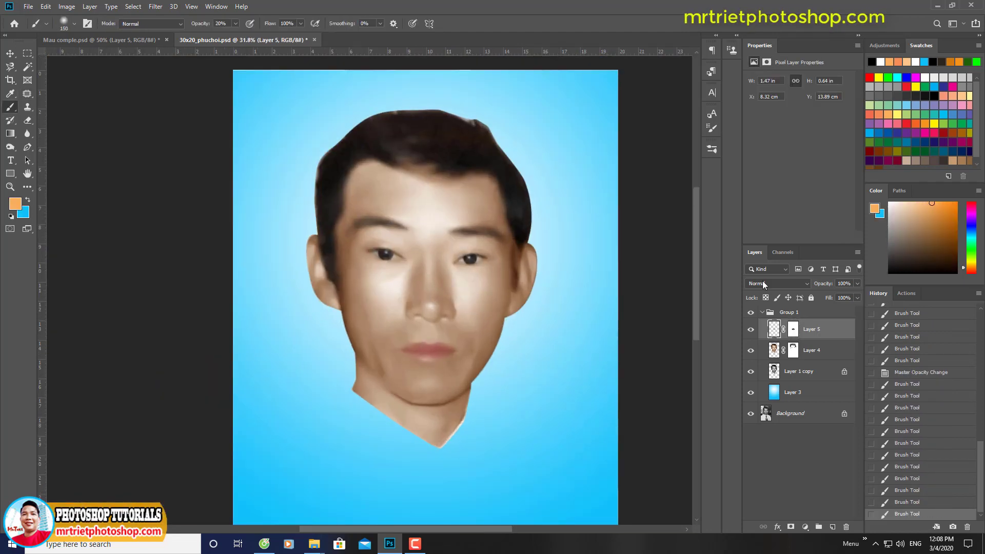
pyautogui.hotkey('ctrl', 'l')
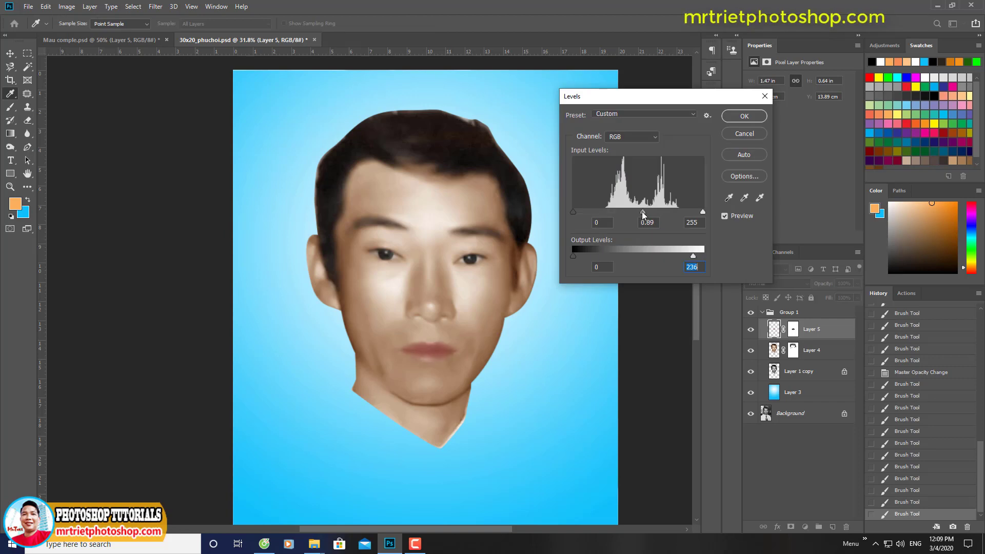
pyautogui.press('Return')
# Step: Increase the contrast of the skin tint layer with Levels input values of 9, 0.95 and 249
pyautogui.scroll(-1, 406, 257)
pyautogui.click(774, 350)
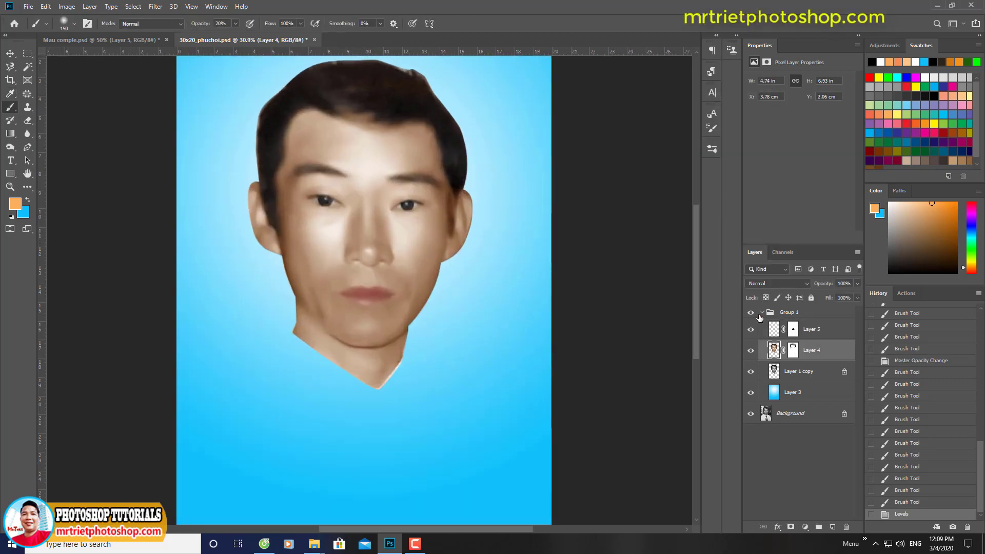
pyautogui.hotkey('ctrl', 'l')
pyautogui.moveTo(573, 211); pyautogui.dragTo(577, 213)
pyautogui.click(638, 211)
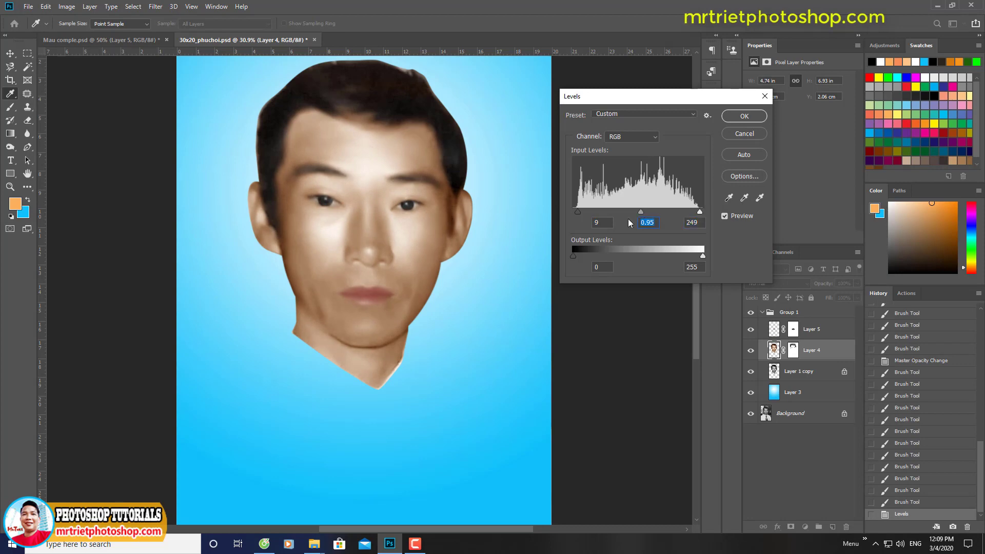
pyautogui.press('Return')
# Step: Select the darker skin along the face's edges with the Magic Wand, feather it 30 pixels and adjust its tones with Levels
pyautogui.press('w')
pyautogui.click(386, 159)
pyautogui.hotkey('shift', 'F6')
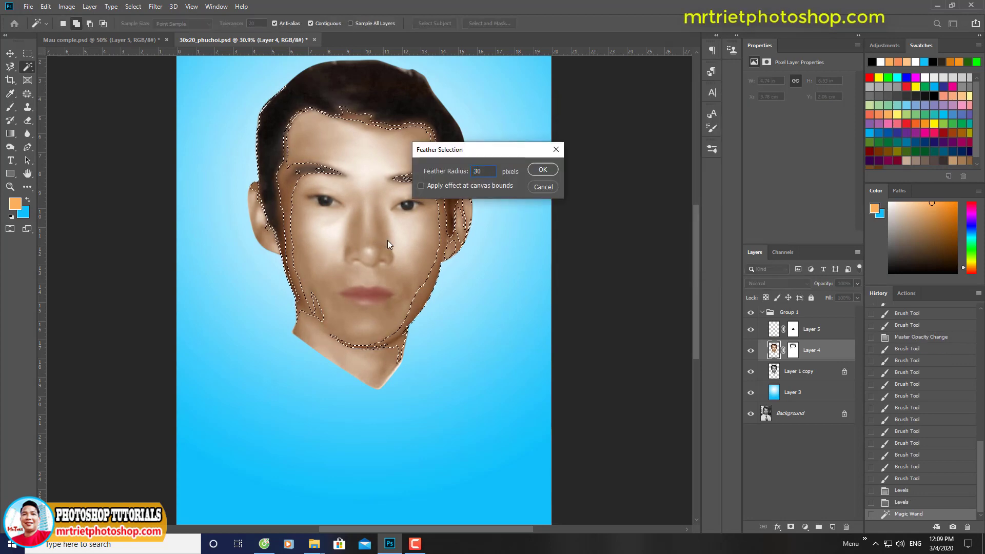
pyautogui.press('Return')
pyautogui.hotkey('ctrl', 'l')
pyautogui.moveTo(573, 212); pyautogui.dragTo(625, 207)
pyautogui.press('Return')
pyautogui.hotkey('ctrl', 'd')
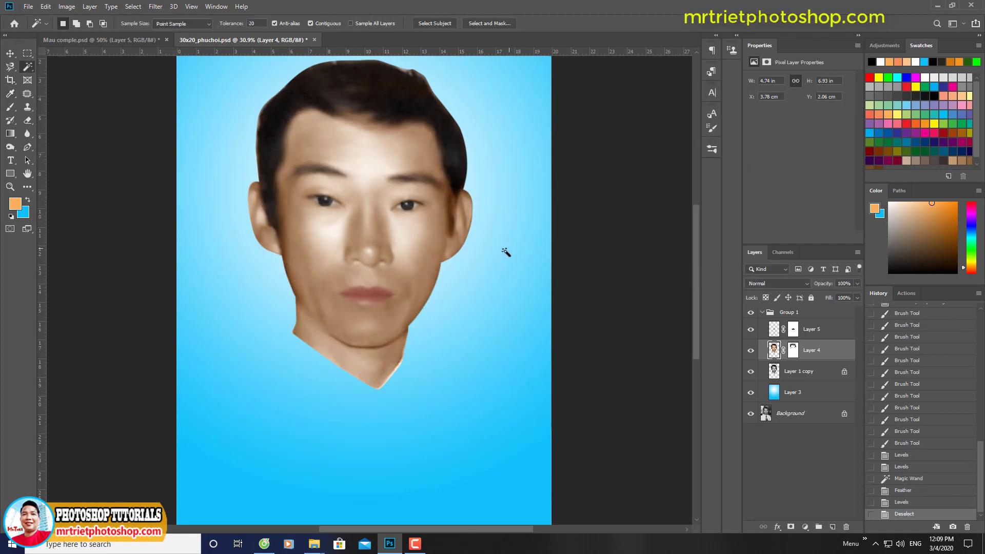
# Step: Tune the skin layer's midtones with two Color Balance passes, +5, 0, +13 and +3, 0, -7
pyautogui.hotkey('ctrl', 'b')
pyautogui.press('Tab')
pyautogui.press('Tab')
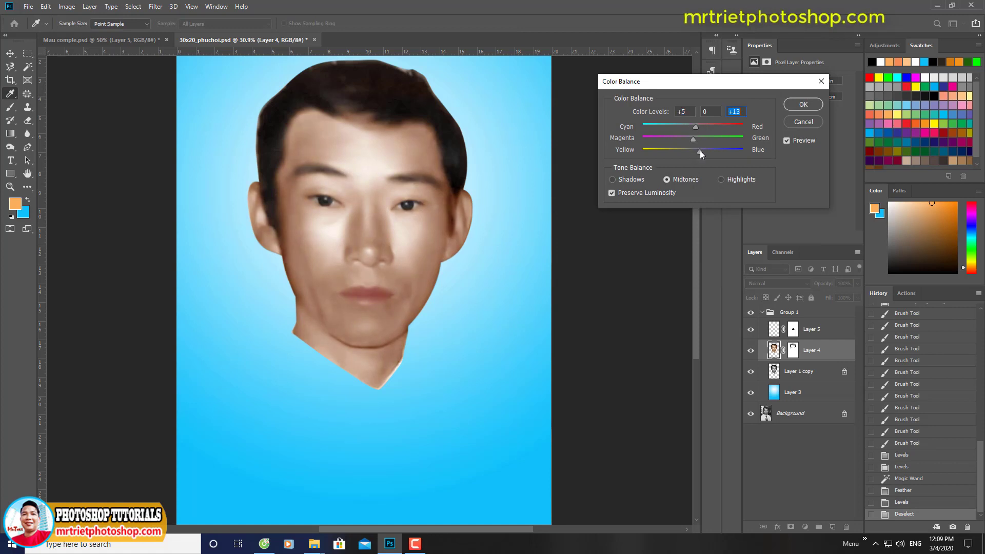
pyautogui.press('Return')
pyautogui.hotkey('ctrl', 'b')
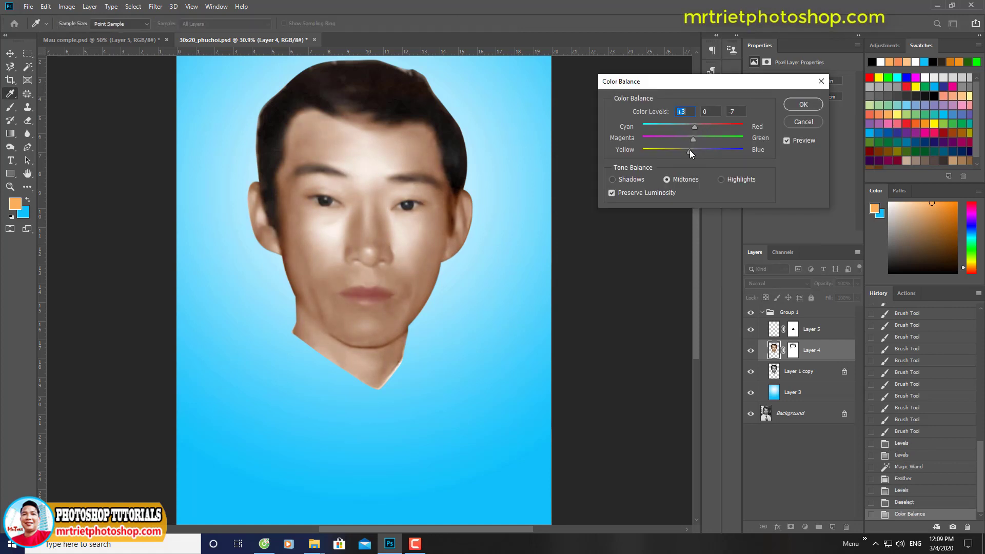
pyautogui.press('Return')
# Step: Adjust the temple areas beside both ears with Color Balance Cyan-Red at 10 on feathered freehand selections, and save the document
pyautogui.press('j')
pyautogui.moveTo(261, 164); pyautogui.dragTo(292, 172)
pyautogui.moveTo(462, 249); pyautogui.dragTo(472, 164)
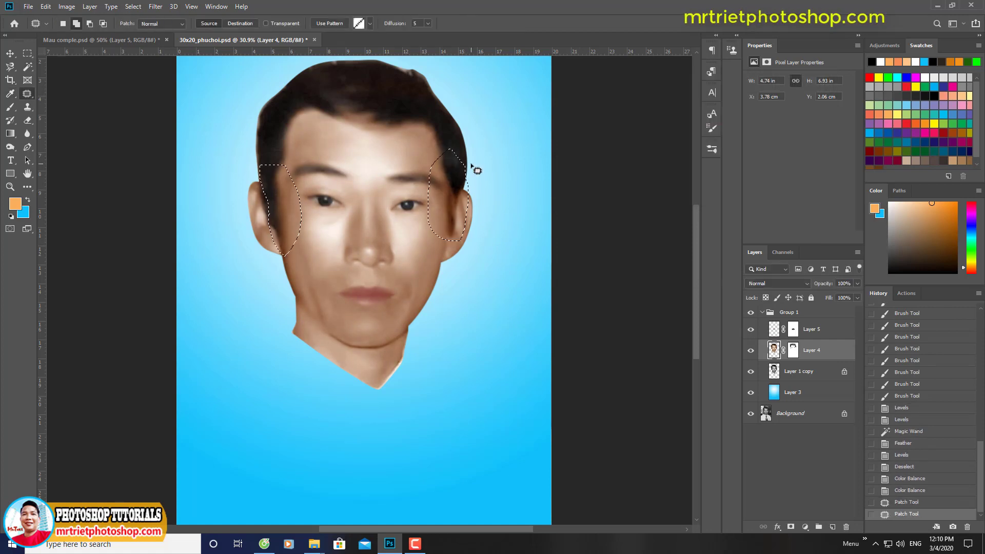
pyautogui.hotkey('shift', 'F6')
pyautogui.press('Return')
pyautogui.hotkey('ctrl', 'b')
pyautogui.write('10')
pyautogui.press('Return')
pyautogui.hotkey('ctrl', 'd')
pyautogui.hotkey('ctrl', '0')
pyautogui.hotkey('ctrl', 's')
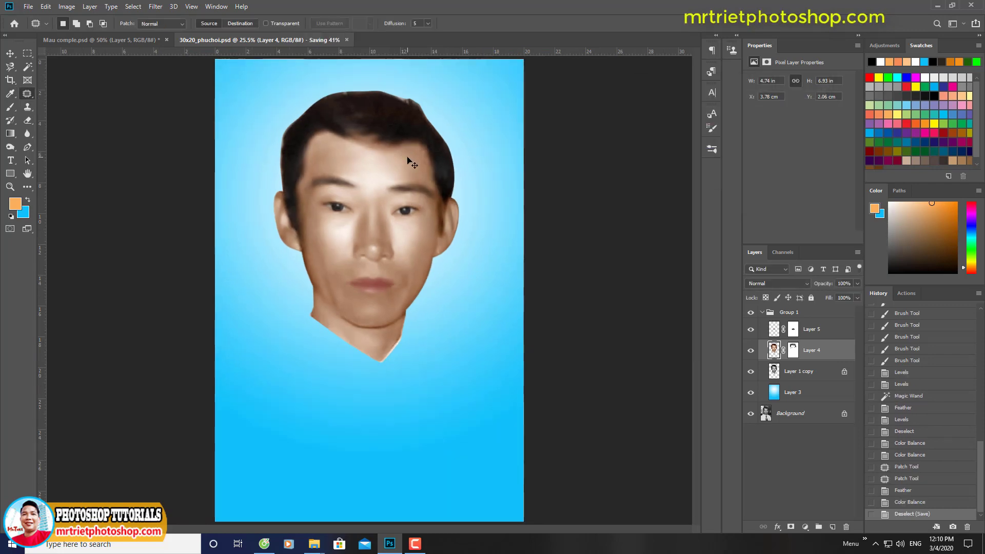
# Step: Copy the dark suit with the red and green striped tie from Mau comple.psd into the portrait document
pyautogui.click(132, 40)
pyautogui.press('v')
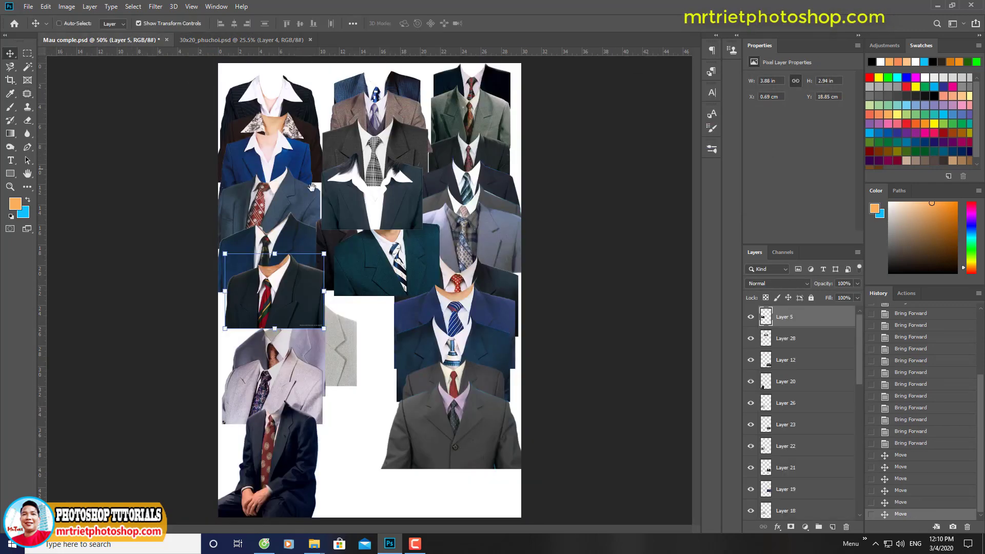
pyautogui.scroll(3, 378, 265)
pyautogui.scroll(-3, 378, 266)
pyautogui.moveTo(379, 266); pyautogui.dragTo(532, 166)
# Step: Mirror the suit horizontally, enlarge it to about 7.7 in wide and place it under the chin
pyautogui.hotkey('ctrl', 't')
pyautogui.scroll(-3, 390, 376)
pyautogui.moveTo(390, 256); pyautogui.dragTo(408, 378)
pyautogui.scroll(2, 408, 378)
pyautogui.moveTo(503, 286); pyautogui.dragTo(479, 285)
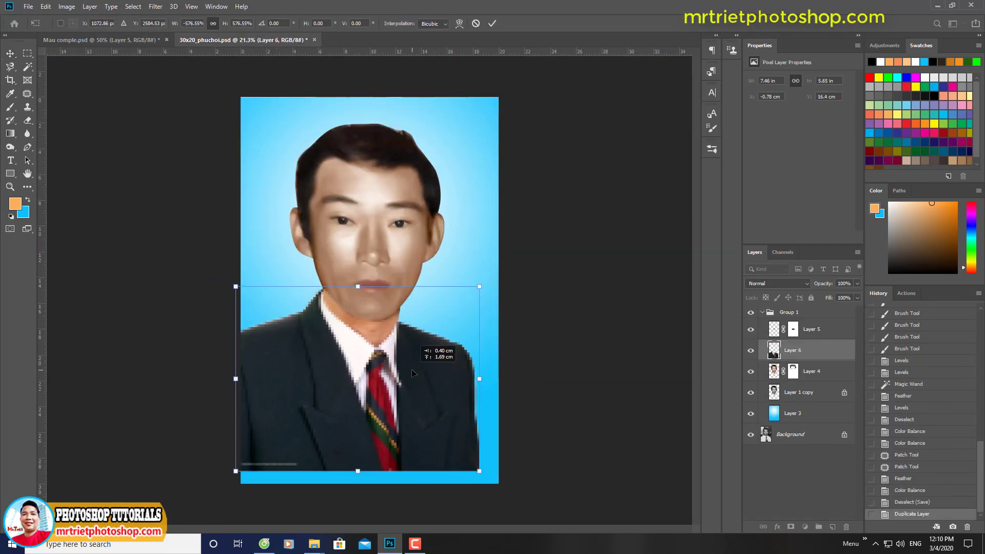
pyautogui.scroll(1, 385, 383)
pyautogui.scroll(3, 386, 383)
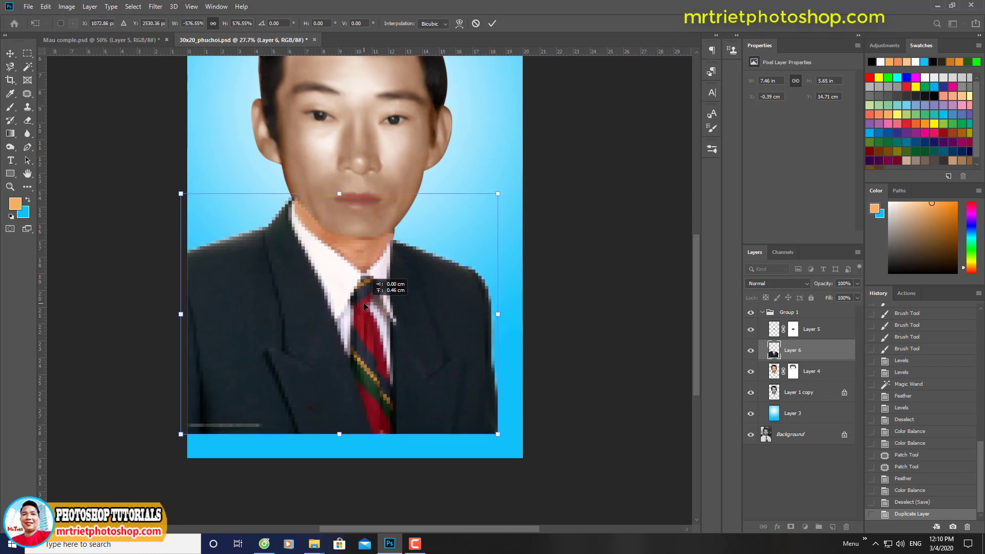
pyautogui.moveTo(497, 436); pyautogui.dragTo(470, 458)
# Step: Warp the suit so its collar and shoulders fit the neck, and bring its layer forward above the lip layer
pyautogui.rightClick(440, 243)
pyautogui.click(463, 321)
pyautogui.moveTo(446, 243); pyautogui.dragTo(435, 230)
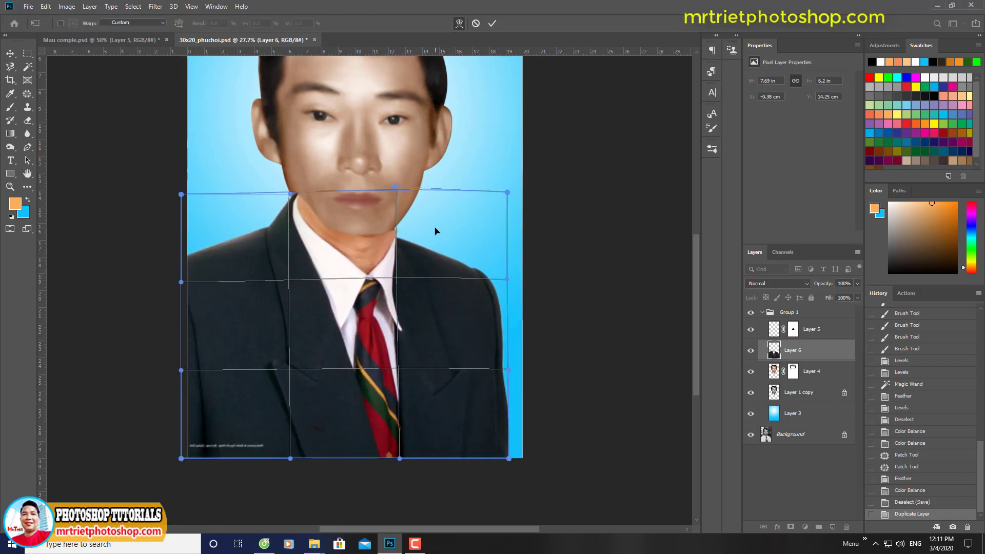
pyautogui.moveTo(290, 193); pyautogui.dragTo(286, 215)
pyautogui.moveTo(395, 186); pyautogui.dragTo(391, 182)
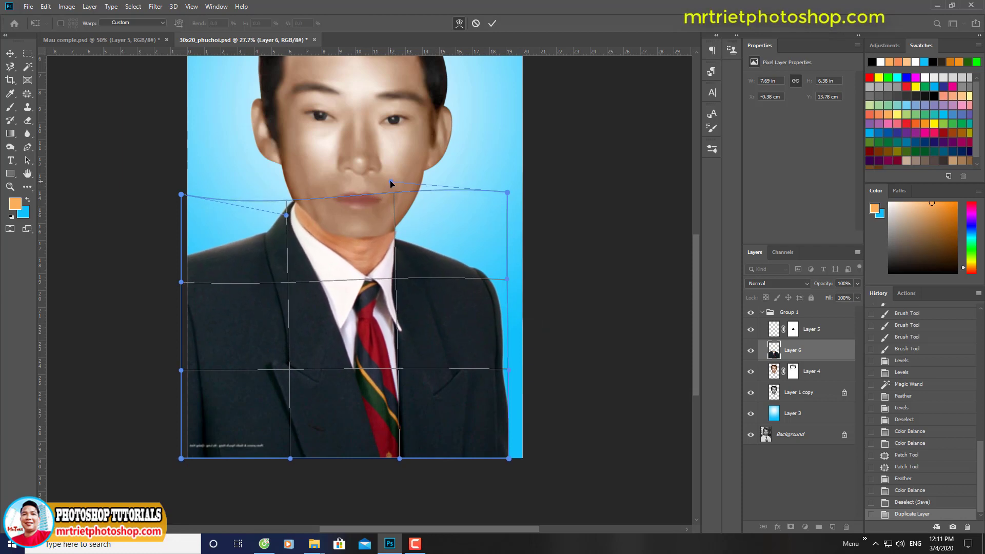
pyautogui.moveTo(488, 241); pyautogui.dragTo(495, 242)
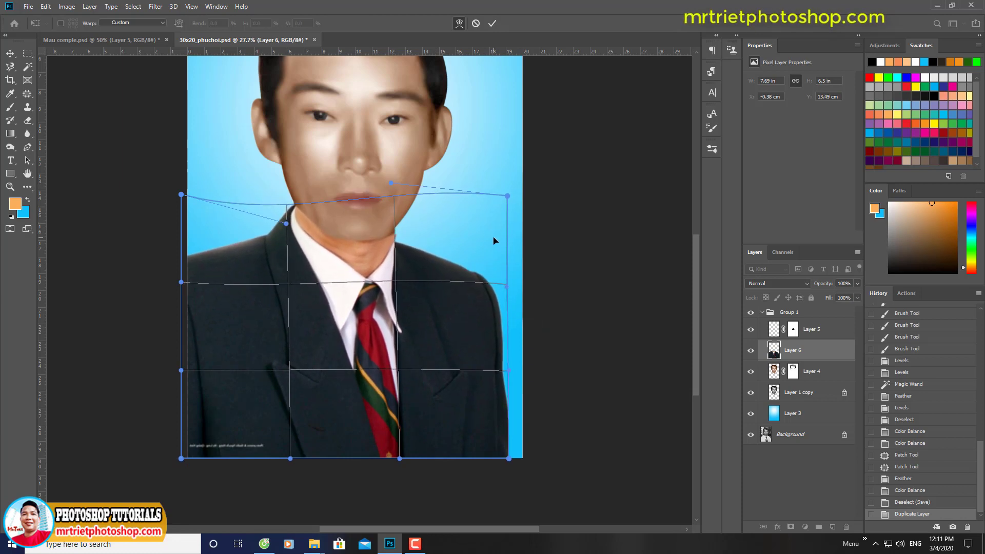
pyautogui.press('Return')
pyautogui.hotkey('ctrl', ']')
# Step: Compare the portrait with and without the suit layer and examine the collar and neck area
pyautogui.press('j')
pyautogui.scroll(-2, 373, 366)
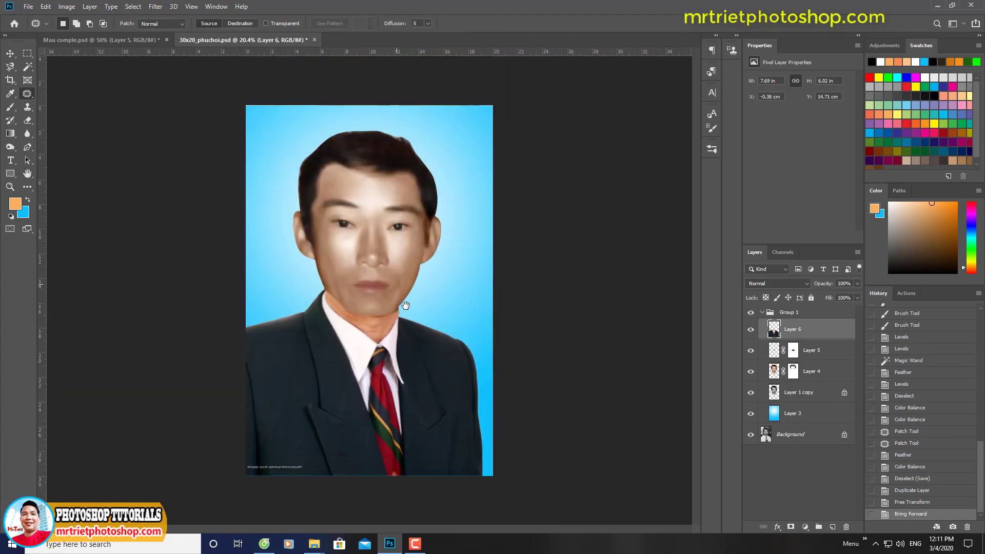
pyautogui.scroll(4, 373, 365)
pyautogui.click(750, 328)
pyautogui.click(750, 329)
pyautogui.click(751, 329)
pyautogui.click(751, 328)
pyautogui.scroll(3, 405, 339)
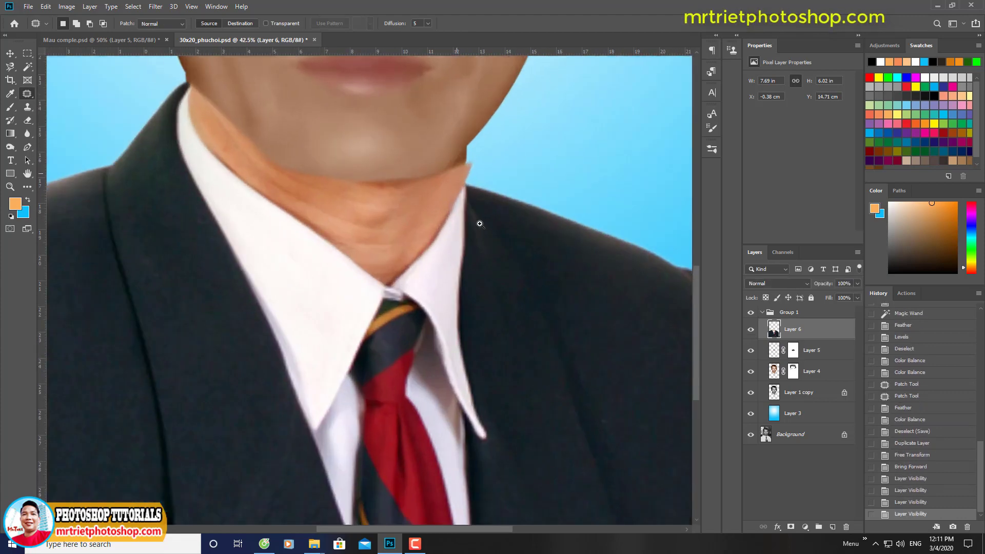
# Step: Add a mask to the suit layer and blend its neck skin under the jaw with a black 90 px brush at 50% opacity
pyautogui.click(791, 527)
pyautogui.press('b')
pyautogui.moveTo(205, 30)
pyautogui.mouseDown()
pyautogui.moveTo(184, 129)
pyautogui.moveTo(181, 105)
pyautogui.moveTo(277, 236)
pyautogui.moveTo(398, 272)
pyautogui.mouseUp()
# Step: Trace the neck opening along the inside of the shirt collar with the Pen tool and convert the path to a selection
pyautogui.scroll(3, 281, 180)
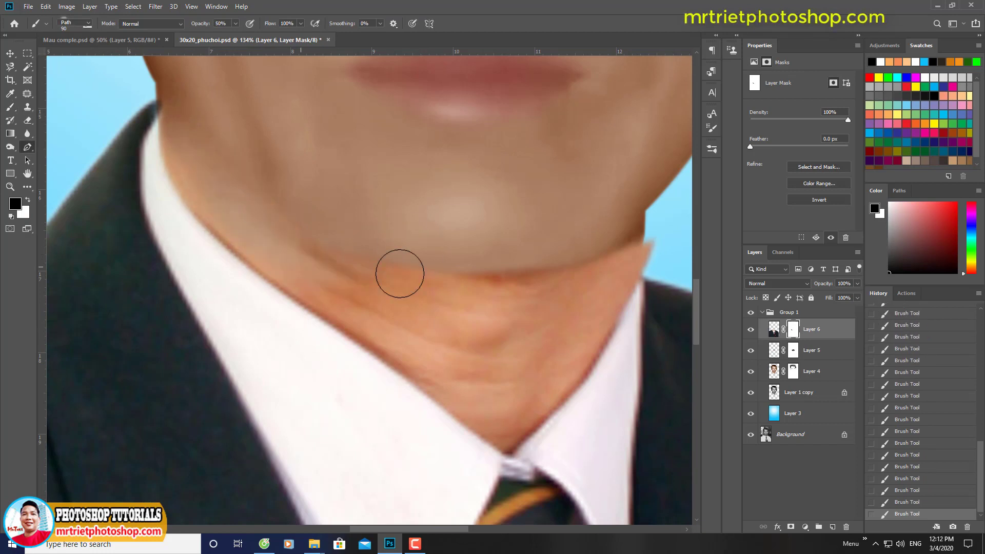
pyautogui.press('p')
pyautogui.click(169, 122)
pyautogui.moveTo(167, 166); pyautogui.dragTo(175, 190)
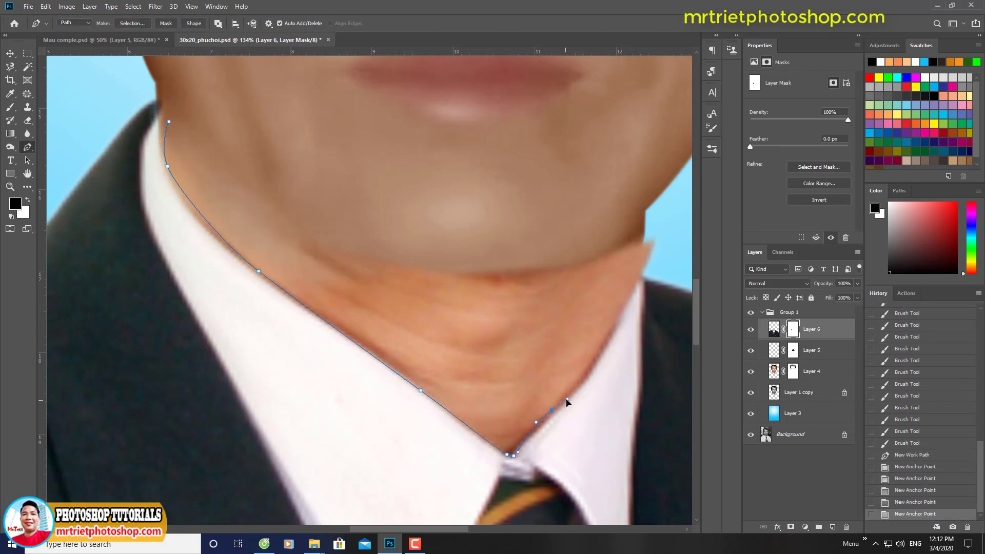
pyautogui.click(658, 235)
pyautogui.click(685, 208)
pyautogui.click(411, 177)
pyautogui.click(205, 109)
pyautogui.hotkey('ctrl', 'Return')
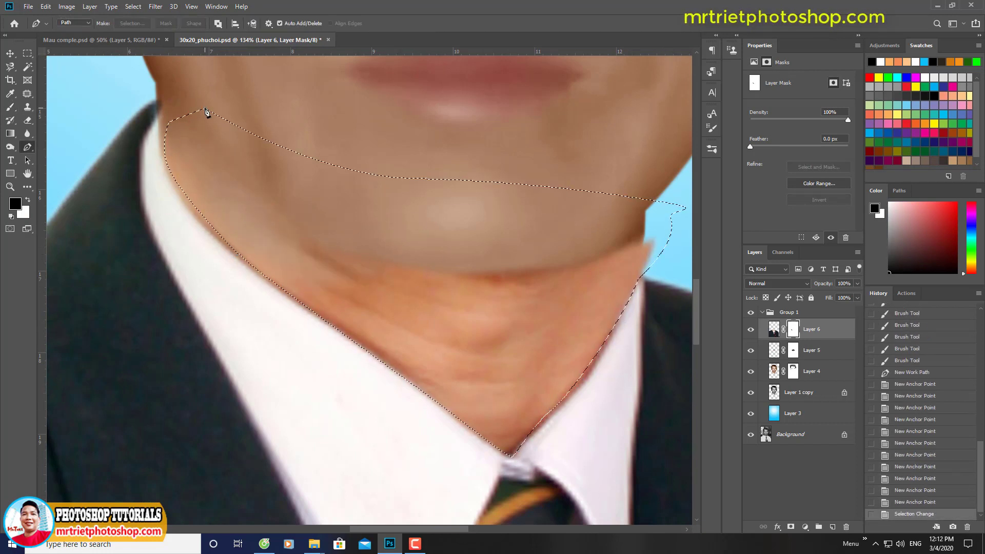
# Step: Feather the neck selection by 1 pixel and fill it with black on the suit's mask to hide the suit's neck skin
pyautogui.hotkey('shift', 'F6')
pyautogui.write('1')
pyautogui.press('Return')
pyautogui.press('x')
pyautogui.press('Delete')
pyautogui.hotkey('ctrl', 'd')
pyautogui.hotkey('ctrl', '0')
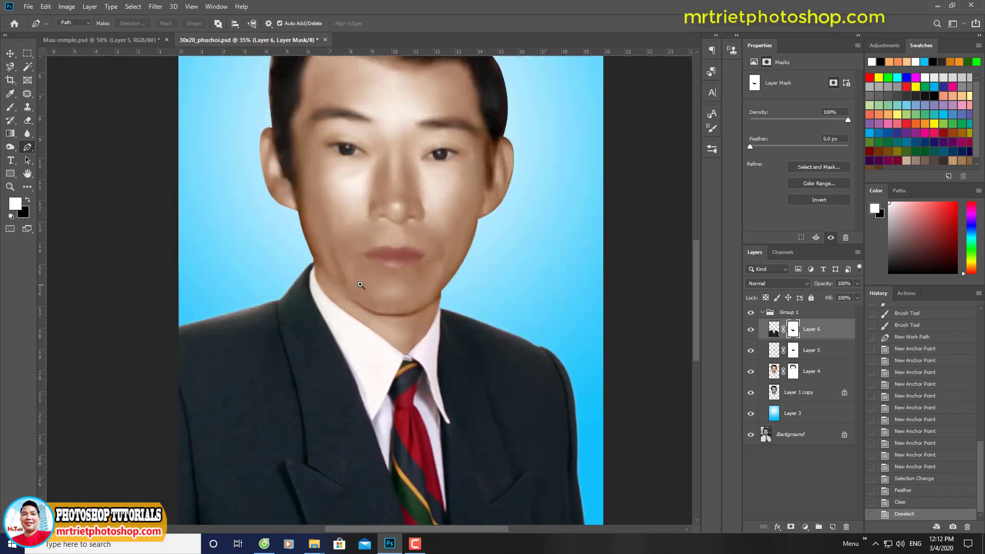
# Step: Warp the suit's collar tips inward on both sides to close the gaps against the neck
pyautogui.click(750, 312)
pyautogui.click(751, 312)
pyautogui.click(774, 329)
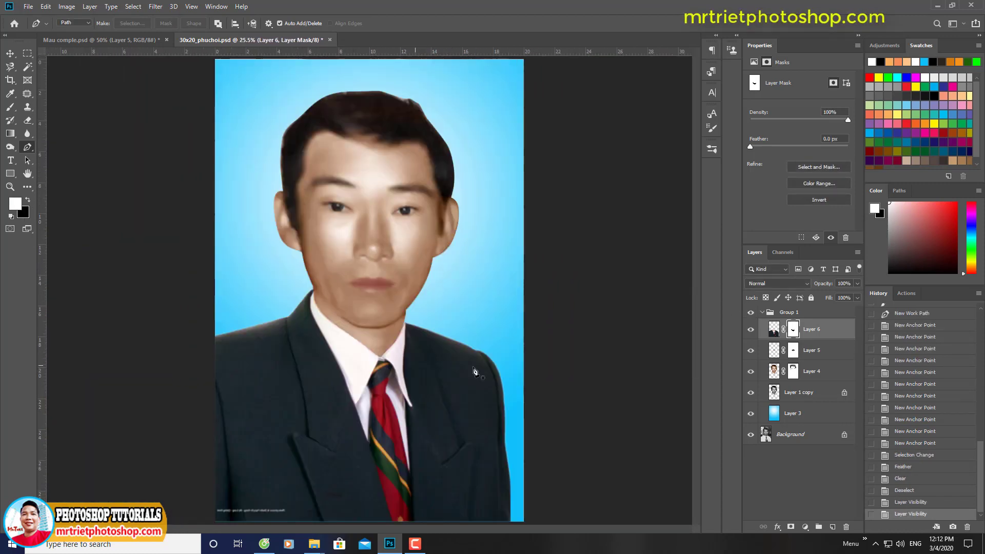
pyautogui.moveTo(349, 405); pyautogui.dragTo(674, 339)
pyautogui.hotkey('ctrl', 't')
pyautogui.rightClick(434, 279)
pyautogui.click(463, 344)
pyautogui.moveTo(457, 185); pyautogui.dragTo(447, 179)
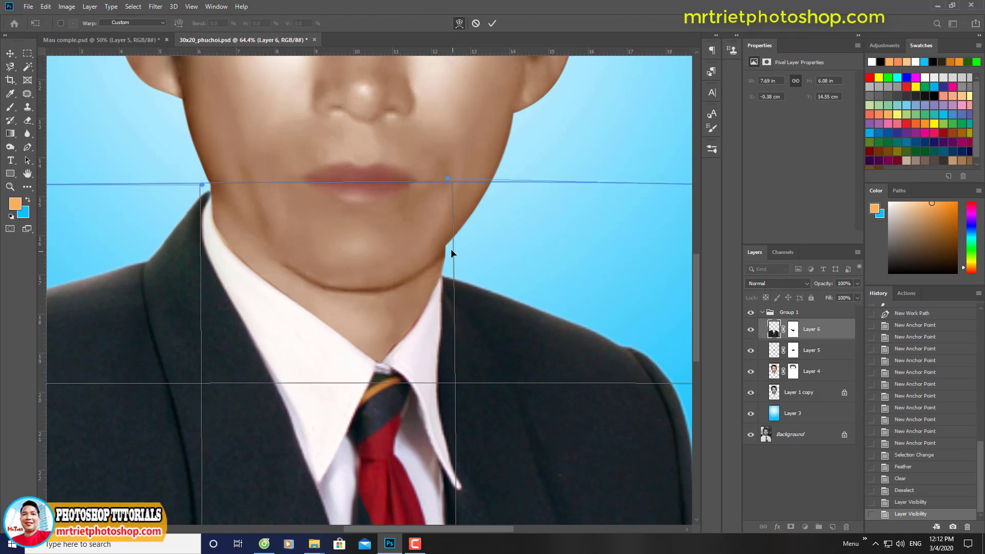
pyautogui.moveTo(202, 185); pyautogui.dragTo(210, 183)
pyautogui.press('Return')
pyautogui.scroll(-3, 292, 264)
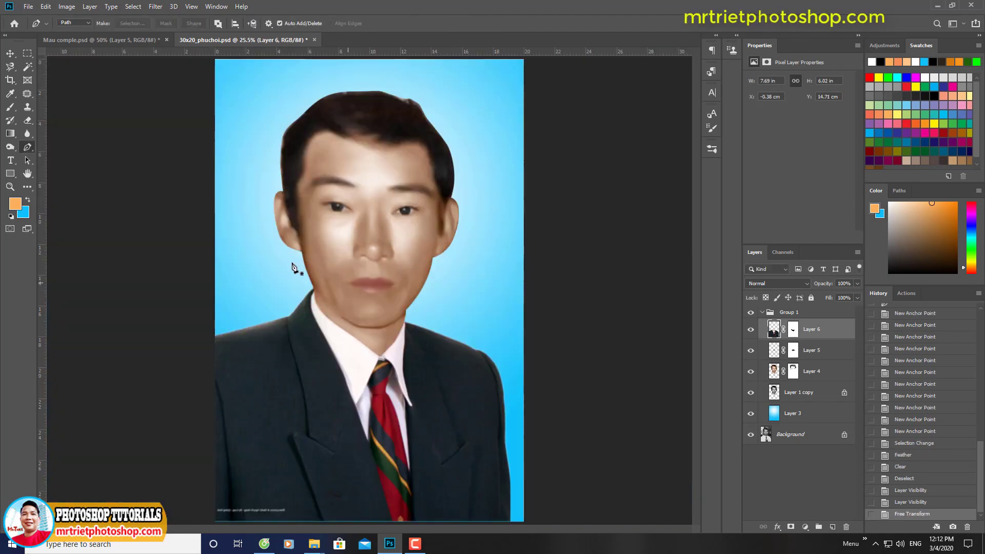
# Step: Warp the suit again to reshape the shoulder beside the exposed strip of blue background
pyautogui.press('p')
pyautogui.hotkey('ctrl', 't')
pyautogui.scroll(3, 442, 336)
pyautogui.rightClick(479, 345)
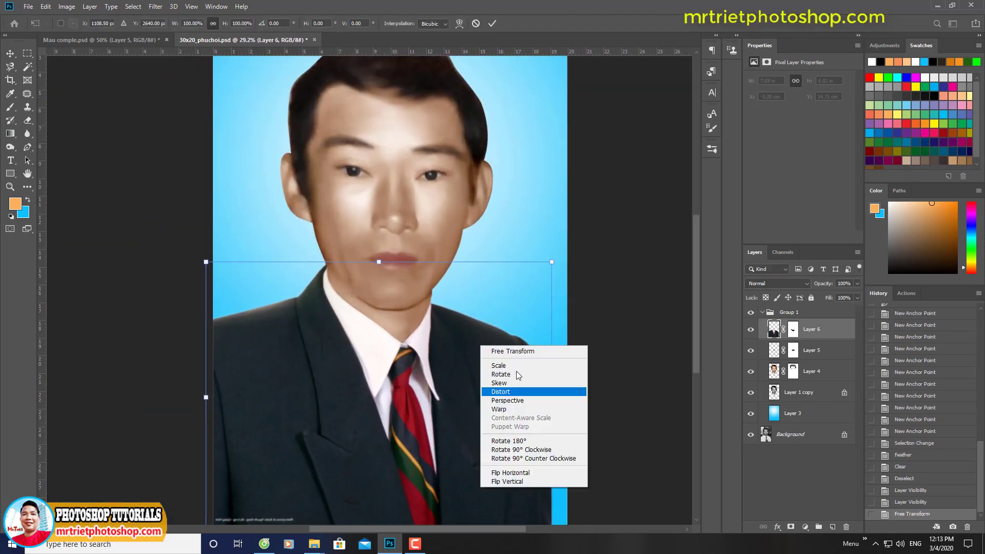
pyautogui.click(492, 408)
pyautogui.moveTo(552, 355); pyautogui.dragTo(552, 372)
pyautogui.press('Return')
pyautogui.scroll(-3, 448, 363)
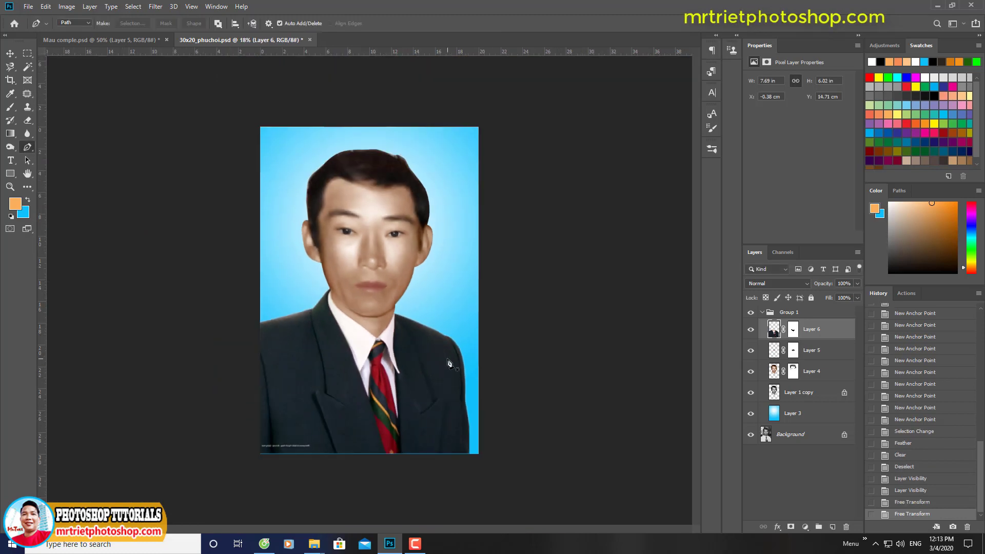
pyautogui.click(751, 349)
pyautogui.click(751, 349)
pyautogui.hotkey('ctrl', 't')
pyautogui.scroll(3, 492, 380)
pyautogui.rightClick(457, 322)
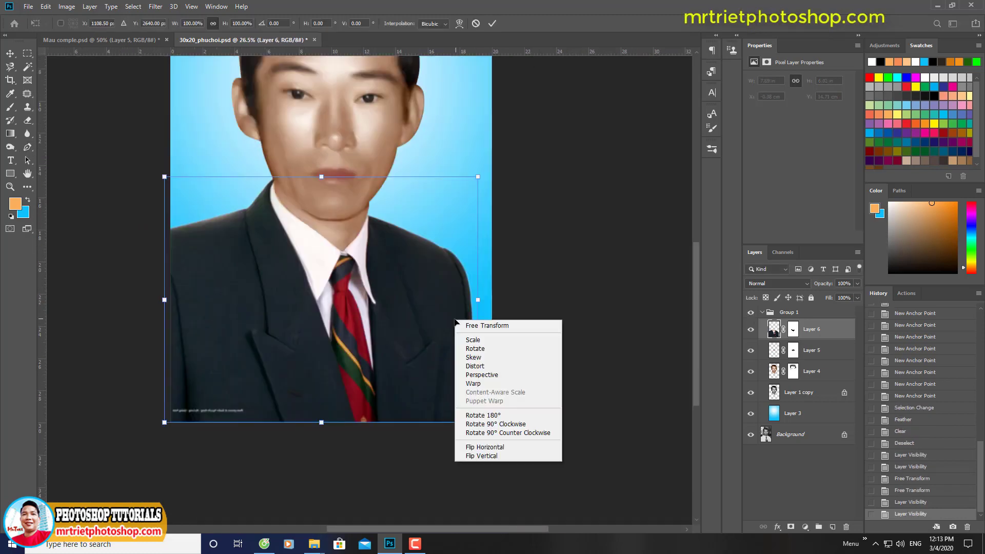
pyautogui.click(472, 400)
pyautogui.moveTo(479, 259); pyautogui.dragTo(498, 268)
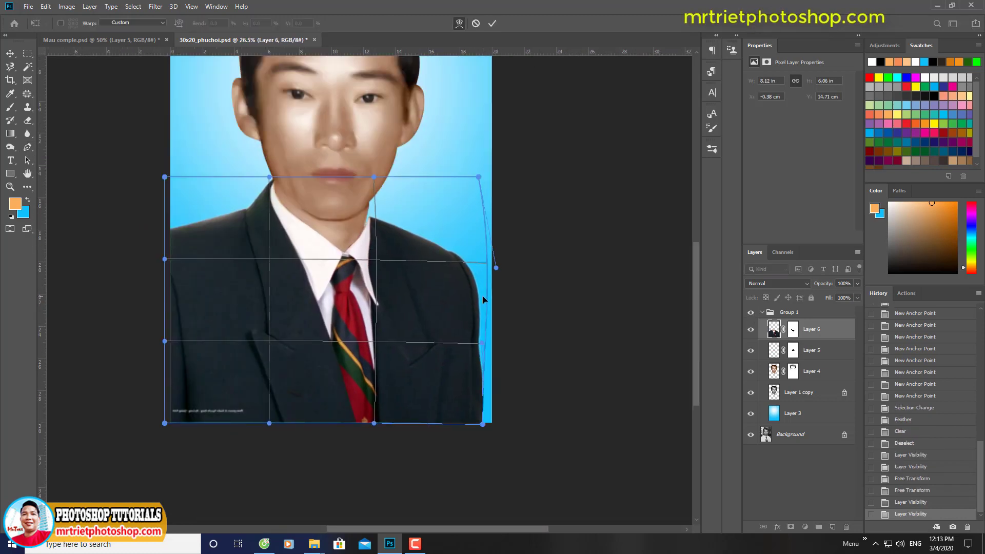
pyautogui.scroll(4, 369, 206)
pyautogui.press('Return')
pyautogui.scroll(-5, 407, 279)
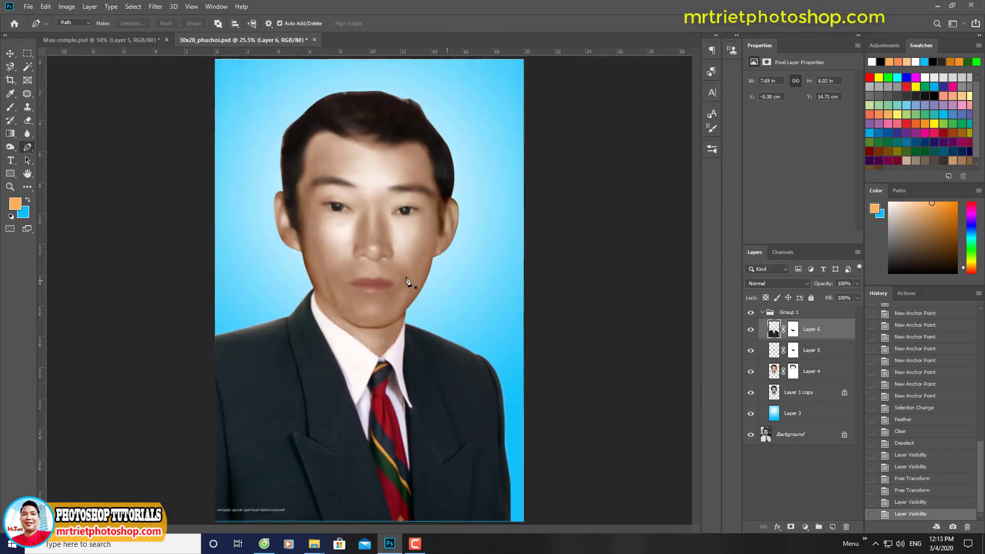
# Step: Push the suit's sloping shoulder and sleeve outward in Liquify with a brush size of 400
pyautogui.scroll(3, 469, 376)
pyautogui.hotkey('ctrl', 'shift', 'x')
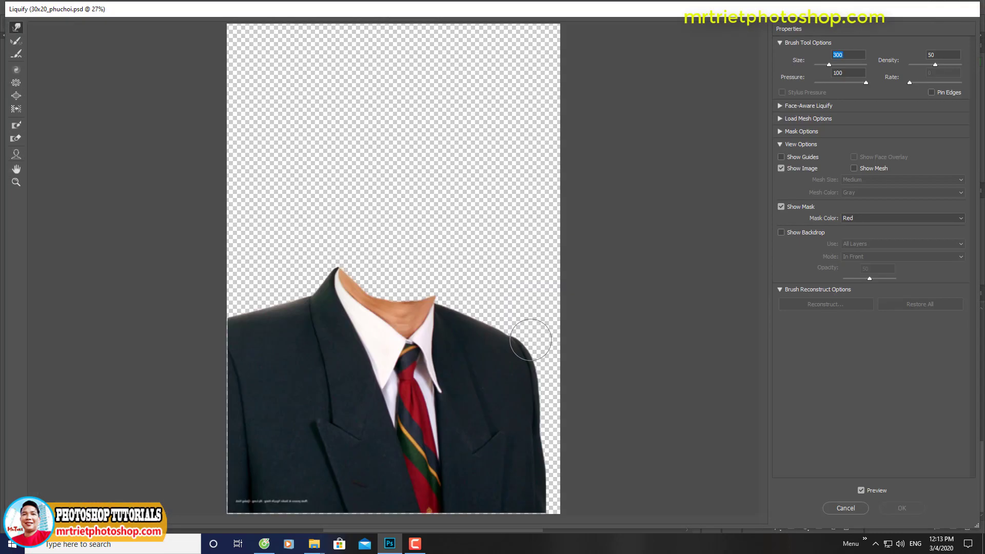
pyautogui.press('[')
pyautogui.press('[')
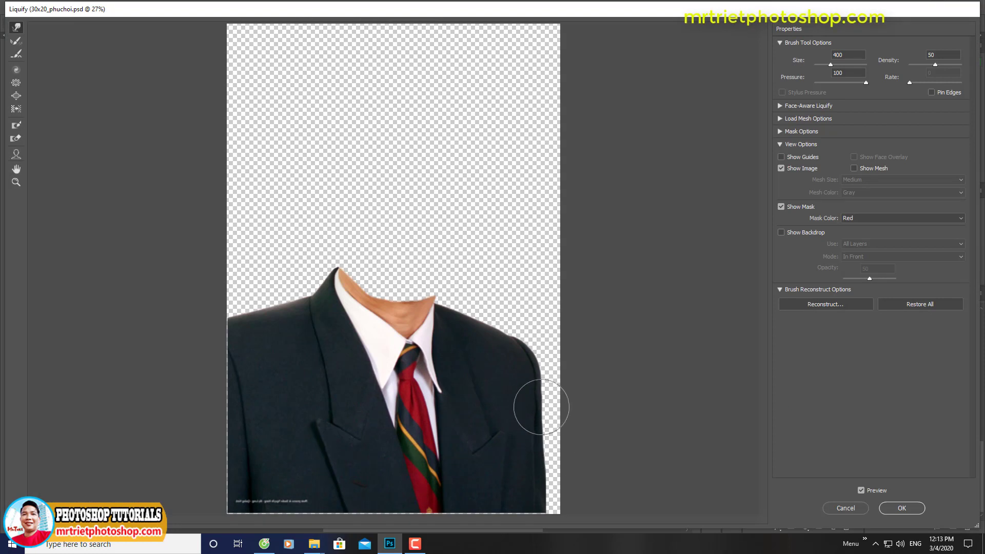
pyautogui.press('Return')
pyautogui.scroll(-5, 512, 374)
# Step: Compare with the original photo and stretch the suit's lower corner out to the picture's edge with Free Transform
pyautogui.click(750, 312)
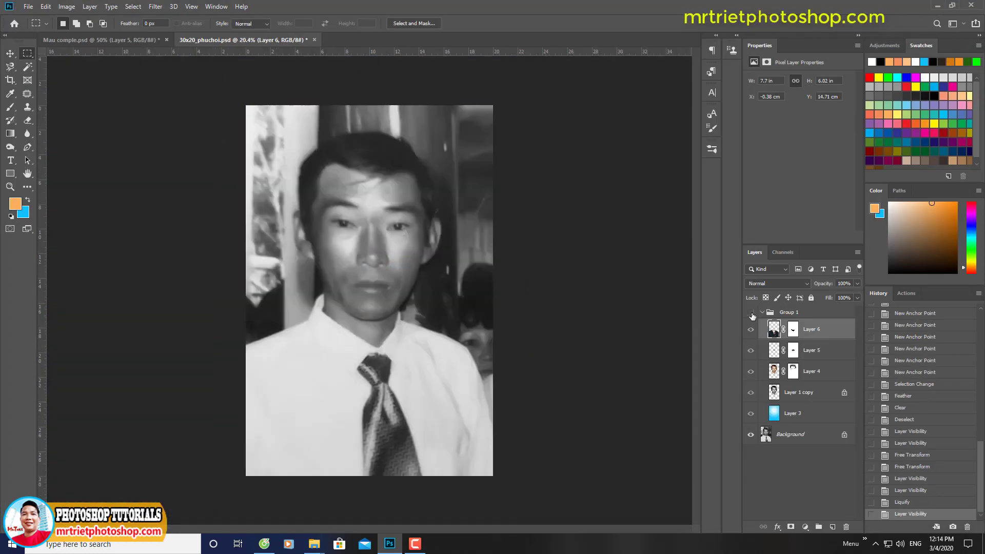
pyautogui.click(750, 312)
pyautogui.scroll(2, 369, 287)
pyautogui.hotkey('ctrl', 't')
pyautogui.moveTo(485, 413); pyautogui.dragTo(500, 418)
pyautogui.scroll(2, 386, 204)
pyautogui.rightClick(385, 204)
pyautogui.press('Escape')
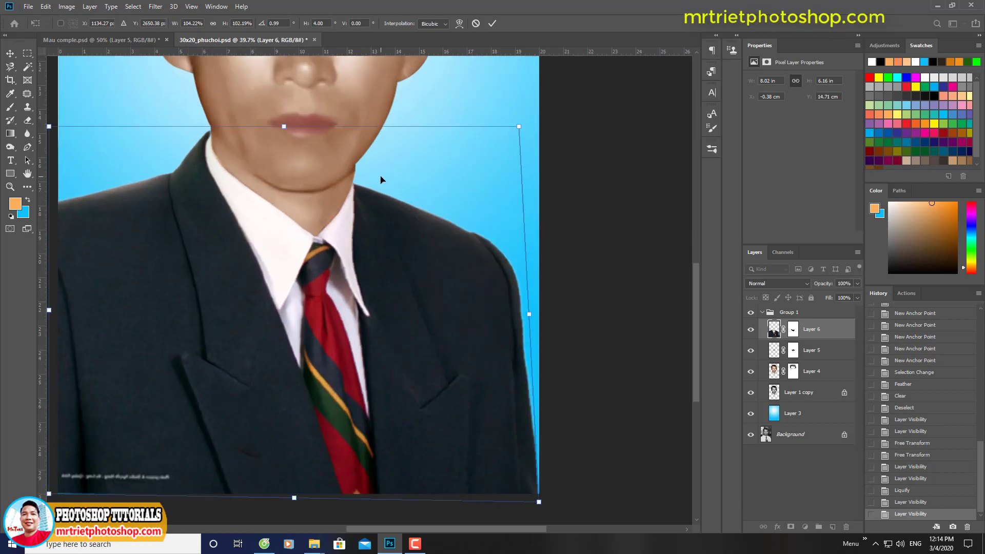
pyautogui.press('Return')
pyautogui.scroll(-3, 381, 180)
# Step: Remove the watermark text from the suit's lower corner with a 150 px Clone Stamp at 100% opacity, and save the document
pyautogui.press('m')
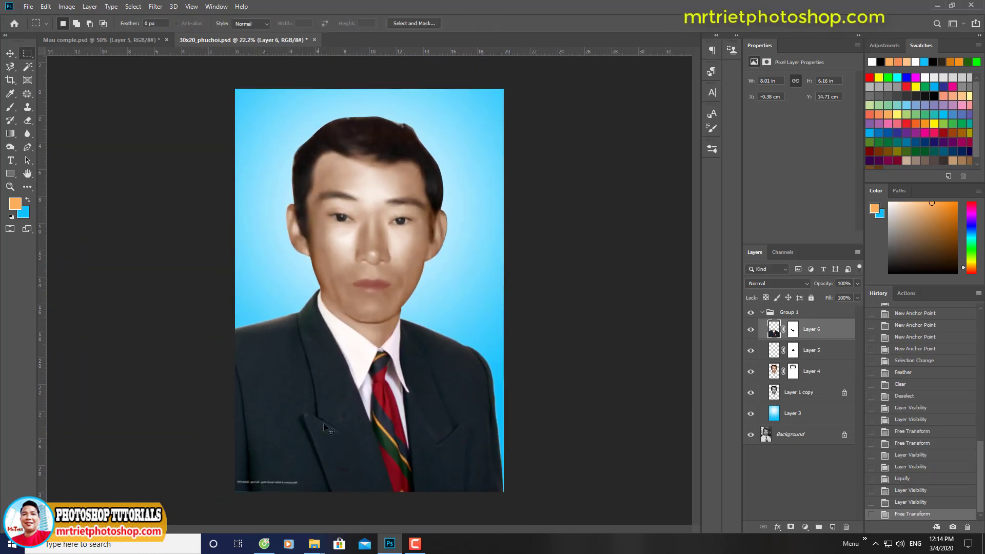
pyautogui.scroll(7, 287, 462)
pyautogui.press('s')
pyautogui.keyDown('alt'); pyautogui.click(218, 338); pyautogui.keyUp('alt')
pyautogui.moveTo(218, 338)
pyautogui.mouseDown()
pyautogui.moveTo(220, 418)
pyautogui.moveTo(264, 411)
pyautogui.moveTo(321, 436)
pyautogui.mouseUp()
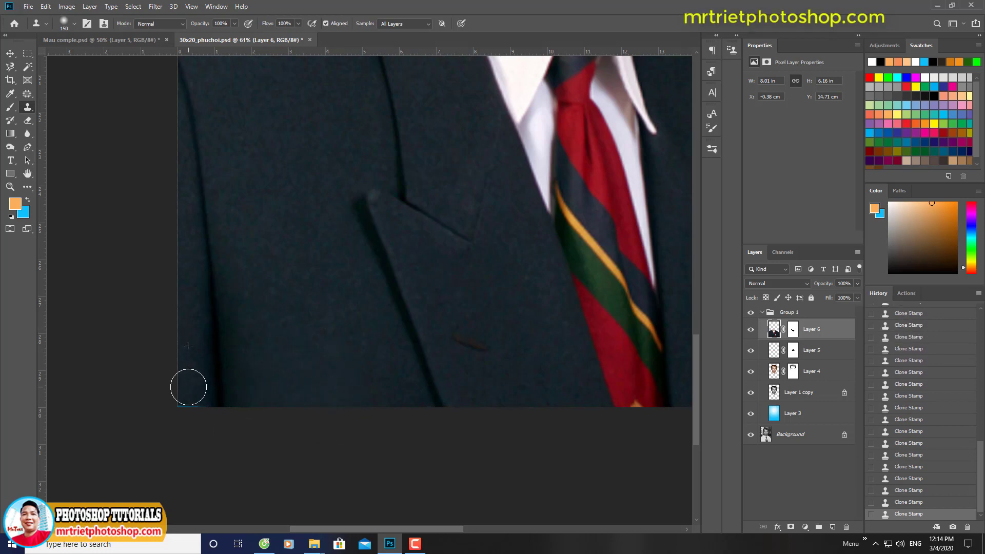
pyautogui.hotkey('ctrl', '0')
# Step: Clean up the light spot at the lapel's tip and the surrounding fabric with a 60 px Clone Stamp at 50% opacity
pyautogui.scroll(5, 306, 467)
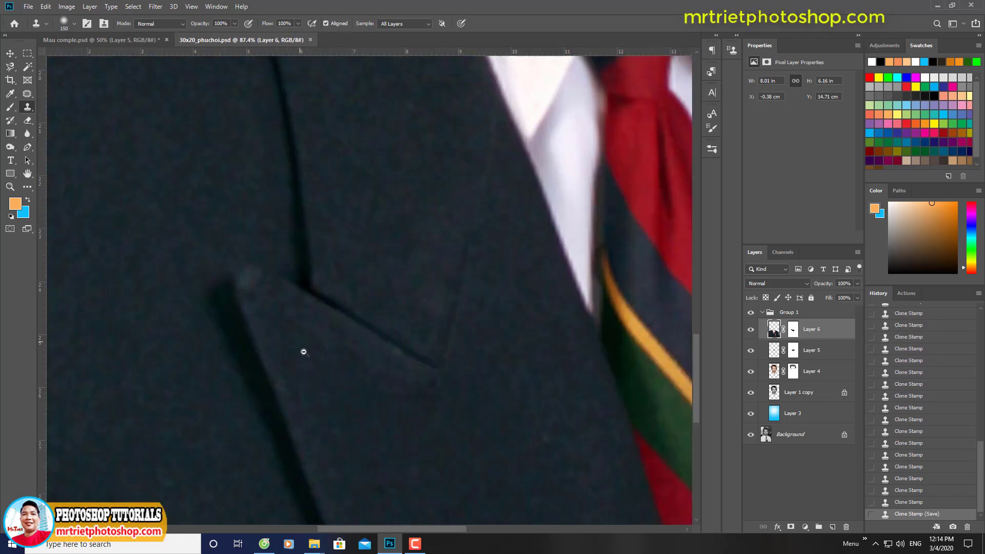
pyautogui.press('[')
pyautogui.press('[')
pyautogui.press('[')
pyautogui.press('[')
pyautogui.press('[')
pyautogui.press('[')
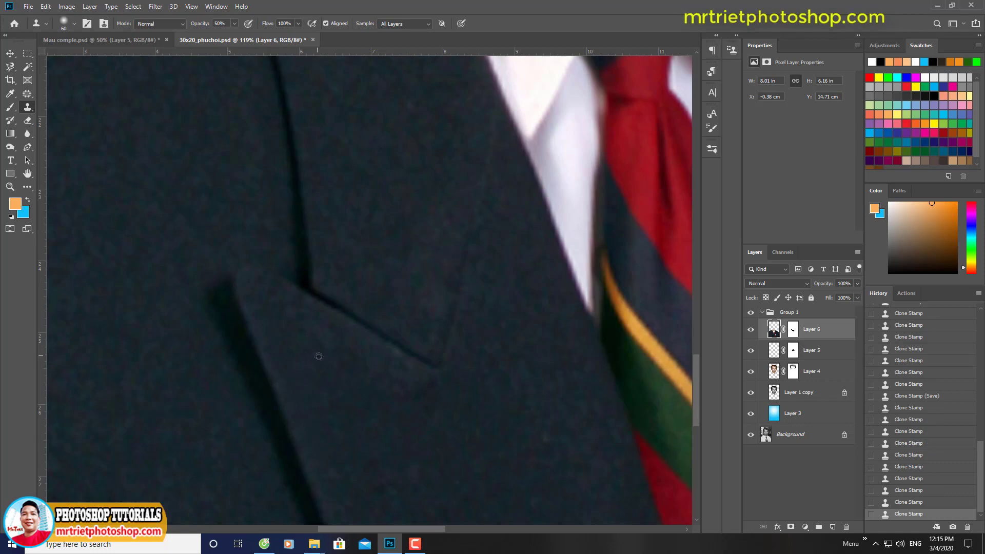
pyautogui.scroll(-4, 396, 364)
pyautogui.scroll(4, 340, 276)
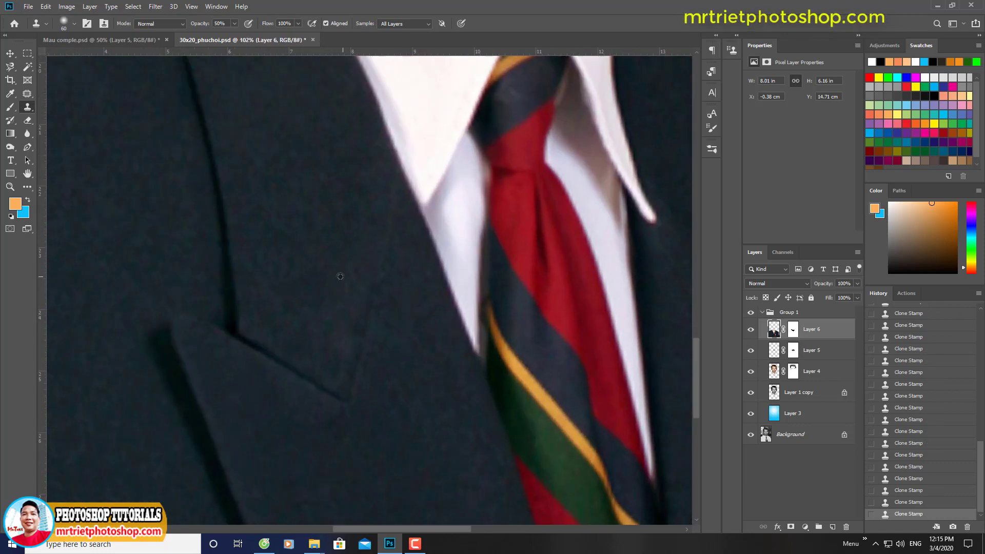
pyautogui.scroll(-2, 302, 295)
# Step: Clone skin along the neck's edge beside the collar on Layer 4 with a 60 px stamp at 50% opacity
pyautogui.scroll(4, 554, 290)
pyautogui.hotkey('alt', '[')
pyautogui.hotkey('alt', '[')
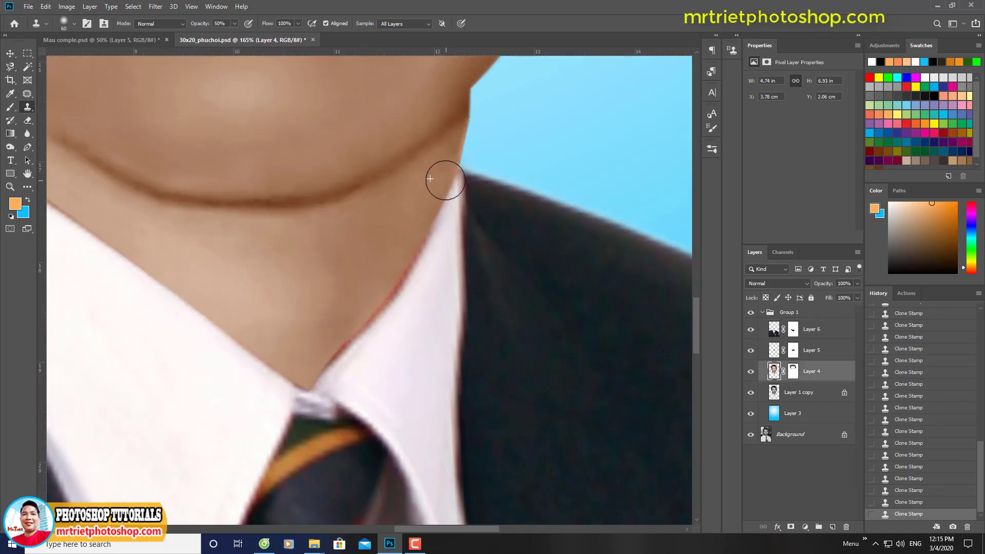
# Step: Retouch the collar tip where it meets the jacket on Layer 6 with a 25 px Clone Stamp at 50% opacity
pyautogui.scroll(2, 430, 197)
pyautogui.press('[')
pyautogui.press('[')
pyautogui.press('[')
pyautogui.hotkey('alt', ']')
pyautogui.hotkey('alt', ']')
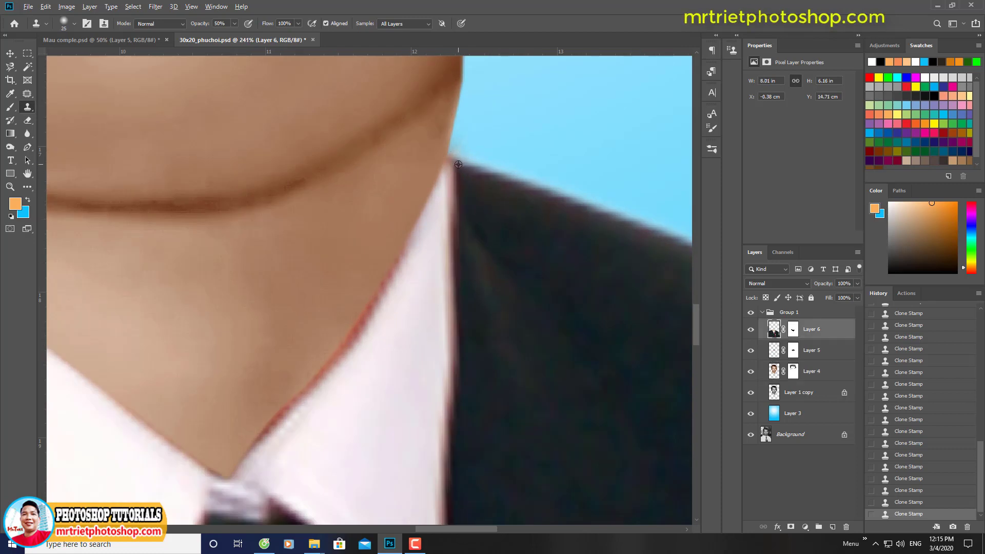
pyautogui.click(457, 162)
pyautogui.click(453, 176)
# Step: Refine the jacket's edge beside the neck on the suit's mask with a 15 px brush at 50% opacity
pyautogui.press('b')
pyautogui.press('d')
pyautogui.hotkey('ctrl', '\\')
pyautogui.scroll(1, 464, 147)
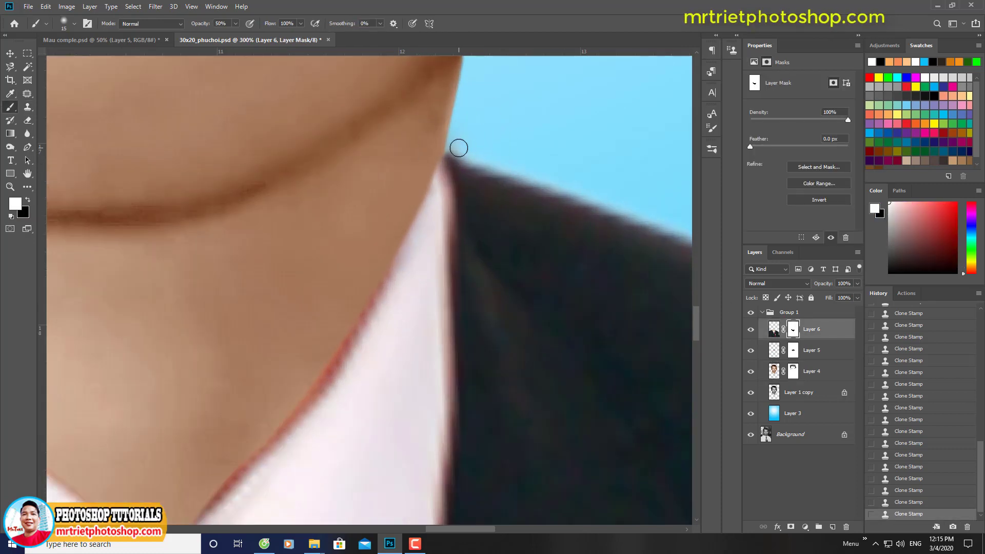
pyautogui.click(469, 149)
pyautogui.scroll(-3, 385, 144)
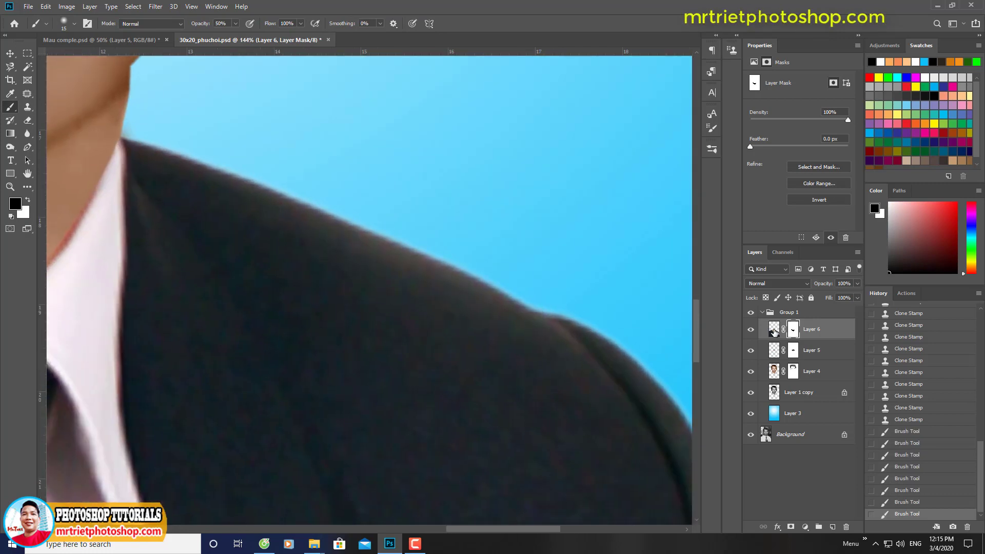
# Step: Lock Layer 6's transparent pixels and paint the jacket's right shoulder edge with a sampled dark jacket color in Color mode
pyautogui.hotkey('ctrl', '2')
pyautogui.hotkey('shift', 'alt', 'c')
pyautogui.keyDown('alt'); pyautogui.click(271, 250); pyautogui.keyUp('alt')
pyautogui.click(765, 298)
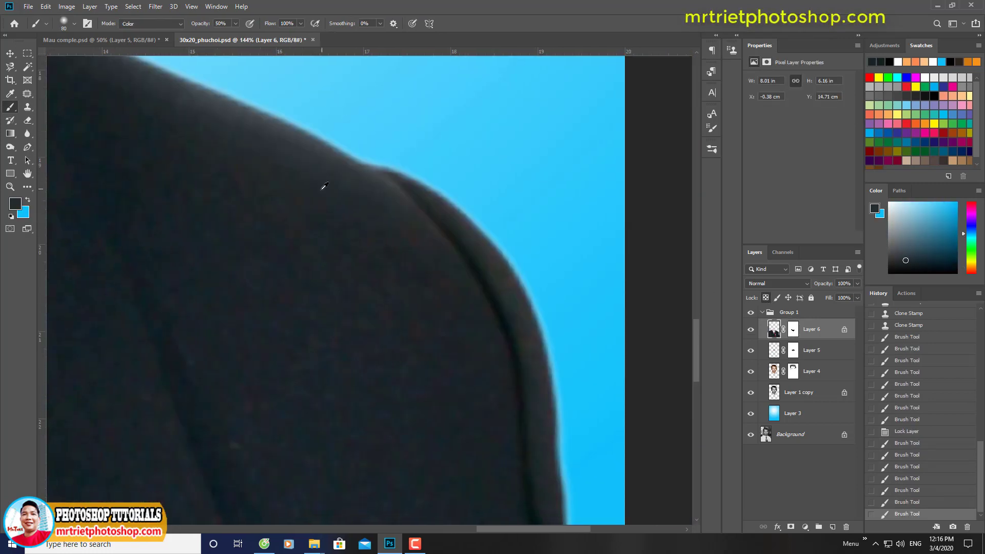
pyautogui.scroll(-2, 323, 188)
pyautogui.hscroll(2, 477, 281)
pyautogui.scroll(-5, 505, 227)
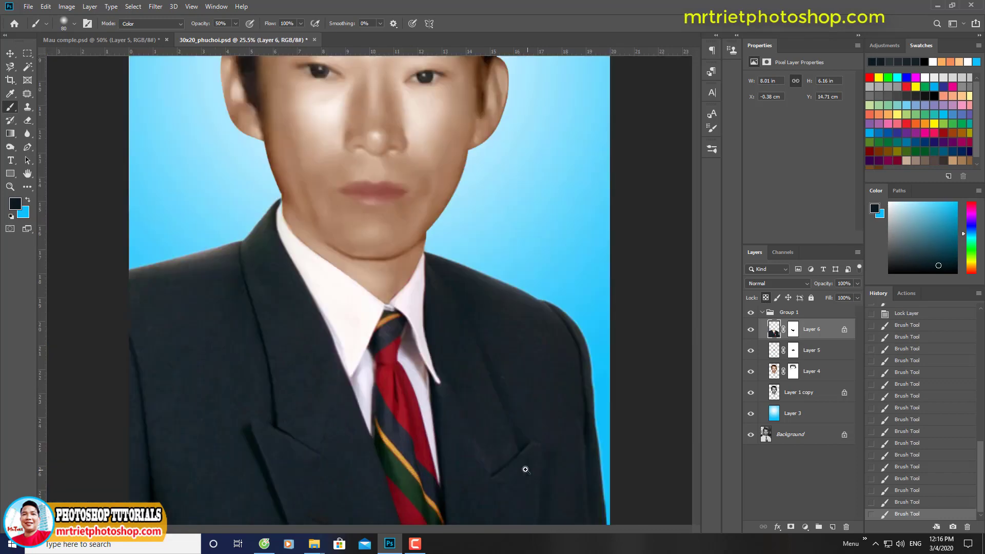
# Step: Start a Pen path at the bottom of the jacket's right sleeve and trace its outer edge upward
pyautogui.scroll(5, 435, 220)
pyautogui.press('p')
pyautogui.click(516, 466)
pyautogui.scroll(3, 499, 251)
pyautogui.moveTo(490, 213); pyautogui.dragTo(496, 373)
pyautogui.moveTo(471, 193); pyautogui.dragTo(505, 462)
pyautogui.scroll(-3, 470, 169)
pyautogui.moveTo(481, 265); pyautogui.dragTo(477, 205)
pyautogui.moveTo(478, 186); pyautogui.dragTo(457, 292)
pyautogui.moveTo(456, 267); pyautogui.dragTo(454, 391)
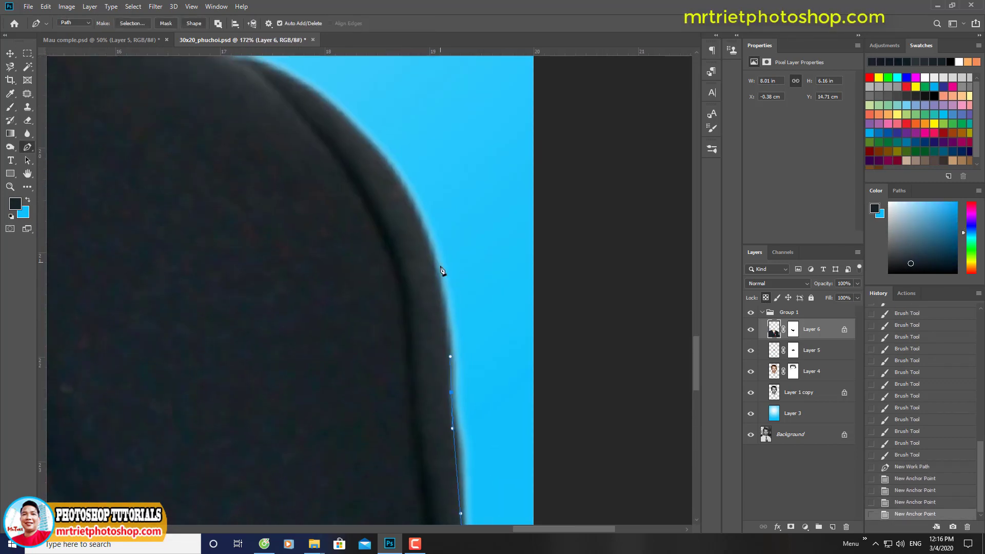
# Step: Continue the Pen path around the shoulder curve and along the top of the shoulder to the neck
pyautogui.moveTo(433, 241); pyautogui.dragTo(425, 208)
pyautogui.moveTo(421, 198); pyautogui.dragTo(453, 336)
pyautogui.moveTo(398, 268); pyautogui.dragTo(401, 270)
pyautogui.moveTo(275, 194); pyautogui.dragTo(243, 186)
pyautogui.moveTo(146, 146); pyautogui.dragTo(411, 294)
pyautogui.moveTo(338, 251); pyautogui.dragTo(266, 225)
pyautogui.moveTo(99, 138); pyautogui.dragTo(421, 313)
pyautogui.moveTo(445, 338); pyautogui.dragTo(390, 318)
pyautogui.click(344, 304)
# Step: Close the path through the area outside the jacket, back to its starting point, and convert it to a selection
pyautogui.scroll(-4, 380, 280)
pyautogui.moveTo(590, 436); pyautogui.dragTo(370, 158)
pyautogui.click(553, 284)
pyautogui.click(523, 478)
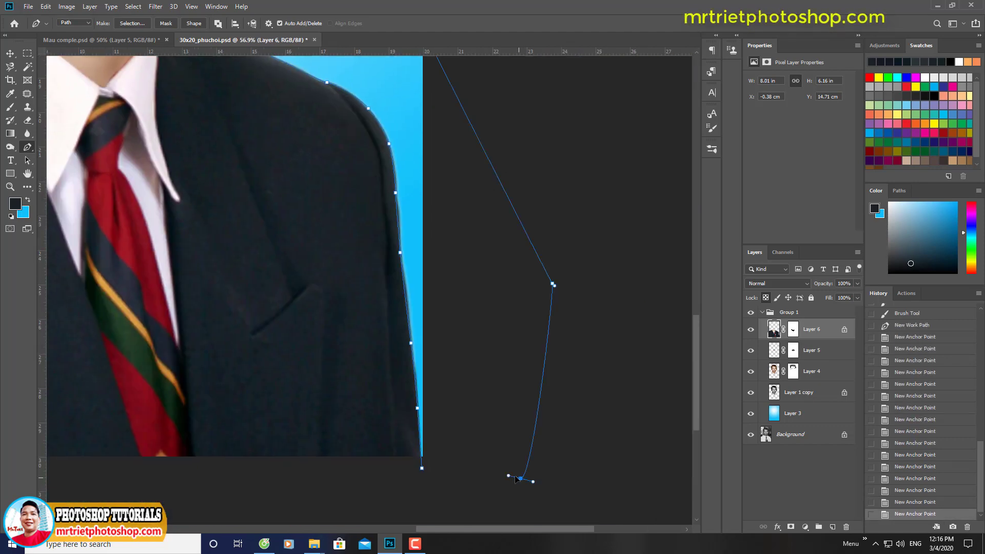
pyautogui.click(423, 468)
pyautogui.hotkey('ctrl', 'Return')
# Step: Unlock Layer 6's transparent pixels, clear the feathered selection on its layer mask, deselect, and save the file
pyautogui.click(765, 298)
pyautogui.click(793, 329)
pyautogui.scroll(5, 462, 288)
pyautogui.hscroll(-2, 462, 287)
pyautogui.press('d')
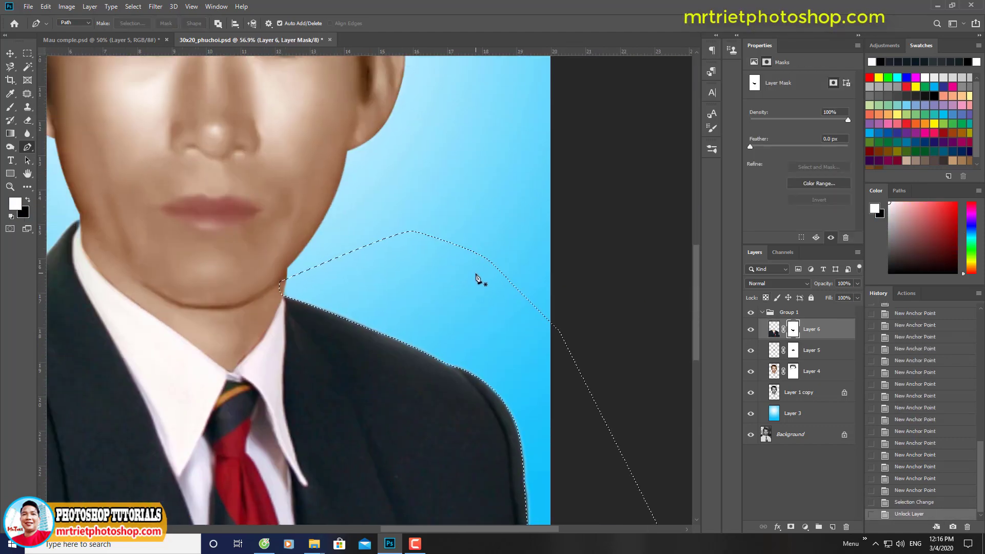
pyautogui.hotkey('shift', 'F6')
pyautogui.press('Return')
pyautogui.press('Delete')
pyautogui.hotkey('ctrl', 'd')
pyautogui.scroll(4, 486, 290)
pyautogui.moveTo(433, 456); pyautogui.dragTo(496, 264)
pyautogui.moveTo(87, 247); pyautogui.dragTo(359, 339)
pyautogui.hotkey('ctrl', 's')
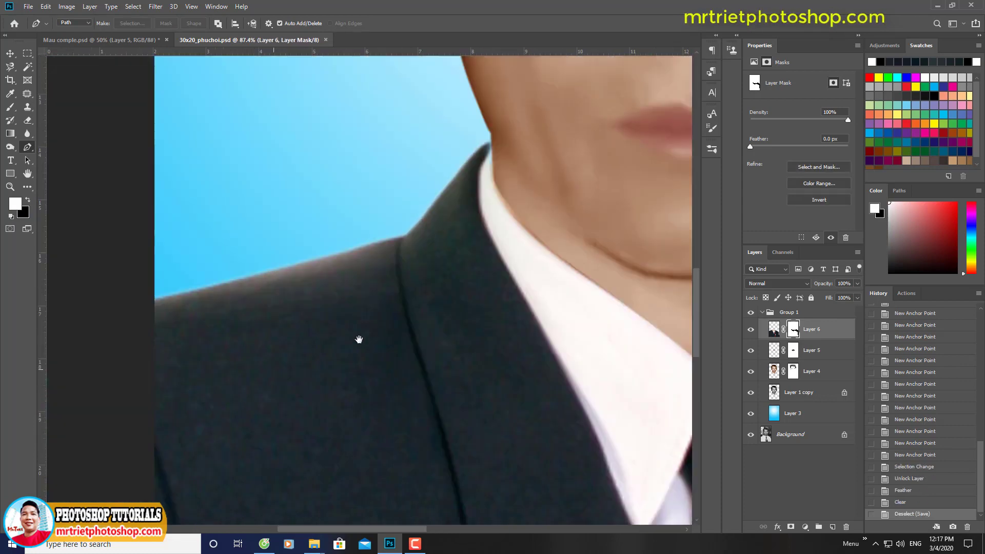
# Step: Lock Layer 6's transparency, paint the jacket's left shoulder and lapel with sampled dark jacket colors in Color mode, and save
pyautogui.click(772, 329)
pyautogui.click(765, 298)
pyautogui.press('b')
pyautogui.keyDown('alt'); pyautogui.click(487, 302); pyautogui.keyUp('alt')
pyautogui.moveTo(440, 233)
pyautogui.mouseDown()
pyautogui.moveTo(359, 297)
pyautogui.moveTo(192, 298)
pyautogui.mouseUp()
pyautogui.press(']')
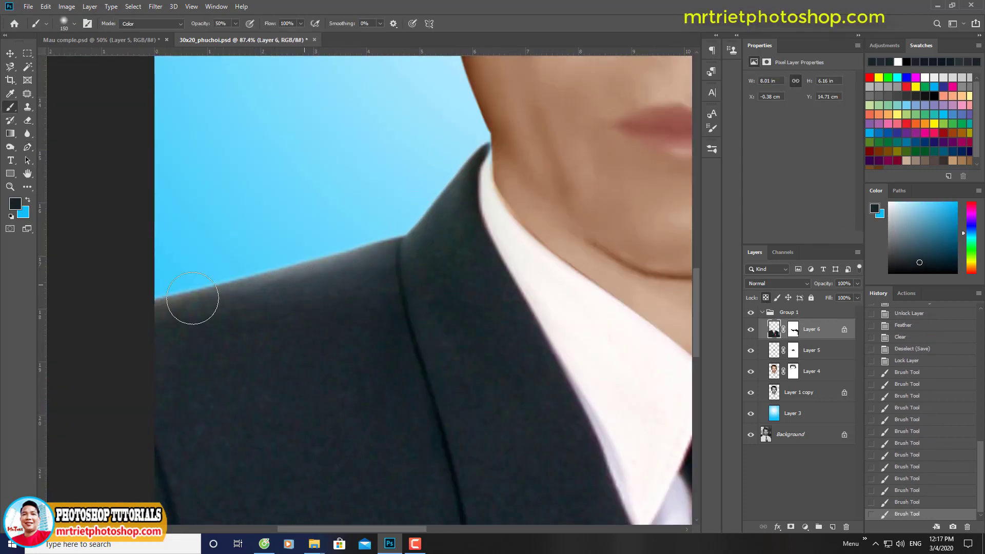
pyautogui.keyDown('alt'); pyautogui.click(403, 288); pyautogui.keyUp('alt')
pyautogui.hotkey('ctrl', '0')
pyautogui.hotkey('ctrl', 's')
# Step: Unlock Layer 6's transparency and paint its mask with a small brush to clean the right collar edge against the neck
pyautogui.moveTo(377, 349); pyautogui.dragTo(413, 337)
pyautogui.click(766, 297)
pyautogui.click(794, 329)
pyautogui.moveTo(436, 288)
pyautogui.mouseDown()
pyautogui.moveTo(393, 272)
pyautogui.moveTo(434, 274)
pyautogui.mouseUp()
pyautogui.press('[')
pyautogui.press('[')
pyautogui.press('[')
pyautogui.press('[')
pyautogui.press('[')
pyautogui.press('[')
pyautogui.press('[')
pyautogui.press('[')
pyautogui.press('[')
pyautogui.press('[')
pyautogui.moveTo(487, 204)
pyautogui.mouseDown()
pyautogui.moveTo(484, 238)
pyautogui.moveTo(508, 259)
pyautogui.mouseUp()
pyautogui.press('x')
pyautogui.press('x')
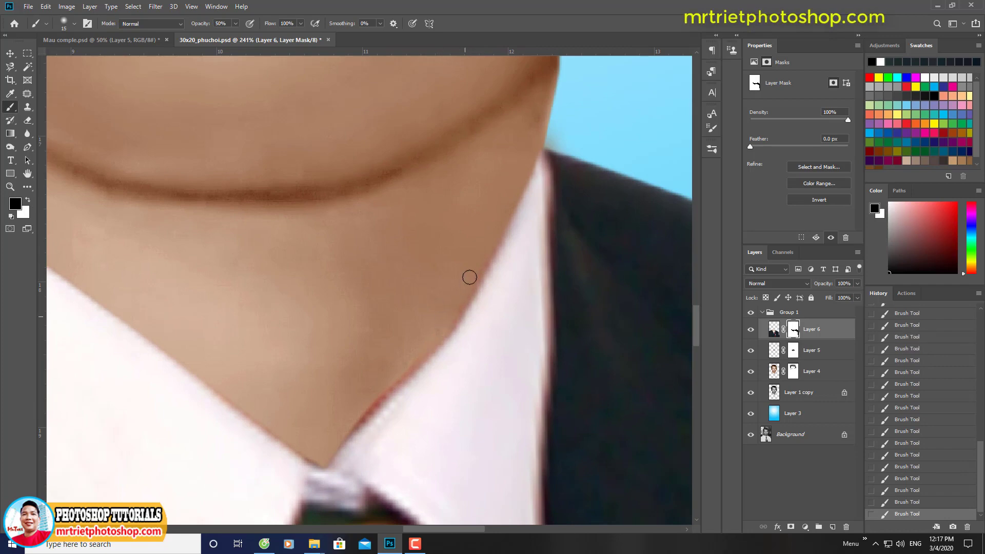
pyautogui.scroll(-3, 469, 277)
pyautogui.hscroll(-1, 436, 279)
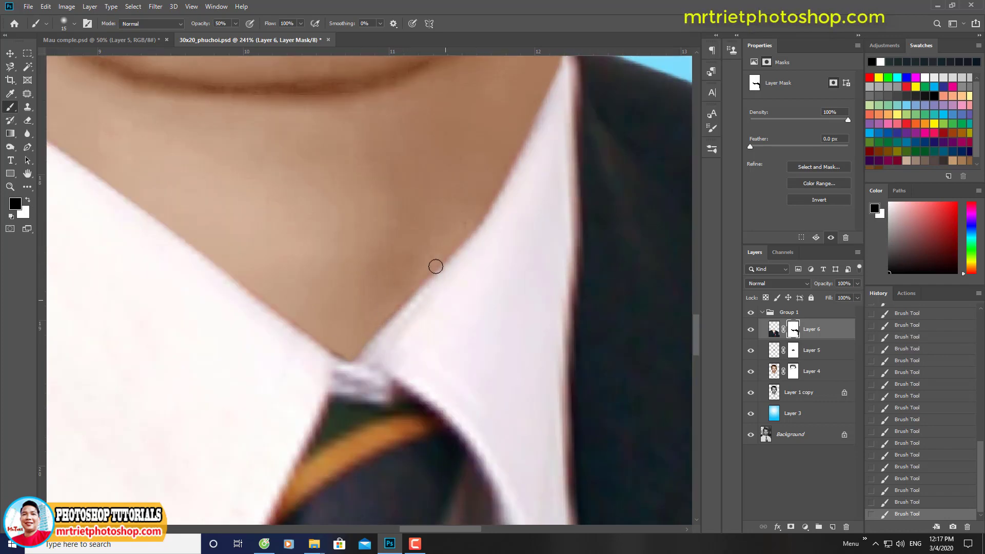
# Step: Brush Layer 6's mask along the left collar edge to remove the fringe against the neck, and save the file
pyautogui.scroll(-5, 436, 266)
pyautogui.scroll(5, 206, 162)
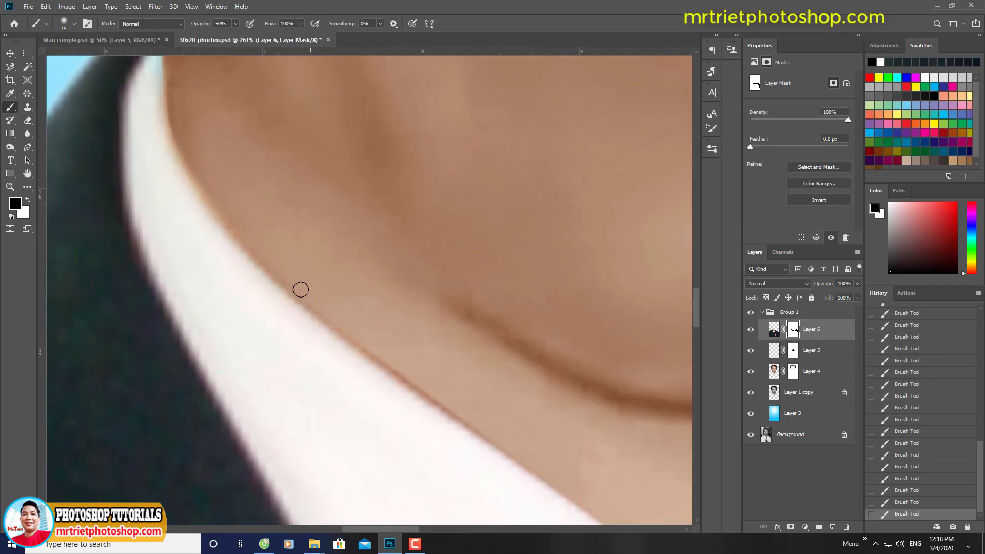
pyautogui.scroll(-4, 334, 272)
pyautogui.hscroll(3, 373, 249)
pyautogui.scroll(-4, 335, 230)
pyautogui.hscroll(6, 272, 163)
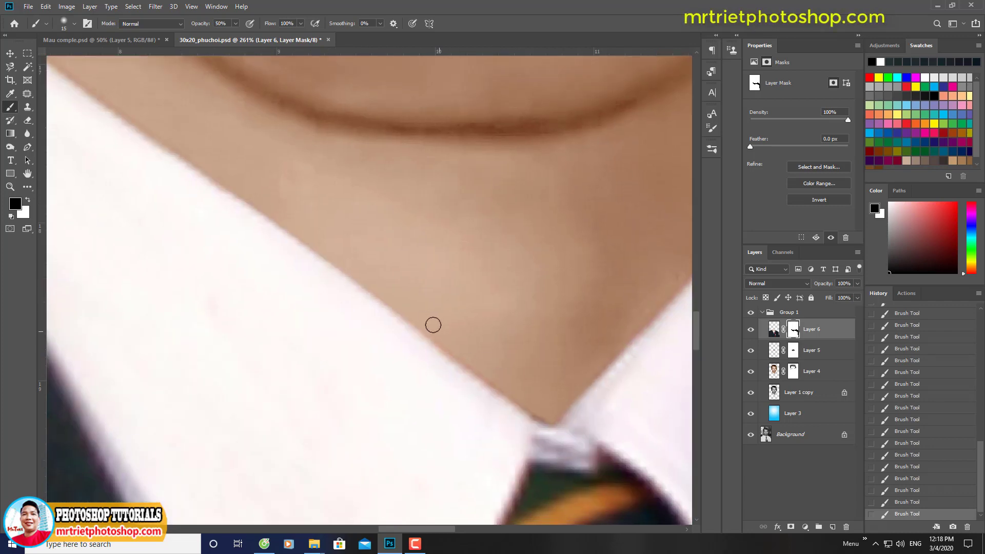
pyautogui.hotkey('ctrl', 's')
# Step: Darken the neck skin along the collar on Layer 4 with the Burn tool at Midtones, 20% exposure
pyautogui.scroll(-10, 363, 347)
pyautogui.click(774, 371)
pyautogui.click(10, 147)
pyautogui.scroll(5, 321, 283)
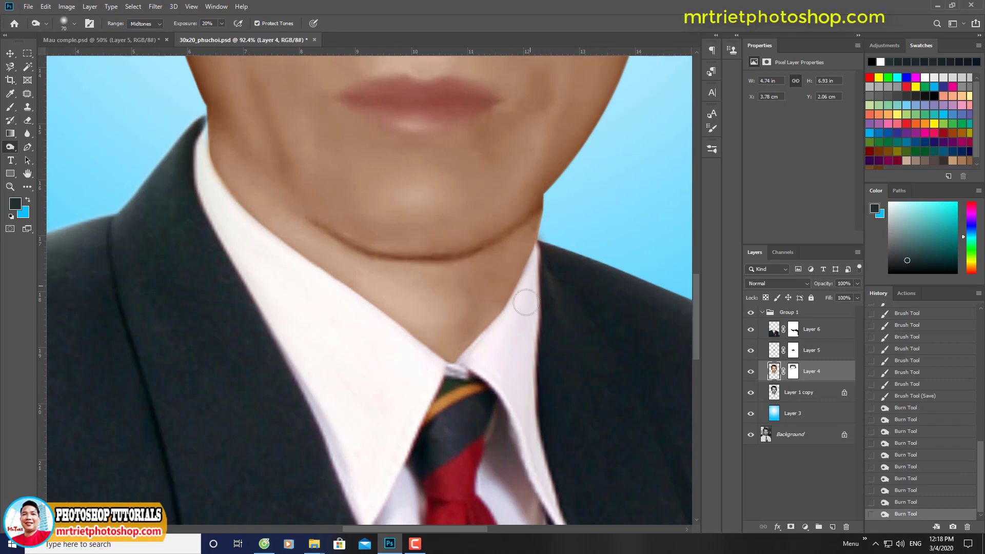
pyautogui.click(452, 366)
pyautogui.scroll(-4, 452, 366)
pyautogui.scroll(3, 362, 323)
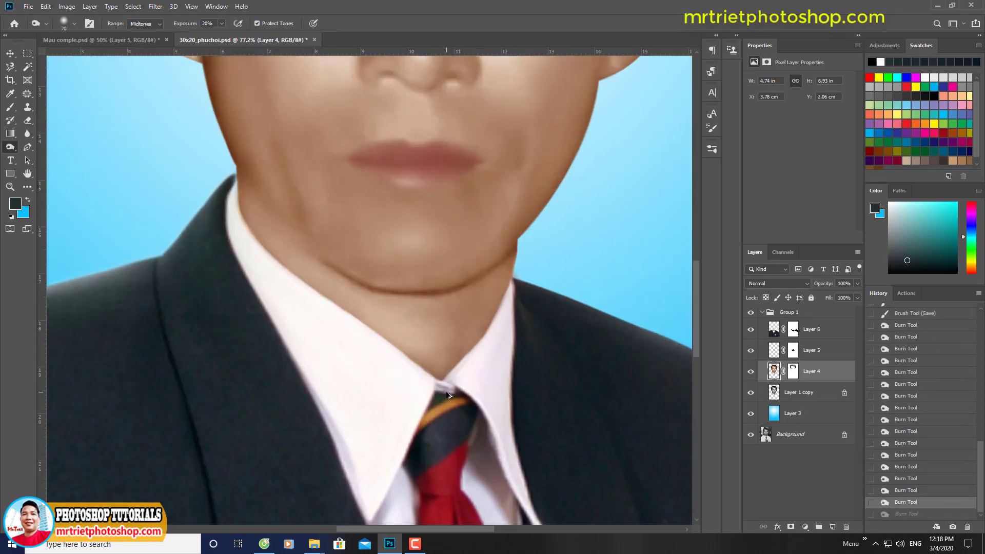
pyautogui.scroll(2, 468, 398)
# Step: Refine Layer 6's mask with the Brush along the right collar edge from the tie knot up to the shoulder
pyautogui.press('b')
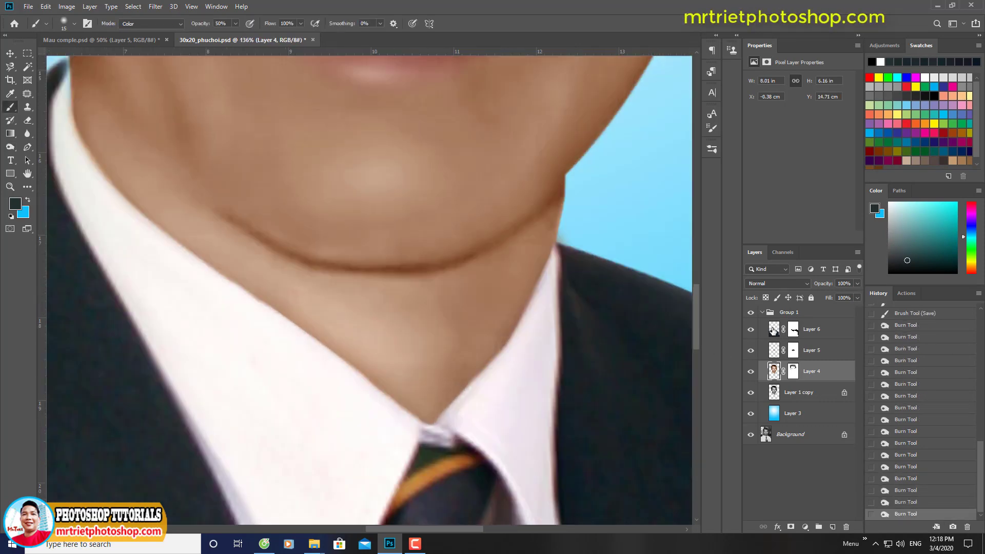
pyautogui.scroll(3, 499, 347)
pyautogui.click(776, 334)
pyautogui.scroll(2, 496, 323)
pyautogui.press('d')
pyautogui.click(496, 323)
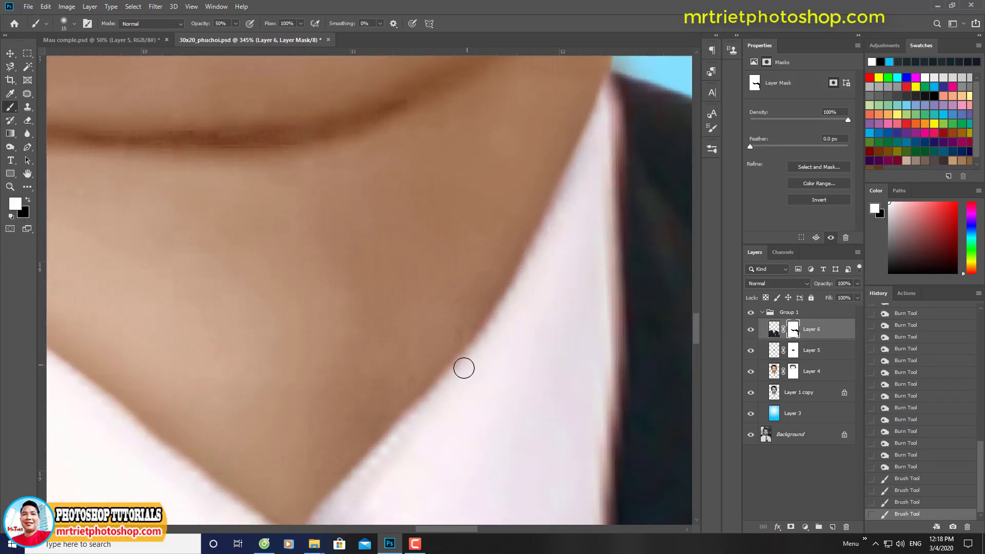
pyautogui.moveTo(446, 350); pyautogui.dragTo(397, 402)
pyautogui.moveTo(497, 405); pyautogui.dragTo(479, 382)
pyautogui.moveTo(431, 345); pyautogui.dragTo(481, 398)
pyautogui.moveTo(309, 256); pyautogui.dragTo(354, 266)
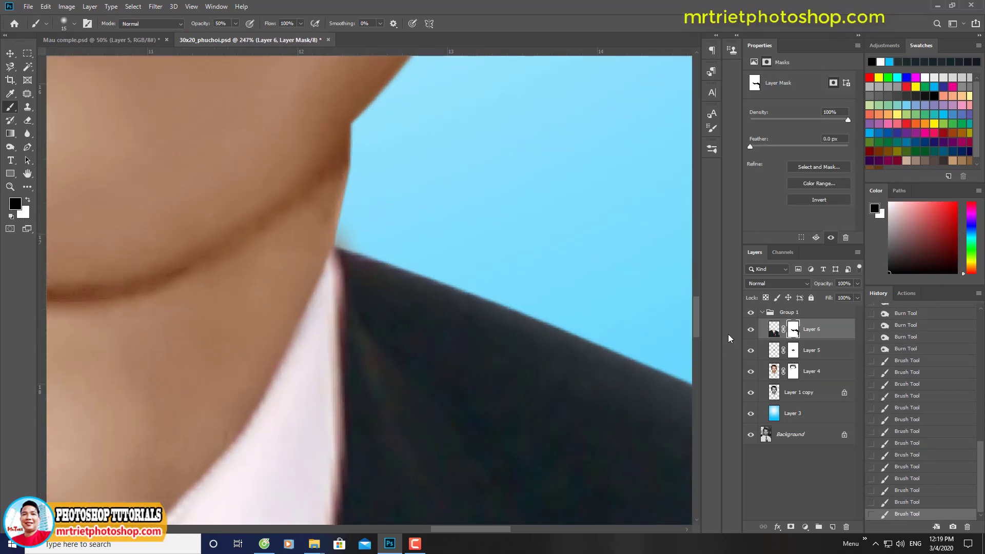
# Step: Toggle Layer 6 to find the skin smudge above the right shoulder and paint it out in black on Layer 4's mask
pyautogui.click(750, 330)
pyautogui.click(750, 329)
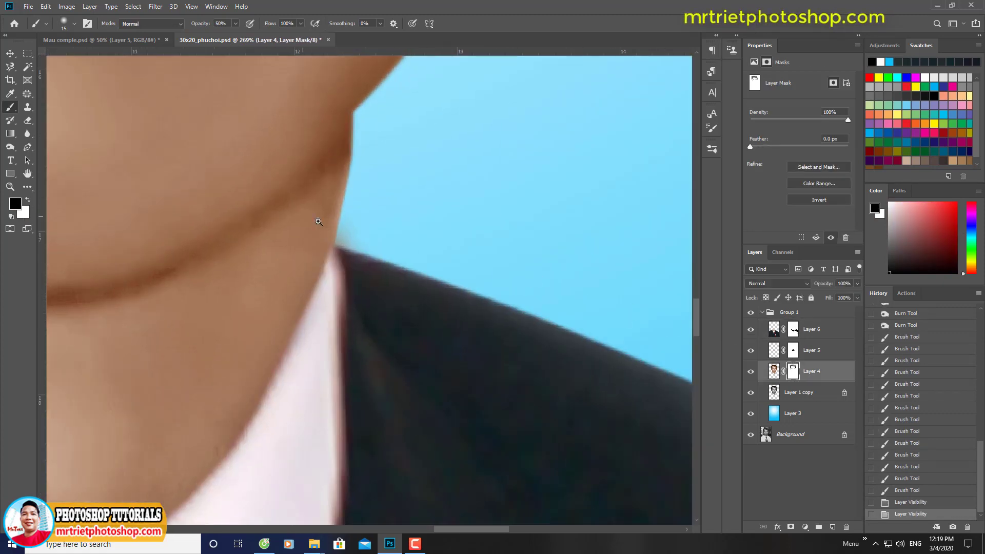
pyautogui.scroll(2, 391, 244)
pyautogui.keyDown('alt'); pyautogui.click(395, 248); pyautogui.keyUp('alt')
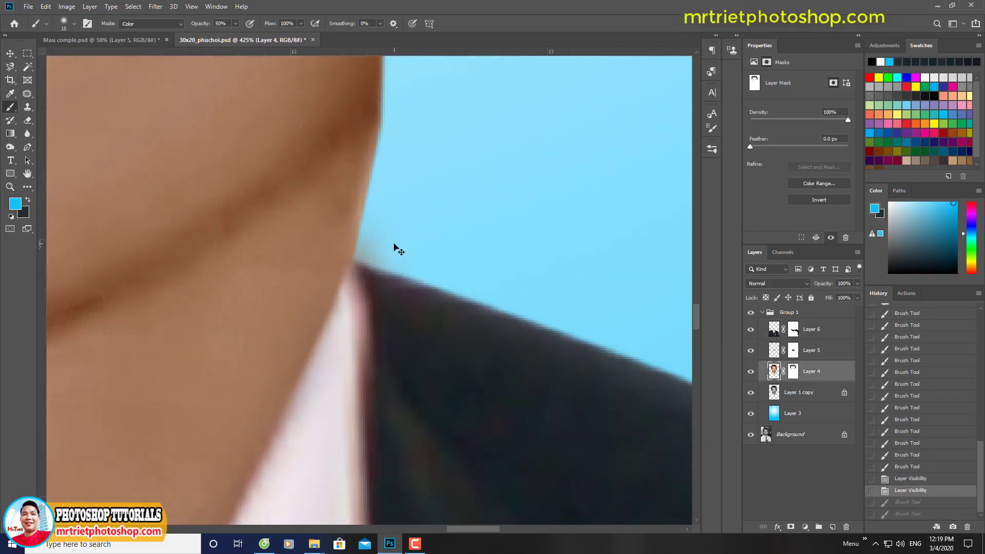
pyautogui.click(793, 371)
pyautogui.press('v')
pyautogui.press('b')
pyautogui.press('[')
pyautogui.moveTo(391, 255); pyautogui.dragTo(376, 234)
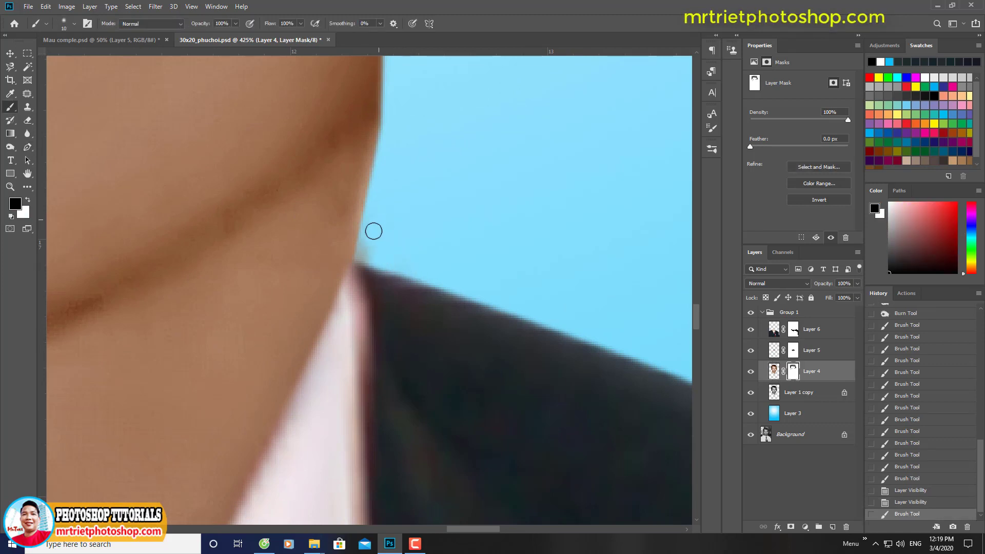
# Step: Reshape the right collar tip beside the neck by brushing white and black on Layer 6's mask, and save
pyautogui.hotkey('alt', ']')
pyautogui.hotkey('alt', ']')
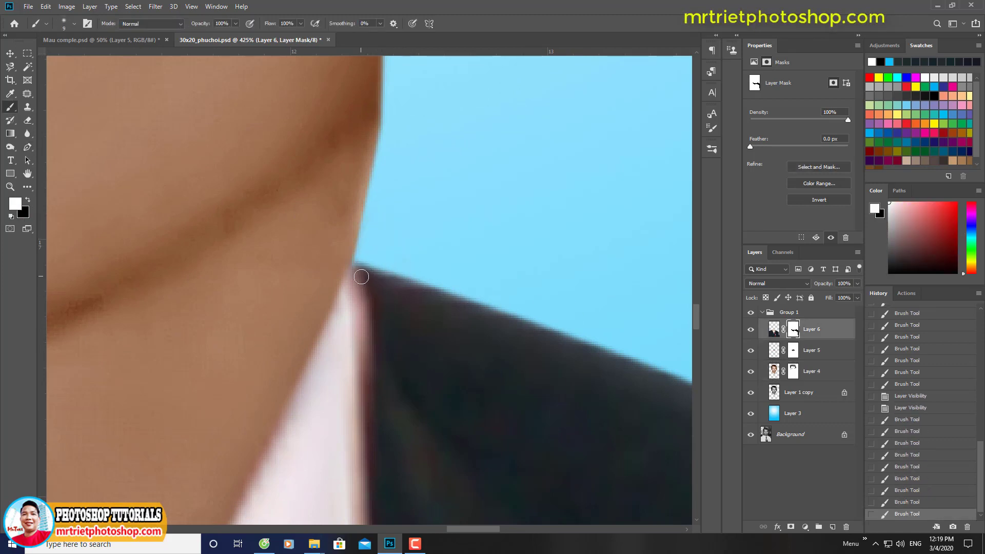
pyautogui.press('x')
pyautogui.moveTo(365, 258); pyautogui.dragTo(385, 278)
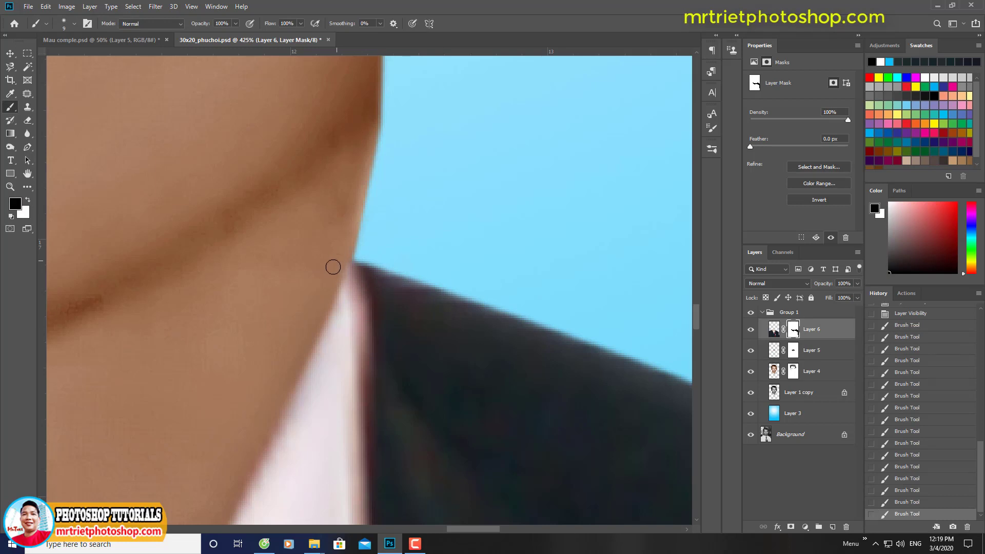
pyautogui.hotkey('ctrl', 's')
# Step: Touch up the left collar tip on Layer 6's mask and clone skin along the adjacent neck edge on Layer 4
pyautogui.scroll(-5, 357, 334)
pyautogui.scroll(4, 362, 280)
pyautogui.press('x')
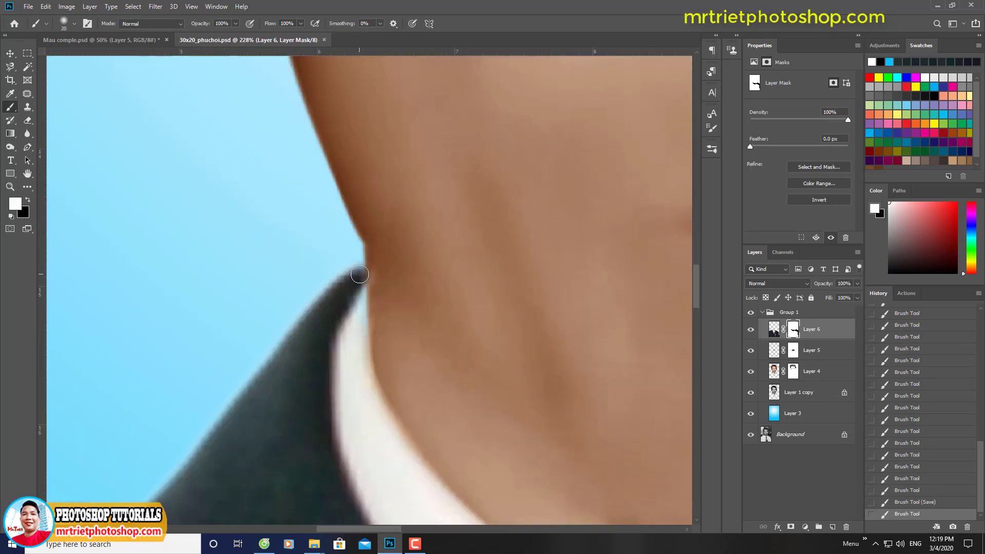
pyautogui.scroll(2, 376, 301)
pyautogui.press('x')
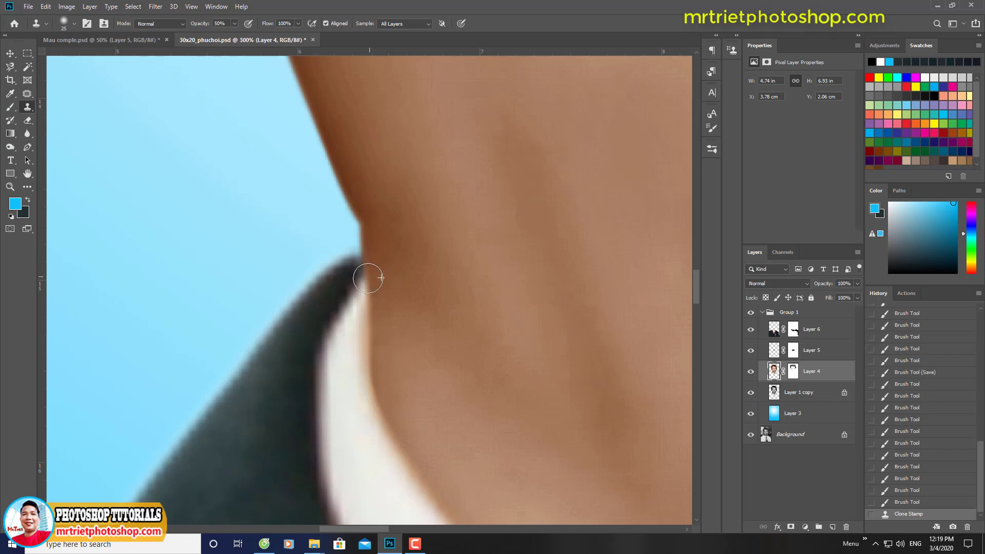
pyautogui.rightClick(368, 277)
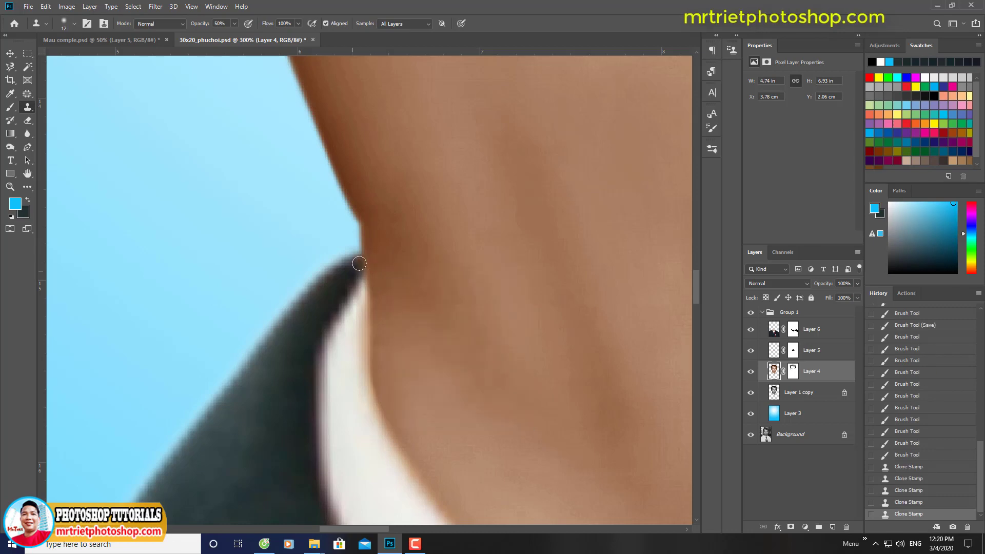
# Step: Brush Layer 6's mask to blend the left collar tip and collar edge into the neck
pyautogui.press('d')
pyautogui.click(793, 329)
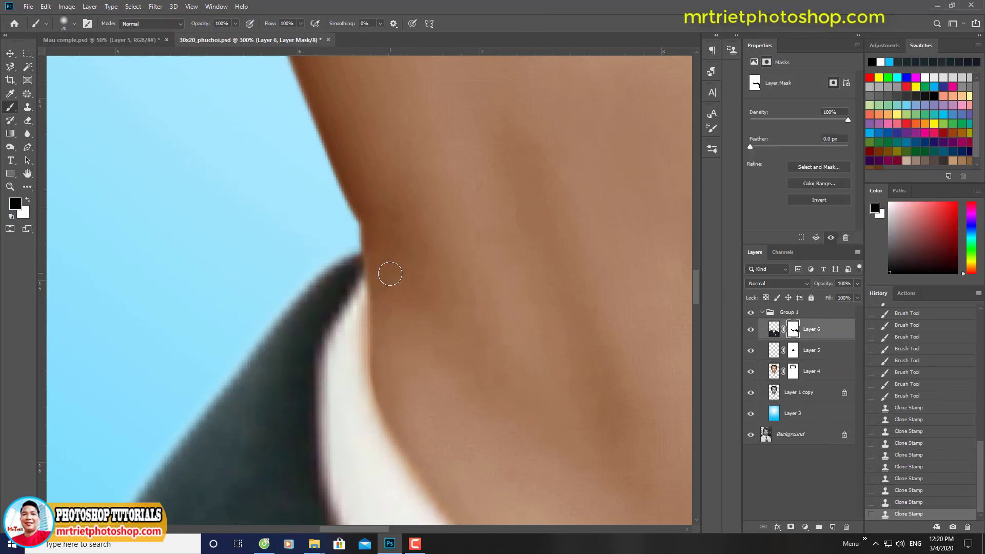
pyautogui.moveTo(387, 272); pyautogui.dragTo(387, 358)
pyautogui.moveTo(400, 308); pyautogui.dragTo(424, 364)
pyautogui.scroll(2, 424, 364)
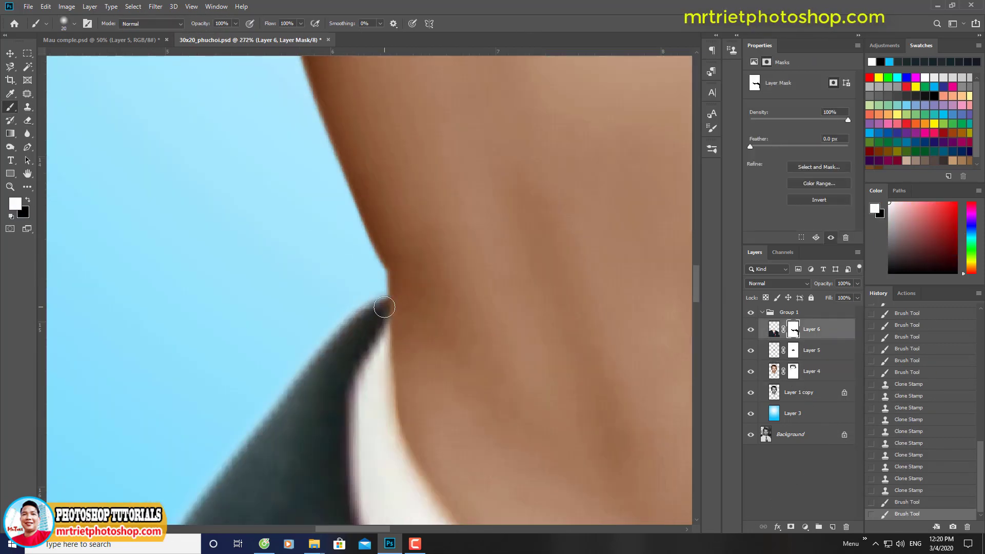
# Step: Toggle Group 1's visibility to compare the restored portrait with the original photo
pyautogui.hotkey('ctrl', '0')
pyautogui.moveTo(431, 315); pyautogui.dragTo(451, 315)
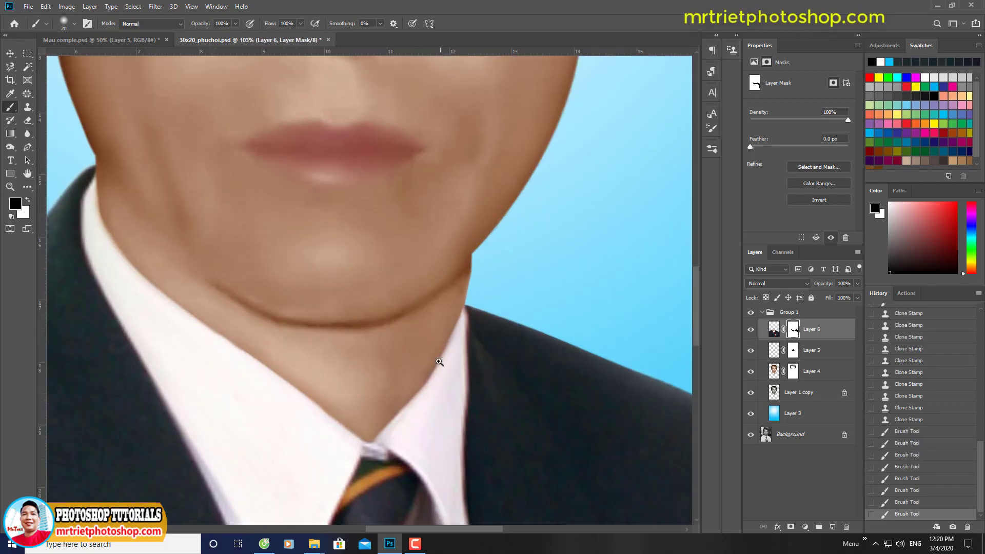
pyautogui.click(750, 312)
pyautogui.click(750, 313)
pyautogui.click(750, 312)
pyautogui.click(751, 313)
# Step: Smooth the right corner between jaw and neck on Layer 4 by cloning nearby skin with the Clone Stamp
pyautogui.click(773, 371)
pyautogui.moveTo(532, 256); pyautogui.dragTo(564, 256)
pyautogui.press('s')
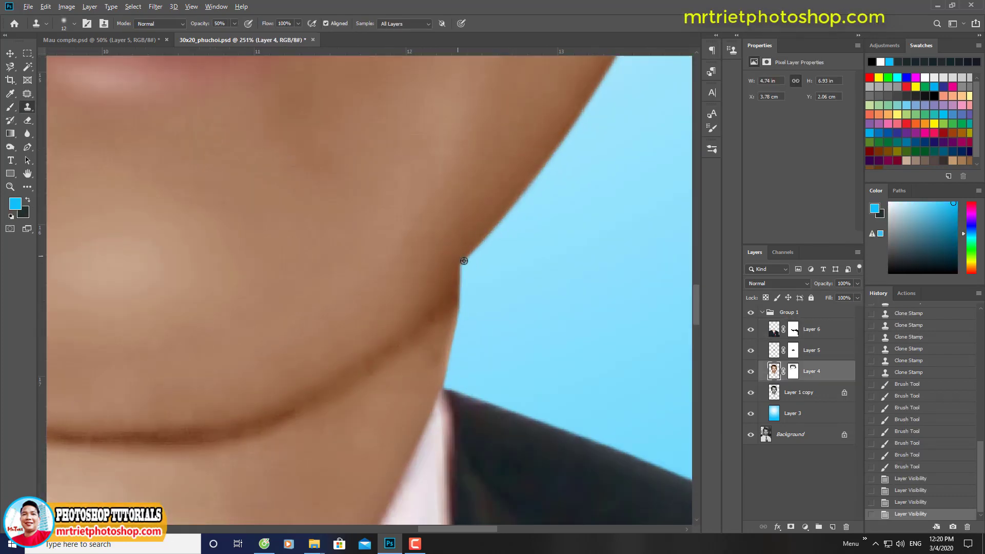
pyautogui.keyDown('alt'); pyautogui.click(458, 255); pyautogui.keyUp('alt')
pyautogui.click(461, 260)
pyautogui.click(462, 258)
pyautogui.keyDown('alt'); pyautogui.click(466, 241); pyautogui.keyUp('alt')
pyautogui.click(474, 240)
pyautogui.click(477, 238)
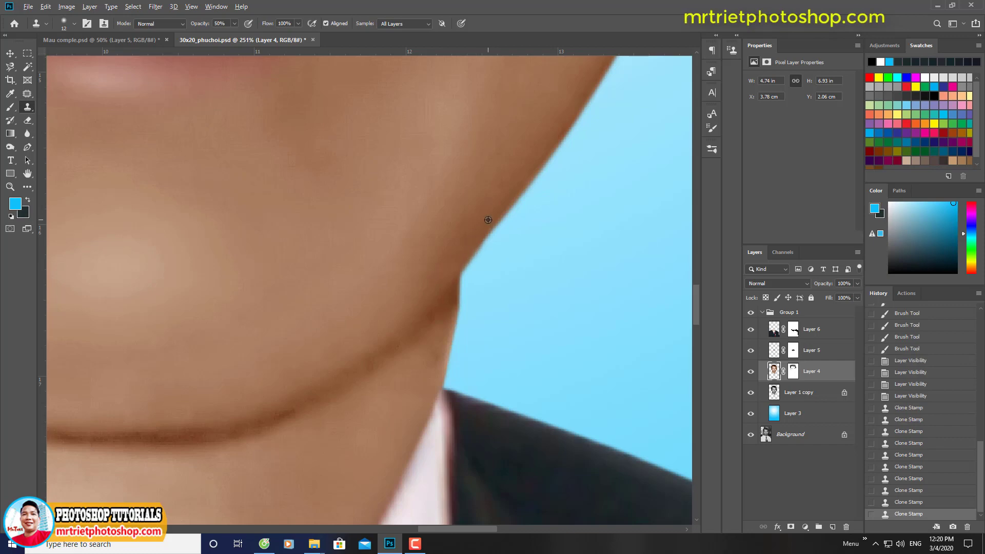
# Step: Try to clean the background edge beside the right jaw corner by painting black on Layer 6's mask
pyautogui.press('b')
pyautogui.press('d')
pyautogui.click(793, 328)
pyautogui.moveTo(480, 296); pyautogui.dragTo(492, 296)
pyautogui.click(477, 269)
pyautogui.click(466, 285)
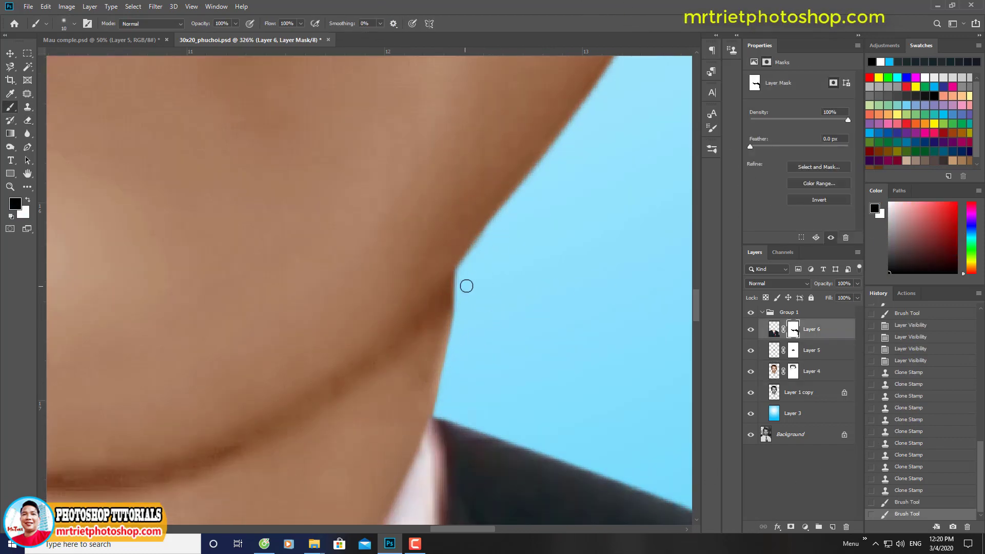
pyautogui.click(466, 286)
# Step: Paint black on Layer 4's mask along the right jaw and neck edge to tidy the outline
pyautogui.click(792, 368)
pyautogui.click(500, 236)
pyautogui.click(484, 254)
pyautogui.click(477, 272)
pyautogui.click(461, 296)
pyautogui.click(465, 288)
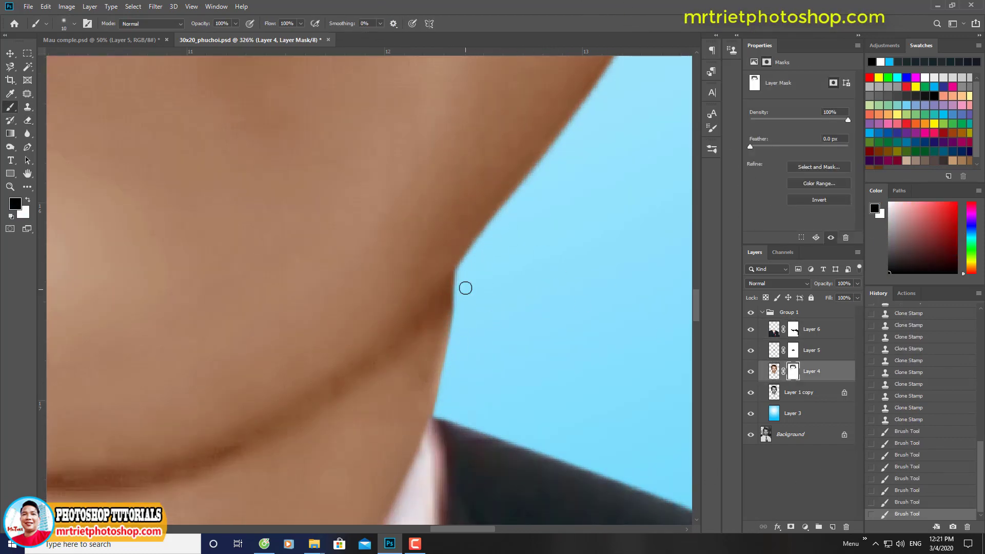
# Step: Outline the background area beside the right neck edge with the Pen, convert the path to a selection, and feather it
pyautogui.press('p')
pyautogui.moveTo(455, 270); pyautogui.dragTo(472, 263)
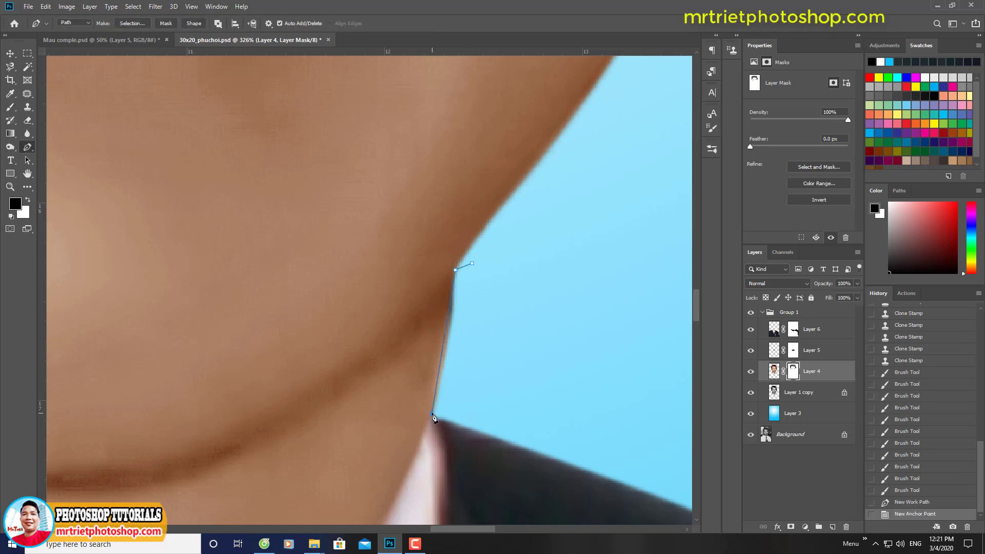
pyautogui.click(477, 417)
pyautogui.moveTo(555, 370); pyautogui.dragTo(554, 336)
pyautogui.click(541, 301)
pyautogui.hotkey('ctrl', 'Return')
pyautogui.hotkey('shift', 'F6')
pyautogui.press('Return')
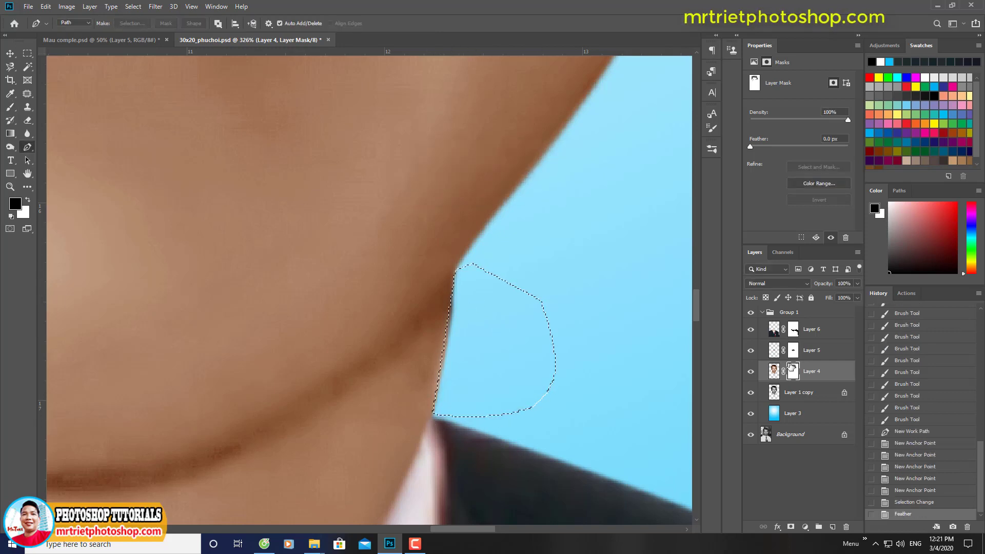
# Step: Unlock Layer 1 copy and clear the selected background area beside the neck on it and on Layer 4's mask
pyautogui.press('Delete')
pyautogui.click(798, 393)
pyautogui.click(765, 298)
pyautogui.press('Delete')
pyautogui.press('d')
pyautogui.click(792, 371)
pyautogui.press('Delete')
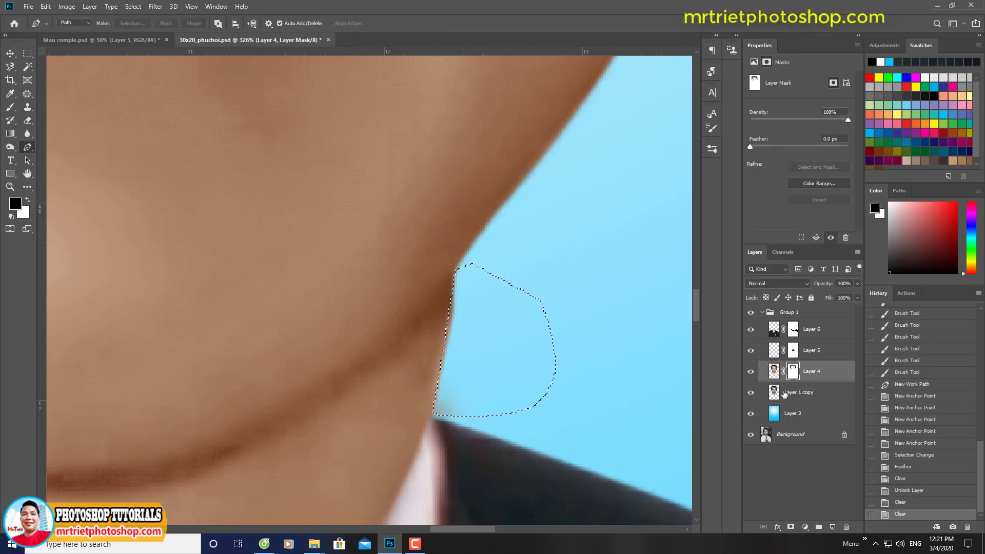
# Step: Bring the selection back through the history, clear it to black on Layer 4's mask, deselect, and save the document
pyautogui.hotkey('ctrl', 'd')
pyautogui.click(751, 351)
pyautogui.click(751, 351)
pyautogui.click(752, 350)
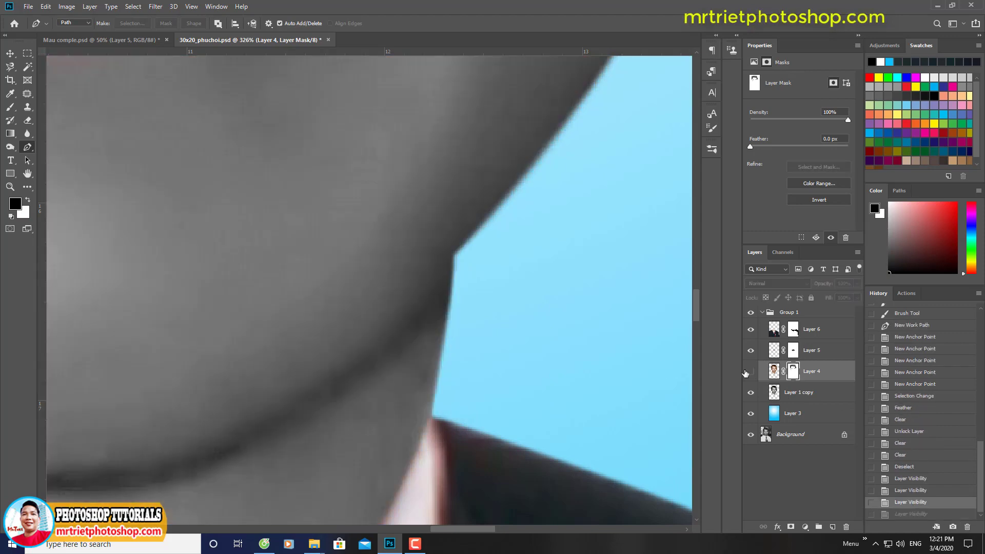
pyautogui.click(751, 351)
pyautogui.click(901, 455)
pyautogui.press('x')
pyautogui.press('Delete')
pyautogui.hotkey('ctrl', 'd')
pyautogui.moveTo(583, 367); pyautogui.dragTo(476, 329)
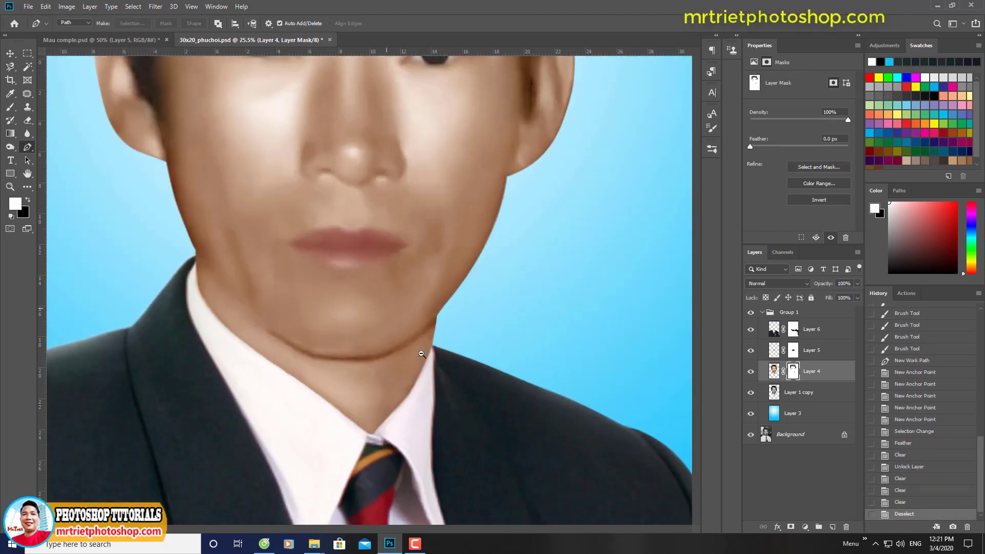
pyautogui.hotkey('ctrl', '0')
pyautogui.hotkey('ctrl', 's')
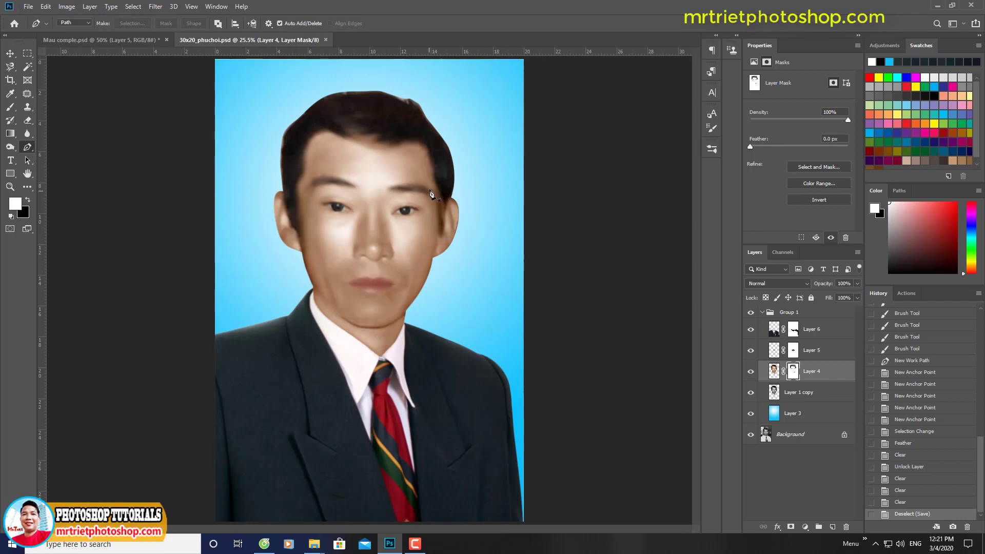
# Step: Adjust the suit on Layer 6 with Levels, using black input 5 and midtones 1.15, and save the document
pyautogui.press('i')
pyautogui.click(493, 128)
pyautogui.click(811, 329)
pyautogui.hotkey('ctrl', 'l')
pyautogui.click(743, 154)
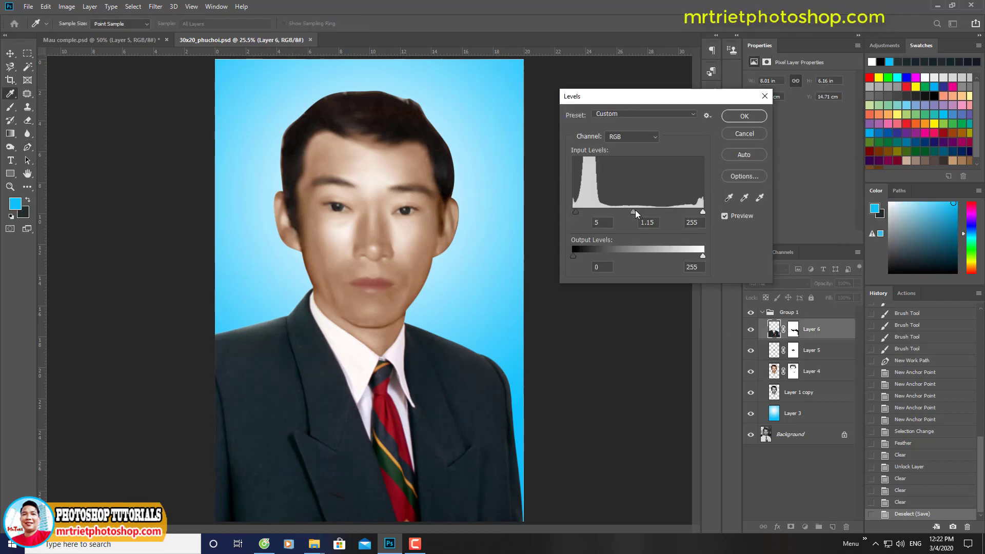
pyautogui.press('Return')
pyautogui.press('p')
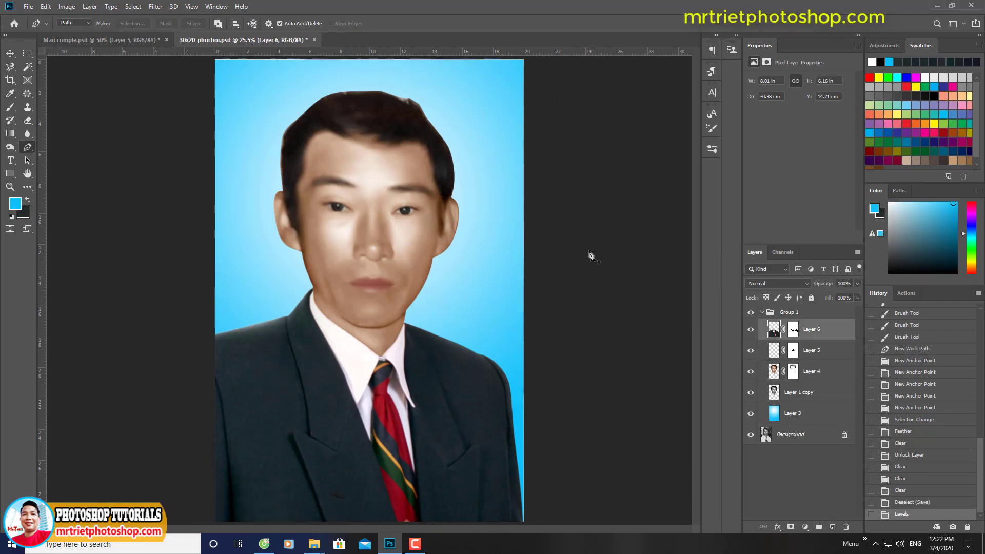
pyautogui.hotkey('ctrl', 'l')
pyautogui.press('Return')
pyautogui.hotkey('ctrl', 's')
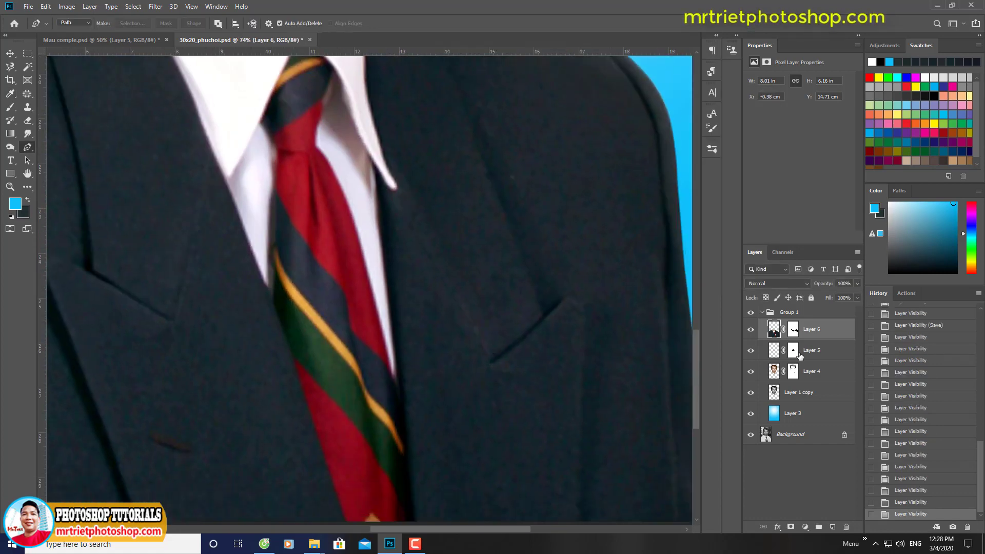
# Step: Clone clean fabric over the light specks on the jacket's right lapel with the Clone Stamp at 50% opacity
pyautogui.scroll(1, 526, 226)
pyautogui.press('g')
pyautogui.rightClick(525, 205)
pyautogui.press('Escape')
pyautogui.press('s')
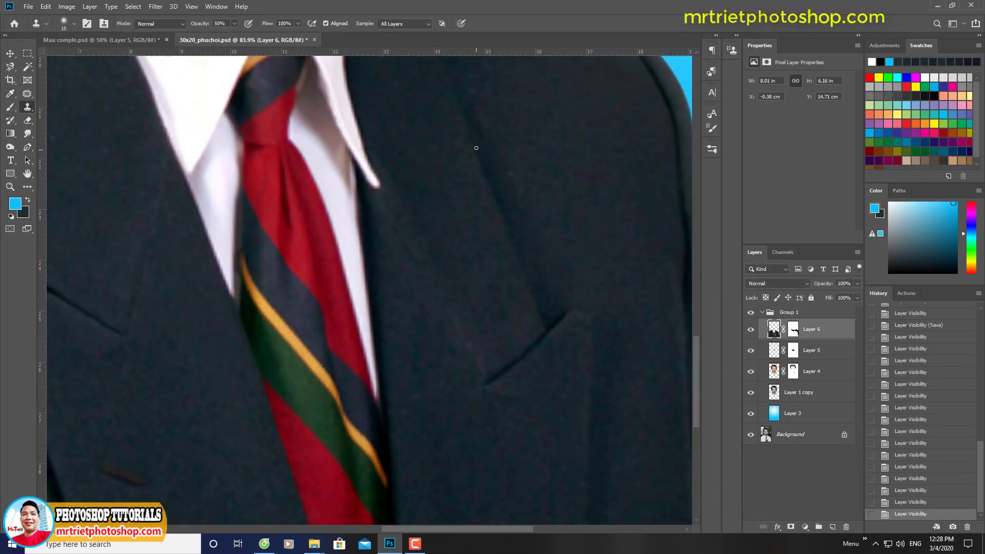
pyautogui.click(510, 175)
pyautogui.click(519, 184)
pyautogui.click(520, 186)
pyautogui.click(514, 177)
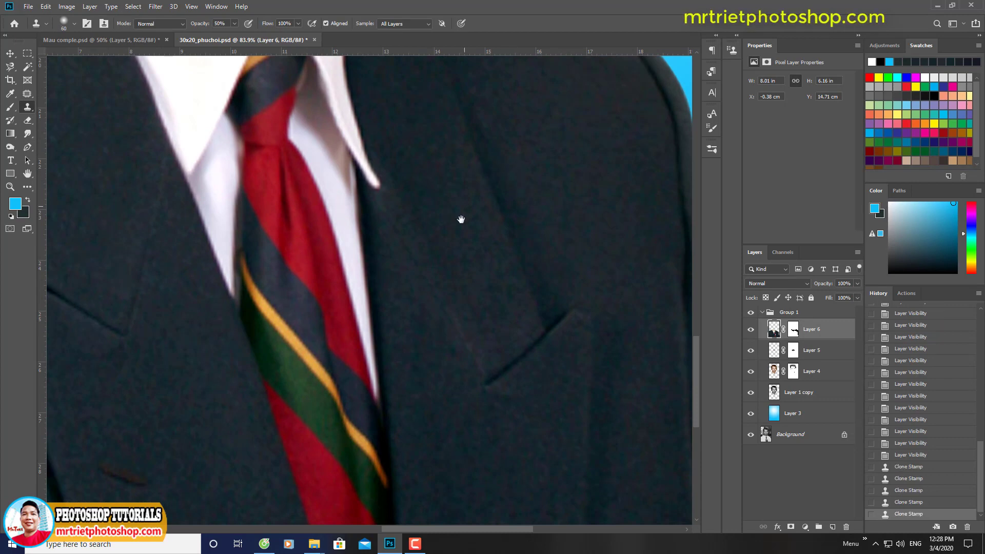
# Step: Clone away the remaining faint marks on the dark fabric between the collar tip, tie and right lapel notch
pyautogui.scroll(3, 477, 241)
pyautogui.click(519, 220)
pyautogui.scroll(-2, 374, 225)
pyautogui.scroll(3, 374, 224)
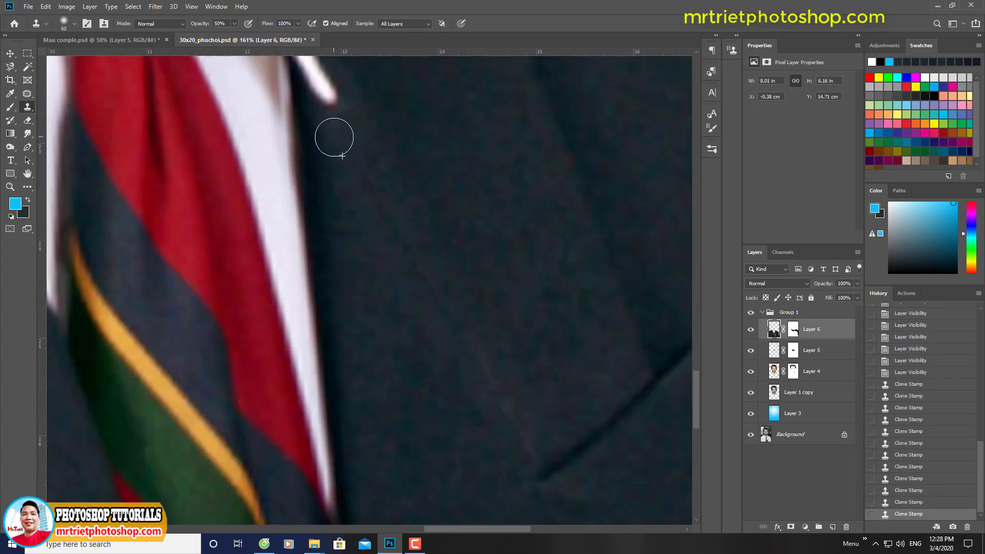
pyautogui.click(333, 137)
pyautogui.scroll(-2, 449, 292)
pyautogui.click(449, 294)
pyautogui.scroll(-2, 484, 359)
pyautogui.scroll(2, 491, 329)
pyautogui.rightClick(467, 249)
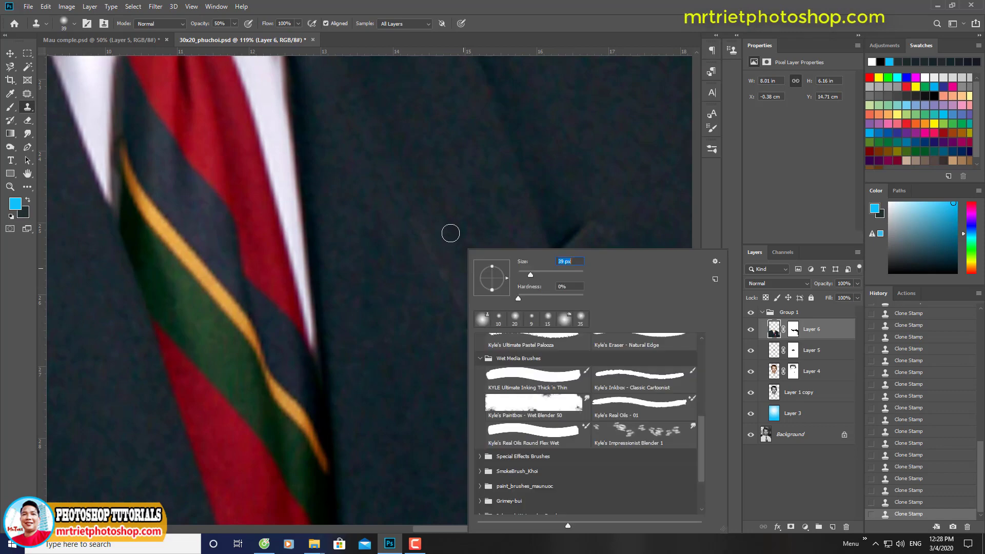
pyautogui.press('Escape')
# Step: Sharpen the suit on Layer 6 with the Unsharp Mask filter
pyautogui.scroll(-3, 462, 267)
pyautogui.click(156, 6)
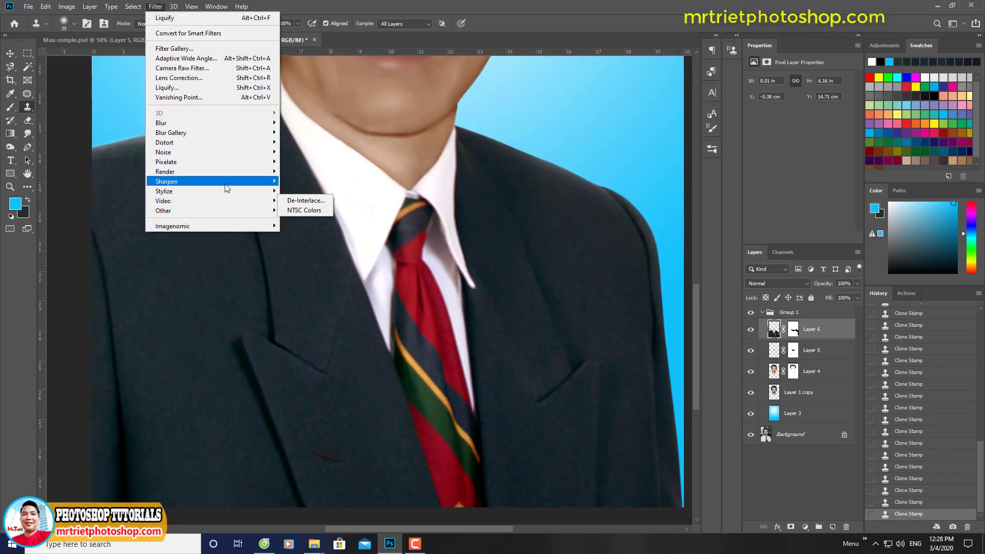
pyautogui.click(307, 230)
pyautogui.moveTo(488, 89); pyautogui.dragTo(576, 112)
pyautogui.click(639, 115)
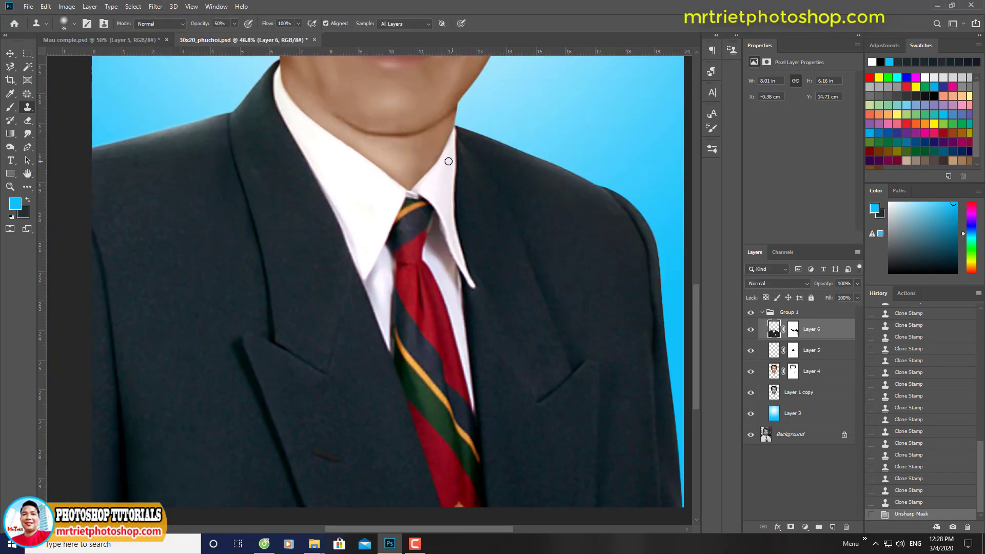
# Step: Paint with the History Brush along the shirt collar and neckline edges to bring back their unsharpened look
pyautogui.scroll(5, 448, 161)
pyautogui.press('j')
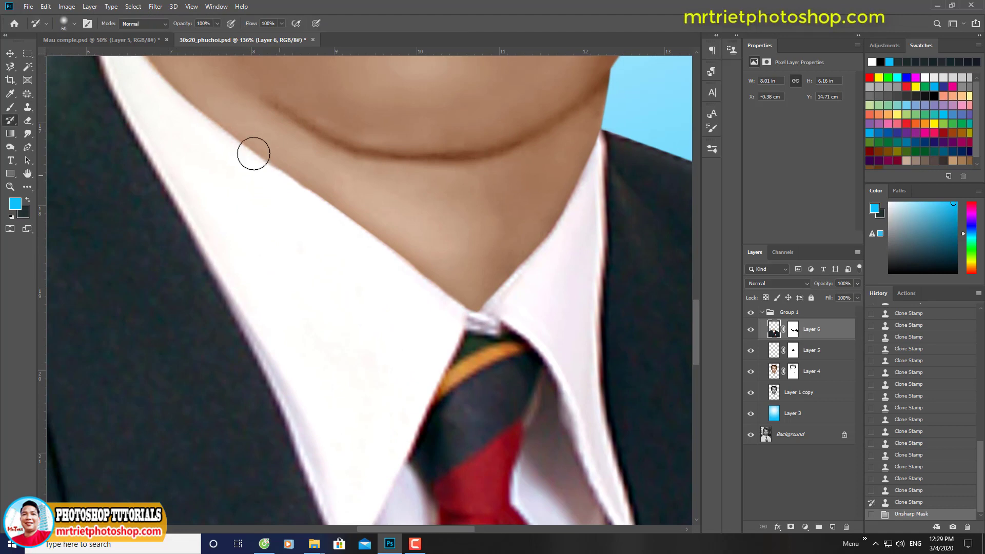
pyautogui.moveTo(254, 153); pyautogui.dragTo(405, 262)
pyautogui.moveTo(405, 262); pyautogui.dragTo(485, 285)
pyautogui.moveTo(567, 161); pyautogui.dragTo(545, 245)
pyautogui.moveTo(183, 91); pyautogui.dragTo(278, 249)
# Step: Soften the collar edges against the neck with the Blur tool at 50% strength and save the document
pyautogui.click(28, 134)
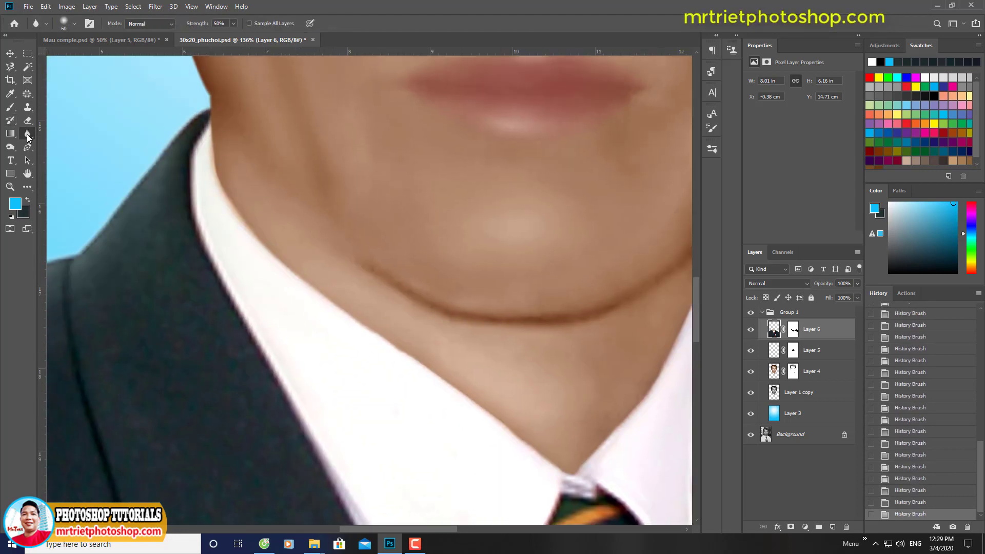
pyautogui.moveTo(421, 364); pyautogui.dragTo(298, 238)
pyautogui.moveTo(415, 314)
pyautogui.mouseDown()
pyautogui.moveTo(512, 257)
pyautogui.moveTo(479, 287)
pyautogui.mouseUp()
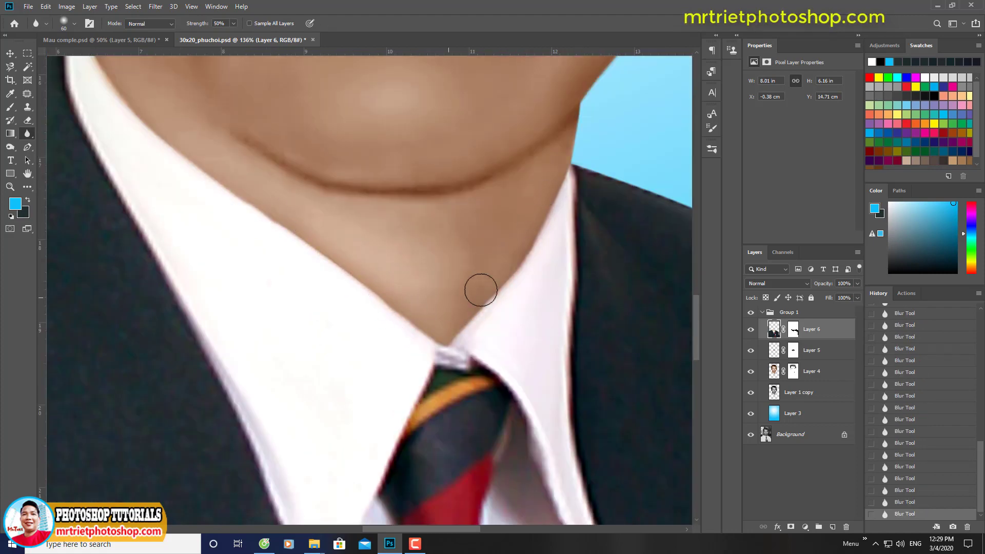
pyautogui.hotkey('ctrl', '0')
pyautogui.hotkey('ctrl', 's')
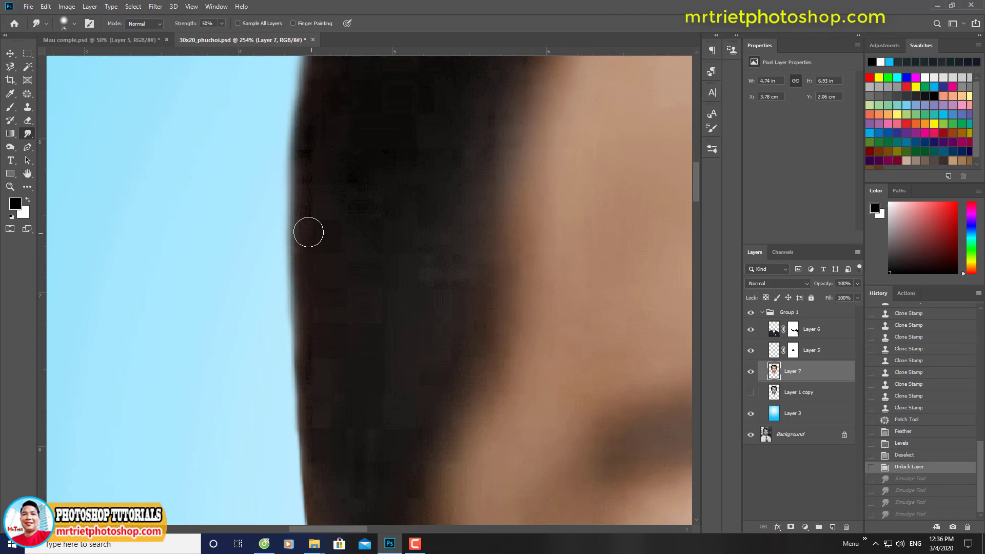
# Step: Smudge fine strands at 50% strength along the left hair edge above the ear on Layer 7
pyautogui.moveTo(307, 229)
pyautogui.mouseDown()
pyautogui.moveTo(289, 241)
pyautogui.moveTo(303, 353)
pyautogui.mouseUp()
pyautogui.scroll(-3, 314, 271)
pyautogui.scroll(3, 315, 270)
pyautogui.moveTo(290, 272)
pyautogui.mouseDown()
pyautogui.moveTo(293, 334)
pyautogui.moveTo(303, 384)
pyautogui.mouseUp()
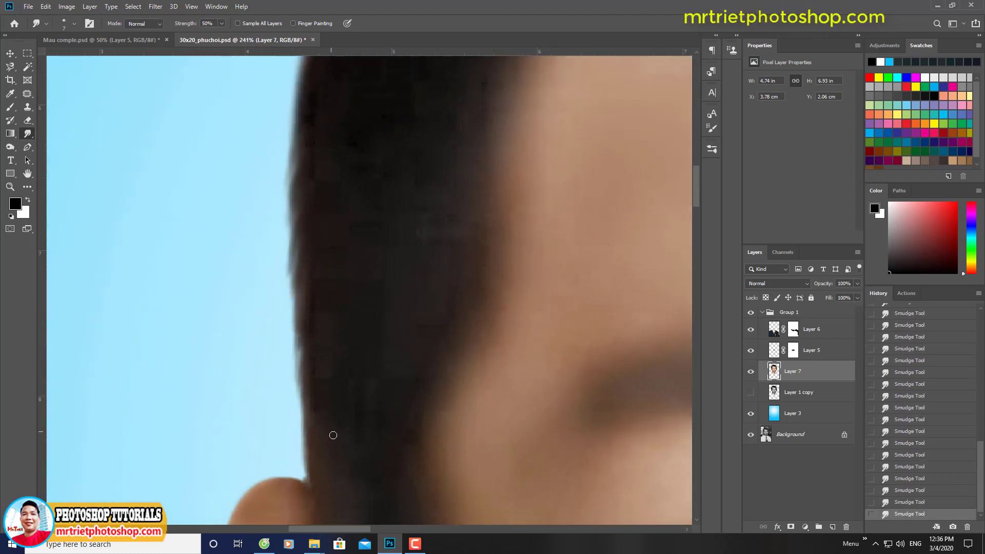
pyautogui.scroll(1, 316, 470)
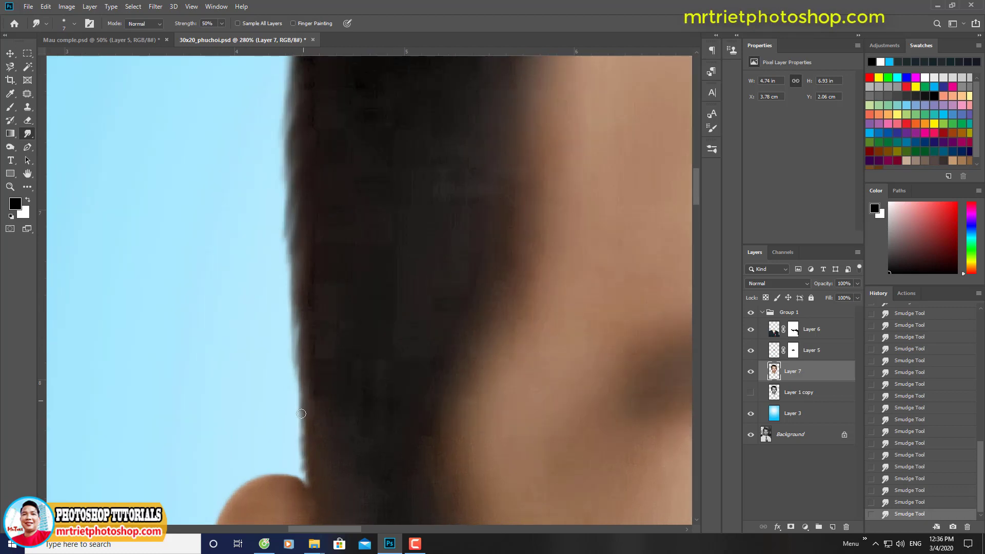
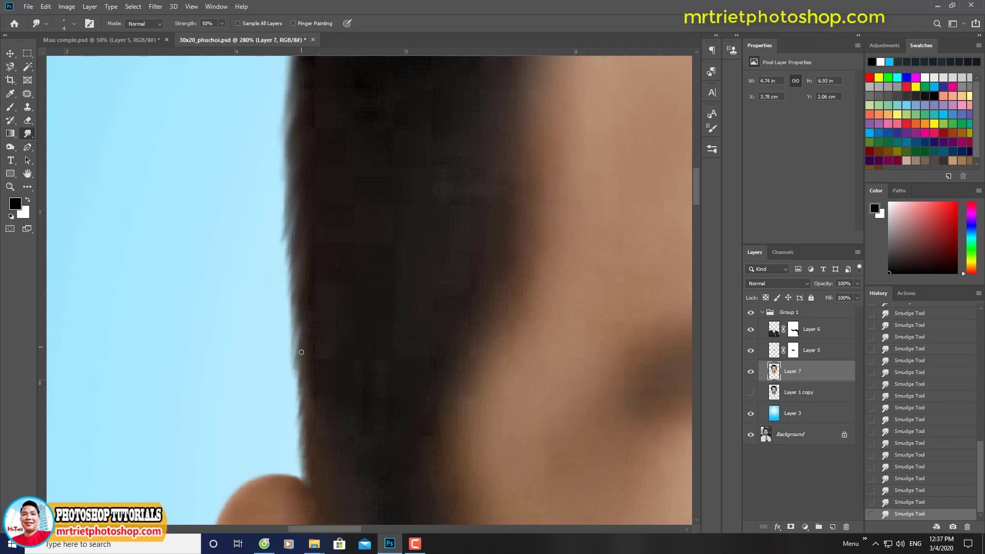
pyautogui.scroll(-2, 301, 351)
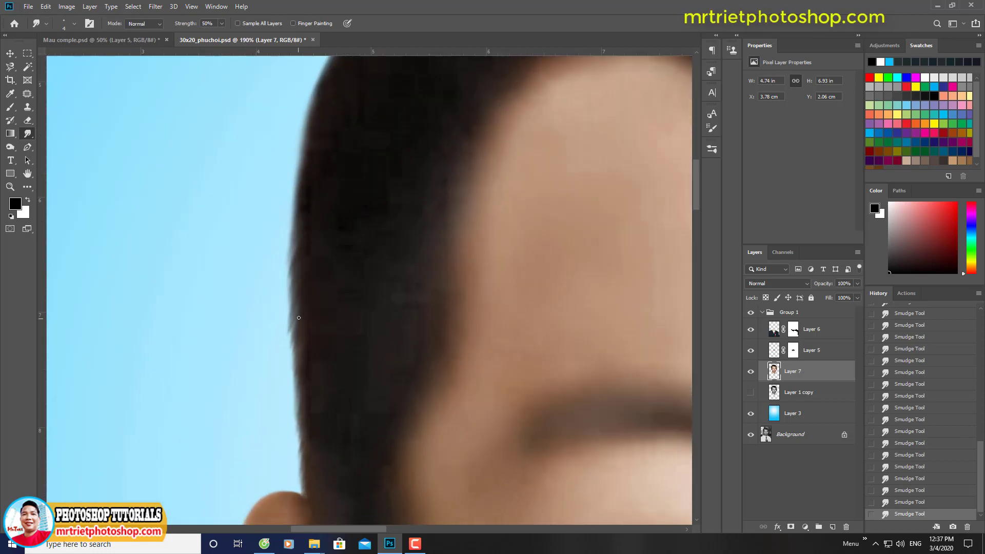
pyautogui.scroll(-2, 298, 318)
pyautogui.scroll(4, 292, 326)
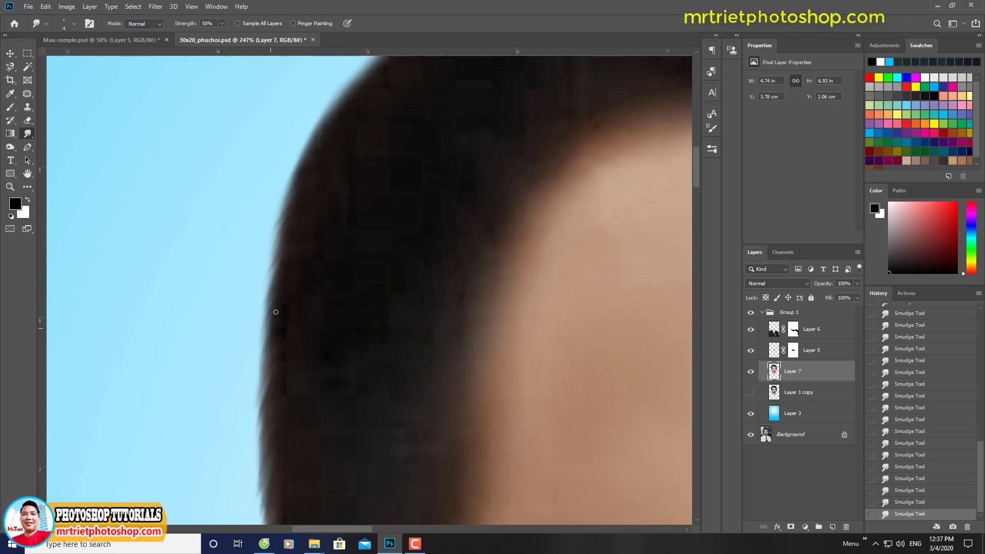
# Step: Smudge short hair strands into the background along the upper-left curve of the hair on Layer 7
pyautogui.scroll(-2, 257, 391)
pyautogui.scroll(3, 220, 330)
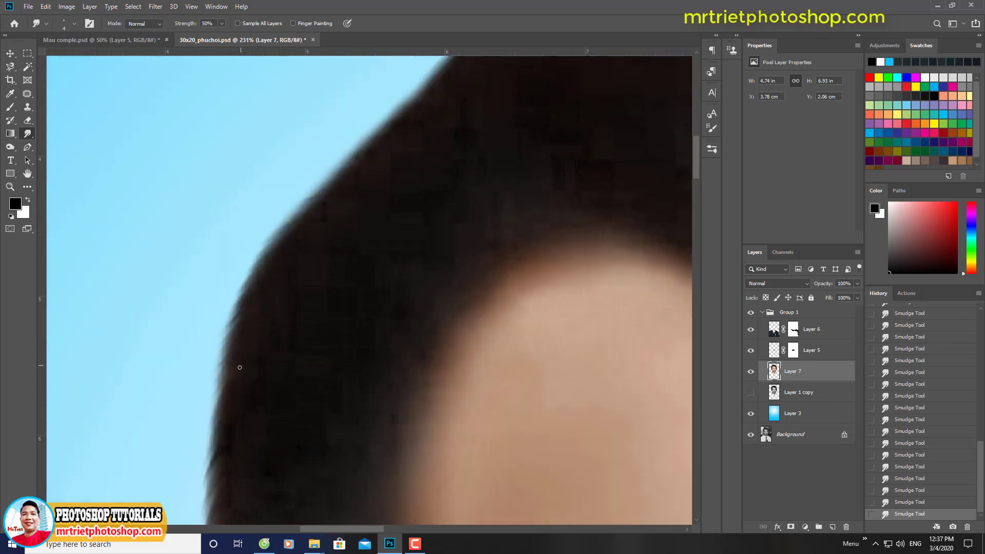
pyautogui.scroll(-2, 239, 367)
pyautogui.scroll(2, 332, 321)
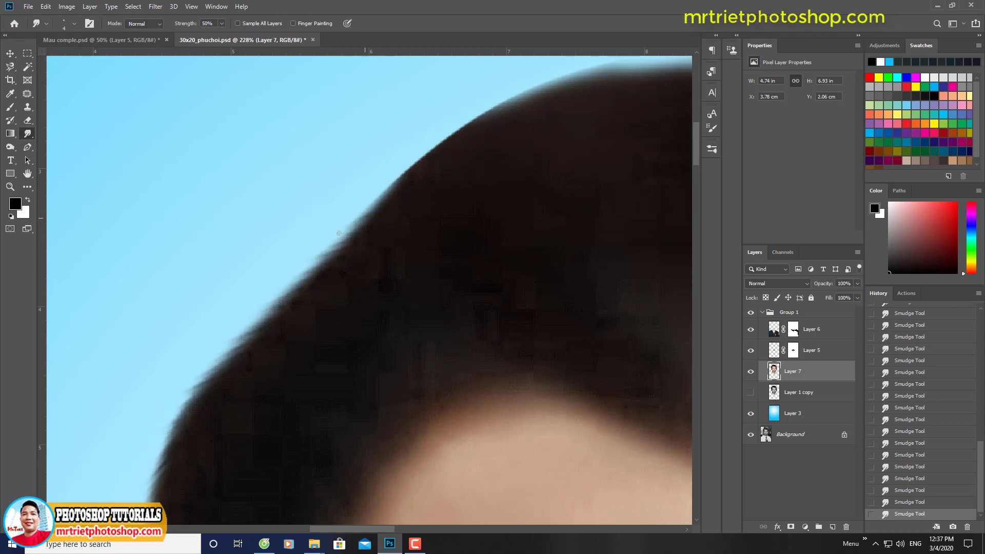
pyautogui.scroll(-2, 285, 220)
pyautogui.scroll(2, 397, 245)
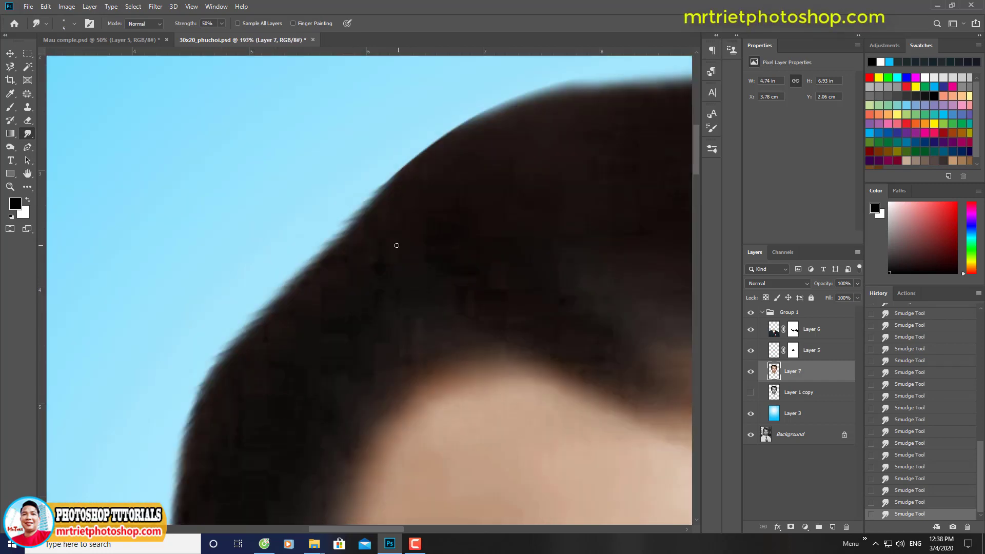
pyautogui.moveTo(368, 211)
pyautogui.mouseDown()
pyautogui.moveTo(303, 256)
pyautogui.moveTo(324, 259)
pyautogui.moveTo(273, 310)
pyautogui.mouseUp()
# Step: Refine the strands where the upper-left hair curve meets the crown with a small Smudge brush
pyautogui.scroll(-2, 288, 297)
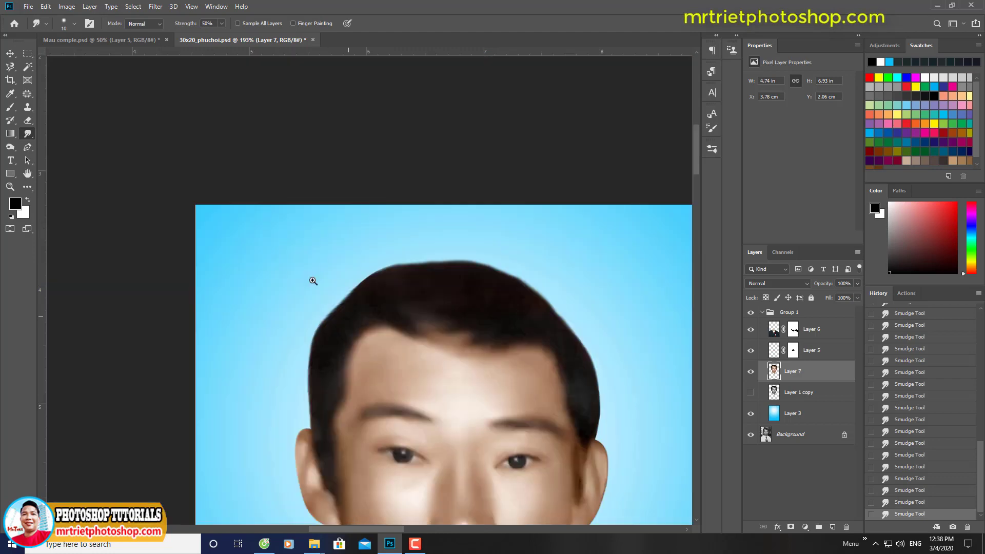
pyautogui.scroll(3, 311, 279)
pyautogui.moveTo(363, 230); pyautogui.dragTo(323, 248)
pyautogui.moveTo(407, 225)
pyautogui.mouseDown()
pyautogui.moveTo(321, 252)
pyautogui.moveTo(323, 263)
pyautogui.moveTo(307, 261)
pyautogui.moveTo(317, 264)
pyautogui.moveTo(273, 296)
pyautogui.mouseUp()
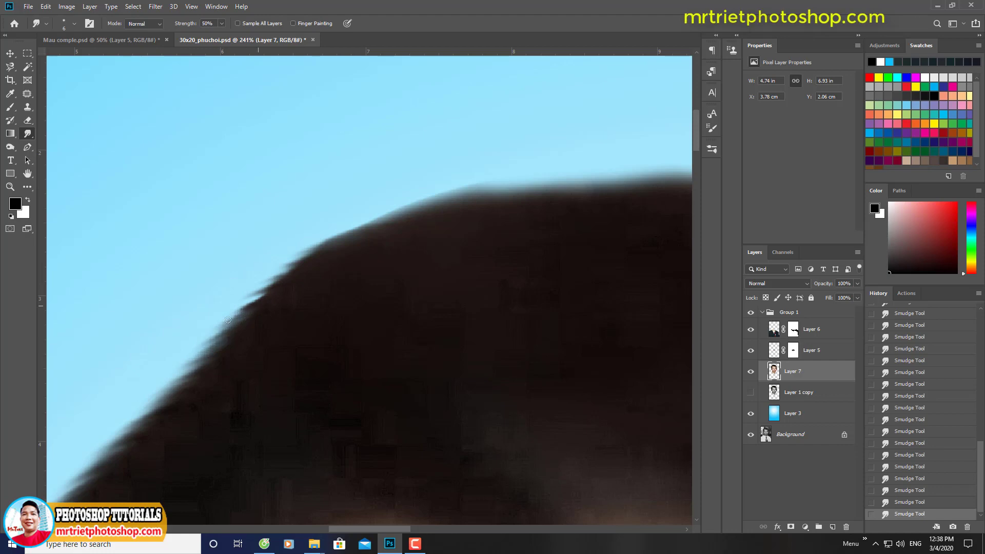
pyautogui.scroll(-2, 260, 358)
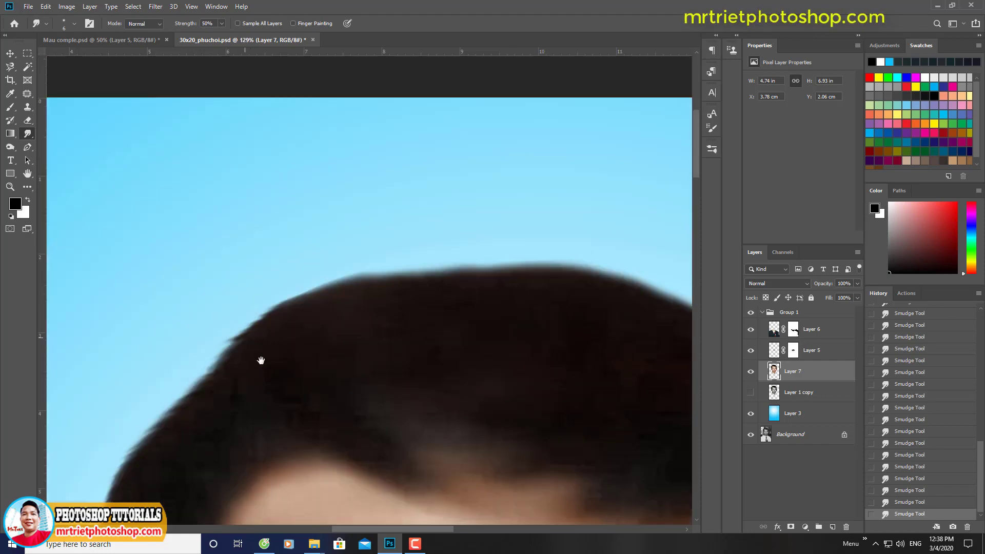
pyautogui.scroll(2, 229, 341)
pyautogui.scroll(-1, 223, 358)
pyautogui.scroll(3, 257, 388)
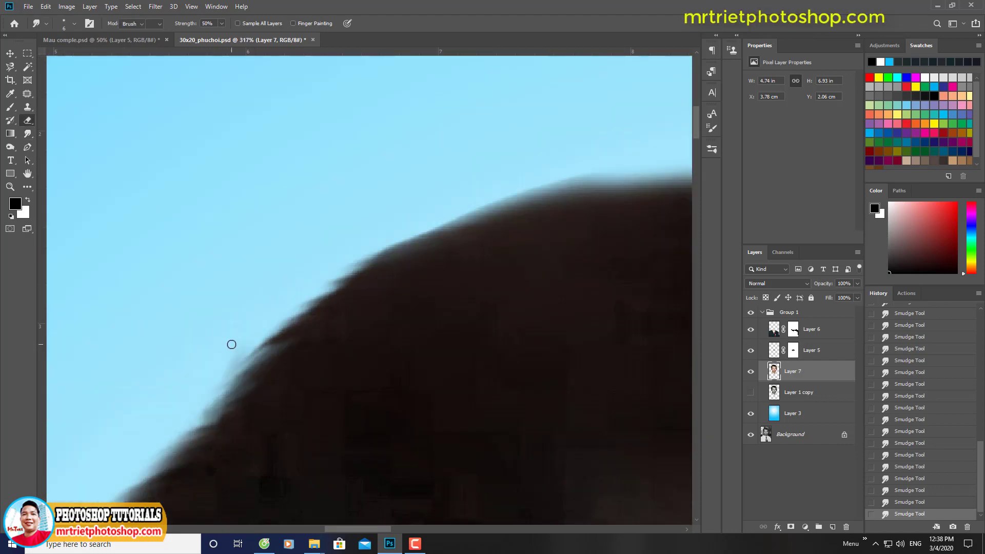
# Step: Erase the uneven bump on the upper-left hair edge and smudge the trimmed outline into strands
pyautogui.press('e')
pyautogui.rightClick(241, 340)
pyautogui.doubleClick(365, 327)
pyautogui.moveTo(232, 366); pyautogui.dragTo(244, 352)
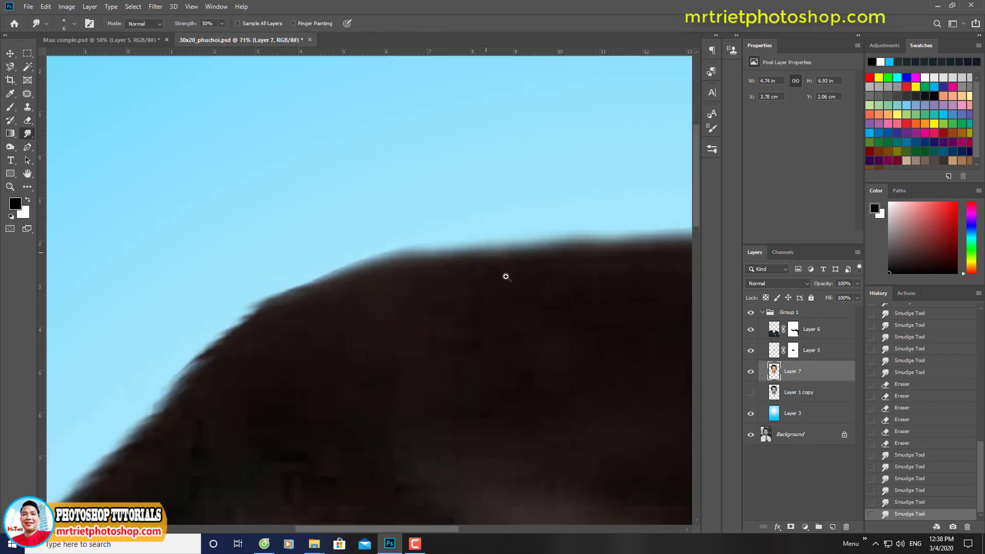
# Step: Trim the blurry top edge of the hair with the Eraser, undoing one stroke along the way
pyautogui.moveTo(506, 276); pyautogui.dragTo(528, 277)
pyautogui.press('e')
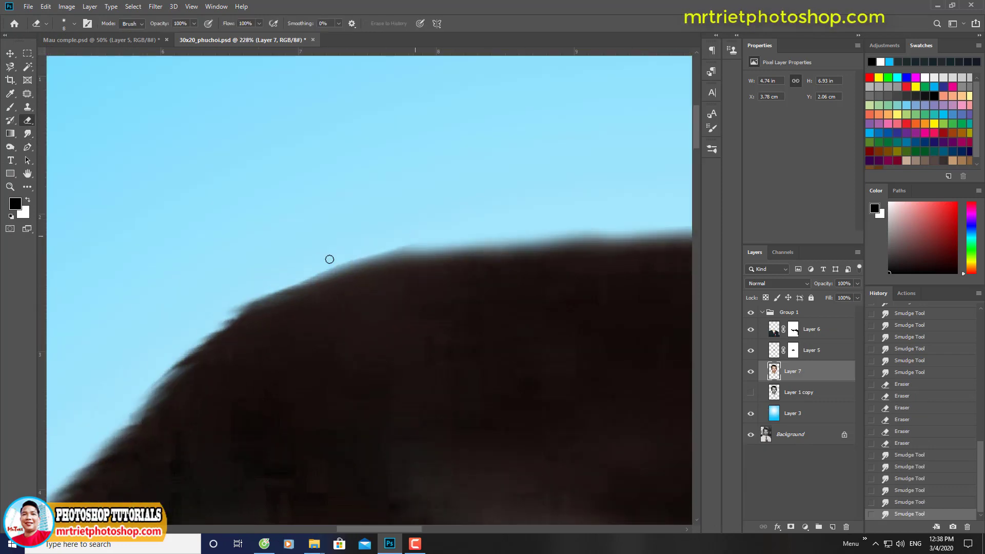
pyautogui.rightClick(357, 249)
pyautogui.moveTo(330, 260)
pyautogui.mouseDown()
pyautogui.moveTo(342, 254)
pyautogui.moveTo(315, 268)
pyautogui.moveTo(409, 246)
pyautogui.mouseUp()
pyautogui.hotkey('ctrl', 'z')
pyautogui.moveTo(446, 244)
pyautogui.mouseDown()
pyautogui.moveTo(302, 275)
pyautogui.moveTo(623, 231)
pyautogui.mouseUp()
# Step: Smudge the trimmed edge on the left part of the hair's top outward into fine strands
pyautogui.press('r')
pyautogui.moveTo(354, 274); pyautogui.dragTo(287, 285)
pyautogui.moveTo(335, 282); pyautogui.dragTo(274, 289)
pyautogui.moveTo(345, 285)
pyautogui.mouseDown()
pyautogui.moveTo(270, 292)
pyautogui.moveTo(195, 341)
pyautogui.mouseUp()
pyautogui.scroll(-5, 226, 297)
pyautogui.scroll(4, 330, 297)
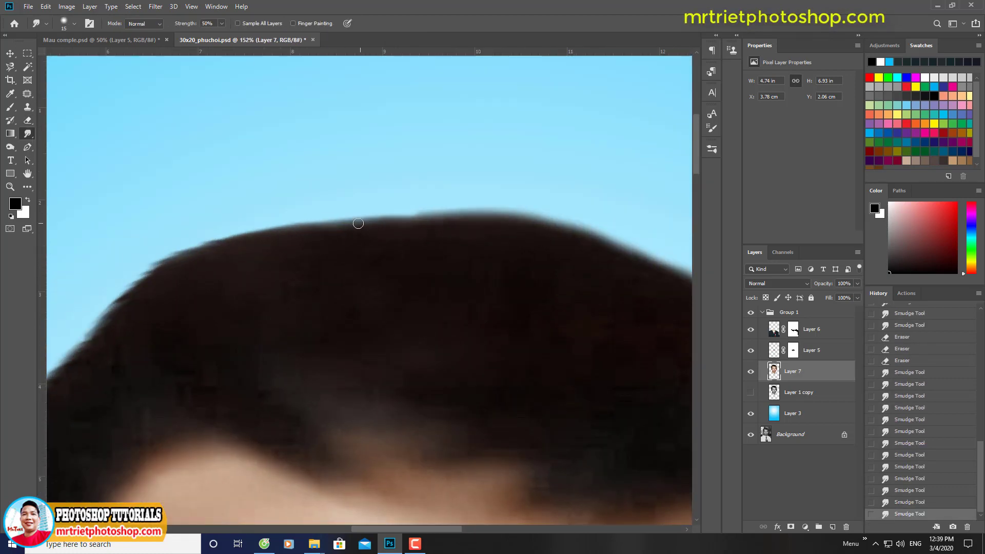
# Step: Smudge strands leftward along the middle of the hair's top edge, using a smaller brush for the finer ones
pyautogui.moveTo(358, 223); pyautogui.dragTo(195, 241)
pyautogui.press('[')
pyautogui.press('[')
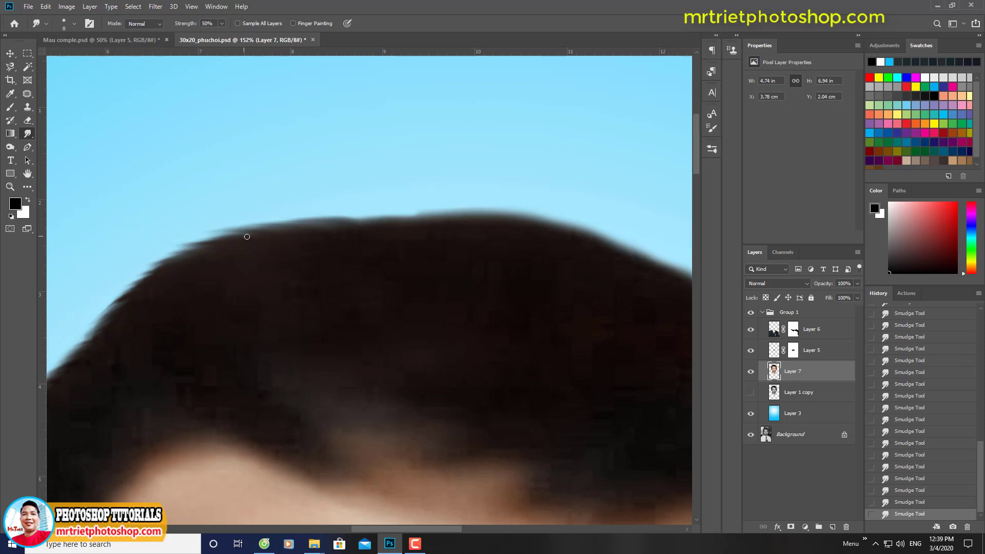
pyautogui.scroll(2, 338, 263)
pyautogui.moveTo(366, 242); pyautogui.dragTo(237, 256)
pyautogui.scroll(-3, 393, 255)
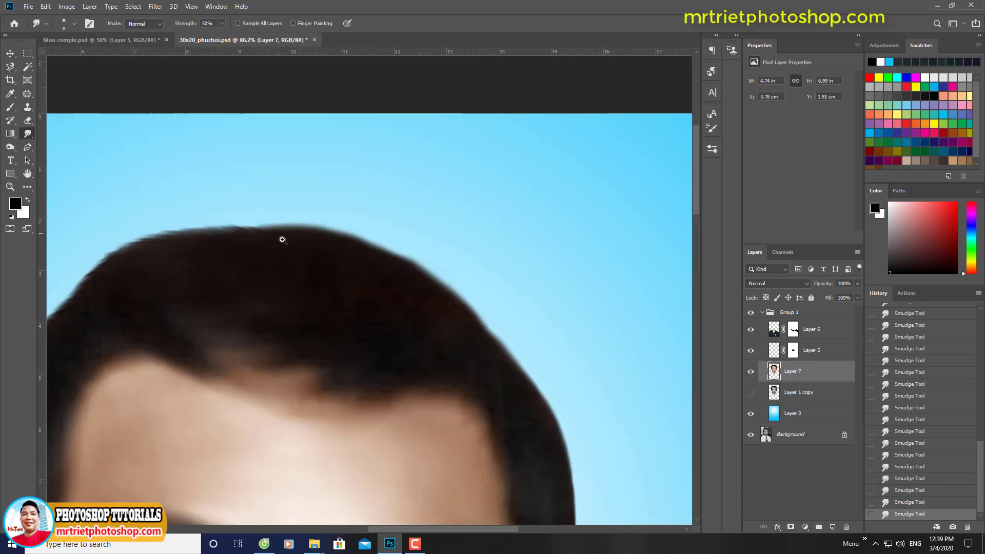
# Step: Erase the soft fringe along the crown's top edge just right of the smudged strands
pyautogui.scroll(3, 279, 235)
pyautogui.press('e')
pyautogui.moveTo(378, 216)
pyautogui.mouseDown()
pyautogui.moveTo(299, 210)
pyautogui.moveTo(495, 233)
pyautogui.moveTo(545, 268)
pyautogui.moveTo(418, 231)
pyautogui.mouseUp()
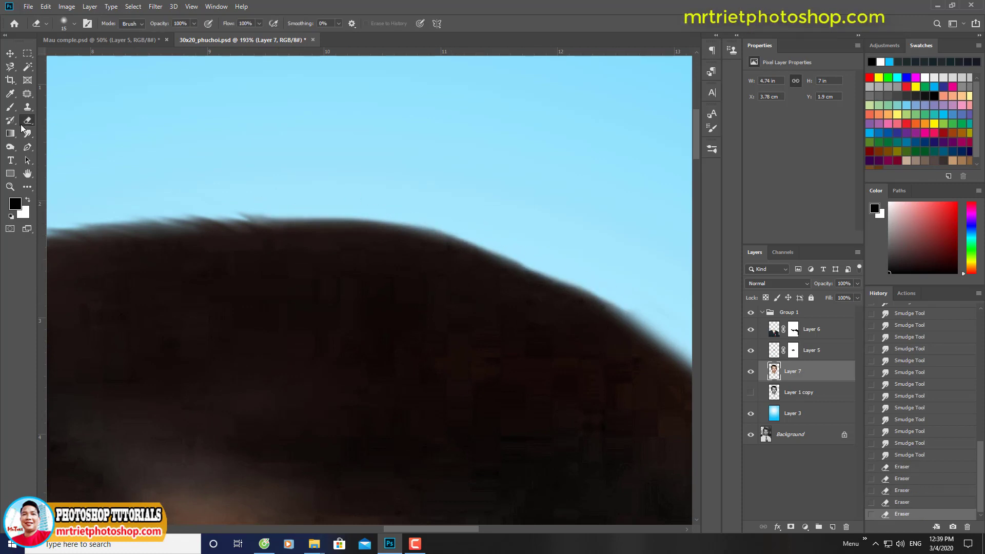
# Step: Smudge the crown's top edge outward into fine strands in both directions, varying the brush size between strokes
pyautogui.click(27, 133)
pyautogui.moveTo(302, 218); pyautogui.dragTo(182, 213)
pyautogui.scroll(-8, 401, 216)
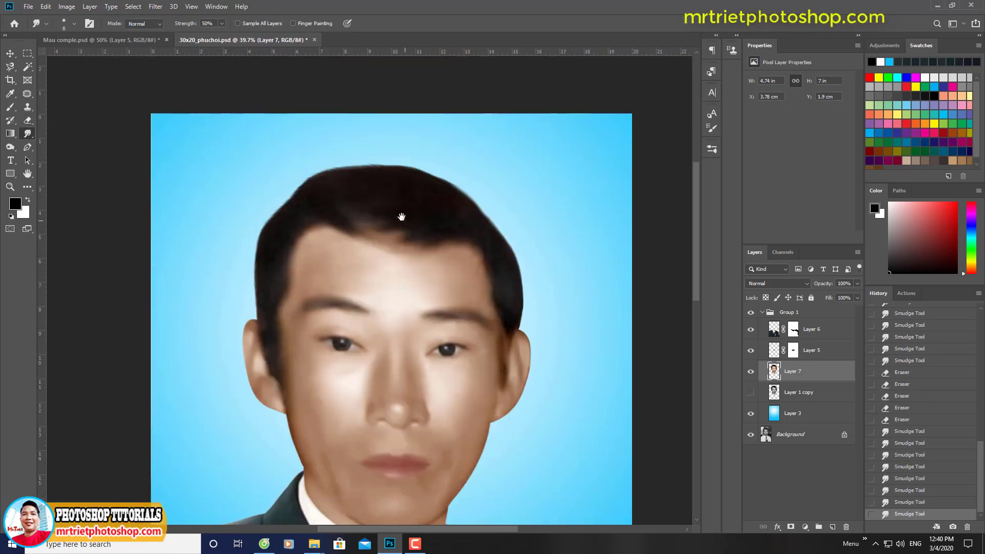
pyautogui.scroll(10, 401, 216)
pyautogui.moveTo(380, 141)
pyautogui.mouseDown()
pyautogui.moveTo(345, 147)
pyautogui.moveTo(355, 128)
pyautogui.moveTo(500, 141)
pyautogui.mouseUp()
pyautogui.scroll(-4, 409, 115)
pyautogui.scroll(5, 365, 202)
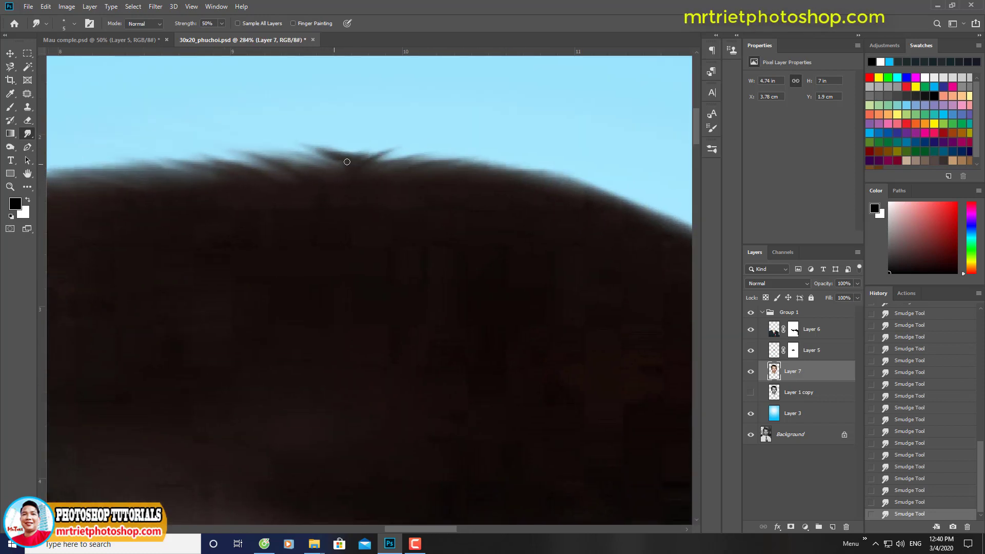
pyautogui.press(']')
pyautogui.moveTo(279, 155)
pyautogui.mouseDown()
pyautogui.moveTo(340, 177)
pyautogui.moveTo(283, 165)
pyautogui.moveTo(336, 163)
pyautogui.mouseUp()
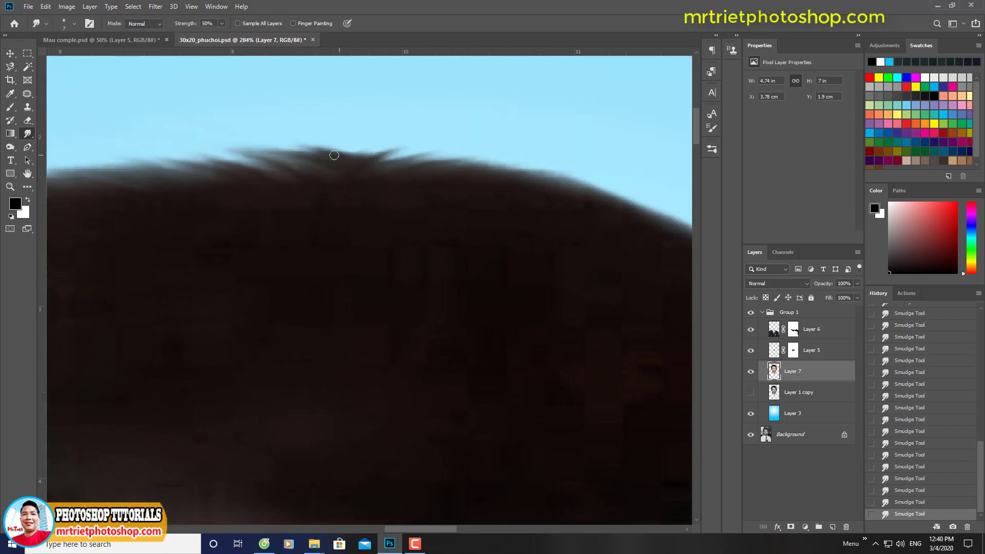
pyautogui.press(']')
pyautogui.press(']')
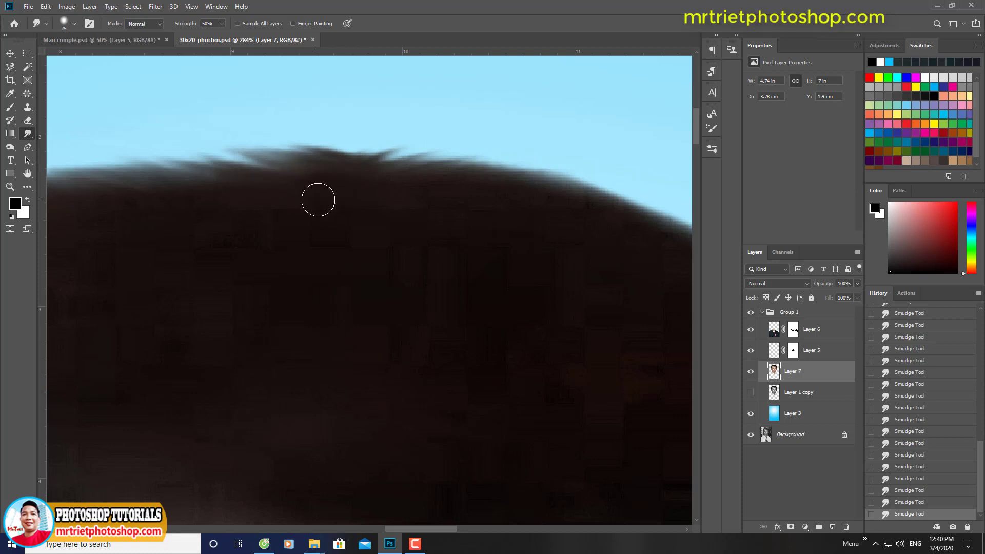
# Step: Smudge strands with a smaller brush from the crown down the start of the hair's right slope
pyautogui.scroll(-4, 318, 200)
pyautogui.scroll(4, 333, 204)
pyautogui.press('[')
pyautogui.press('[')
pyautogui.press('[')
pyautogui.press('[')
pyautogui.press('[')
pyautogui.press('[')
pyautogui.moveTo(313, 187)
pyautogui.mouseDown()
pyautogui.moveTo(492, 202)
pyautogui.moveTo(599, 235)
pyautogui.mouseUp()
pyautogui.moveTo(506, 216); pyautogui.dragTo(648, 257)
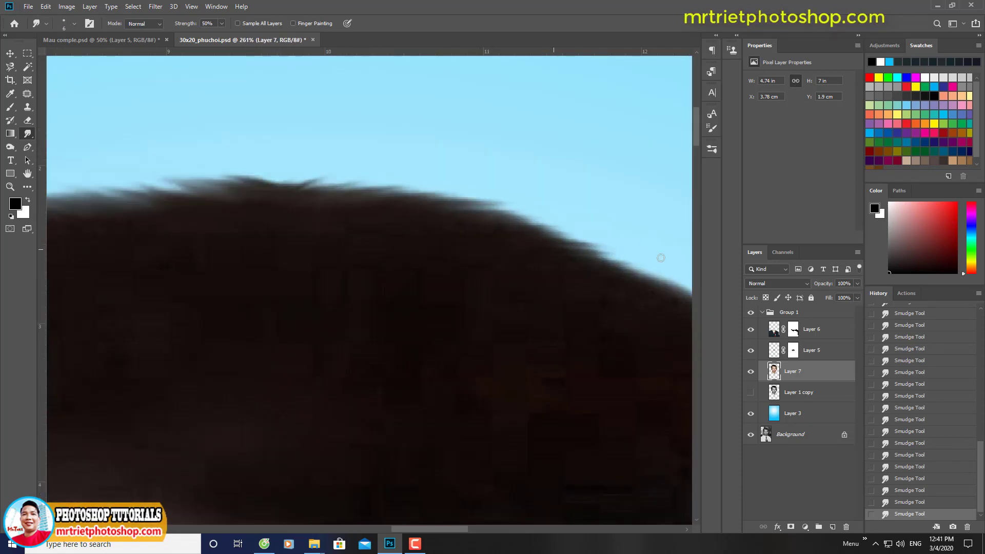
# Step: Smudge the soft hair edge along the upper right curve of the head into short strands following its direction
pyautogui.scroll(-4, 464, 215)
pyautogui.scroll(4, 420, 148)
pyautogui.moveTo(419, 149)
pyautogui.mouseDown()
pyautogui.moveTo(465, 163)
pyautogui.moveTo(466, 202)
pyautogui.moveTo(553, 242)
pyautogui.moveTo(564, 273)
pyautogui.moveTo(451, 170)
pyautogui.mouseUp()
pyautogui.moveTo(522, 229)
pyautogui.mouseDown()
pyautogui.moveTo(577, 292)
pyautogui.moveTo(560, 264)
pyautogui.mouseUp()
pyautogui.moveTo(474, 185); pyautogui.dragTo(527, 220)
pyautogui.moveTo(443, 164); pyautogui.dragTo(459, 206)
pyautogui.moveTo(315, 144); pyautogui.dragTo(418, 132)
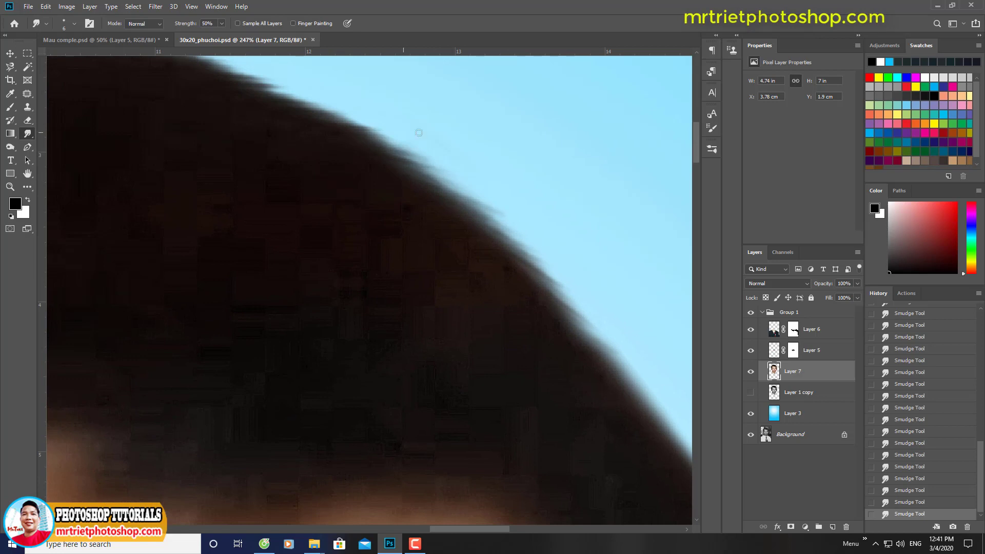
pyautogui.moveTo(317, 112); pyautogui.dragTo(397, 150)
# Step: Smudge fine strands down the right side of the hair, from the upper curve to temple level
pyautogui.scroll(-5, 411, 168)
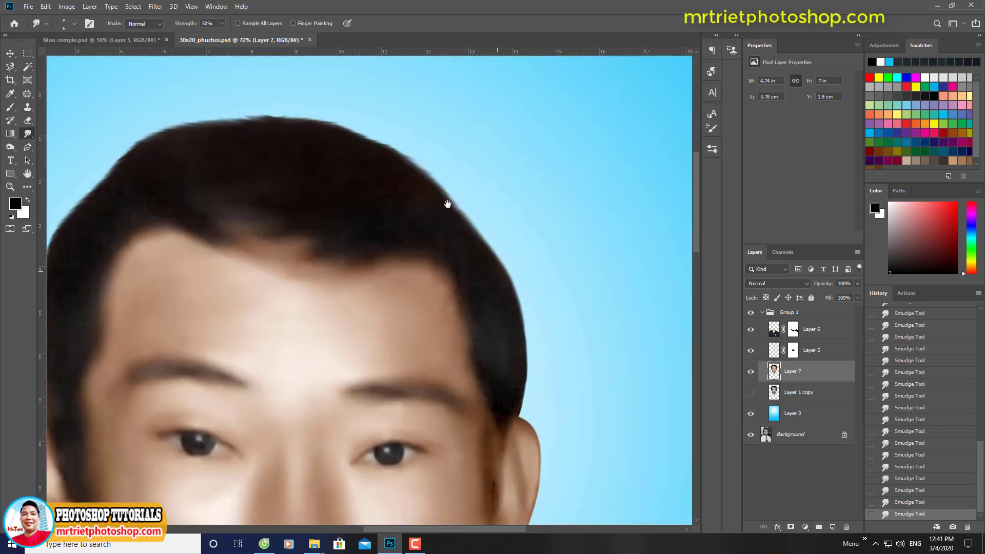
pyautogui.scroll(3, 414, 155)
pyautogui.scroll(2, 550, 303)
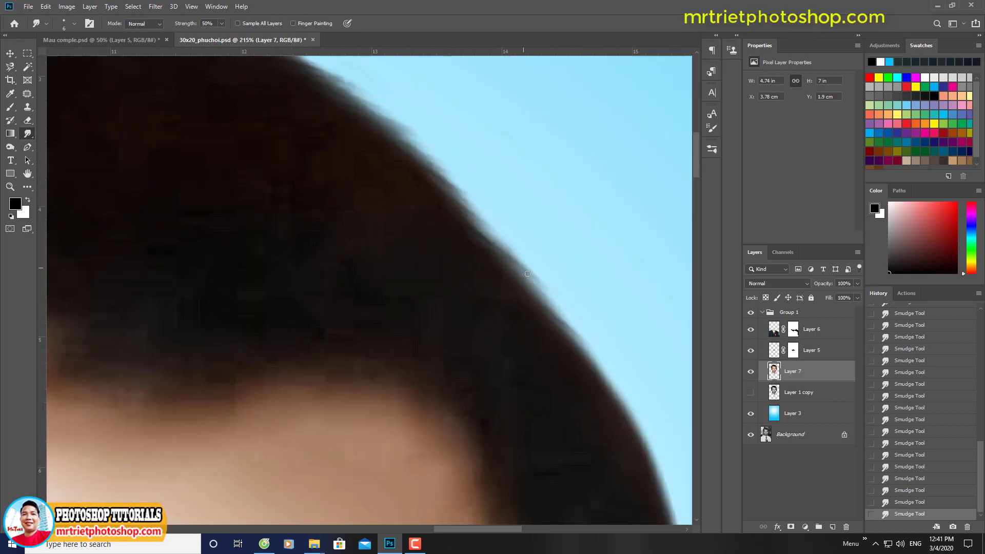
pyautogui.moveTo(550, 314); pyautogui.dragTo(621, 406)
pyautogui.moveTo(621, 405)
pyautogui.mouseDown()
pyautogui.moveTo(491, 258)
pyautogui.moveTo(552, 369)
pyautogui.mouseUp()
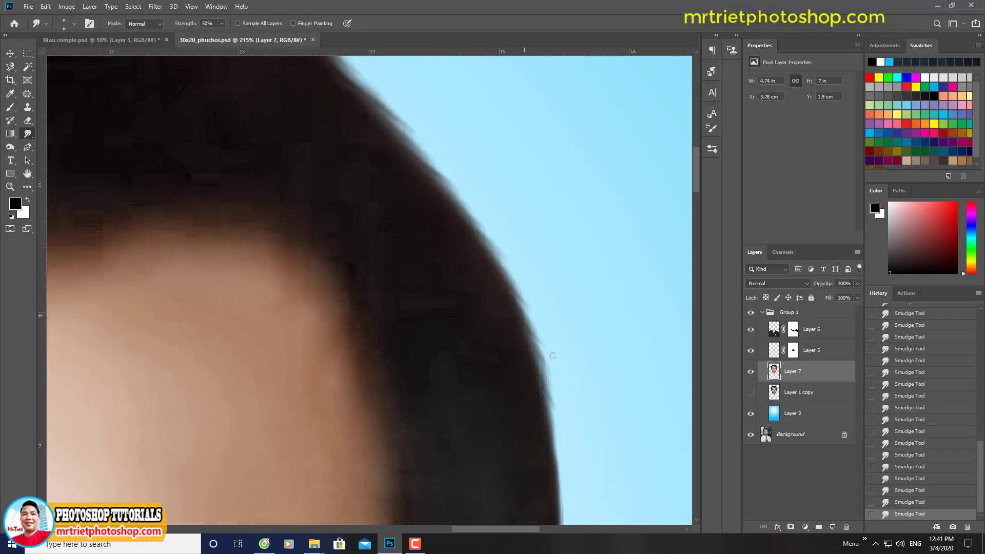
pyautogui.scroll(-5, 537, 372)
pyautogui.scroll(4, 411, 142)
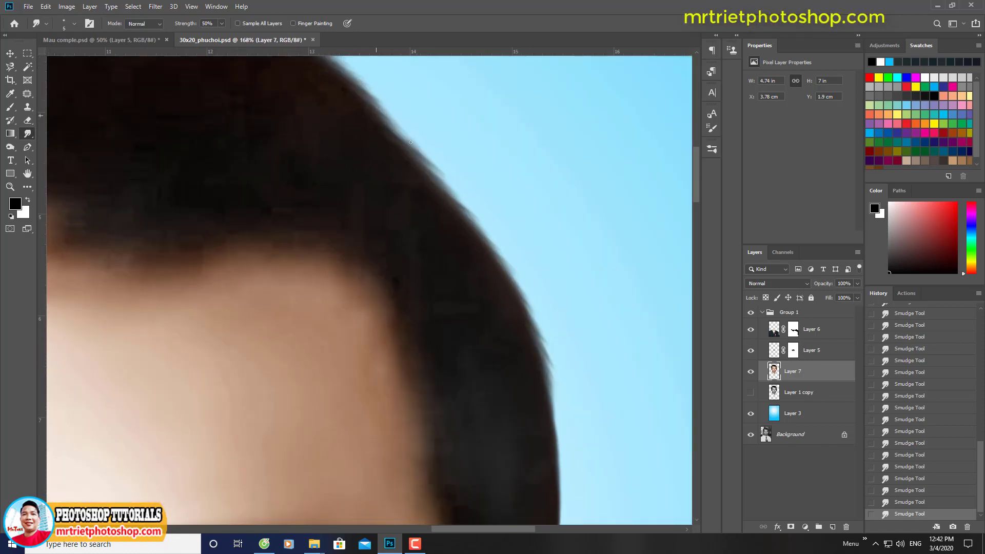
# Step: Smudge small downward strands along the right side of the hair beside the temple, redoing an unwanted stroke
pyautogui.scroll(-4, 477, 220)
pyautogui.scroll(6, 475, 285)
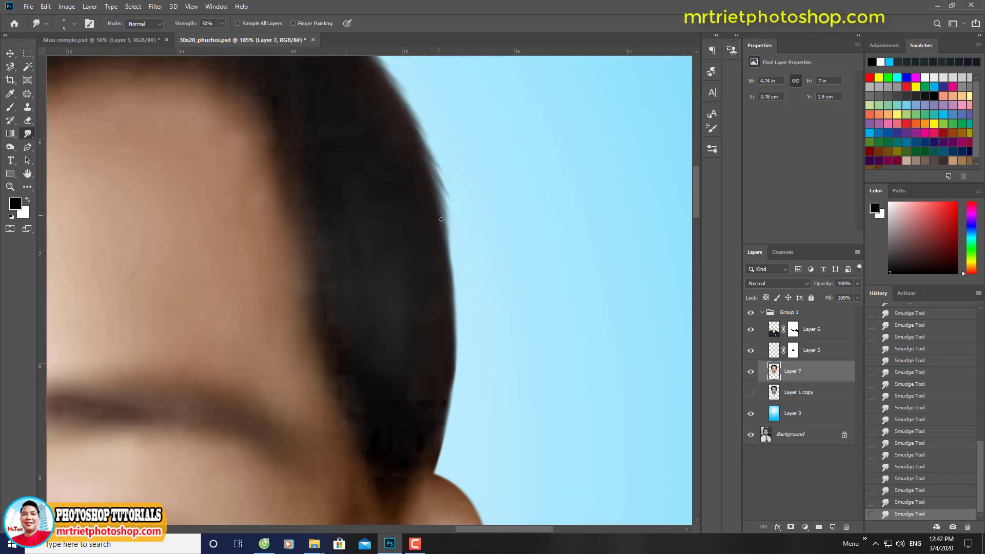
pyautogui.moveTo(454, 241); pyautogui.dragTo(458, 346)
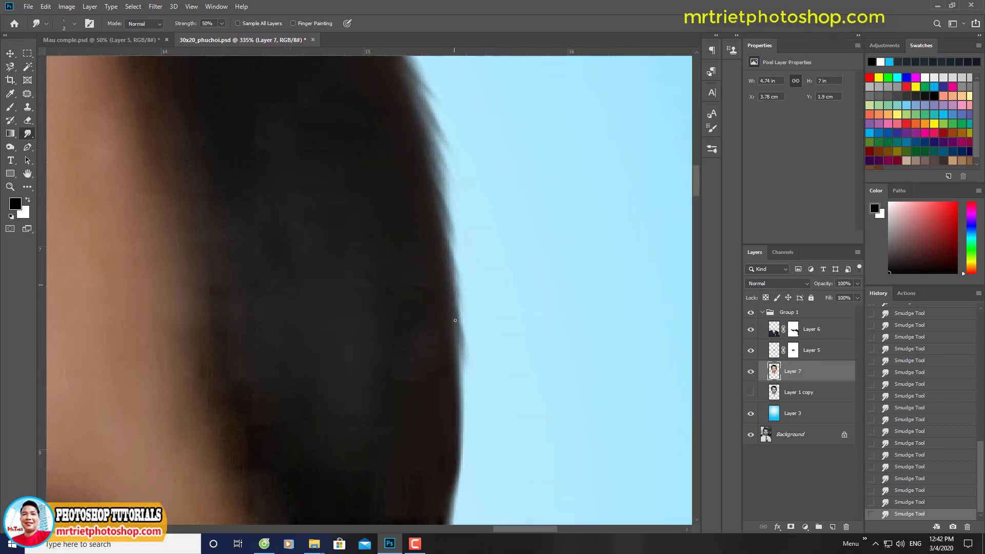
pyautogui.press('5')
pyautogui.moveTo(446, 362)
pyautogui.mouseDown()
pyautogui.moveTo(417, 256)
pyautogui.moveTo(447, 386)
pyautogui.mouseUp()
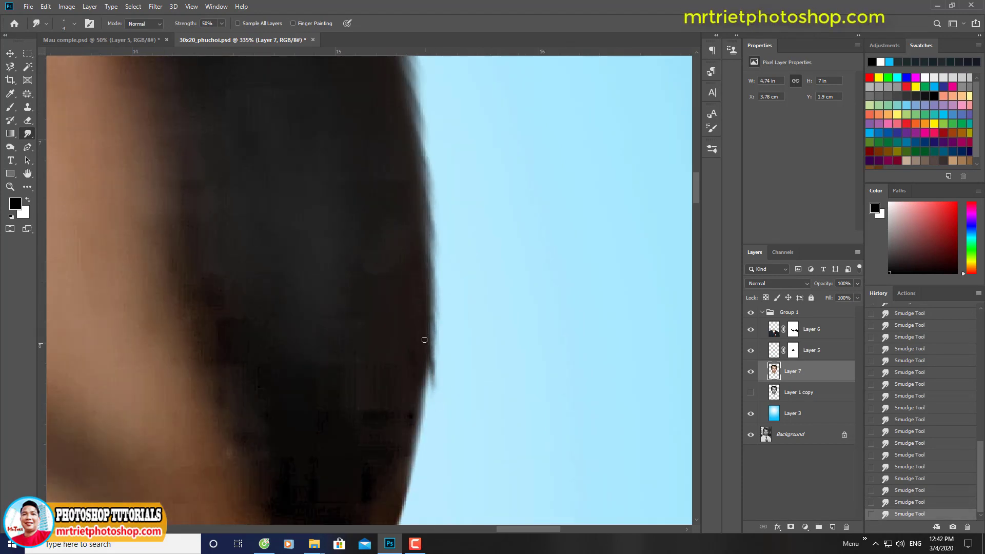
pyautogui.scroll(-1, 466, 397)
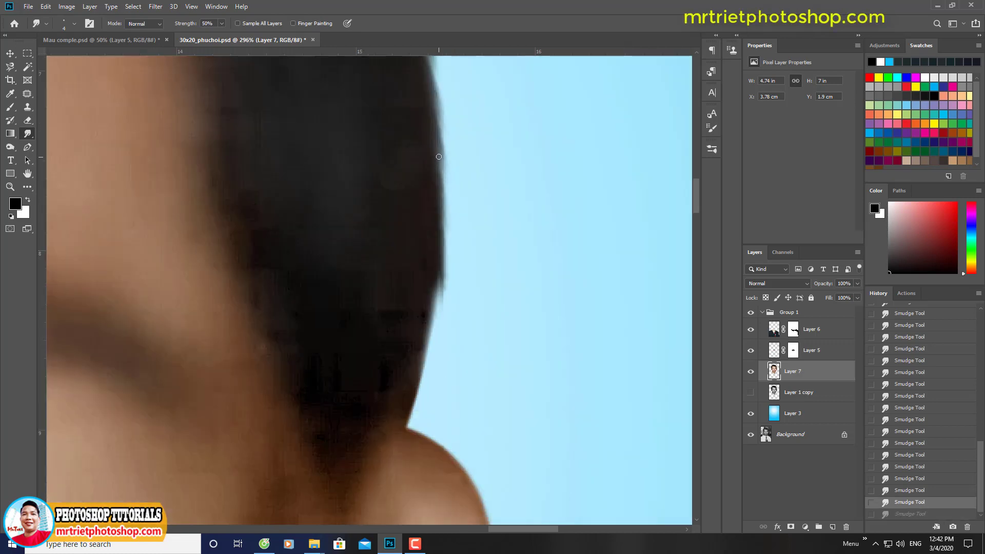
pyautogui.moveTo(448, 176); pyautogui.dragTo(443, 236)
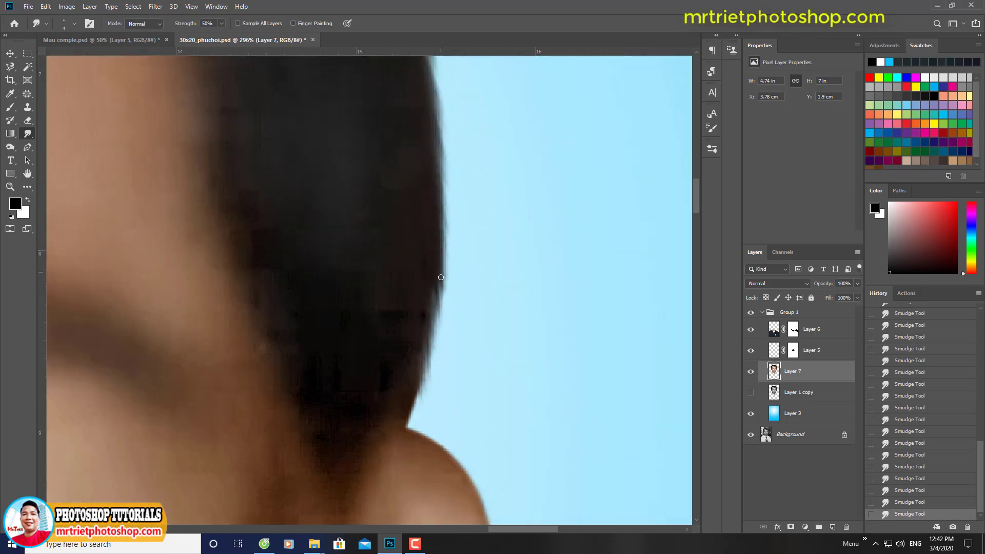
# Step: Smudge fine strands along the lower right hair edge just above the ear
pyautogui.scroll(-3, 456, 235)
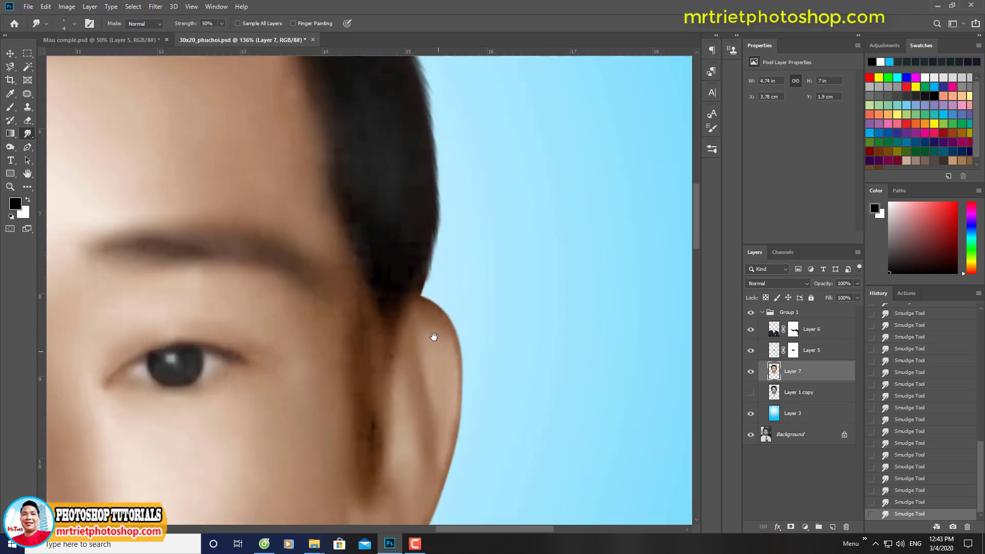
pyautogui.scroll(4, 440, 327)
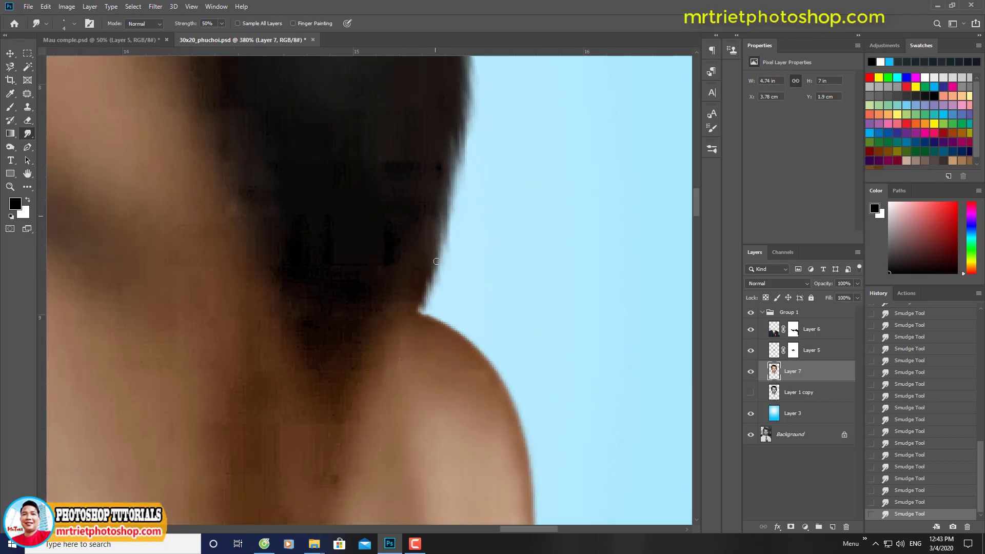
pyautogui.moveTo(436, 261); pyautogui.dragTo(458, 157)
pyautogui.scroll(3, 450, 251)
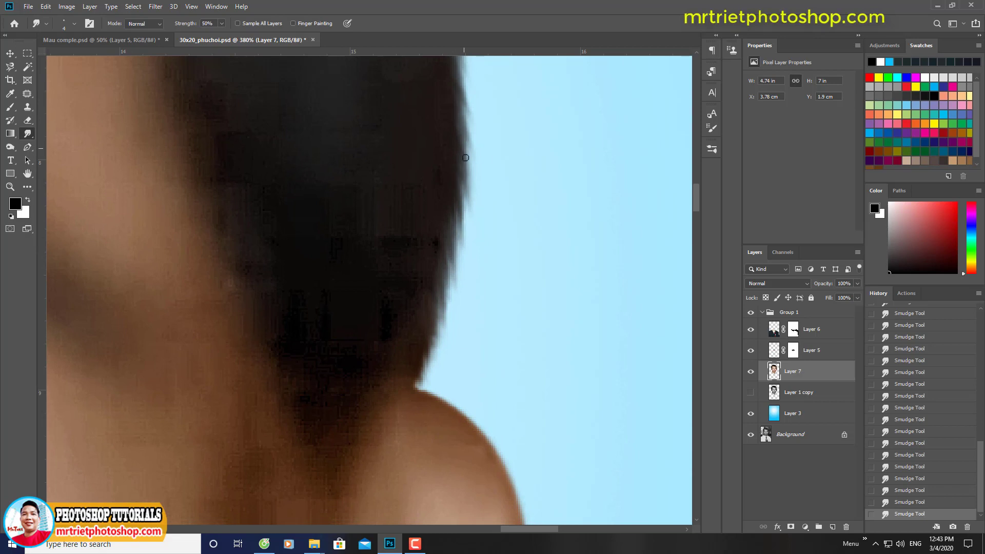
pyautogui.scroll(3, 466, 158)
pyautogui.scroll(-5, 455, 393)
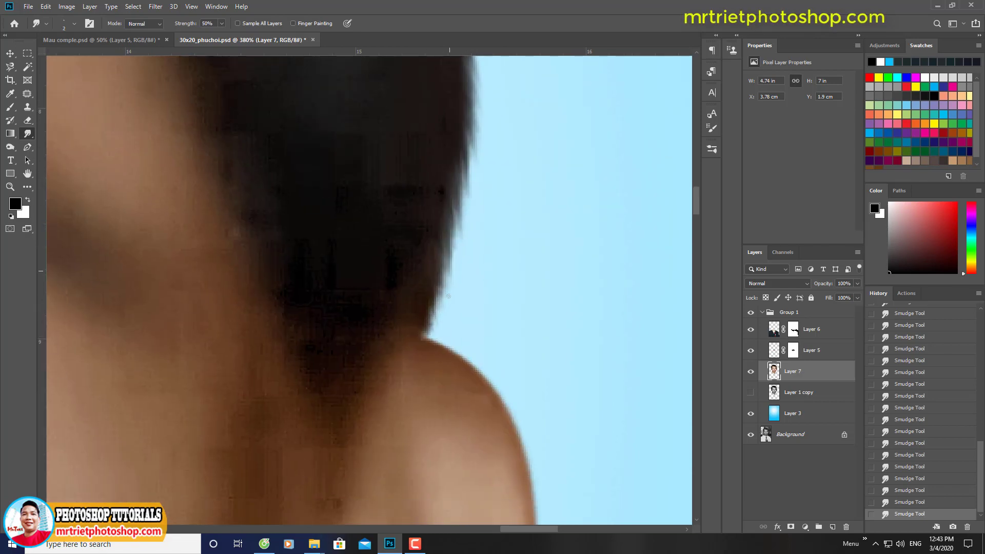
# Step: Compare the retouched group with the original photo and smudge more strands along the hair's upper right curve
pyautogui.scroll(-5, 448, 296)
pyautogui.scroll(5, 336, 113)
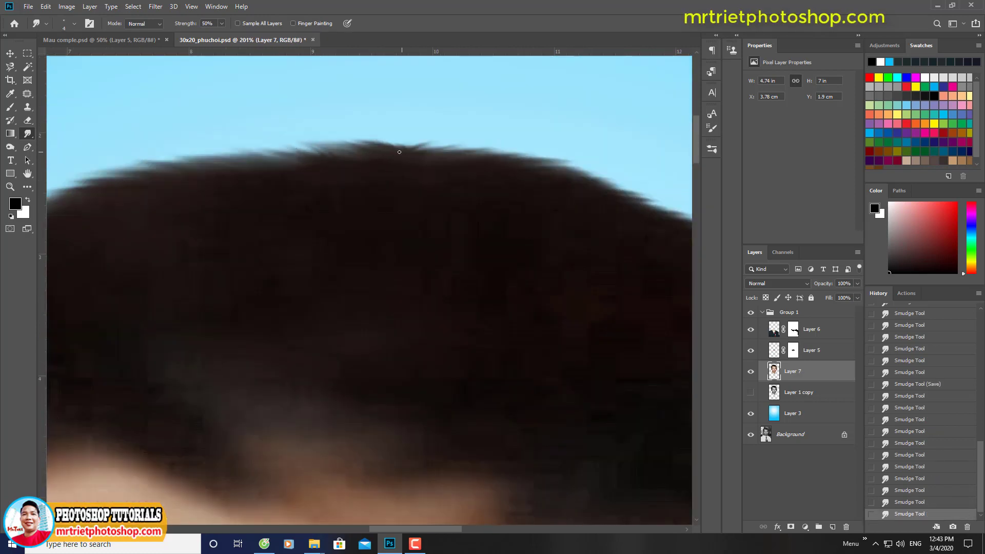
pyautogui.scroll(-2, 487, 145)
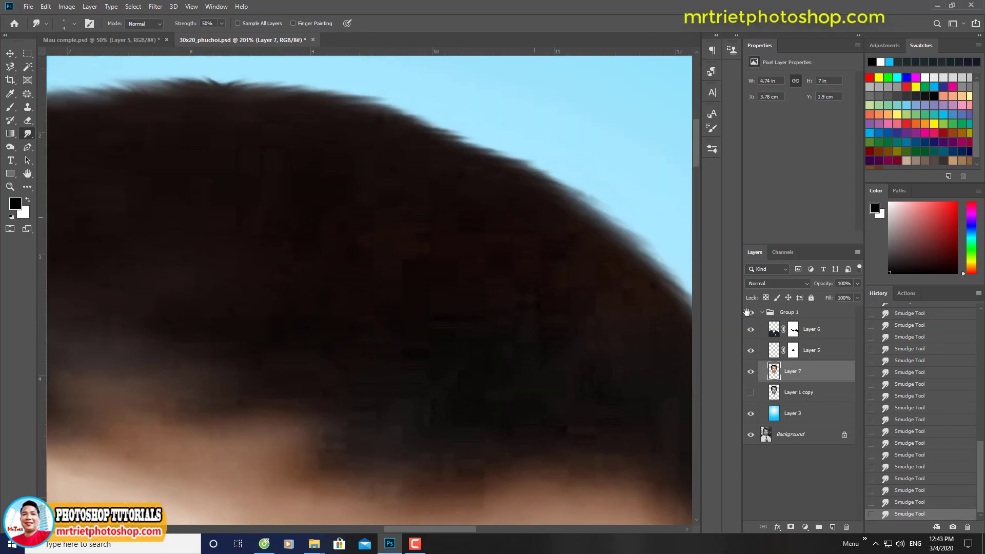
pyautogui.scroll(-2, 611, 265)
pyautogui.click(750, 312)
pyautogui.click(749, 313)
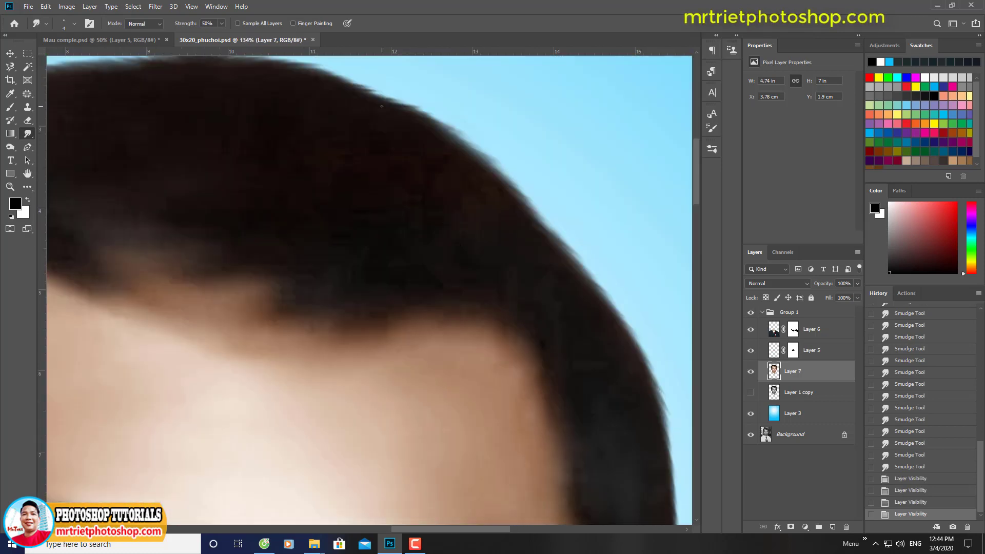
pyautogui.scroll(1, 420, 110)
pyautogui.moveTo(392, 102)
pyautogui.mouseDown()
pyautogui.moveTo(468, 123)
pyautogui.moveTo(478, 136)
pyautogui.moveTo(444, 123)
pyautogui.moveTo(470, 140)
pyautogui.mouseUp()
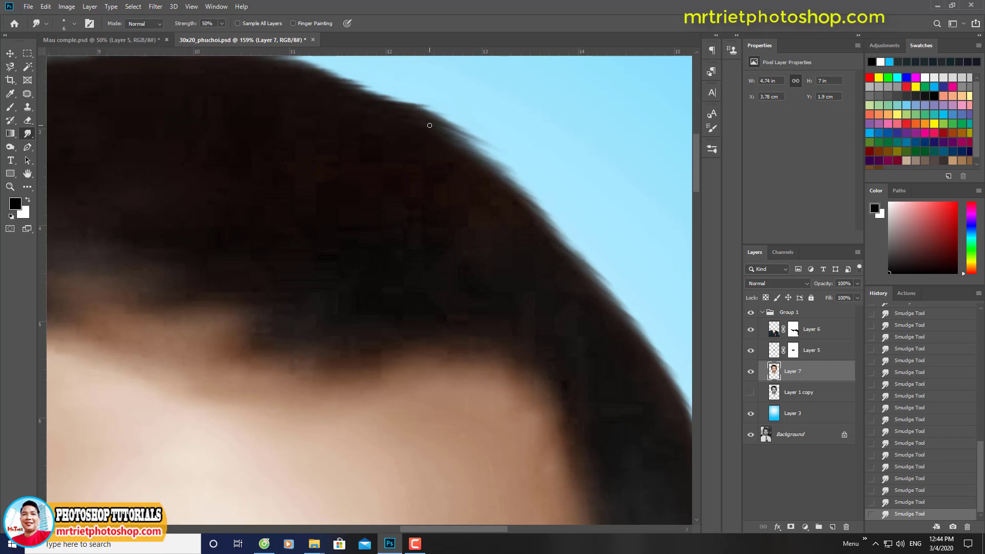
# Step: Trim the uneven bulges along the hair's upper right outline with the Eraser
pyautogui.press('e')
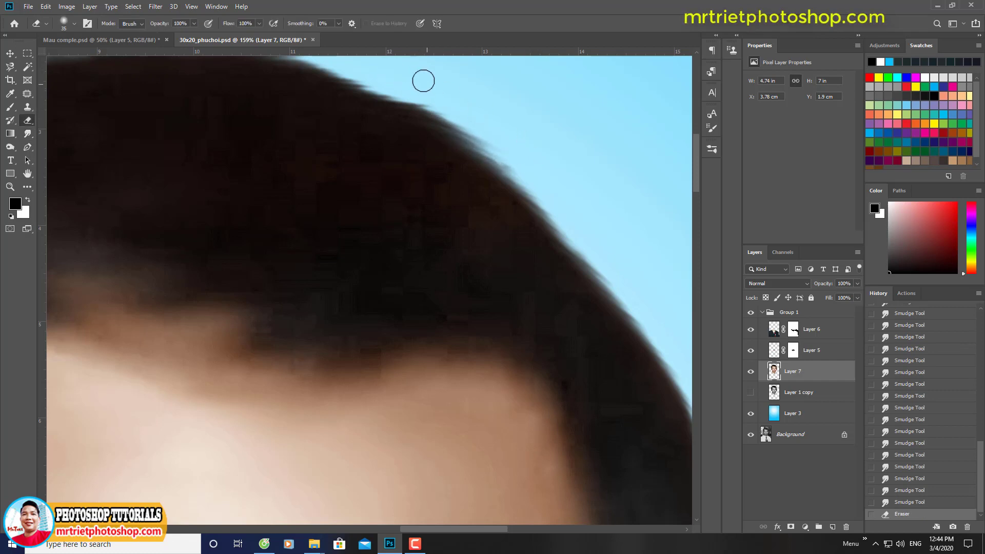
pyautogui.moveTo(469, 127); pyautogui.dragTo(504, 158)
pyautogui.moveTo(505, 160); pyautogui.dragTo(566, 199)
pyautogui.moveTo(662, 328); pyautogui.dragTo(549, 138)
pyautogui.moveTo(548, 272); pyautogui.dragTo(540, 378)
pyautogui.scroll(-4, 541, 378)
# Step: Soften the remaining outer hair edges with the Eraser at 20% opacity and save the document
pyautogui.moveTo(307, 117); pyautogui.dragTo(340, 149)
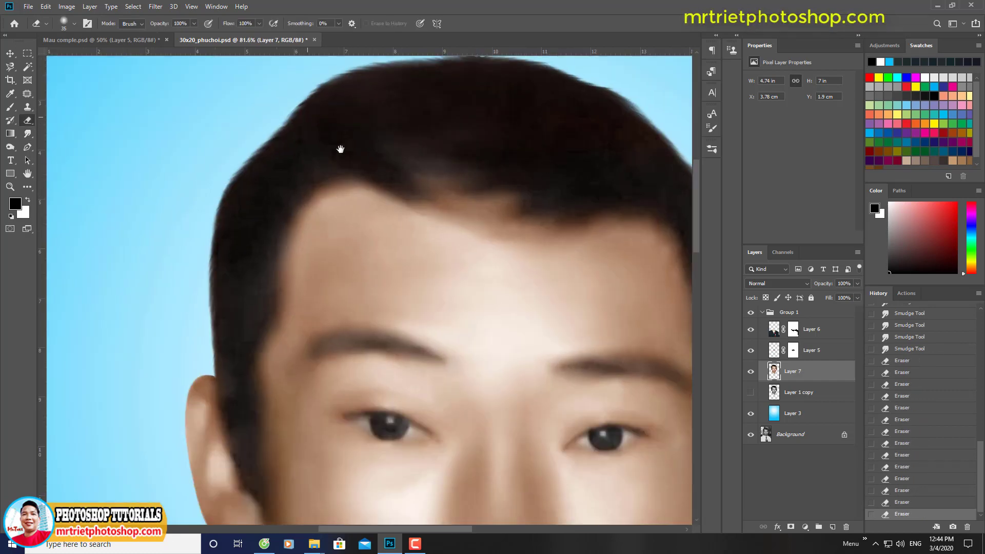
pyautogui.scroll(2, 340, 149)
pyautogui.click(592, 147)
pyautogui.scroll(-2, 263, 251)
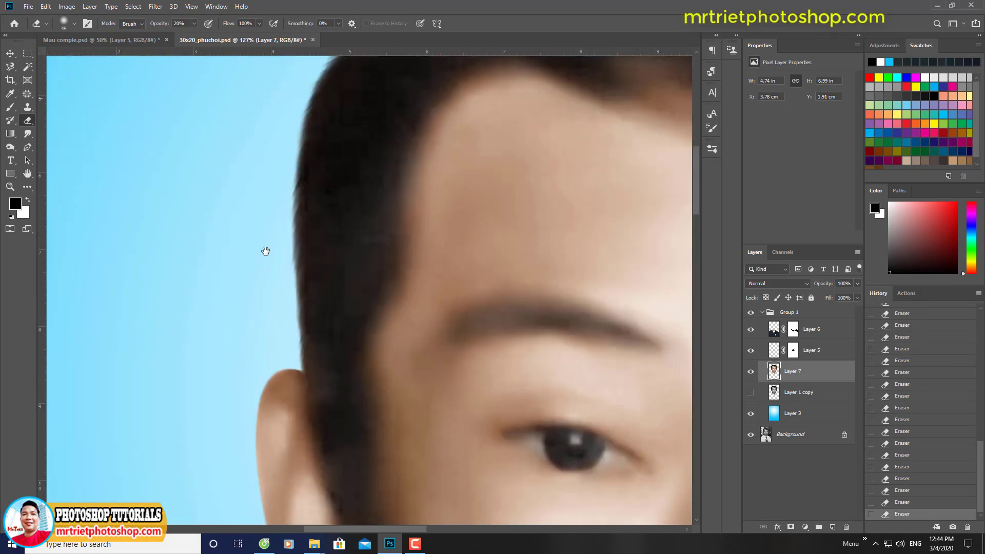
pyautogui.scroll(-2, 292, 244)
pyautogui.hotkey('ctrl', 's')
# Step: Blend the hard skin edge below the middle of the forehead hairline using the Clone Stamp at 10% opacity
pyautogui.press('s')
pyautogui.scroll(5, 350, 117)
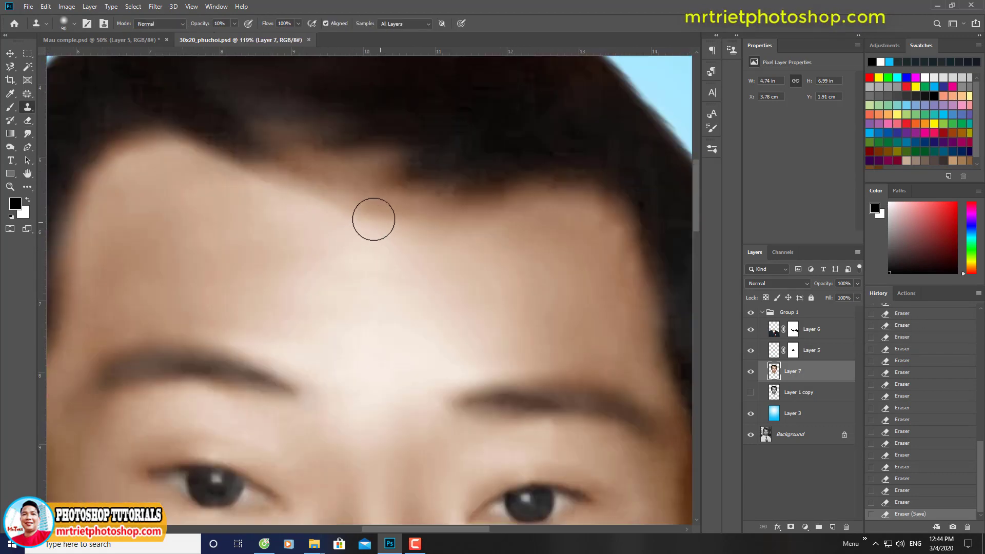
pyautogui.moveTo(374, 215); pyautogui.dragTo(364, 216)
pyautogui.click(331, 182)
pyautogui.click(293, 176)
pyautogui.click(307, 180)
pyautogui.click(341, 194)
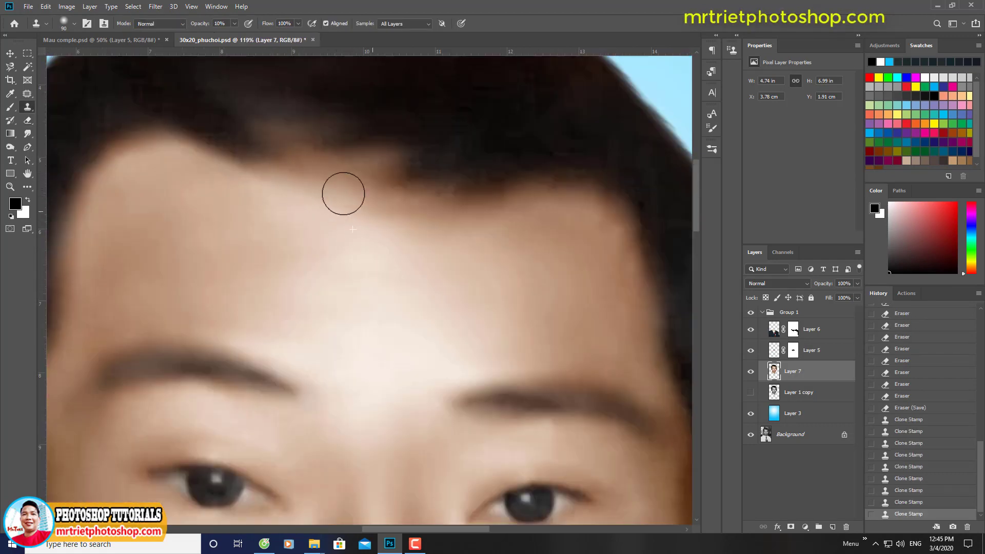
# Step: Continue cloning skin at 10% opacity along the right-centre and left parts of the forehead hairline
pyautogui.click(466, 225)
pyautogui.click(483, 223)
pyautogui.click(394, 228)
pyautogui.click(209, 187)
# Step: Clone skin along the right end of the forehead hairline with the stamp at 20% opacity
pyautogui.press('2')
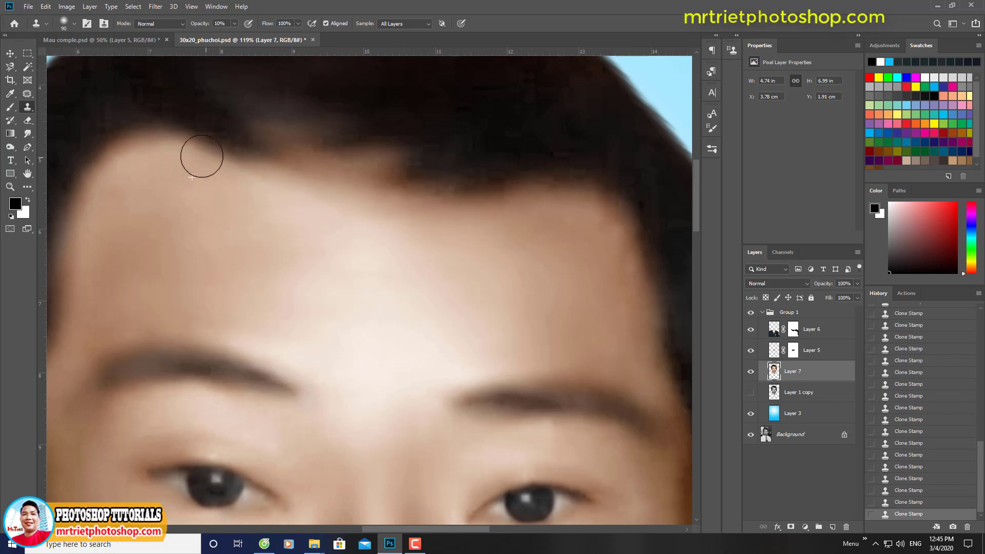
pyautogui.click(594, 217)
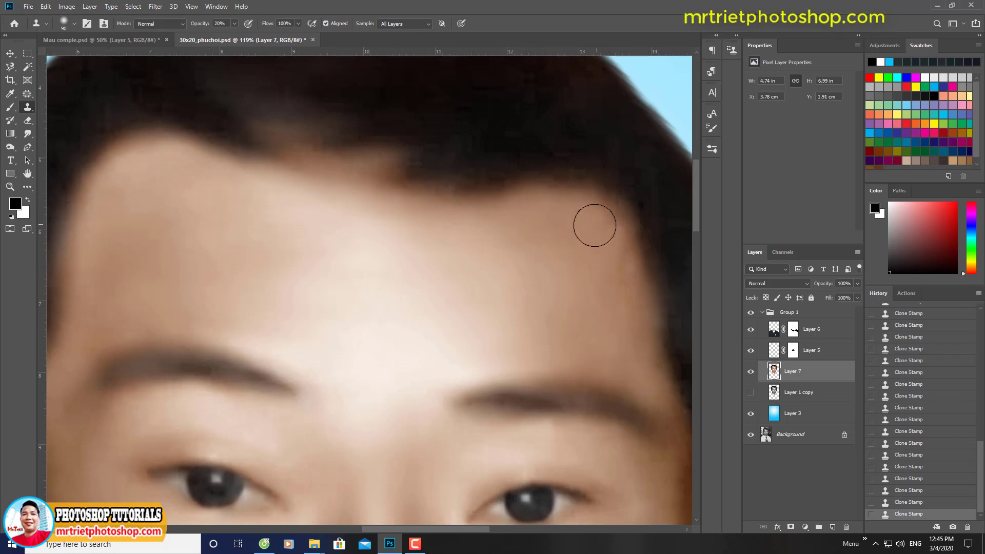
pyautogui.moveTo(672, 354); pyautogui.dragTo(580, 274)
pyautogui.scroll(10, 396, 165)
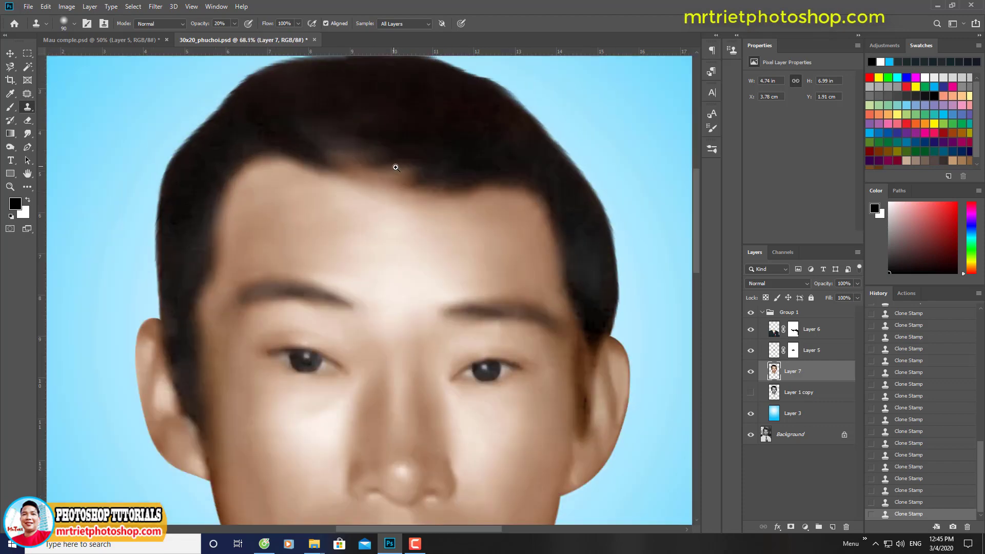
# Step: Blend the centre of the forehead hairline with the Clone Stamp at 12% opacity and save the document
pyautogui.press('1')
pyautogui.press('2')
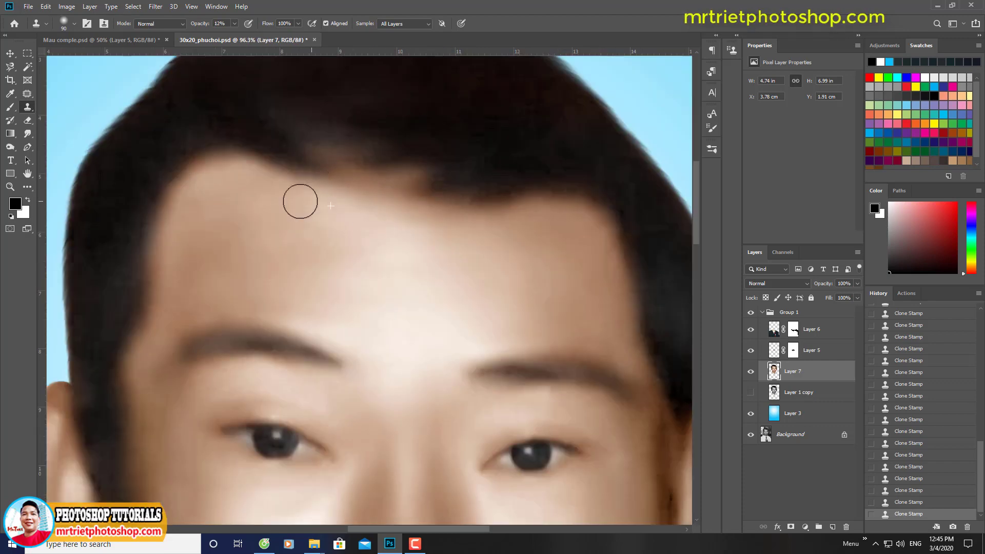
pyautogui.hotkey('ctrl', 's')
# Step: Clone over the top of the right sideburn beside the ear and compare it with the original photo
pyautogui.scroll(-5, 483, 226)
pyautogui.scroll(-3, 417, 325)
pyautogui.scroll(6, 521, 195)
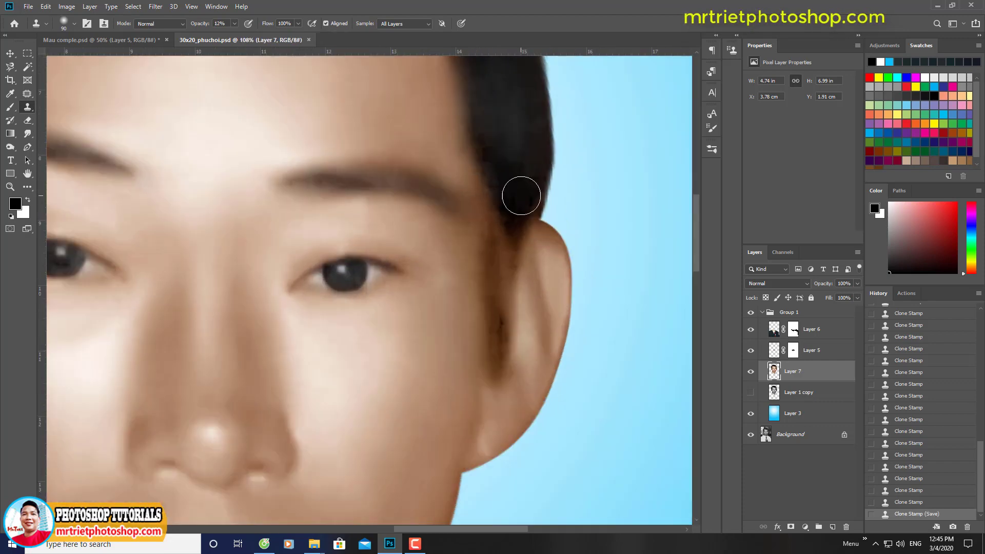
pyautogui.click(493, 205)
pyautogui.click(750, 312)
pyautogui.click(750, 313)
# Step: Clone dark hair down the brown right sideburn using a 70 px stamp at 20% opacity
pyautogui.scroll(4, 495, 188)
pyautogui.press('[')
pyautogui.press('[')
pyautogui.press('2')
pyautogui.click(508, 233)
pyautogui.click(493, 240)
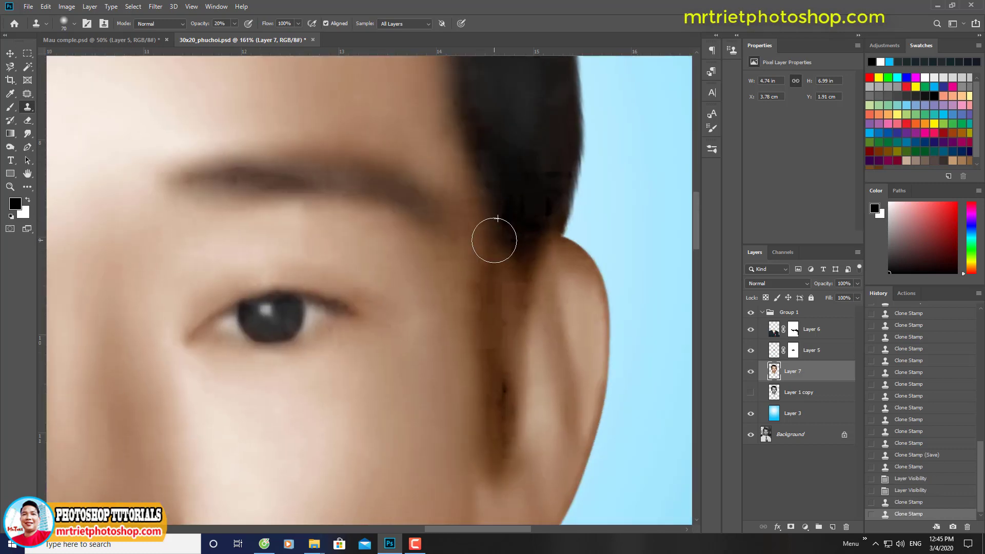
pyautogui.click(502, 279)
pyautogui.click(499, 302)
pyautogui.click(499, 328)
pyautogui.click(497, 357)
pyautogui.scroll(-5, 517, 318)
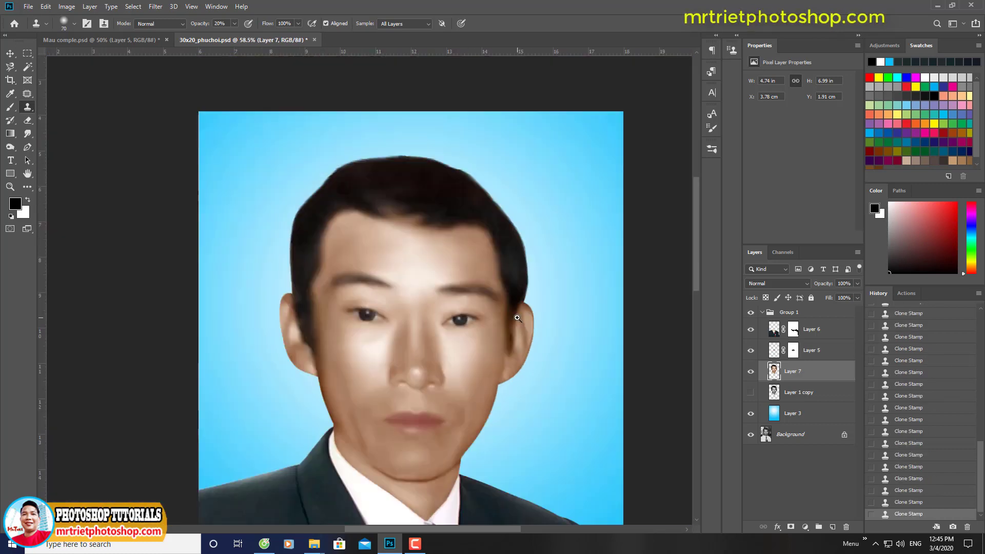
# Step: Paint sampled dark hair colour over the brown right sideburn using a 45 px Color-mode brush at 20% opacity
pyautogui.scroll(4, 517, 318)
pyautogui.press('b')
pyautogui.scroll(-4, 504, 220)
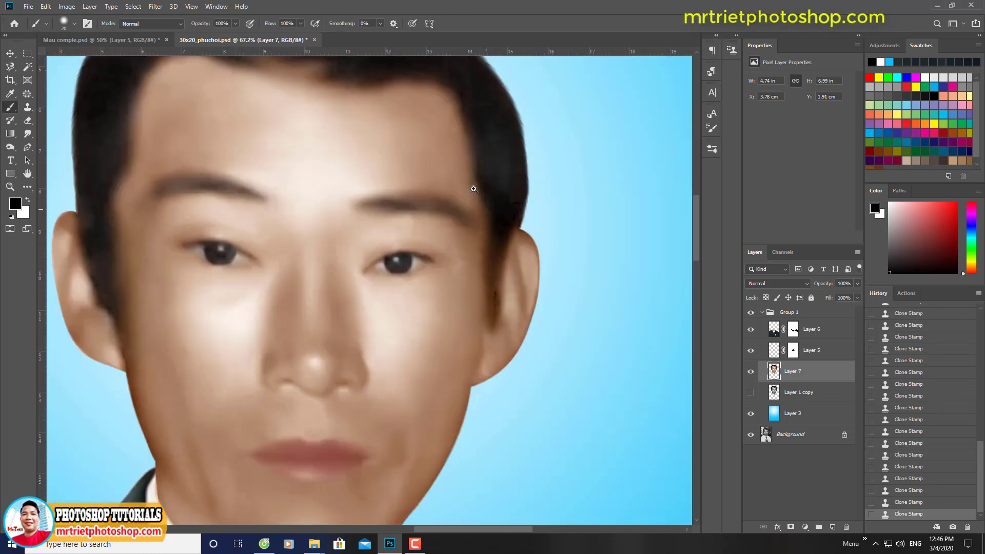
pyautogui.scroll(4, 475, 186)
pyautogui.keyDown('alt'); pyautogui.click(475, 187); pyautogui.keyUp('alt')
pyautogui.keyDown('alt'); pyautogui.click(475, 188); pyautogui.keyUp('alt')
pyautogui.press(']')
pyautogui.press(']')
pyautogui.press(']')
pyautogui.press(']')
pyautogui.press(']')
pyautogui.press('2')
pyautogui.moveTo(477, 231); pyautogui.dragTo(470, 277)
pyautogui.keyDown('alt'); pyautogui.click(475, 231); pyautogui.keyUp('alt')
pyautogui.moveTo(473, 242)
pyautogui.mouseDown()
pyautogui.moveTo(464, 309)
pyautogui.moveTo(445, 327)
pyautogui.mouseUp()
# Step: Tint the skin around the lower end of the right sideburn and earlobe with sampled skin tones
pyautogui.keyDown('alt'); pyautogui.click(435, 277); pyautogui.keyUp('alt')
pyautogui.keyDown('alt'); pyautogui.click(444, 374); pyautogui.keyUp('alt')
pyautogui.moveTo(446, 382)
pyautogui.mouseDown()
pyautogui.moveTo(447, 413)
pyautogui.moveTo(486, 421)
pyautogui.mouseUp()
pyautogui.keyDown('alt'); pyautogui.click(447, 412); pyautogui.keyUp('alt')
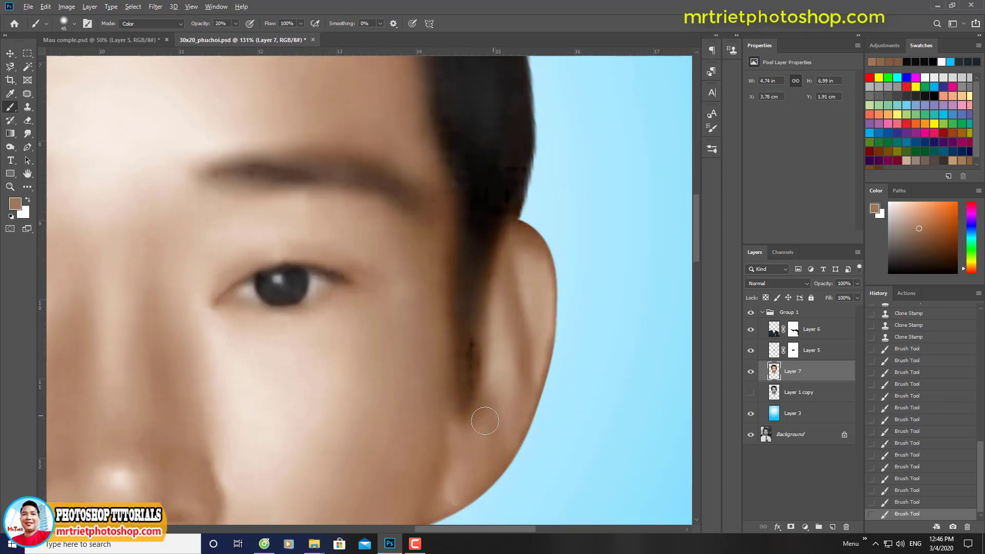
# Step: Neutralise the remaining brown cast down the right sideburn and even the colour of the skin bordering it
pyautogui.keyDown('alt'); pyautogui.click(468, 234); pyautogui.keyUp('alt')
pyautogui.moveTo(461, 225)
pyautogui.mouseDown()
pyautogui.moveTo(436, 277)
pyautogui.moveTo(433, 340)
pyautogui.moveTo(480, 247)
pyautogui.moveTo(466, 415)
pyautogui.moveTo(451, 408)
pyautogui.moveTo(475, 393)
pyautogui.mouseUp()
pyautogui.keyDown('alt'); pyautogui.click(437, 277); pyautogui.keyUp('alt')
pyautogui.keyDown('alt'); pyautogui.click(447, 202); pyautogui.keyUp('alt')
pyautogui.keyDown('alt'); pyautogui.click(470, 214); pyautogui.keyUp('alt')
pyautogui.keyDown('alt'); pyautogui.click(442, 409); pyautogui.keyUp('alt')
pyautogui.keyDown('alt'); pyautogui.click(484, 380); pyautogui.keyUp('alt')
pyautogui.keyDown('alt'); pyautogui.click(496, 317); pyautogui.keyUp('alt')
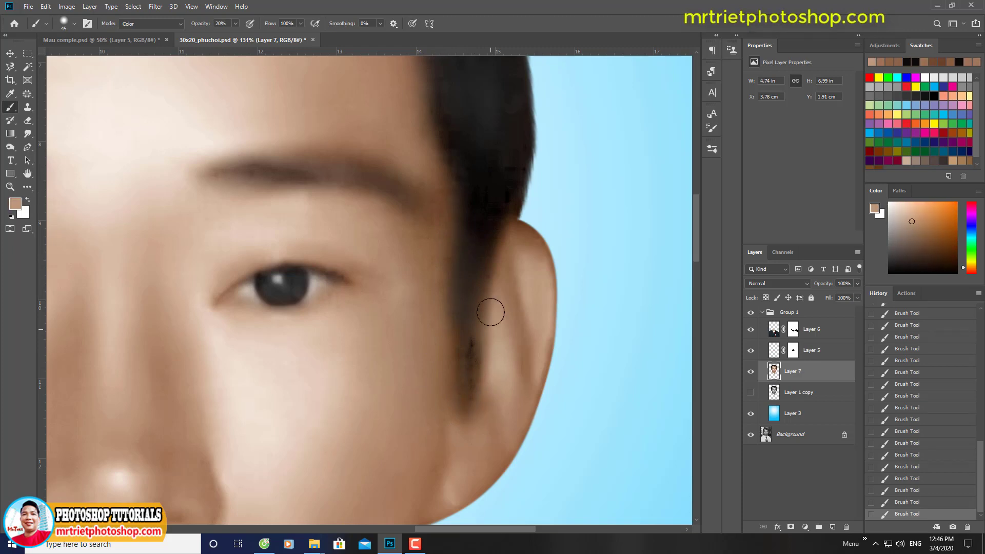
# Step: Tint the inner ear beside the right sideburn with sampled skin colour and compare the portrait with the original photo
pyautogui.keyDown('alt'); pyautogui.click(437, 345); pyautogui.keyUp('alt')
pyautogui.moveTo(490, 312)
pyautogui.mouseDown()
pyautogui.moveTo(482, 349)
pyautogui.moveTo(457, 369)
pyautogui.moveTo(474, 395)
pyautogui.moveTo(487, 318)
pyautogui.mouseUp()
pyautogui.keyDown('alt'); pyautogui.click(440, 378); pyautogui.keyUp('alt')
pyautogui.keyDown('alt'); pyautogui.click(499, 299); pyautogui.keyUp('alt')
pyautogui.hotkey('ctrl', '0')
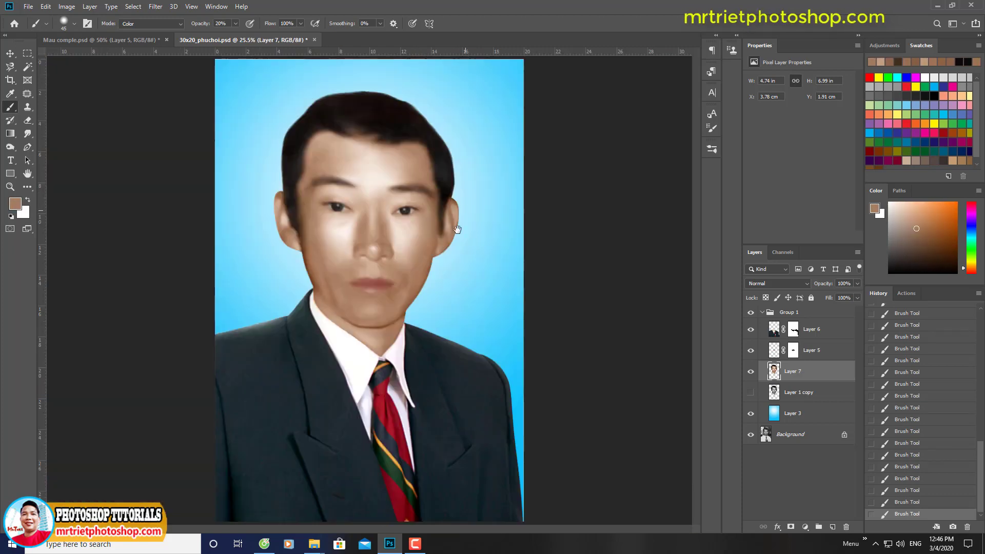
pyautogui.click(750, 312)
pyautogui.click(750, 313)
# Step: Recolour the right eyebrow with sampled brow tones using the Color-mode brush at 20% opacity
pyautogui.scroll(9, 405, 185)
pyautogui.keyDown('alt'); pyautogui.click(578, 200); pyautogui.keyUp('alt')
pyautogui.moveTo(505, 192)
pyautogui.mouseDown()
pyautogui.moveTo(472, 177)
pyautogui.moveTo(410, 179)
pyautogui.moveTo(511, 199)
pyautogui.mouseUp()
pyautogui.keyDown('alt'); pyautogui.click(461, 188); pyautogui.keyUp('alt')
pyautogui.keyDown('alt'); pyautogui.click(382, 183); pyautogui.keyUp('alt')
pyautogui.keyDown('alt'); pyautogui.click(388, 189); pyautogui.keyUp('alt')
pyautogui.moveTo(405, 189); pyautogui.dragTo(506, 199)
pyautogui.keyDown('alt'); pyautogui.click(441, 156); pyautogui.keyUp('alt')
pyautogui.moveTo(396, 170); pyautogui.dragTo(530, 196)
pyautogui.click(530, 196)
pyautogui.keyDown('alt'); pyautogui.click(426, 192); pyautogui.keyUp('alt')
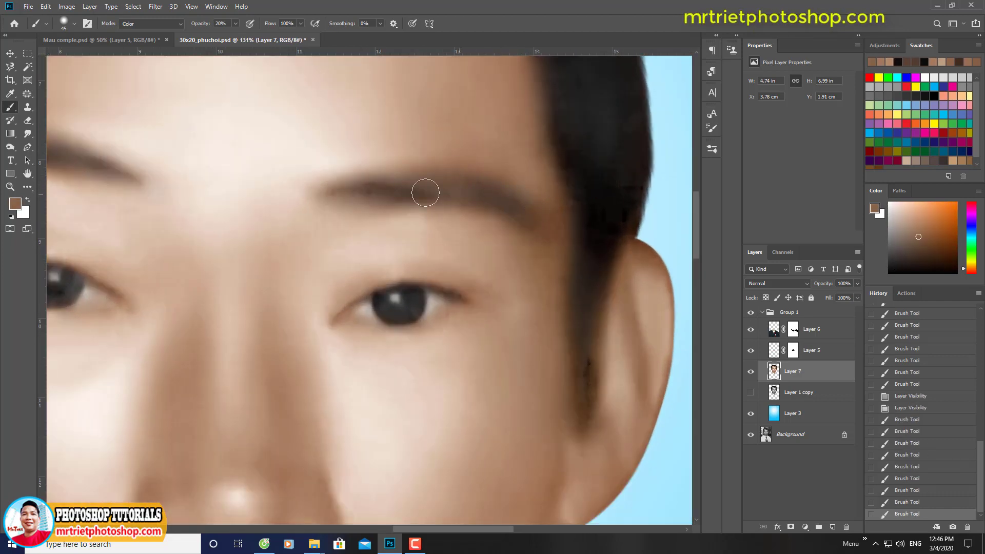
# Step: Even out the colour of the right eyebrow and its surrounding skin with the brush at 10% opacity
pyautogui.press('1')
pyautogui.keyDown('alt'); pyautogui.click(391, 201); pyautogui.keyUp('alt')
pyautogui.moveTo(372, 188)
pyautogui.mouseDown()
pyautogui.moveTo(411, 186)
pyautogui.moveTo(530, 224)
pyautogui.moveTo(514, 236)
pyautogui.mouseUp()
pyautogui.keyDown('alt'); pyautogui.click(529, 231); pyautogui.keyUp('alt')
pyautogui.keyDown('alt'); pyautogui.click(523, 228); pyautogui.keyUp('alt')
pyautogui.keyDown('alt'); pyautogui.click(437, 207); pyautogui.keyUp('alt')
pyautogui.keyDown('alt'); pyautogui.click(454, 165); pyautogui.keyUp('alt')
pyautogui.keyDown('alt'); pyautogui.click(395, 213); pyautogui.keyUp('alt')
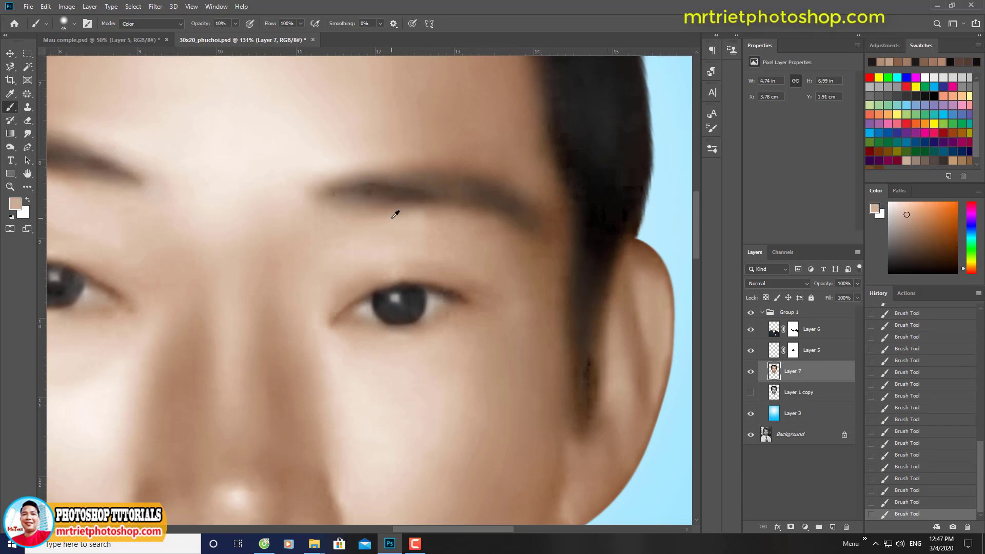
# Step: Tint the inner end of the right eye's upper lid line with sampled colour at 10% opacity
pyautogui.moveTo(528, 190)
pyautogui.mouseDown()
pyautogui.moveTo(478, 324)
pyautogui.moveTo(513, 293)
pyautogui.mouseUp()
pyautogui.press('[')
pyautogui.keyDown('alt'); pyautogui.click(470, 214); pyautogui.keyUp('alt')
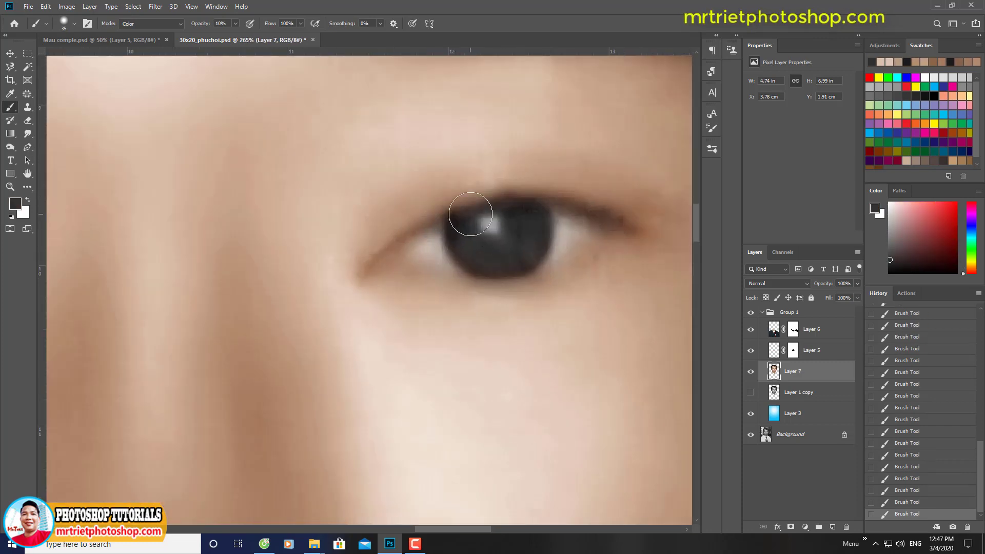
pyautogui.keyDown('alt'); pyautogui.click(395, 247); pyautogui.keyUp('alt')
pyautogui.moveTo(397, 246); pyautogui.dragTo(424, 233)
pyautogui.keyDown('alt'); pyautogui.click(395, 244); pyautogui.keyUp('alt')
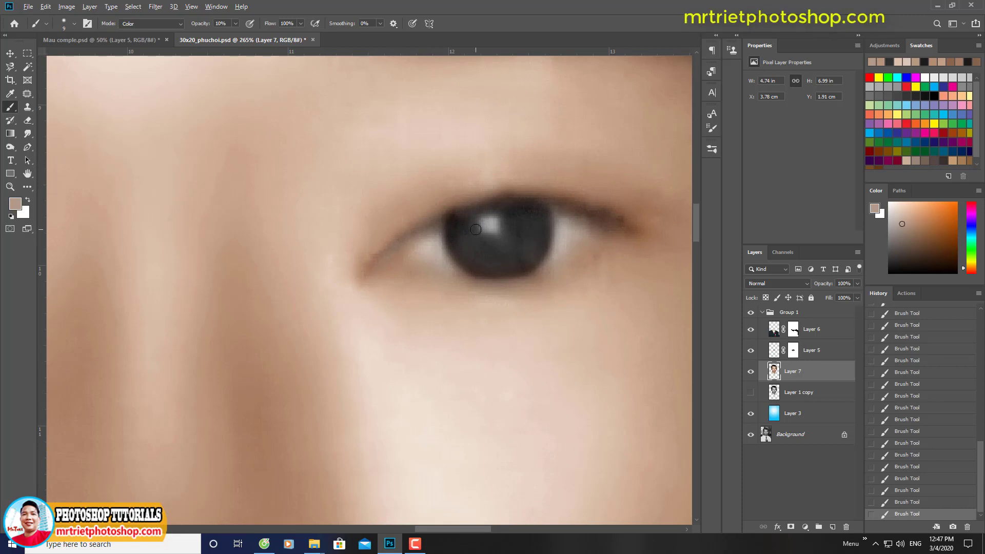
# Step: Recolour the inner edge of the right iris with sampled dark tones using a 17 px brush
pyautogui.keyDown('alt'); pyautogui.click(445, 230); pyautogui.keyUp('alt')
pyautogui.rightClick(424, 242)
pyautogui.moveTo(478, 270); pyautogui.dragTo(482, 270)
pyautogui.keyDown('alt'); pyautogui.click(449, 225); pyautogui.keyUp('alt')
pyautogui.keyDown('alt'); pyautogui.click(386, 266); pyautogui.keyUp('alt')
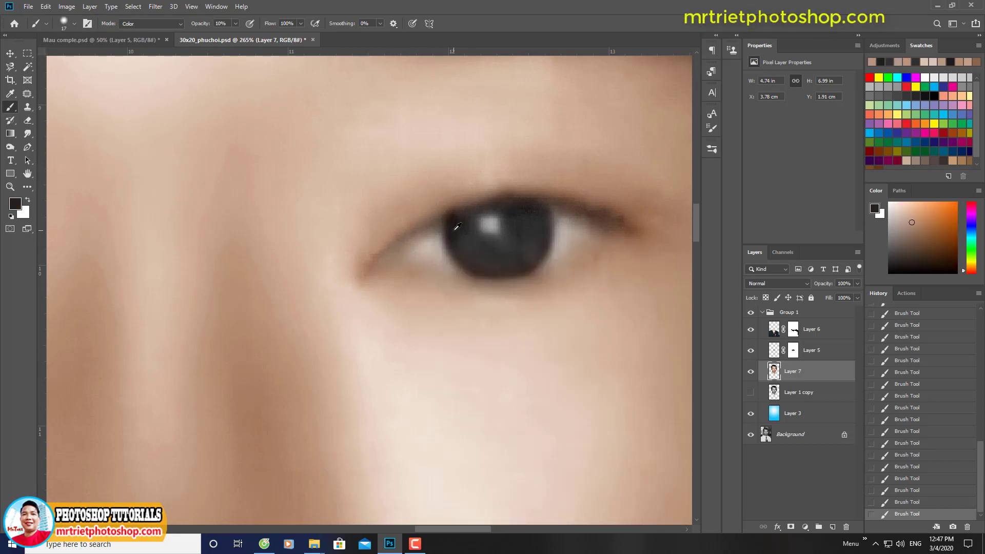
pyautogui.keyDown('alt'); pyautogui.click(456, 225); pyautogui.keyUp('alt')
# Step: Clone dark tone along the right eye's upper lid line and iris top with a 10 px stamp at 20% opacity
pyautogui.keyDown('alt'); pyautogui.scroll(-5, 456, 226); pyautogui.keyUp('alt')
pyautogui.press('s')
pyautogui.keyDown('alt'); pyautogui.scroll(5, 468, 202); pyautogui.keyUp('alt')
pyautogui.click(486, 220)
pyautogui.keyDown('alt'); pyautogui.scroll(2, 472, 223); pyautogui.keyUp('alt')
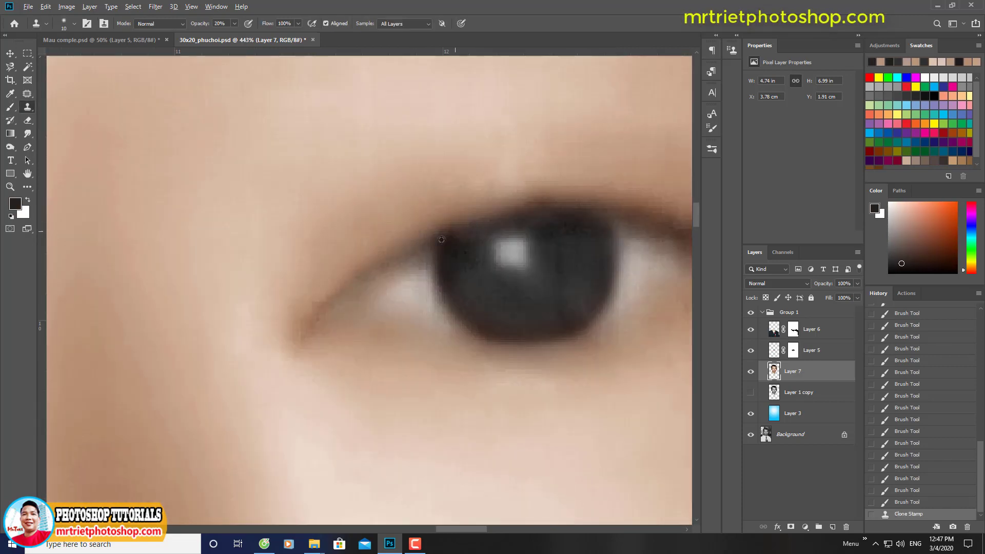
pyautogui.click(439, 237)
pyautogui.click(472, 211)
pyautogui.click(547, 212)
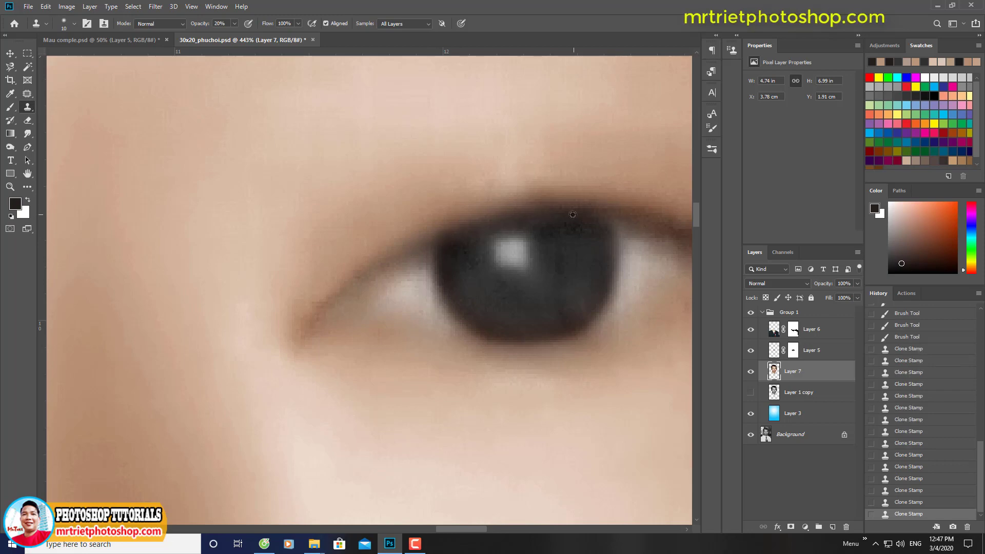
# Step: Clone sampled dark tone over the upper outer and inner edges of the right iris
pyautogui.keyDown('alt'); pyautogui.click(572, 215); pyautogui.keyUp('alt')
pyautogui.click(605, 230)
pyautogui.click(461, 232)
pyautogui.keyDown('alt'); pyautogui.scroll(-5, 489, 221); pyautogui.keyUp('alt')
pyautogui.keyDown('alt'); pyautogui.scroll(5, 471, 193); pyautogui.keyUp('alt')
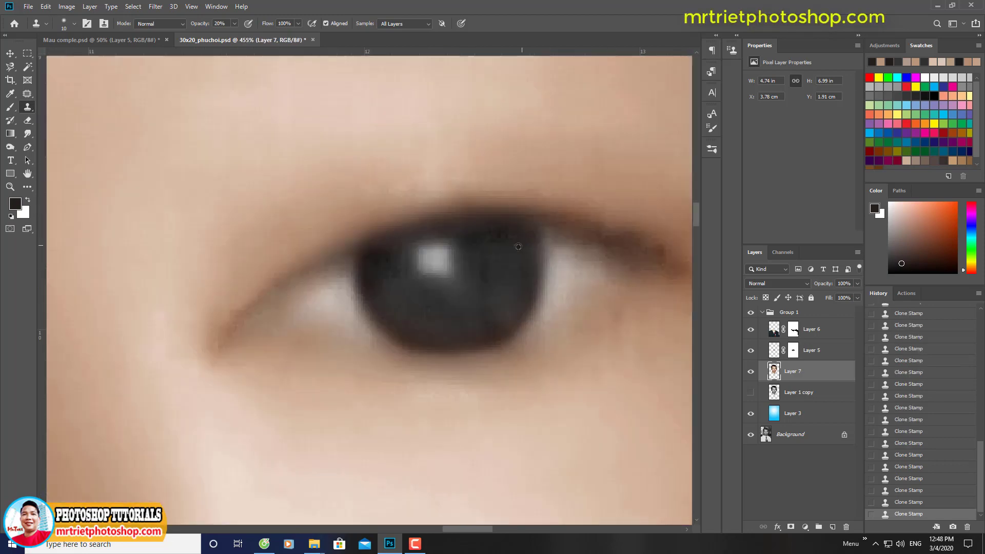
pyautogui.scroll(-2, 513, 298)
pyautogui.keyDown('alt'); pyautogui.scroll(-5, 510, 240); pyautogui.keyUp('alt')
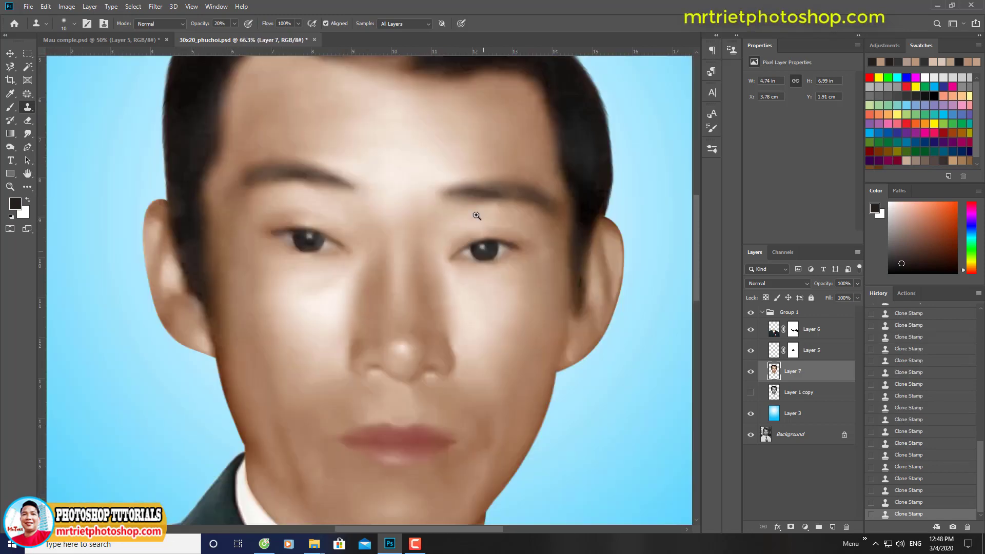
# Step: Recolour the left iris with dark grey using a 17 px Color-mode brush at 20% opacity
pyautogui.keyDown('alt'); pyautogui.scroll(4, 477, 213); pyautogui.keyUp('alt')
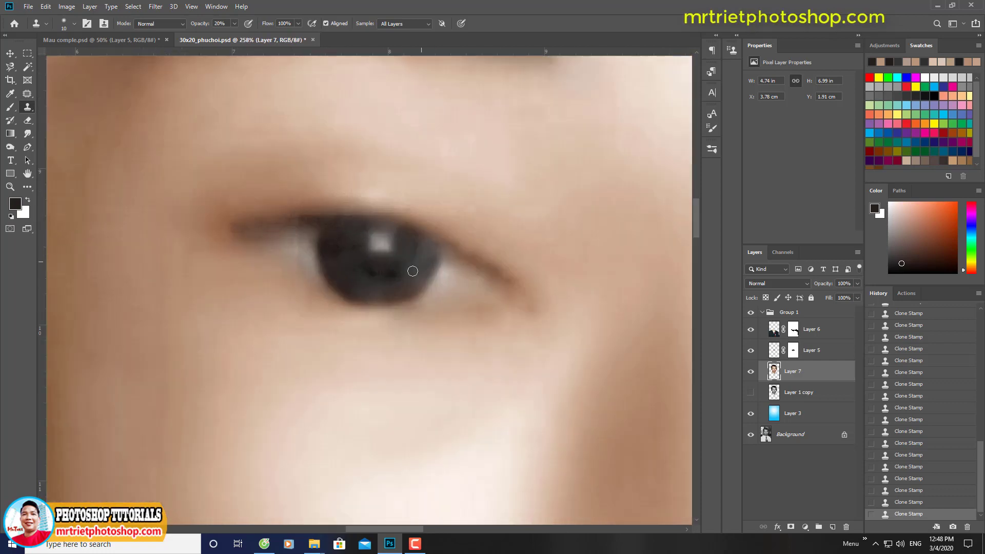
pyautogui.press('b')
pyautogui.click(405, 280)
pyautogui.click(371, 294)
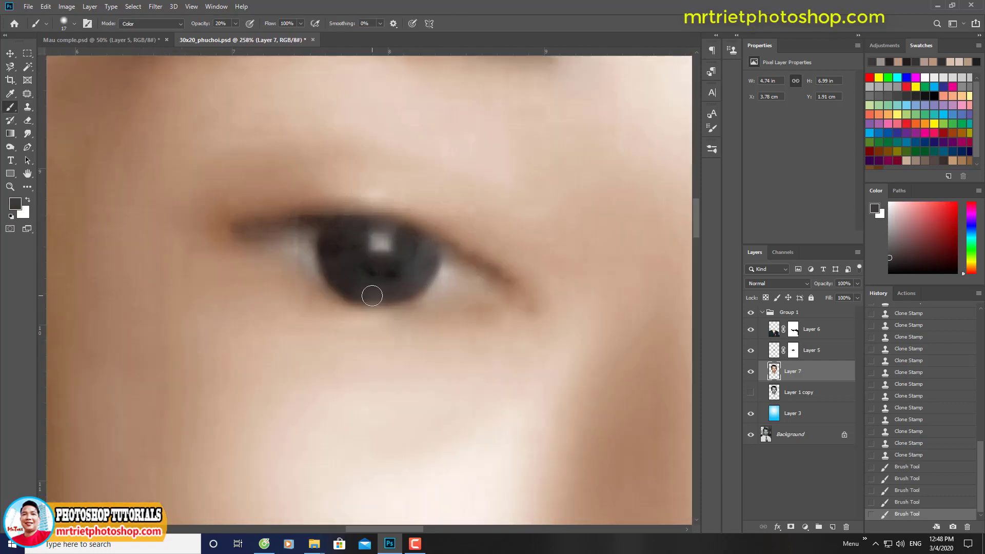
pyautogui.click(396, 266)
# Step: Clone dark tone along the left iris's inner edge and upper lid with the stamp at 20% opacity
pyautogui.press('s')
pyautogui.scroll(3, 407, 250)
pyautogui.click(460, 282)
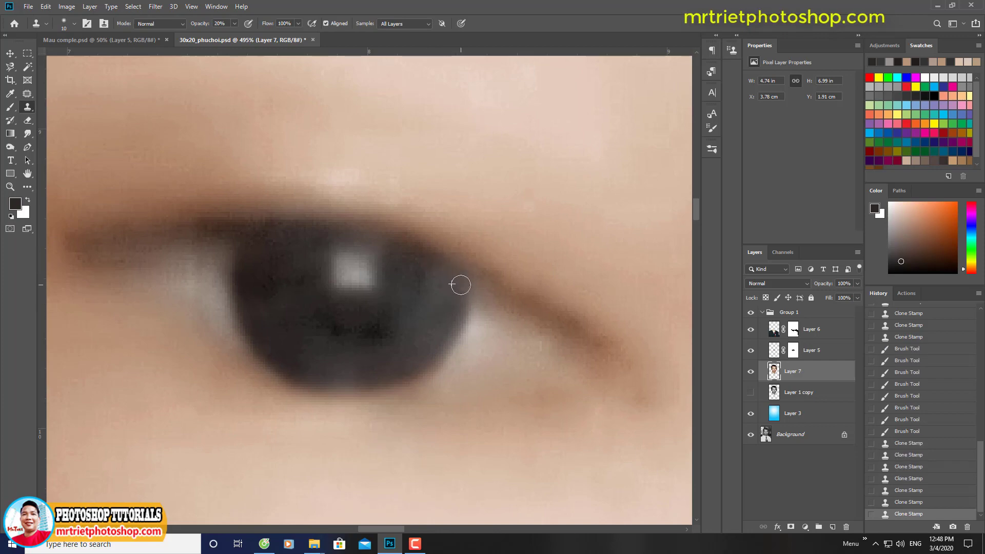
pyautogui.keyDown('alt'); pyautogui.scroll(-6, 300, 272); pyautogui.keyUp('alt')
pyautogui.keyDown('alt'); pyautogui.scroll(3, 300, 273); pyautogui.keyUp('alt')
# Step: Soften the iris and lid edges of both eyes with the Blur tool at 30% strength and compare with the original photo
pyautogui.press('r')
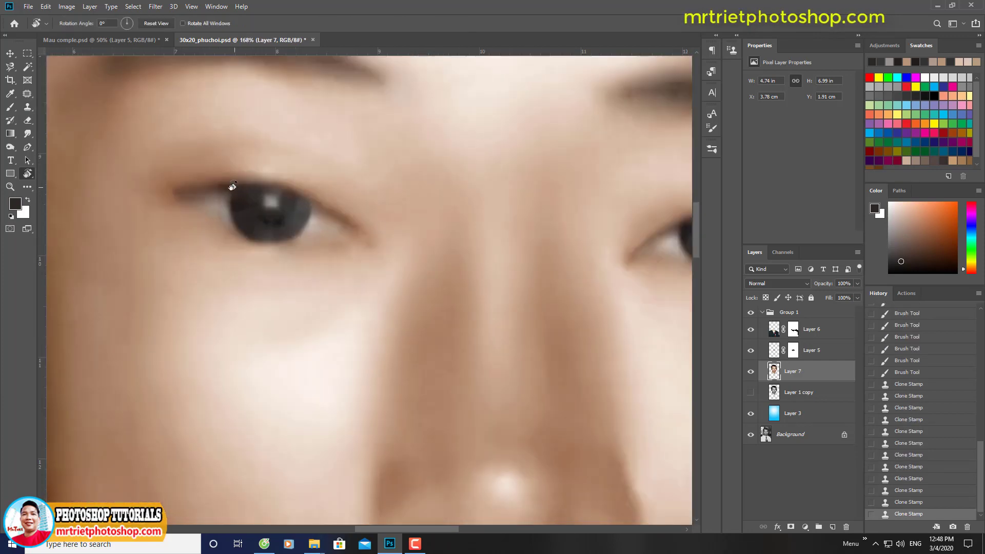
pyautogui.keyDown('alt'); pyautogui.scroll(3, 233, 215); pyautogui.keyUp('alt')
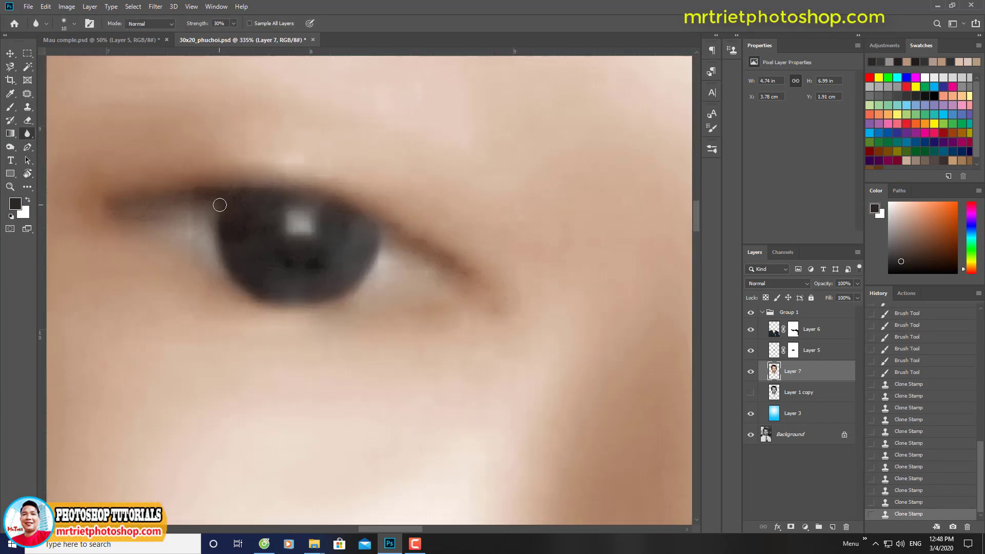
pyautogui.moveTo(220, 205)
pyautogui.mouseDown()
pyautogui.moveTo(228, 257)
pyautogui.moveTo(320, 300)
pyautogui.moveTo(292, 297)
pyautogui.mouseUp()
pyautogui.hscroll(5, 359, 308)
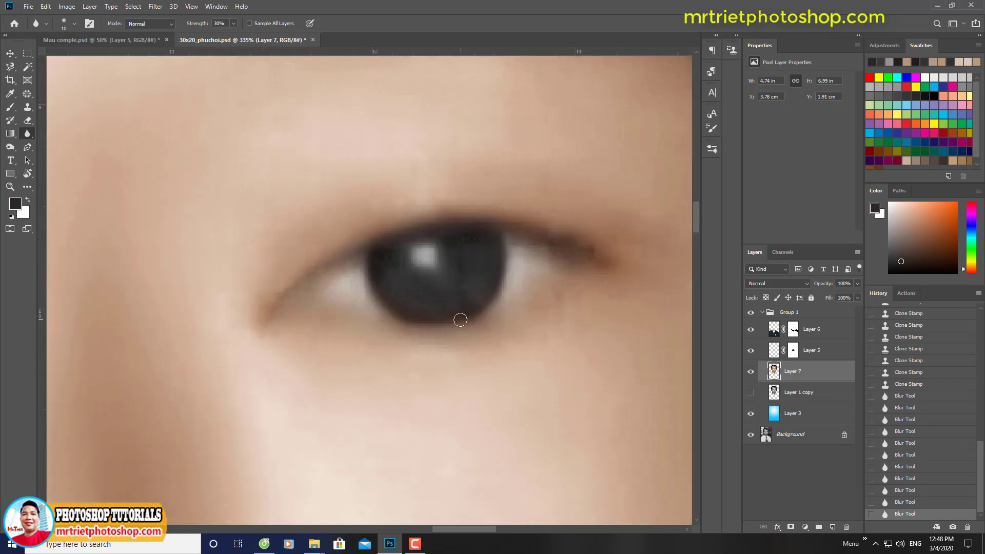
pyautogui.keyDown('alt'); pyautogui.scroll(-5, 472, 310); pyautogui.keyUp('alt')
pyautogui.keyDown('alt'); pyautogui.scroll(3, 348, 209); pyautogui.keyUp('alt')
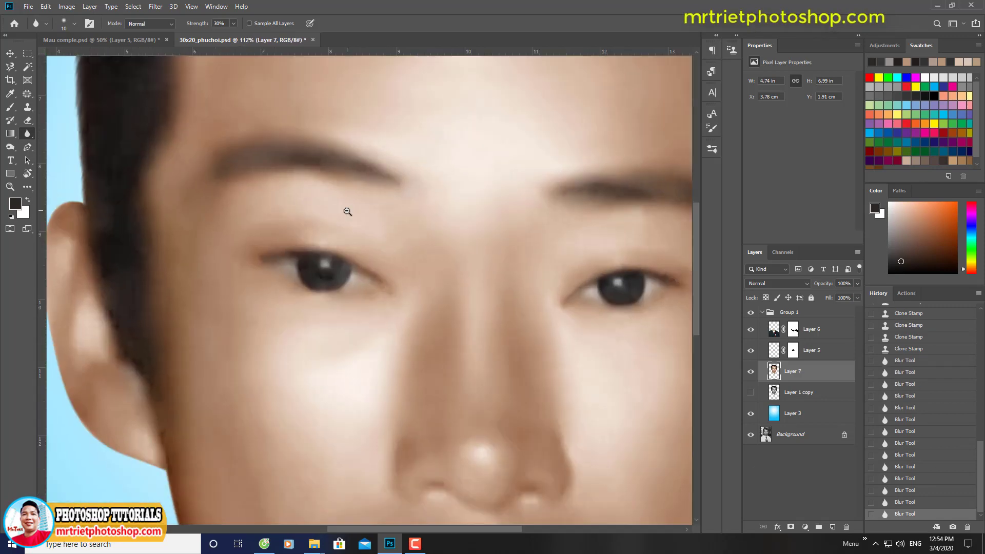
pyautogui.hotkey('ctrl', ',')
pyautogui.hotkey('ctrl', ',')
# Step: Darken the outer end of the left eyebrow using the Burn tool on midtones at 10% exposure
pyautogui.keyDown('alt'); pyautogui.scroll(2, 249, 212); pyautogui.keyUp('alt')
pyautogui.press('o')
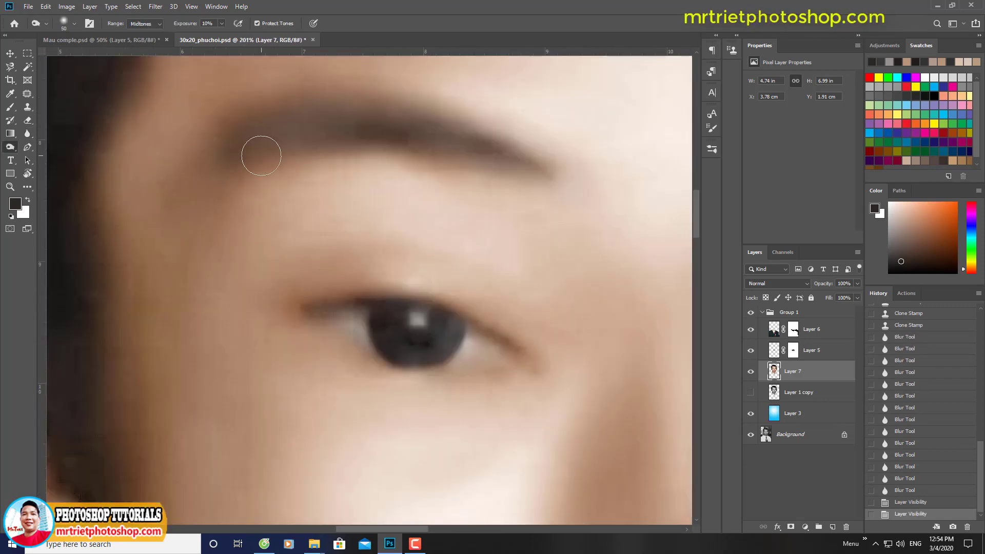
pyautogui.moveTo(261, 156)
pyautogui.mouseDown()
pyautogui.moveTo(194, 178)
pyautogui.moveTo(227, 162)
pyautogui.moveTo(191, 186)
pyautogui.moveTo(251, 211)
pyautogui.moveTo(235, 228)
pyautogui.mouseUp()
pyautogui.keyDown('alt'); pyautogui.scroll(-8, 234, 228); pyautogui.keyUp('alt')
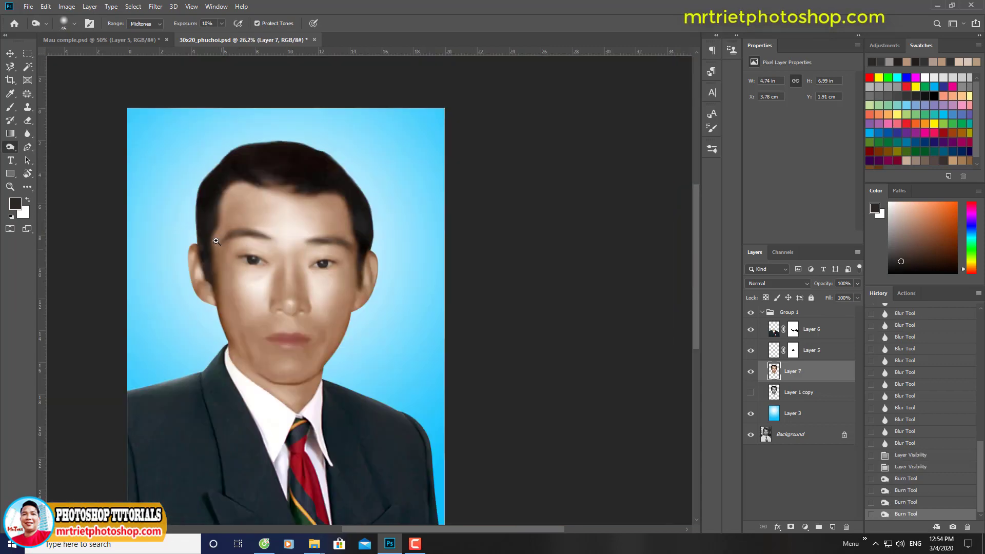
# Step: Clone skin around the tip of the left eyebrow's outer end with a 45 px stamp at 20% opacity
pyautogui.keyDown('alt'); pyautogui.scroll(8, 217, 241); pyautogui.keyUp('alt')
pyautogui.press('s')
pyautogui.click(190, 200)
pyautogui.click(187, 213)
pyautogui.click(203, 224)
pyautogui.click(216, 235)
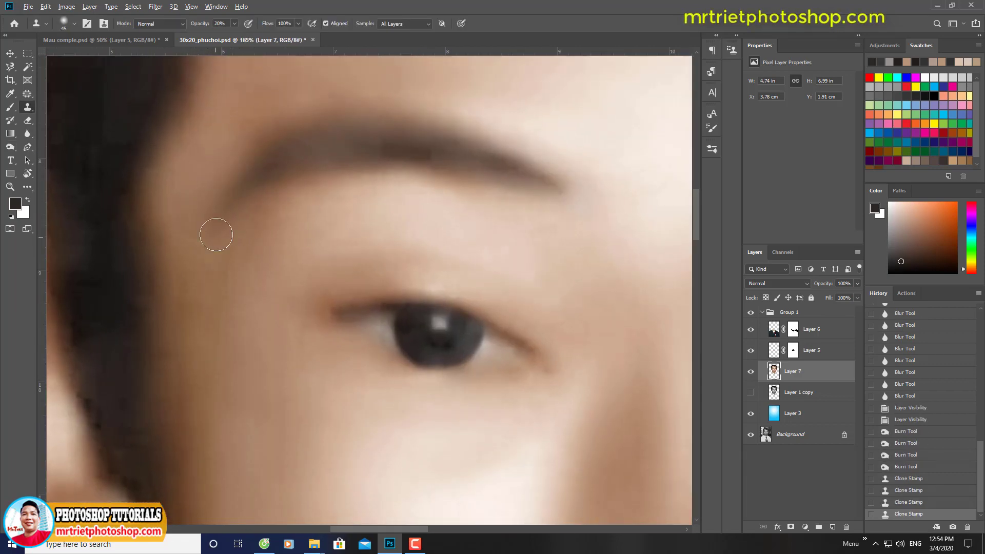
pyautogui.click(236, 221)
pyautogui.click(252, 207)
# Step: Paint sampled brown over the outer half of the left eyebrow with a 35 px Color-mode brush at 20% opacity
pyautogui.press('b')
pyautogui.keyDown('alt'); pyautogui.click(344, 141); pyautogui.keyUp('alt')
pyautogui.rightClick(345, 141)
pyautogui.click(272, 159)
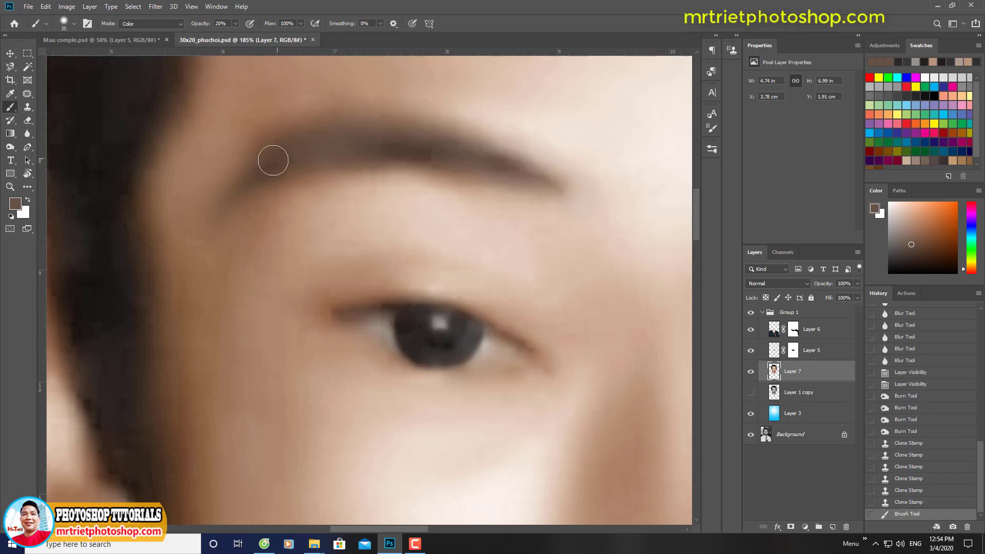
pyautogui.click(318, 149)
pyautogui.click(341, 148)
pyautogui.click(248, 198)
# Step: Tint the temple and the skin beneath the left eyebrow's outer end with sampled skin tones
pyautogui.keyDown('alt'); pyautogui.click(251, 148); pyautogui.keyUp('alt')
pyautogui.click(199, 220)
pyautogui.keyDown('alt'); pyautogui.click(249, 210); pyautogui.keyUp('alt')
pyautogui.moveTo(252, 209); pyautogui.dragTo(302, 197)
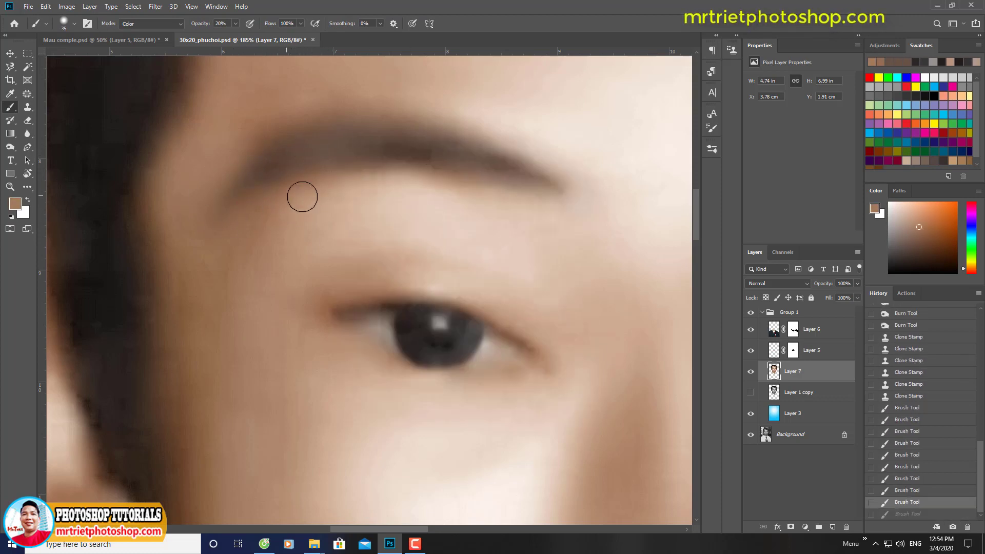
pyautogui.click(265, 182)
# Step: Blend the colour of the left eyebrow and the skin above it with the brush at 10% opacity
pyautogui.keyDown('alt'); pyautogui.click(354, 161); pyautogui.keyUp('alt')
pyautogui.press('1')
pyautogui.click(275, 168)
pyautogui.keyDown('alt'); pyautogui.click(374, 98); pyautogui.keyUp('alt')
pyautogui.click(373, 105)
pyautogui.click(373, 105)
pyautogui.keyDown('alt'); pyautogui.click(332, 187); pyautogui.keyUp('alt')
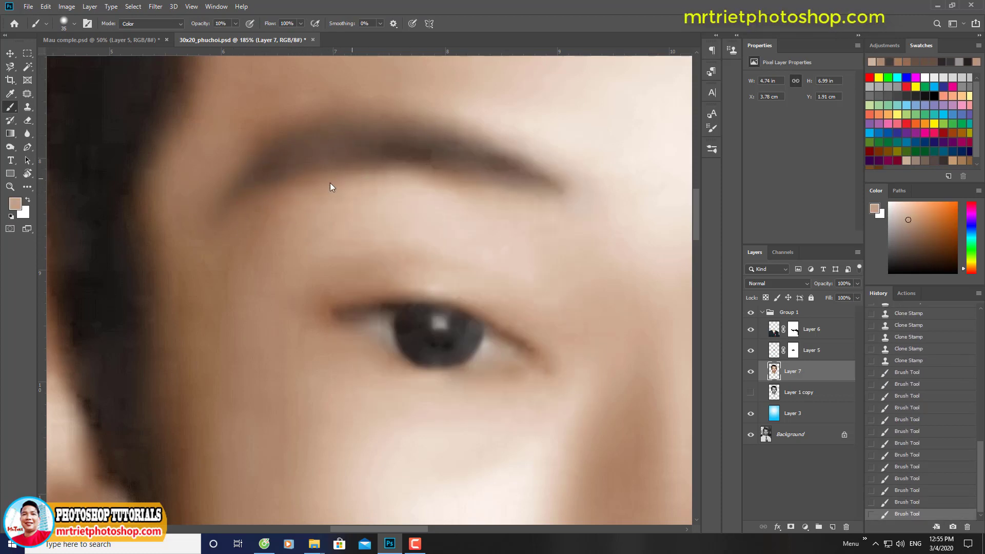
# Step: Touch up the colour at the outer end, lower edge and middle of the left eyebrow
pyautogui.keyDown('alt'); pyautogui.click(267, 169); pyautogui.keyUp('alt')
pyautogui.click(245, 176)
pyautogui.click(403, 181)
pyautogui.keyDown('alt'); pyautogui.click(423, 152); pyautogui.keyUp('alt')
pyautogui.click(423, 152)
# Step: Clone sampled brow tone across the middle of the left eyebrow at 20% opacity and compare with the original photo
pyautogui.press('s')
pyautogui.keyDown('alt'); pyautogui.click(405, 153); pyautogui.keyUp('alt')
pyautogui.click(405, 150)
pyautogui.click(442, 155)
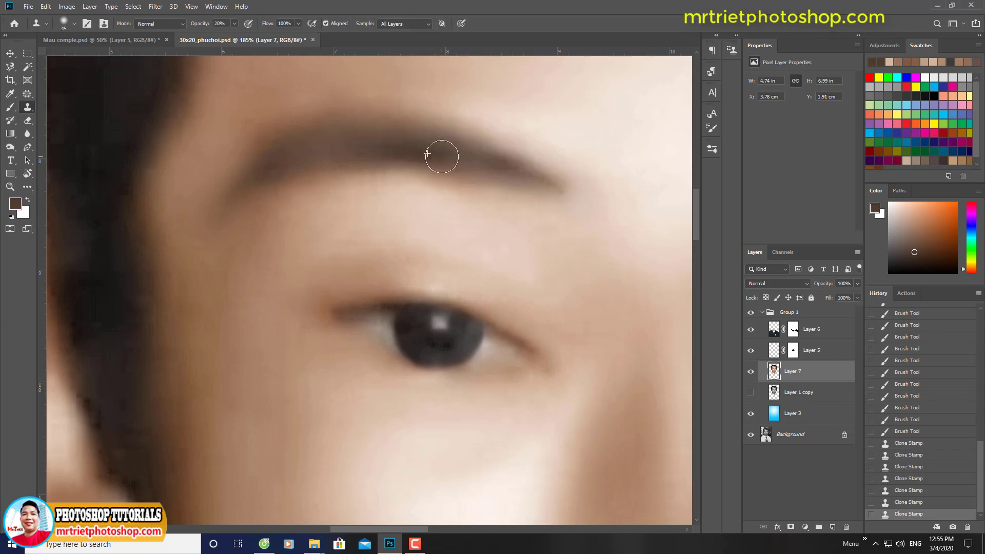
pyautogui.click(402, 156)
pyautogui.click(461, 153)
pyautogui.moveTo(438, 196); pyautogui.dragTo(382, 150)
pyautogui.moveTo(465, 218); pyautogui.dragTo(356, 163)
pyautogui.moveTo(407, 206); pyautogui.dragTo(421, 207)
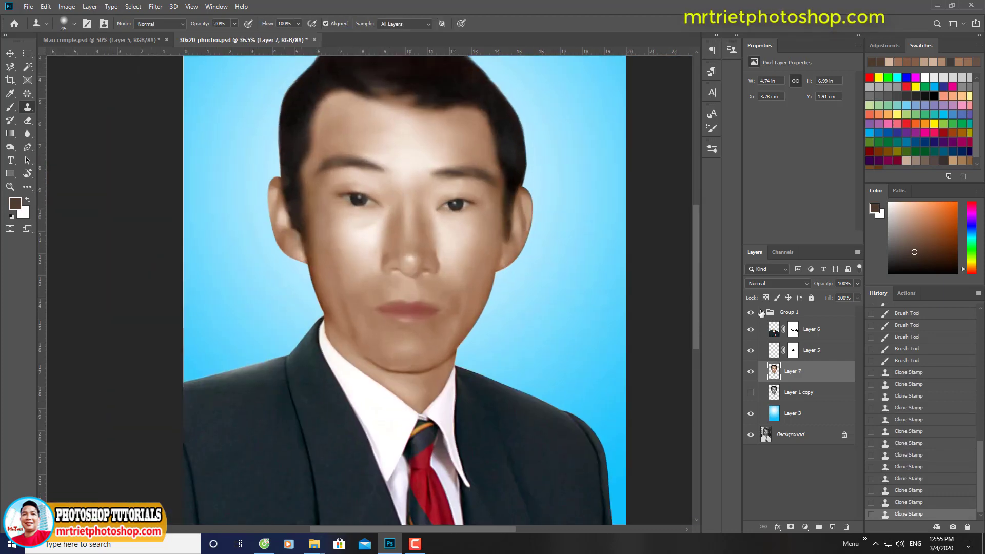
pyautogui.click(751, 312)
pyautogui.click(751, 312)
# Step: Clone skin over the left temple beside the eyebrow using an 80 px stamp at 10% opacity
pyautogui.moveTo(312, 170)
pyautogui.mouseDown()
pyautogui.moveTo(364, 236)
pyautogui.moveTo(276, 241)
pyautogui.mouseUp()
pyautogui.press(']')
pyautogui.press(']')
pyautogui.press(']')
pyautogui.press('1')
pyautogui.keyDown('alt'); pyautogui.click(359, 190); pyautogui.keyUp('alt')
pyautogui.click(334, 203)
pyautogui.click(329, 205)
pyautogui.click(334, 199)
pyautogui.click(323, 208)
pyautogui.press('[')
pyautogui.click(329, 175)
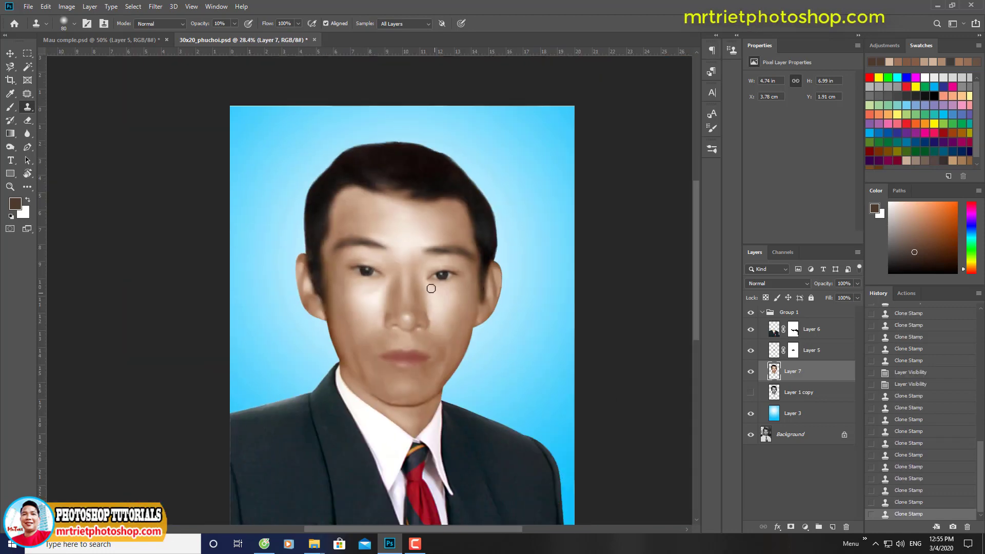
# Step: Toggle the face layer to compare, and clone skin over the left temple below the outer end of the eyebrow at 10% opacity
pyautogui.scroll(5, 354, 282)
pyautogui.hotkey('ctrl', ',')
pyautogui.hotkey('ctrl', ',')
pyautogui.scroll(3, 328, 215)
pyautogui.click(284, 180)
pyautogui.click(270, 203)
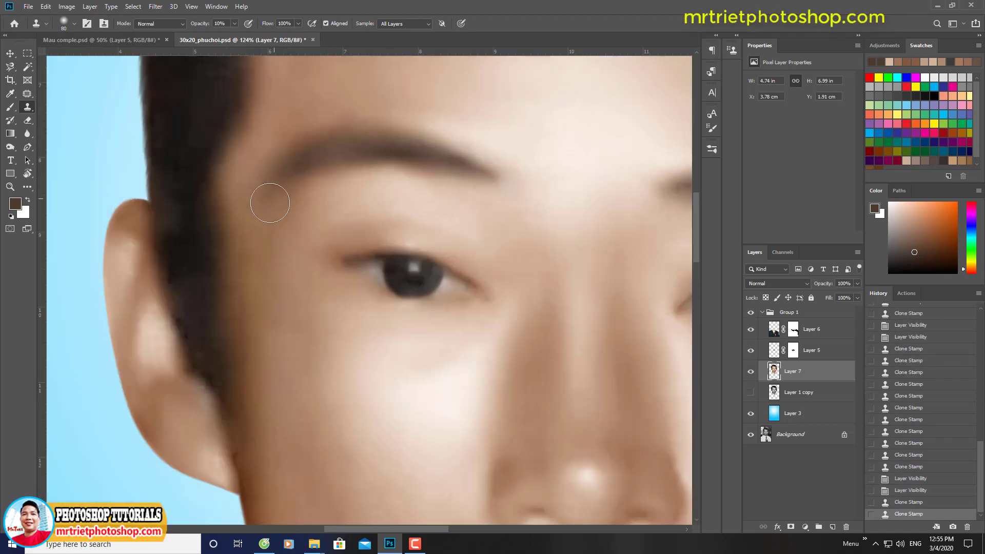
pyautogui.click(264, 219)
pyautogui.click(259, 237)
pyautogui.click(257, 231)
# Step: Clone skin along the left sideburn's edge beside the eyebrow and down the cheek, and save the document
pyautogui.click(234, 183)
pyautogui.click(254, 320)
pyautogui.click(254, 311)
pyautogui.hotkey('ctrl', '0')
pyautogui.hotkey('ctrl', 's')
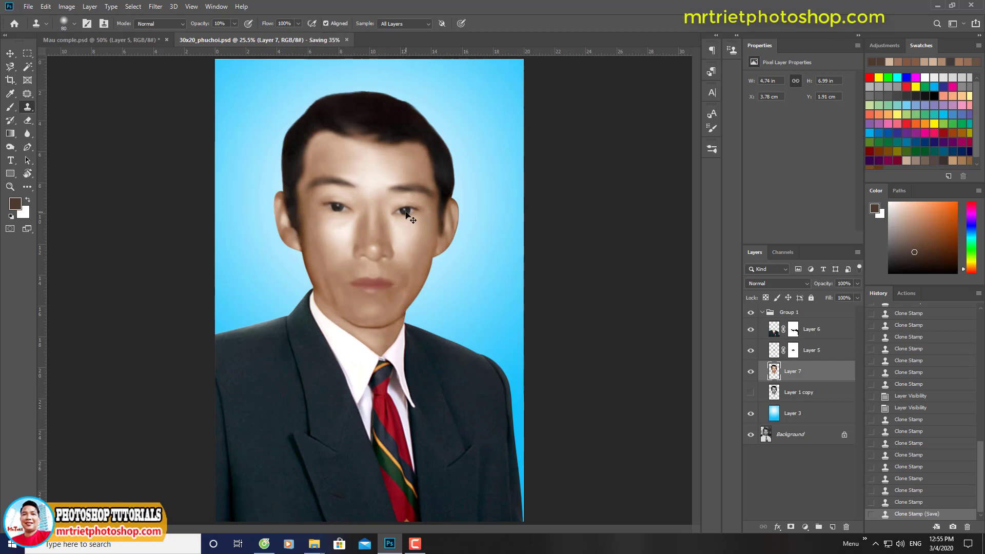
# Step: Try a color balance shift and a saturation of -15 on the lips layer (Layer 5), and undo both adjustments
pyautogui.click(773, 353)
pyautogui.hotkey('ctrl', 'b')
pyautogui.moveTo(718, 123); pyautogui.dragTo(700, 126)
pyautogui.press('Return')
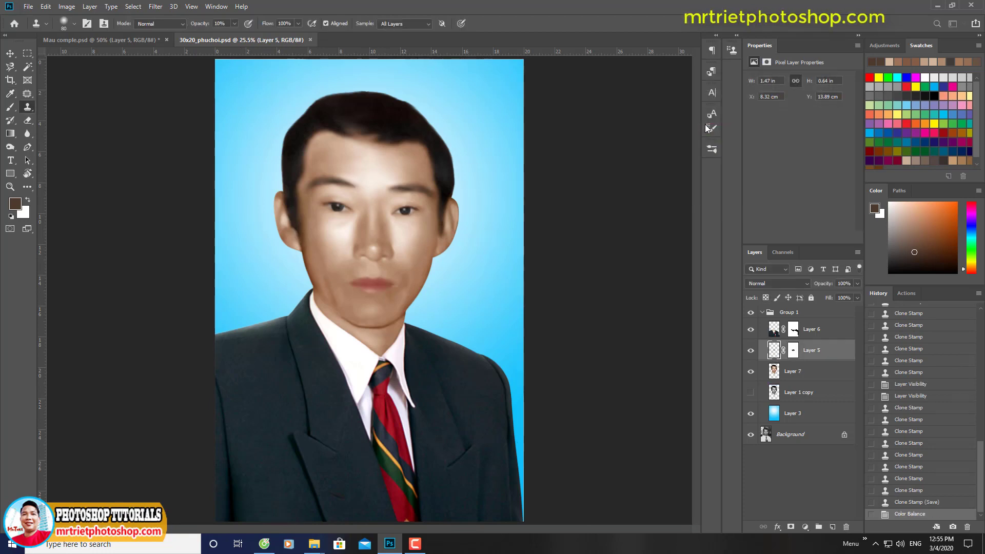
pyautogui.hotkey('ctrl', 'u')
pyautogui.moveTo(701, 200); pyautogui.dragTo(693, 200)
pyautogui.moveTo(701, 226); pyautogui.dragTo(694, 226)
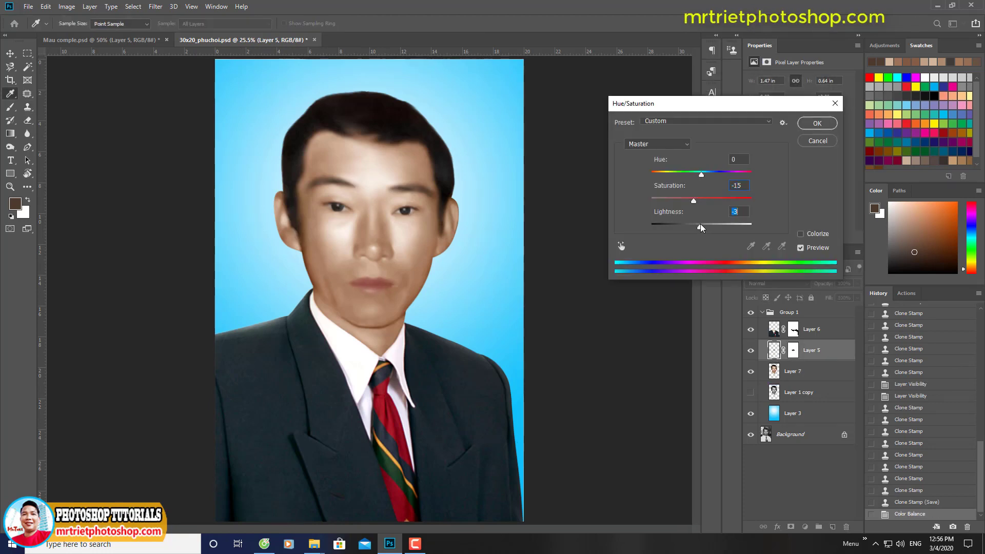
pyautogui.press('Return')
pyautogui.scroll(2, 456, 297)
pyautogui.hotkey('ctrl', 'z')
pyautogui.hotkey('ctrl', 'z')
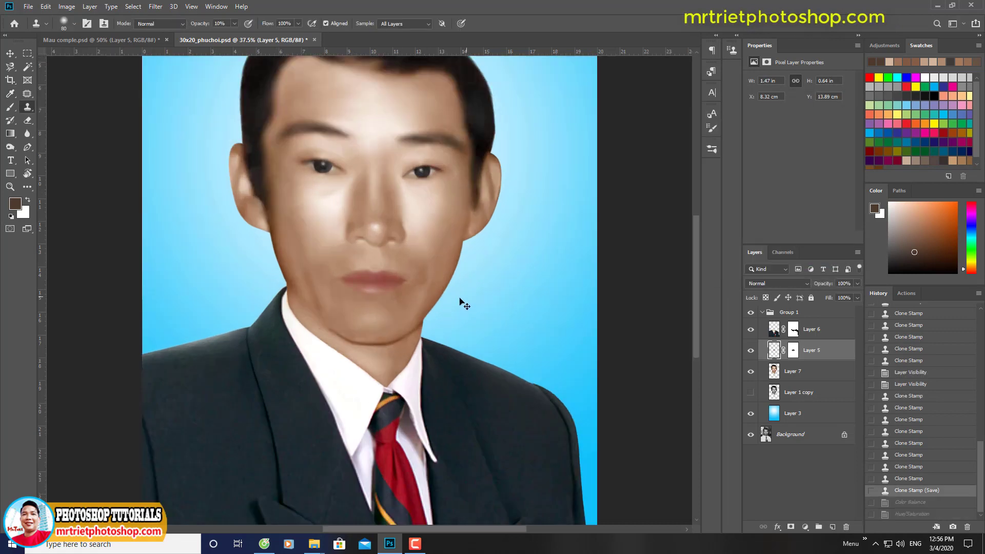
# Step: Adjust the color balance of the lips layer (Layer 5) and apply a Levels adjustment to it
pyautogui.hotkey('ctrl', 'b')
pyautogui.moveTo(689, 127); pyautogui.dragTo(693, 128)
pyautogui.press('Return')
pyautogui.scroll(-2, 369, 287)
pyautogui.hotkey('ctrl', 'l')
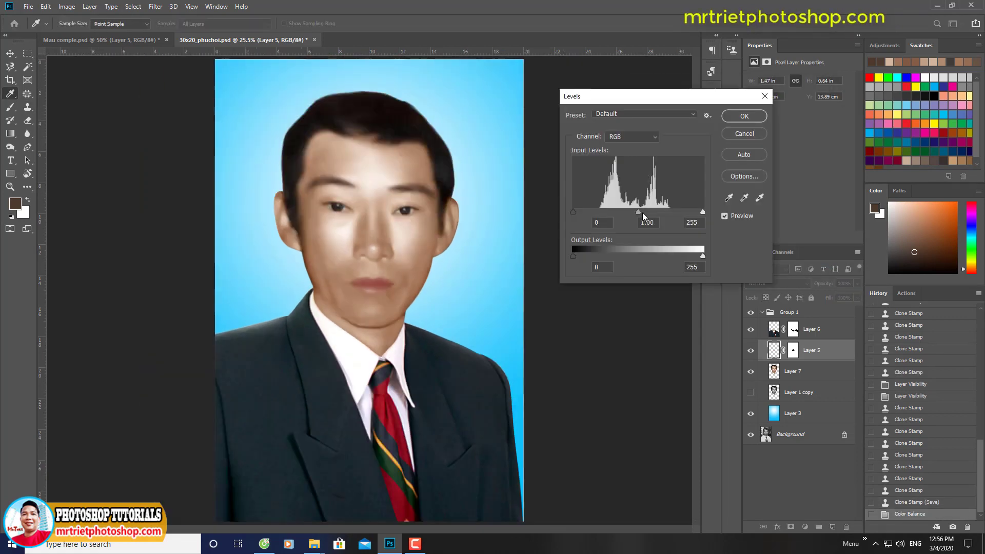
pyautogui.press('Return')
# Step: Reduce the saturation of the lips layer to about -22 and save the document
pyautogui.hotkey('ctrl', 'u')
pyautogui.moveTo(701, 200); pyautogui.dragTo(693, 200)
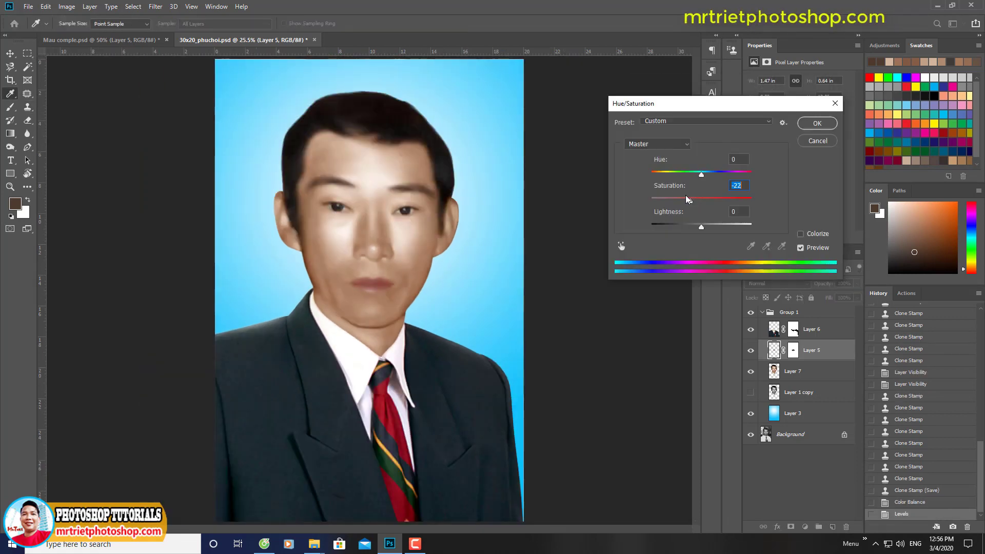
pyautogui.press('Return')
pyautogui.scroll(2, 472, 275)
pyautogui.hotkey('ctrl', 's')
# Step: Clone over the right corner of the mouth with a 50 px stamp and merge the lips layer into the face layer below
pyautogui.press('s')
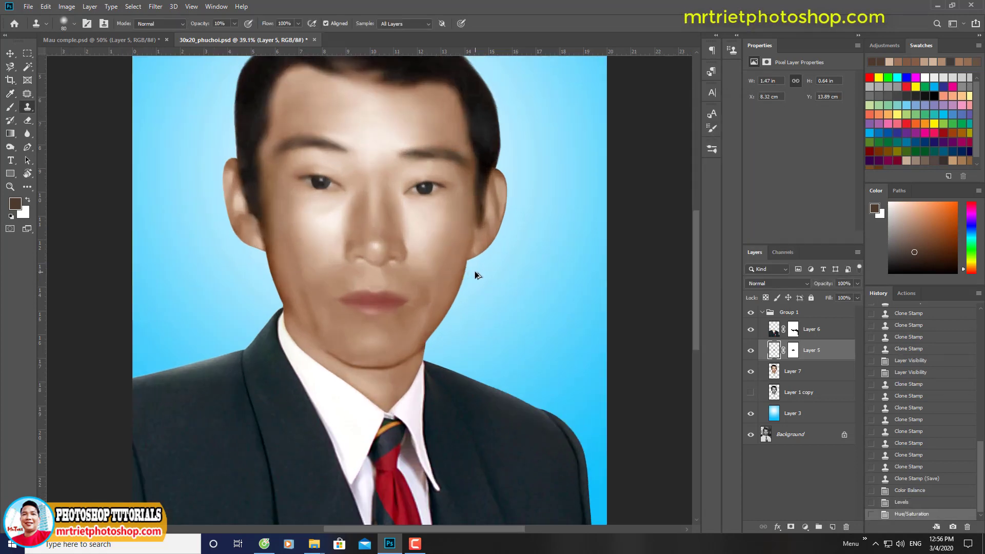
pyautogui.scroll(-2, 497, 213)
pyautogui.scroll(10, 422, 308)
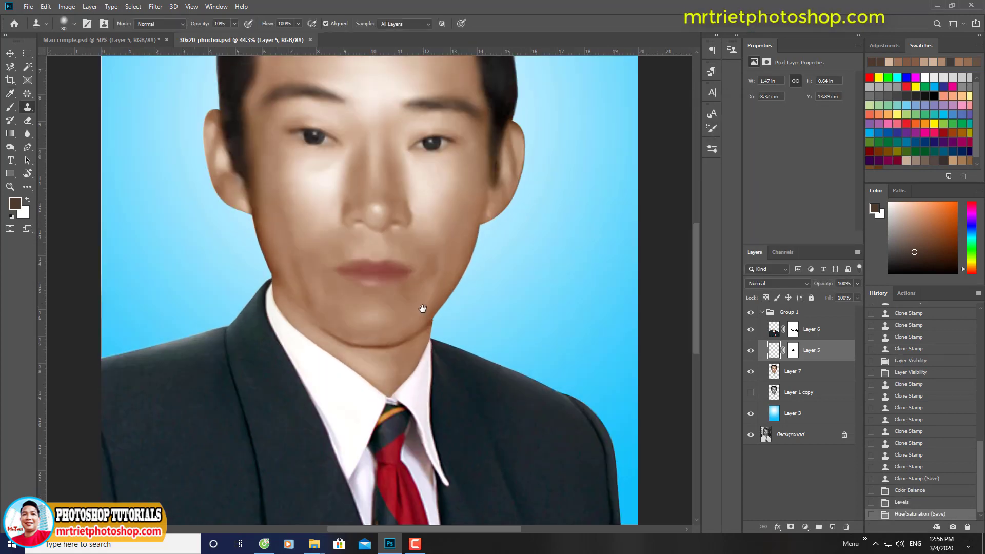
pyautogui.scroll(3, 404, 275)
pyautogui.click(389, 272)
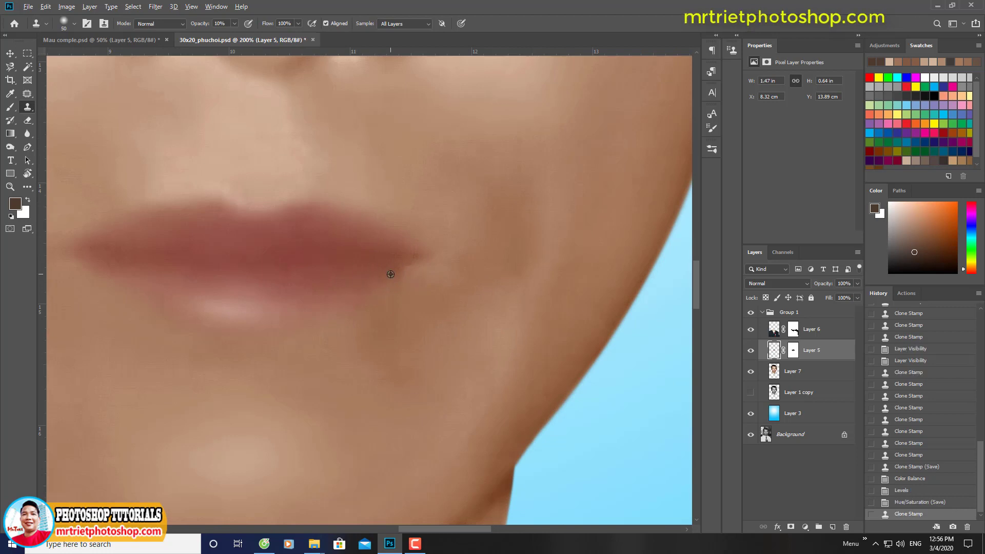
pyautogui.click(401, 277)
pyautogui.click(411, 287)
pyautogui.hotkey('ctrl', 'e')
# Step: Blend the right corner of the mouth with sampled skin, raising the clone stamp to 20% opacity, and save the document
pyautogui.keyDown('alt'); pyautogui.click(415, 300); pyautogui.keyUp('alt')
pyautogui.click(391, 277)
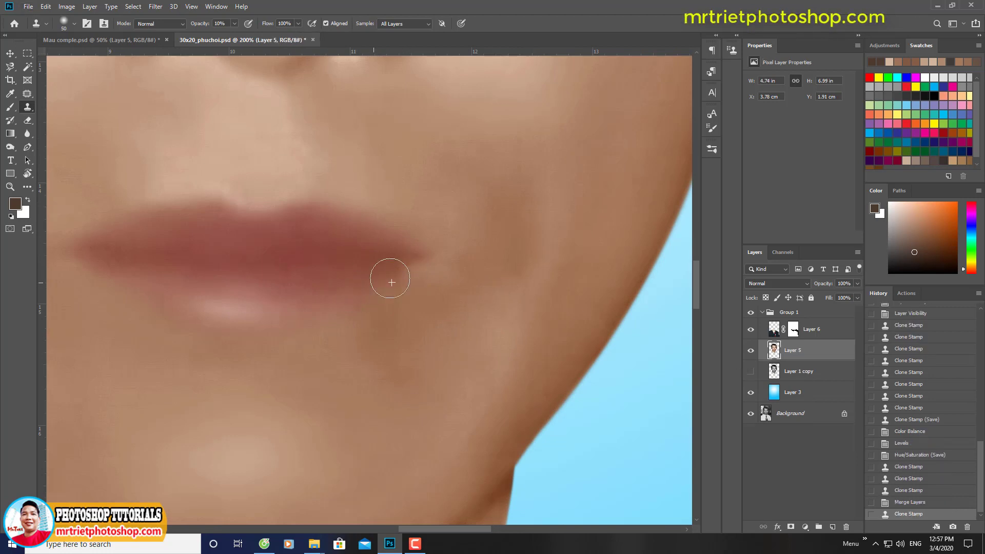
pyautogui.press('2')
pyautogui.click(406, 271)
pyautogui.click(399, 268)
pyautogui.click(412, 269)
pyautogui.keyDown('alt'); pyautogui.click(402, 272); pyautogui.keyUp('alt')
pyautogui.click(430, 268)
pyautogui.click(433, 267)
pyautogui.moveTo(287, 294); pyautogui.dragTo(390, 291)
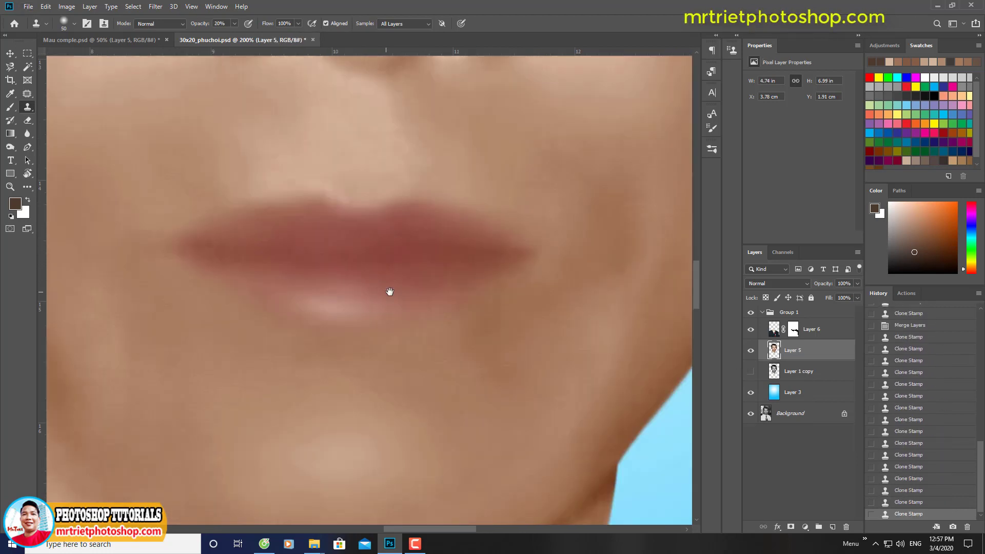
pyautogui.scroll(-5, 179, 276)
pyautogui.hotkey('ctrl', 's')
# Step: Outline the lips with the Patch tool and feather the selection
pyautogui.scroll(4, 178, 277)
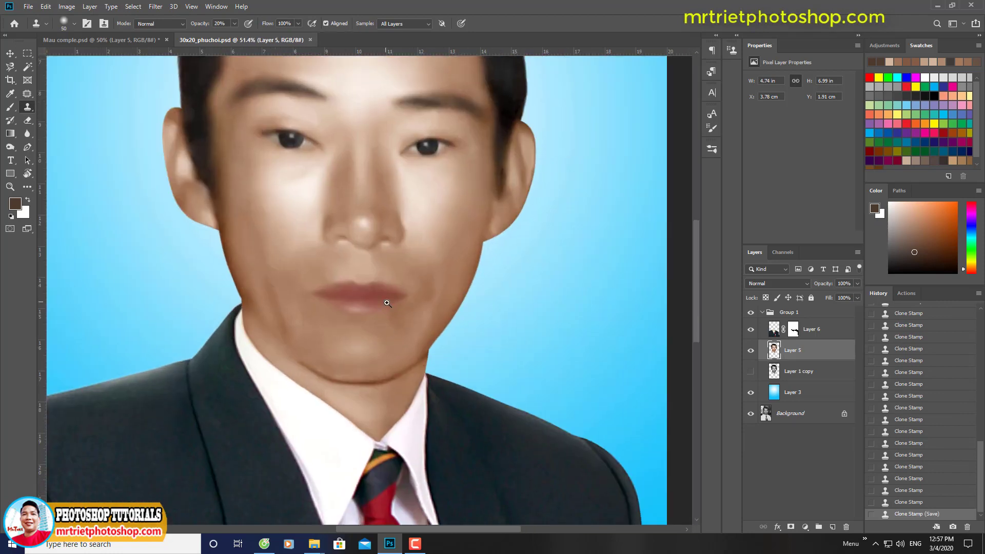
pyautogui.press('j')
pyautogui.moveTo(397, 252)
pyautogui.mouseDown()
pyautogui.moveTo(293, 249)
pyautogui.moveTo(408, 277)
pyautogui.mouseUp()
pyautogui.hotkey('shift', 'F6')
pyautogui.press('Return')
pyautogui.hotkey('ctrl', 'b')
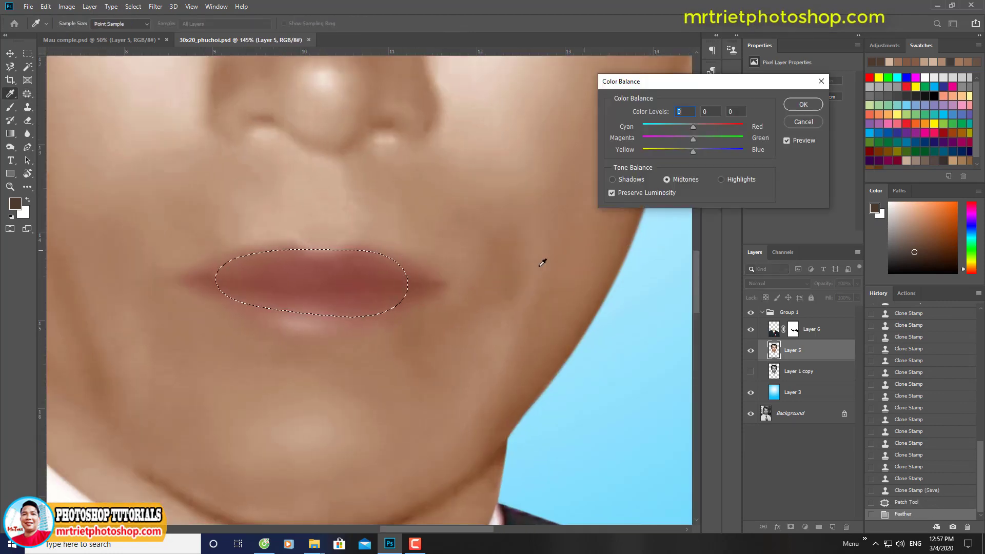
pyautogui.press('Escape')
# Step: Lower the saturation of the feathered lips selection, compare it with the earlier history state, deselect and save
pyautogui.hotkey('ctrl', 'u')
pyautogui.moveTo(701, 200); pyautogui.dragTo(692, 201)
pyautogui.press('Return')
pyautogui.hotkey('ctrl', 'z')
pyautogui.hotkey('ctrl', 'z')
pyautogui.hotkey('ctrl', 'z')
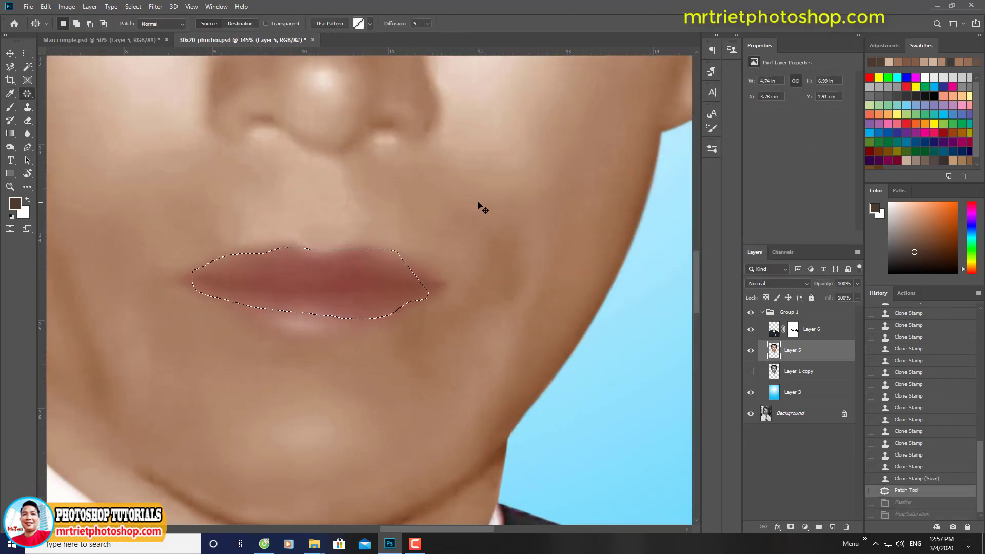
pyautogui.click(907, 519)
pyautogui.scroll(-5, 494, 249)
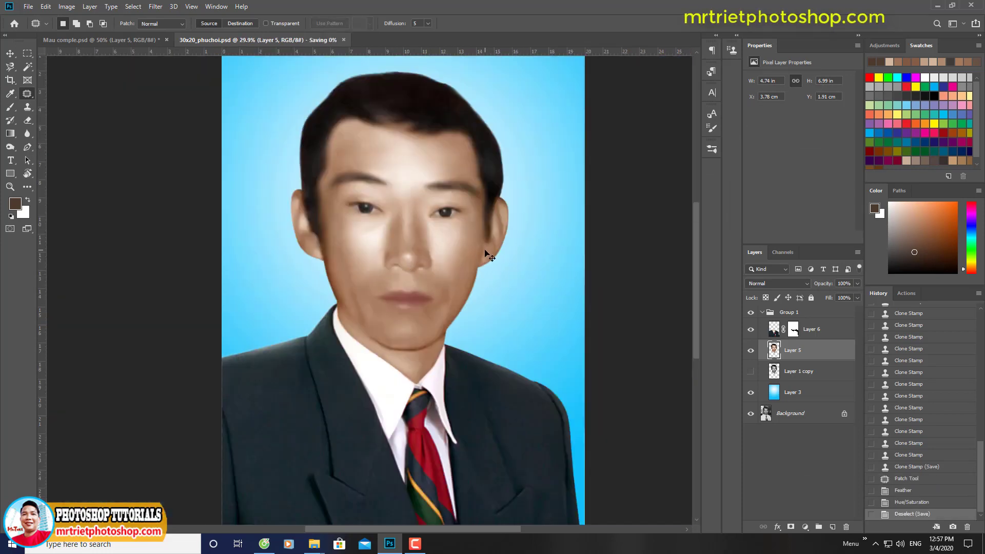
# Step: Outline the middle of the lips, feather the selection, adjust its color balance and deselect
pyautogui.scroll(3, 421, 273)
pyautogui.moveTo(398, 277); pyautogui.dragTo(399, 279)
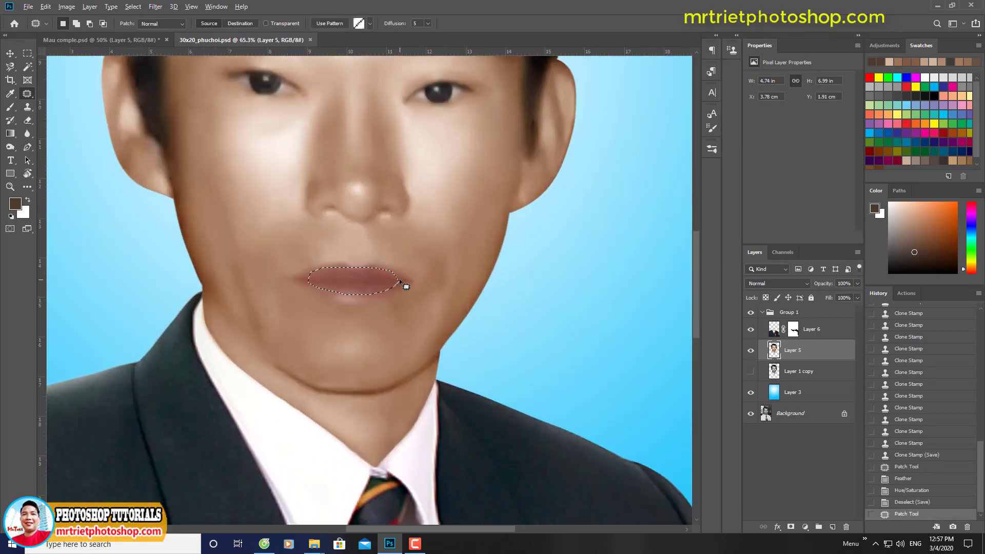
pyautogui.hotkey('shift', 'F6')
pyautogui.press('Return')
pyautogui.hotkey('ctrl', 'b')
pyautogui.press('Return')
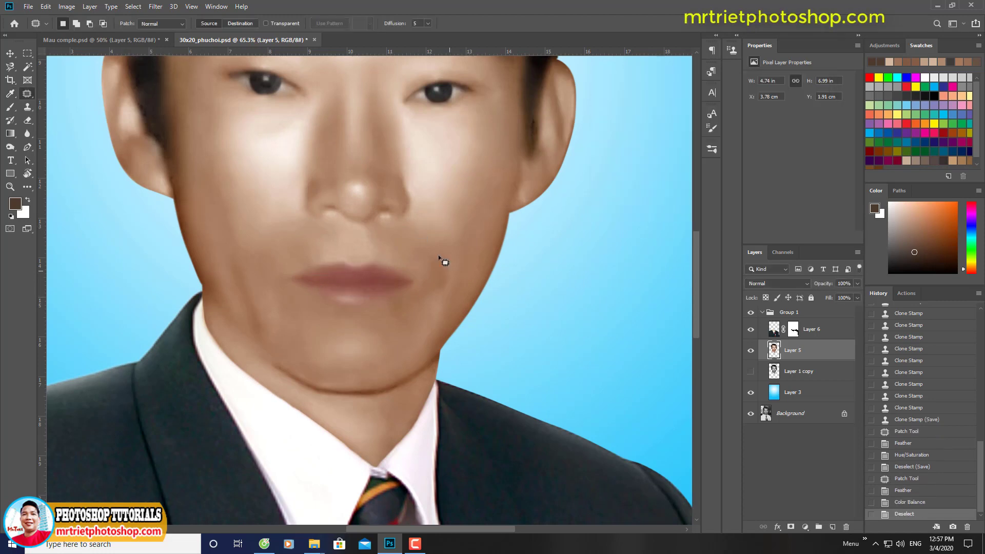
pyautogui.hotkey('ctrl', 'd')
# Step: Clone along the lower end of the right sideburn beside the ear with a 40 px stamp at 20% opacity, and save
pyautogui.scroll(-2, 442, 248)
pyautogui.scroll(5, 441, 249)
pyautogui.press('s')
pyautogui.moveTo(469, 242); pyautogui.dragTo(479, 269)
pyautogui.moveTo(477, 200)
pyautogui.mouseDown()
pyautogui.moveTo(468, 183)
pyautogui.moveTo(471, 224)
pyautogui.moveTo(466, 147)
pyautogui.mouseUp()
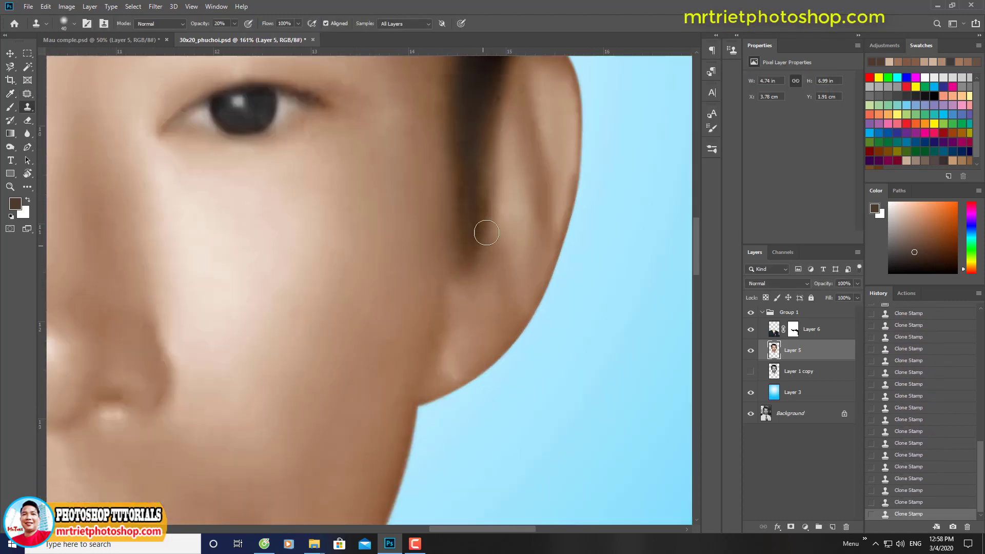
pyautogui.scroll(-5, 486, 233)
pyautogui.hotkey('ctrl', 's')
pyautogui.scroll(2, 428, 218)
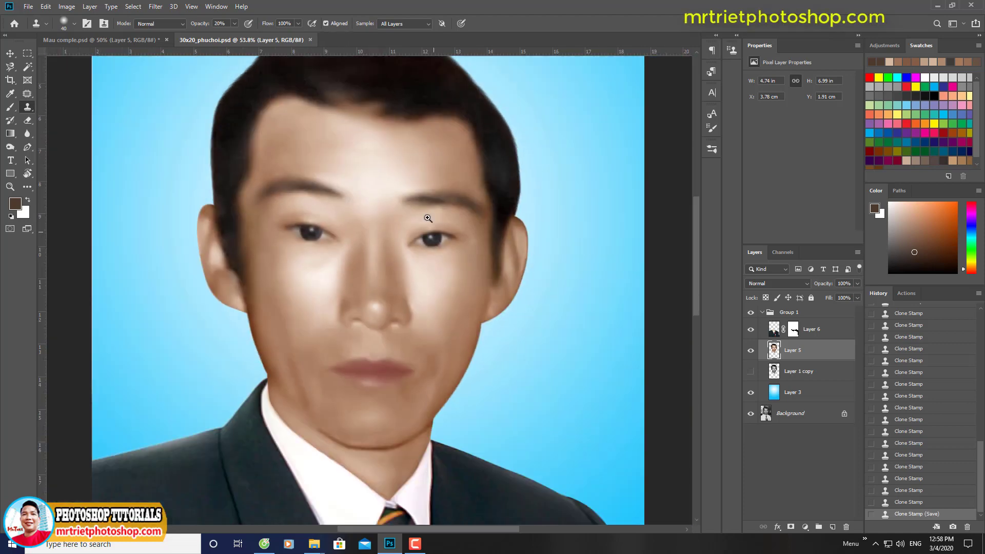
# Step: Shift the face layer's midtone color balance to +17 toward red and -10 toward yellow
pyautogui.scroll(-3, 555, 231)
pyautogui.scroll(-1, 566, 233)
pyautogui.hotkey('ctrl', 'b')
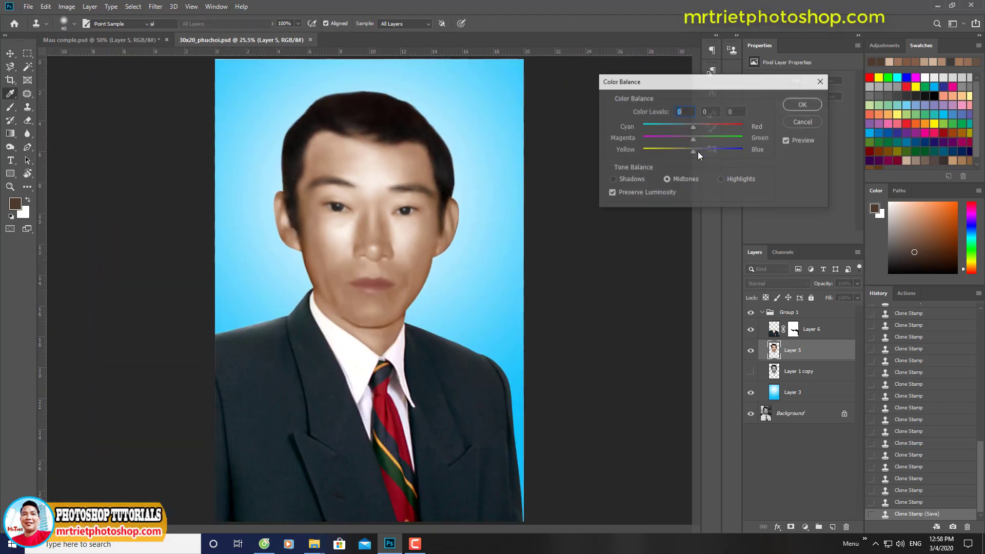
pyautogui.moveTo(695, 125); pyautogui.dragTo(689, 152)
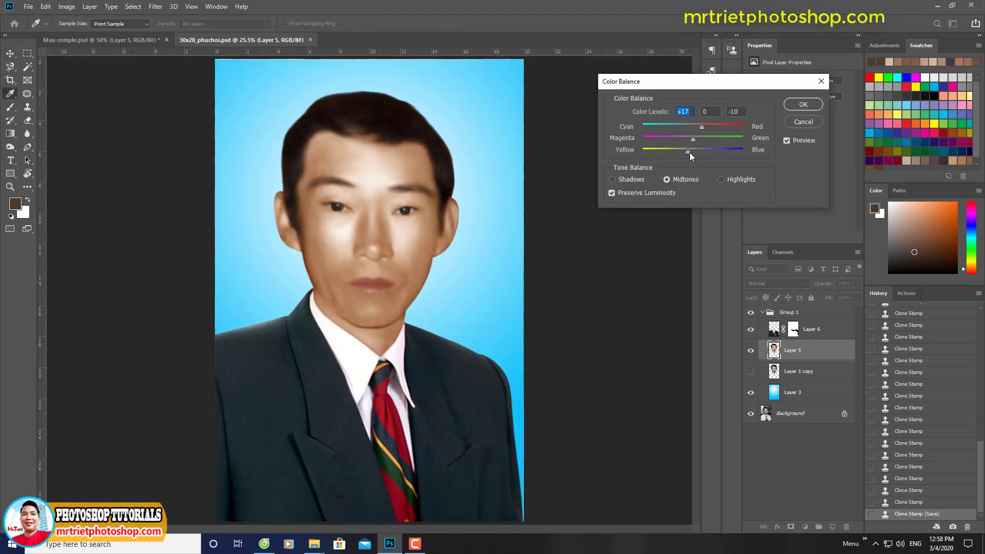
pyautogui.press('Return')
# Step: Adjust the face layer's hue/saturation and set its Levels input range to 7 and 252
pyautogui.hotkey('ctrl', 'u')
pyautogui.press('Return')
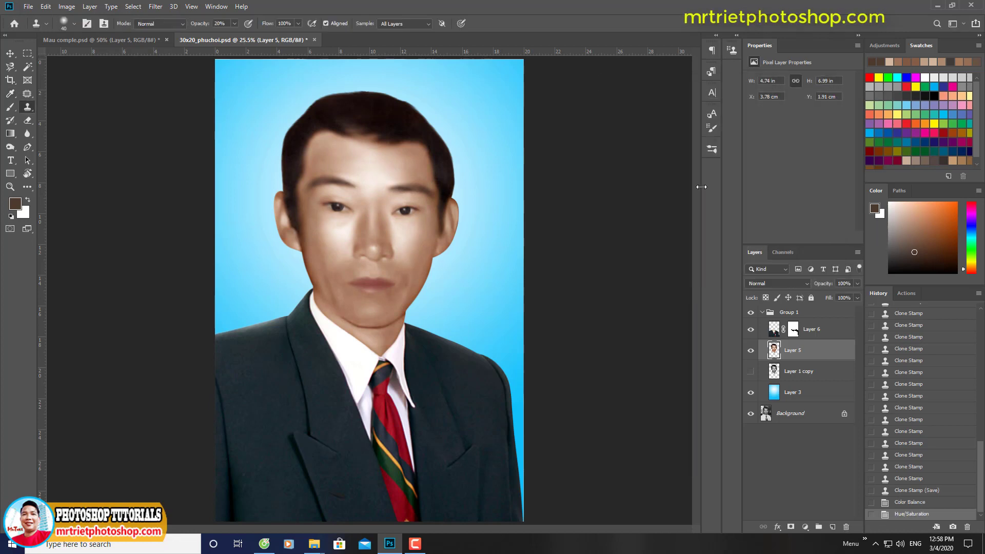
pyautogui.hotkey('ctrl', 'l')
pyautogui.click(639, 210)
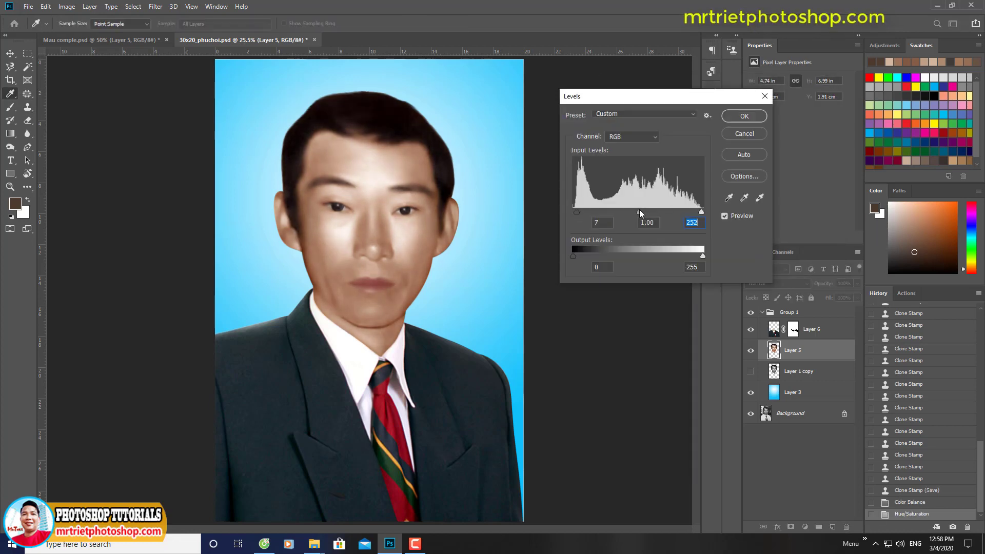
pyautogui.press('Return')
pyautogui.hotkey('ctrl', 'u')
pyautogui.press('Return')
# Step: Fine-tune the face layer's midtone color balance to about +2 toward red and -5 toward yellow
pyautogui.hotkey('ctrl', 'b')
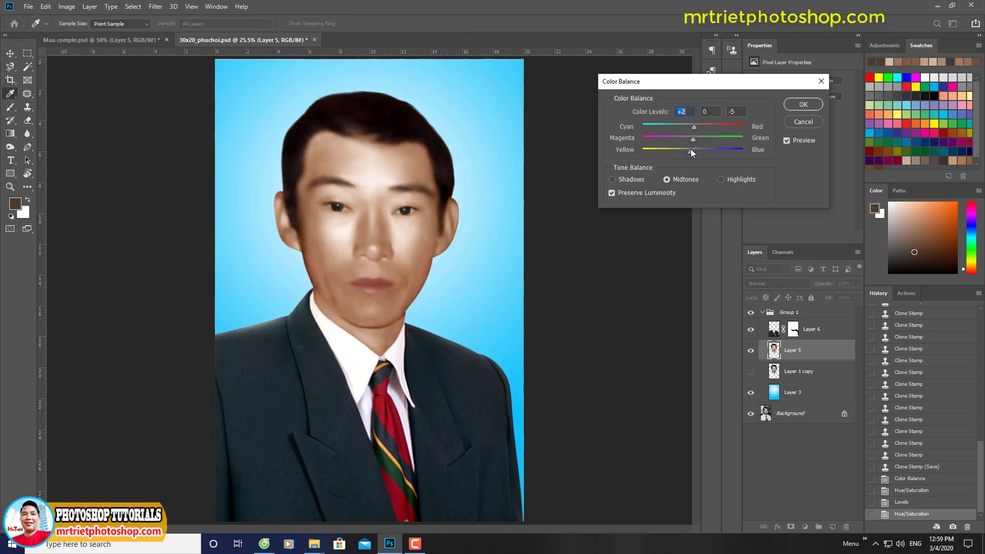
pyautogui.moveTo(691, 149); pyautogui.dragTo(690, 147)
pyautogui.press('Return')
# Step: Adjust the face layer with Selective Color, setting cyan in the reds to about -14 and tuning the cyan and yellow amounts
pyautogui.scroll(3, 474, 228)
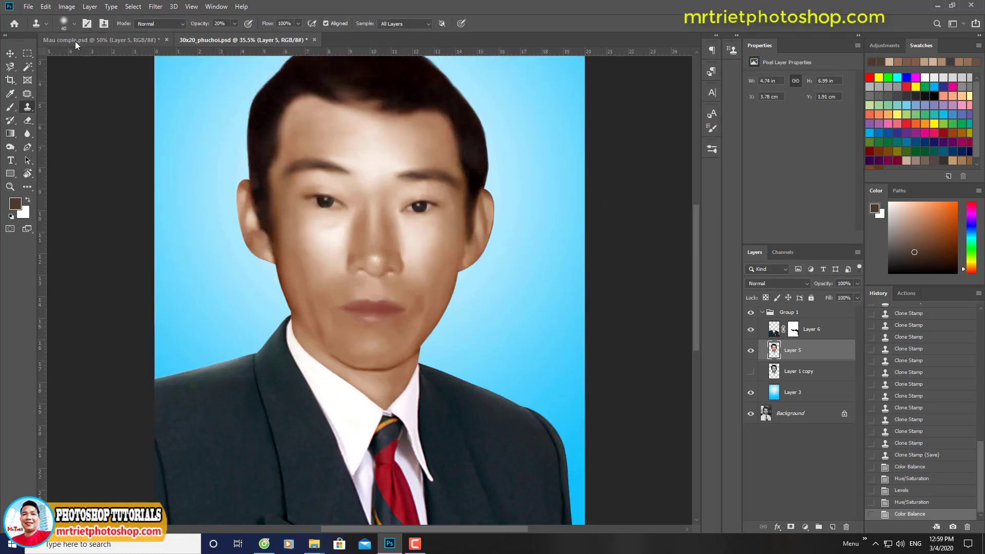
pyautogui.click(67, 6)
pyautogui.click(221, 182)
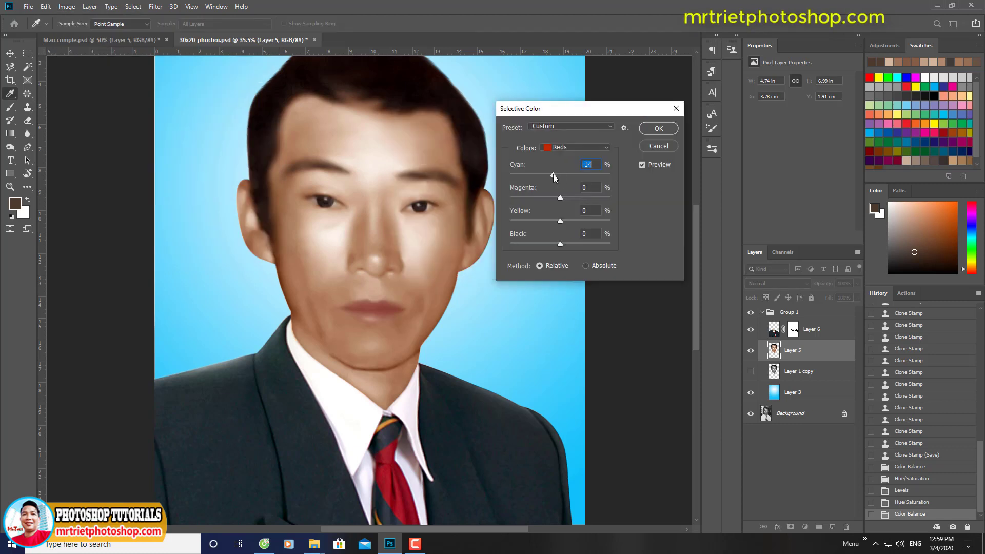
pyautogui.click(553, 148)
pyautogui.click(562, 159)
pyautogui.moveTo(556, 220); pyautogui.dragTo(549, 220)
pyautogui.moveTo(560, 175)
pyautogui.mouseDown()
pyautogui.moveTo(551, 175)
pyautogui.moveTo(568, 175)
pyautogui.mouseUp()
# Step: Set the blacks to +4% cyan and +19% yellow in Selective Color, apply the adjustment and save the document
pyautogui.click(574, 148)
pyautogui.click(565, 231)
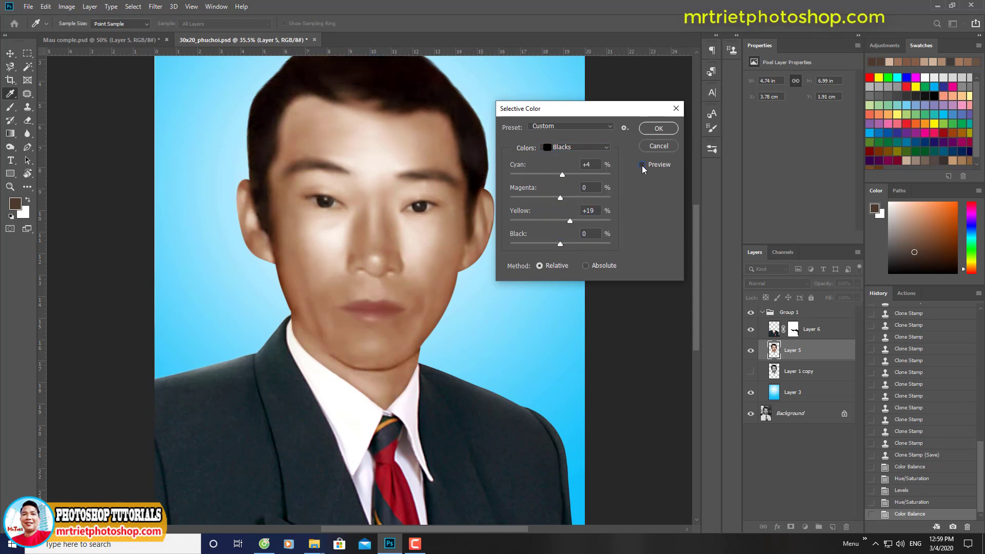
pyautogui.press('Return')
pyautogui.hotkey('ctrl', '0')
pyautogui.hotkey('ctrl', 's')
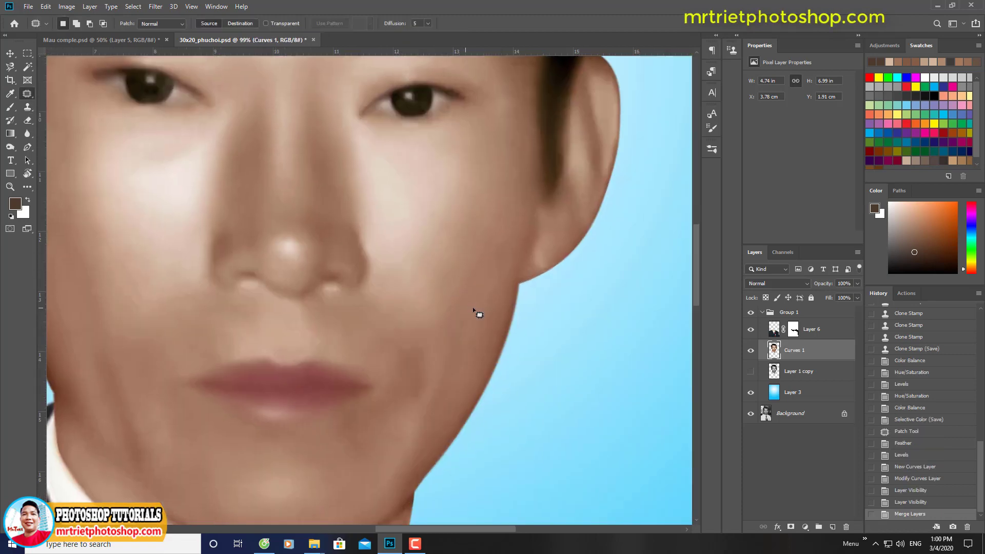
# Step: Compare earlier history states and revert to the saved Selective Color state, discarding the curves and patch edits
pyautogui.moveTo(475, 310)
pyautogui.mouseDown()
pyautogui.moveTo(428, 325)
pyautogui.moveTo(328, 301)
pyautogui.mouseUp()
pyautogui.click(908, 384)
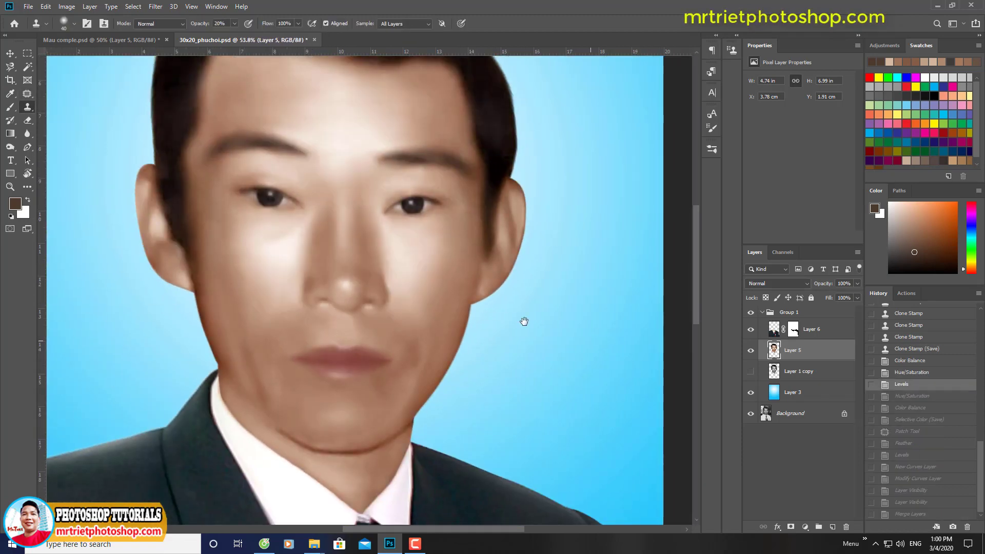
pyautogui.click(908, 396)
pyautogui.click(910, 419)
# Step: Clone sampled skin over the right cheek from beside the ear down toward the mouth with a 90 px stamp at 20% opacity
pyautogui.scroll(3, 442, 290)
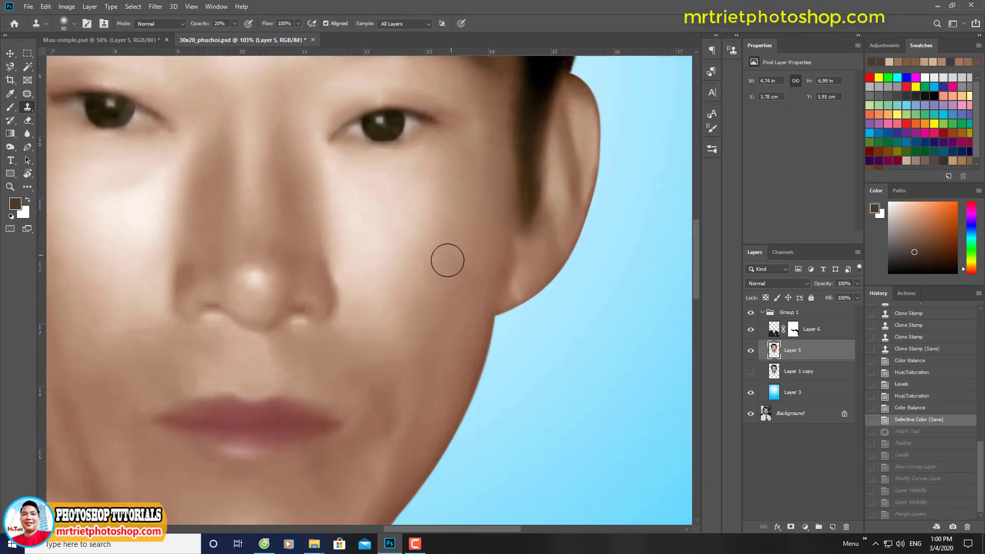
pyautogui.press(']')
pyautogui.click(468, 230)
pyautogui.keyDown('alt'); pyautogui.click(469, 264); pyautogui.keyUp('alt')
pyautogui.click(409, 342)
pyautogui.click(395, 354)
pyautogui.click(441, 270)
pyautogui.click(383, 325)
pyautogui.click(466, 250)
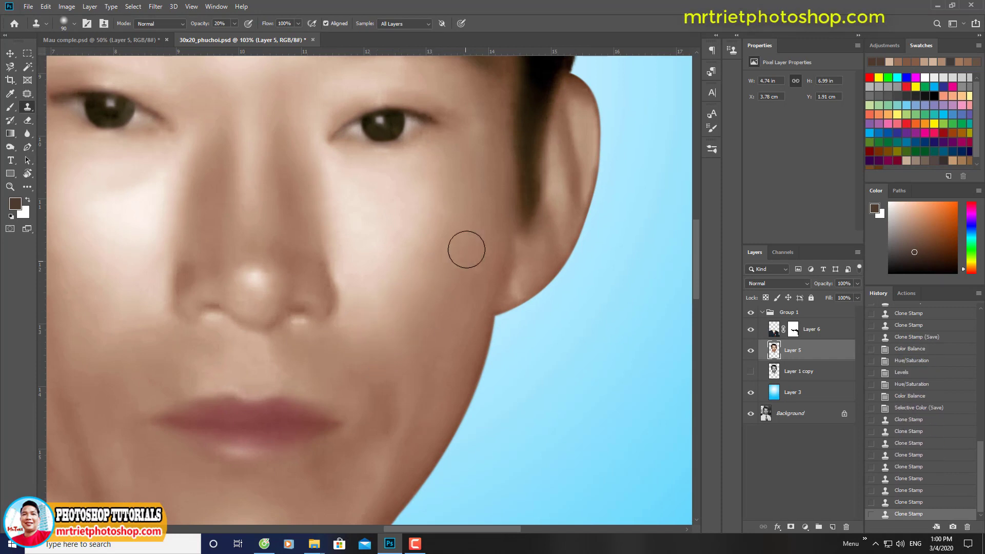
# Step: Smooth the tone transition from below the right eye across the outer cheek to the area beside the mouth
pyautogui.click(454, 229)
pyautogui.click(440, 201)
pyautogui.click(459, 268)
pyautogui.click(410, 308)
pyautogui.click(368, 339)
# Step: Clone sampled skin down the nose bridge and around the nose tip with a smaller stamp at 20% opacity
pyautogui.moveTo(244, 272); pyautogui.dragTo(314, 275)
pyautogui.press('[')
pyautogui.click(330, 253)
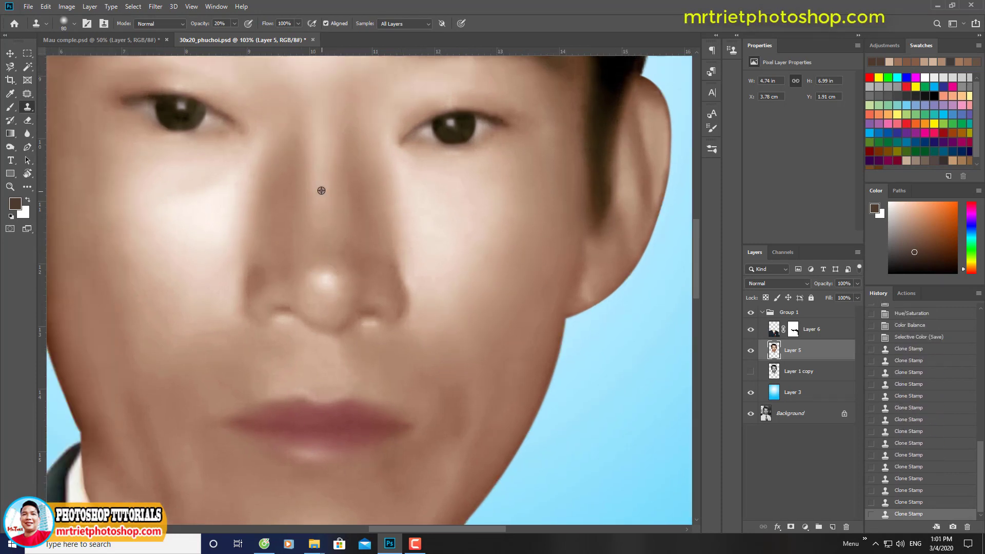
pyautogui.keyDown('alt'); pyautogui.click(321, 191); pyautogui.keyUp('alt')
pyautogui.click(334, 242)
pyautogui.click(343, 257)
pyautogui.click(352, 271)
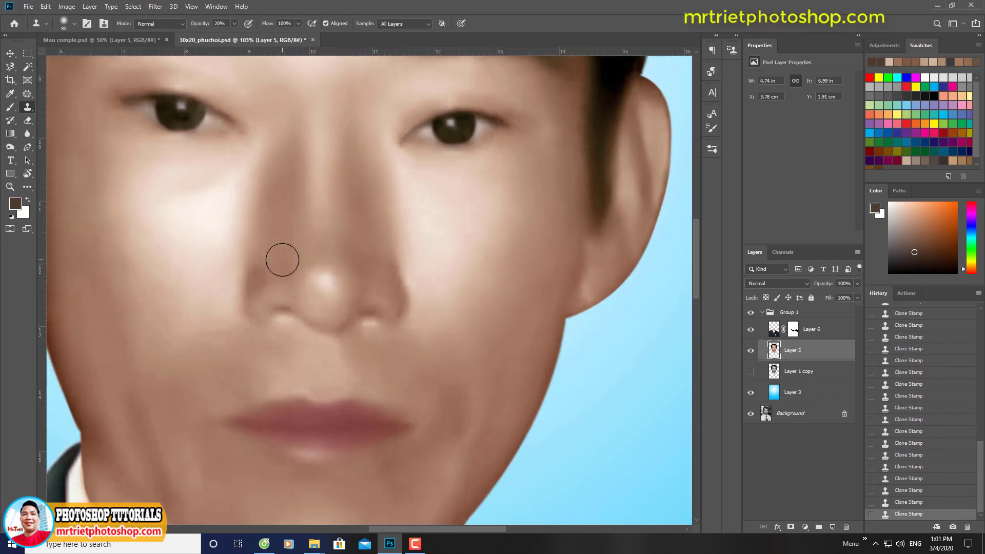
pyautogui.moveTo(156, 367); pyautogui.dragTo(237, 282)
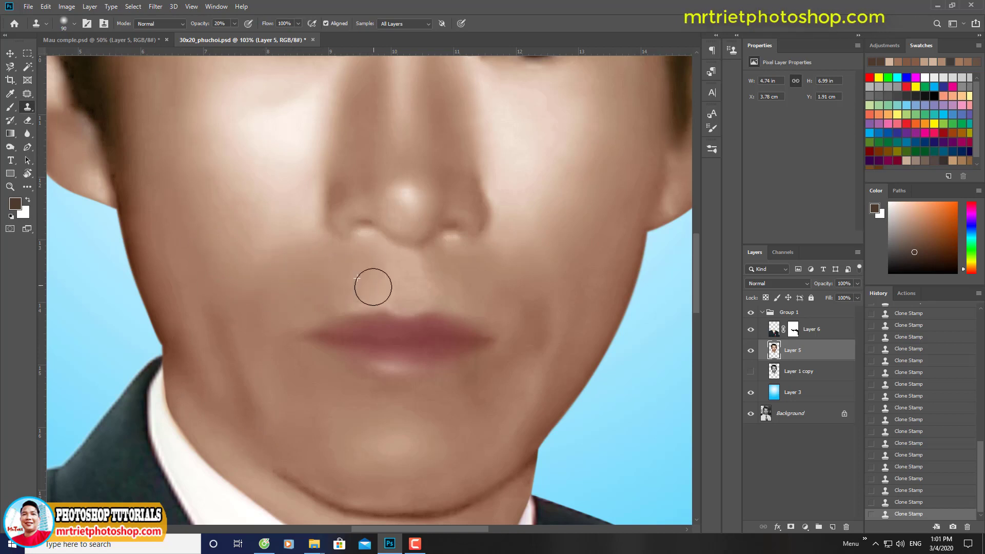
# Step: Lock the transparent pixels of Layer 5 and smooth the chin below the lips by cloning skin at 20% opacity
pyautogui.scroll(-3, 525, 323)
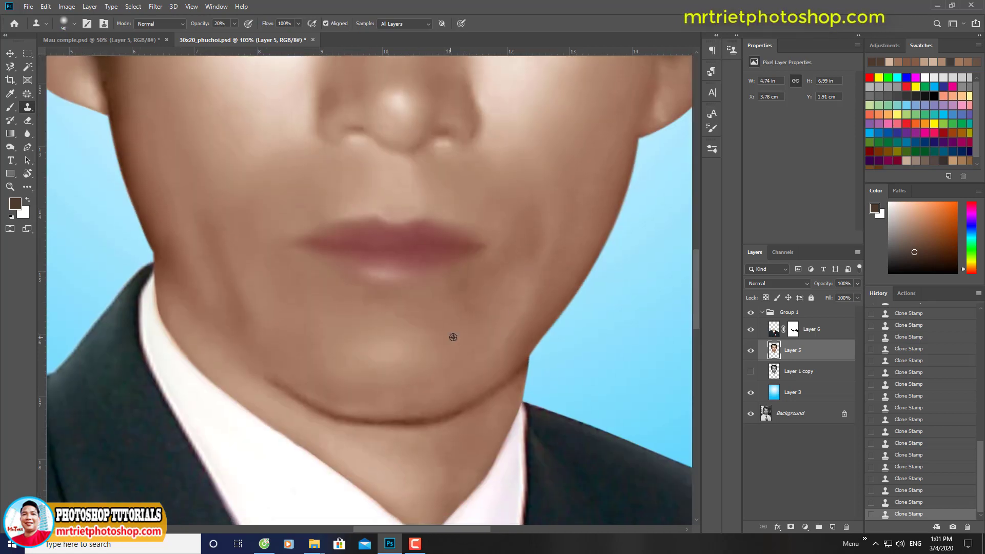
pyautogui.scroll(2, 366, 385)
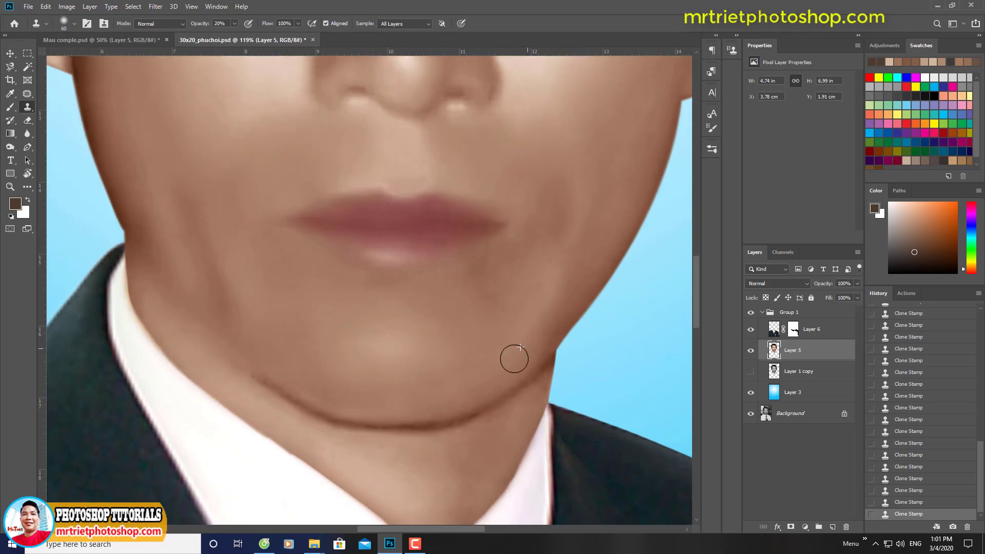
pyautogui.press('/')
pyautogui.click(445, 314)
pyautogui.click(455, 317)
pyautogui.click(368, 317)
pyautogui.click(371, 312)
pyautogui.click(374, 309)
pyautogui.click(457, 361)
pyautogui.scroll(-3, 436, 339)
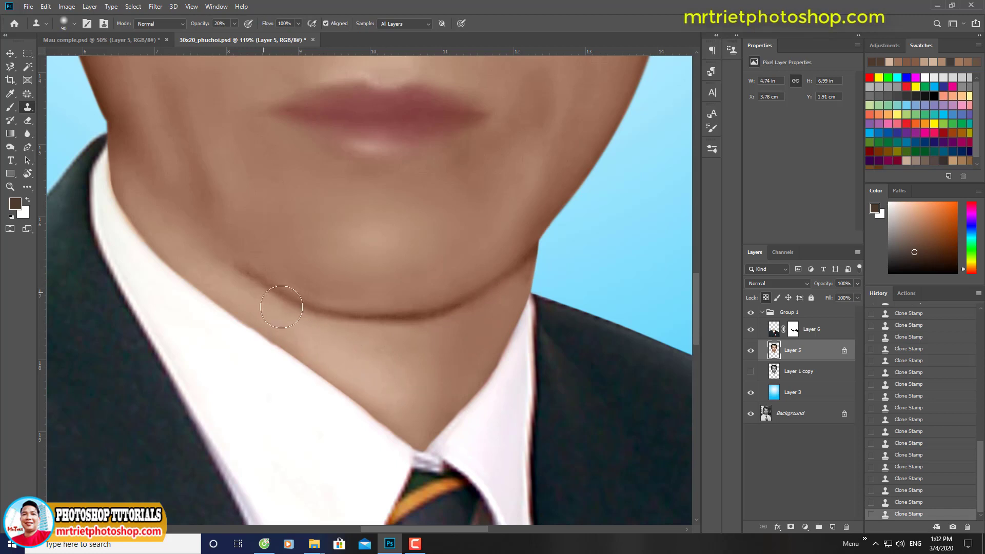
pyautogui.hotkey('ctrl', '0')
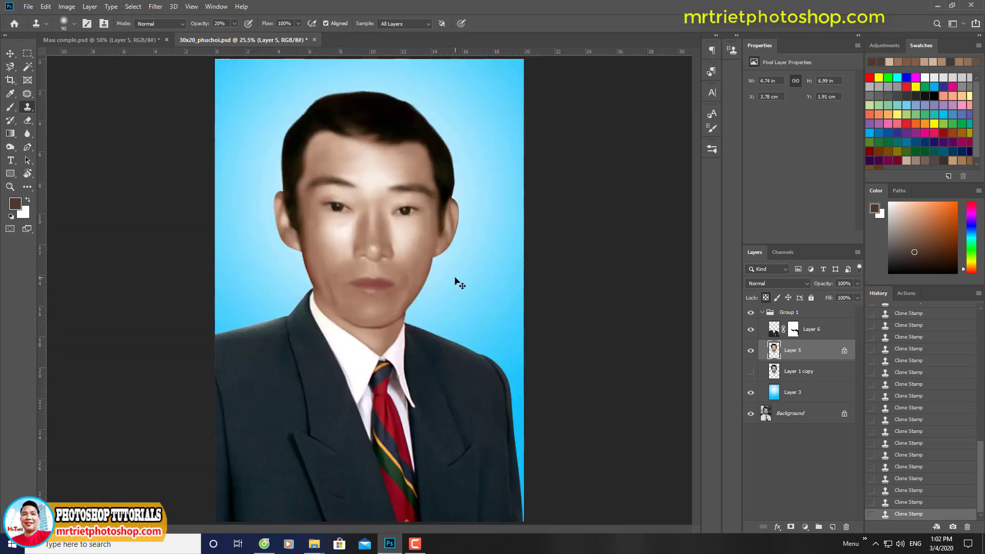
# Step: Warm the face layer's midtones with Color Balance by shifting them slightly toward yellow and red
pyautogui.click(394, 180)
pyautogui.hotkey('ctrl', 'b')
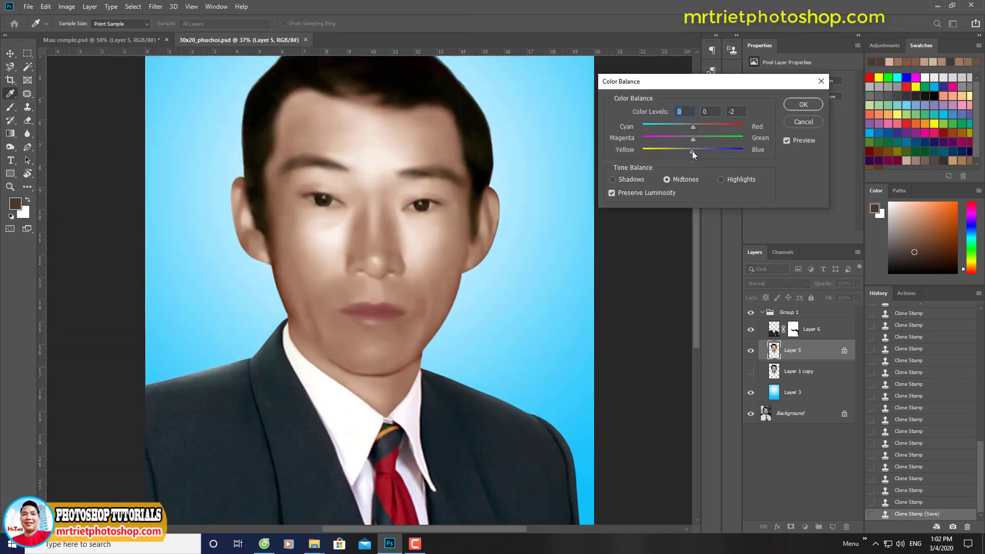
pyautogui.moveTo(692, 153); pyautogui.dragTo(698, 127)
pyautogui.click(791, 140)
pyautogui.click(803, 105)
# Step: Outline an area of the face freehand, feather the selection, brighten it slightly with Levels and deselect
pyautogui.moveTo(354, 262)
pyautogui.mouseDown()
pyautogui.moveTo(313, 218)
pyautogui.moveTo(398, 267)
pyautogui.mouseUp()
pyautogui.press('j')
pyautogui.moveTo(287, 183)
pyautogui.mouseDown()
pyautogui.moveTo(495, 248)
pyautogui.moveTo(468, 204)
pyautogui.mouseUp()
pyautogui.hotkey('shift', 'F6')
pyautogui.press('Return')
pyautogui.hotkey('ctrl', 'l')
pyautogui.moveTo(638, 211); pyautogui.dragTo(631, 210)
pyautogui.press('Return')
pyautogui.hotkey('ctrl', 'd')
# Step: Soften the hairline across the forehead with Clone Stamp strokes at 20% opacity and save the document
pyautogui.press('s')
pyautogui.moveTo(361, 92)
pyautogui.mouseDown()
pyautogui.moveTo(385, 176)
pyautogui.moveTo(405, 180)
pyautogui.mouseUp()
pyautogui.moveTo(359, 191); pyautogui.dragTo(328, 193)
pyautogui.moveTo(380, 197)
pyautogui.mouseDown()
pyautogui.moveTo(420, 205)
pyautogui.moveTo(477, 196)
pyautogui.mouseUp()
pyautogui.moveTo(513, 196)
pyautogui.mouseDown()
pyautogui.moveTo(472, 176)
pyautogui.moveTo(556, 176)
pyautogui.mouseUp()
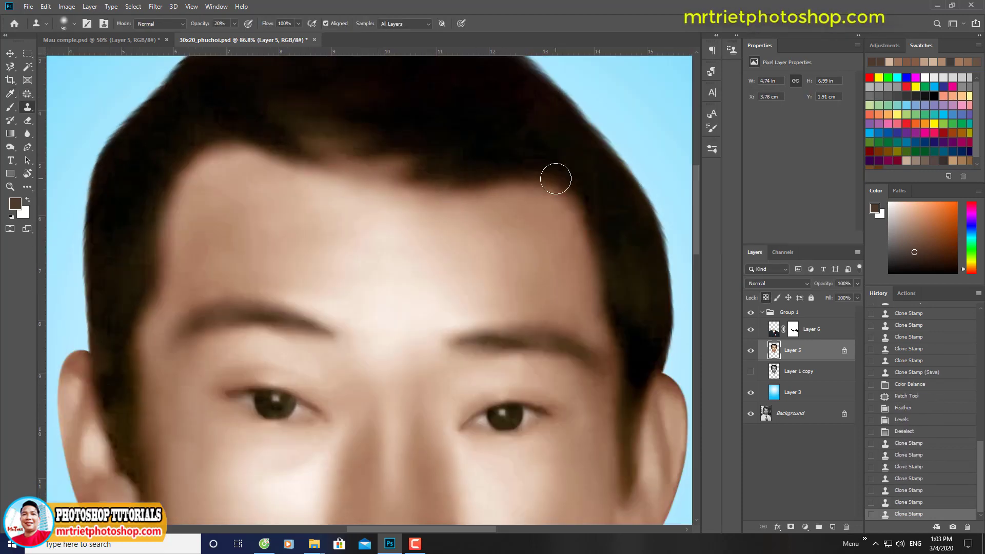
pyautogui.hotkey('ctrl', '0')
pyautogui.hotkey('ctrl', 's')
# Step: Open the Portraiture filter on the face layer, compare its presets and choose Smoothing: Normal
pyautogui.click(155, 7)
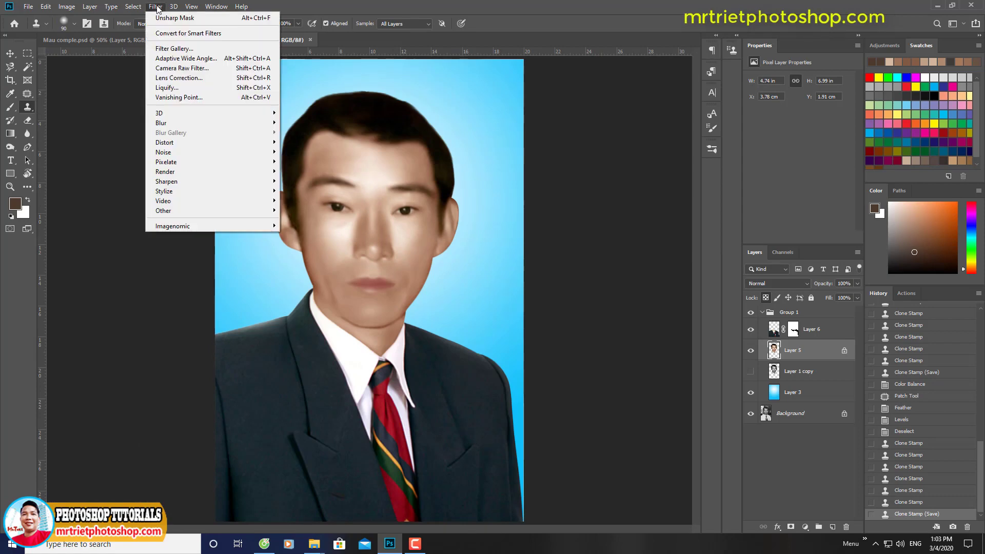
pyautogui.moveTo(246, 223)
pyautogui.click(302, 224)
pyautogui.click(88, 41)
pyautogui.click(93, 122)
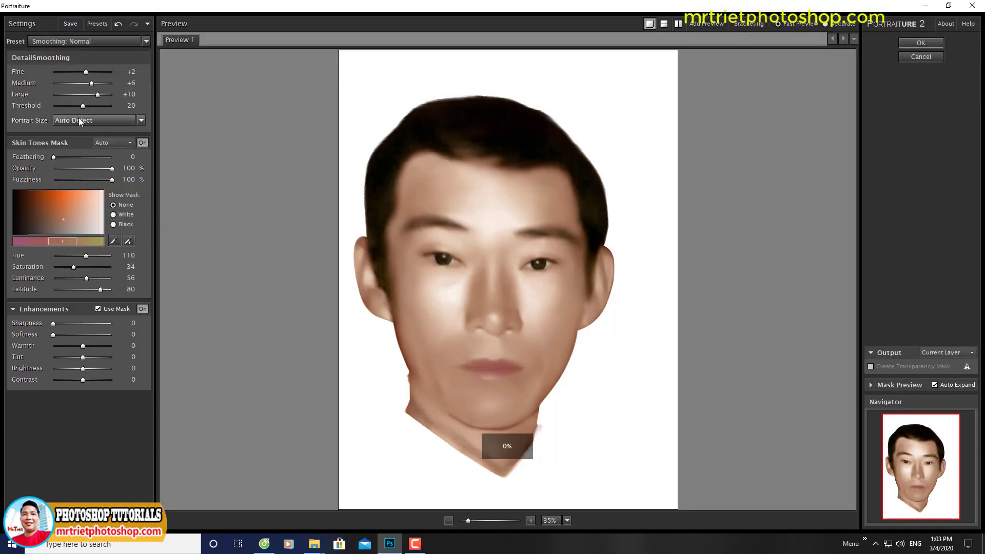
pyautogui.click(88, 41)
pyautogui.click(26, 84)
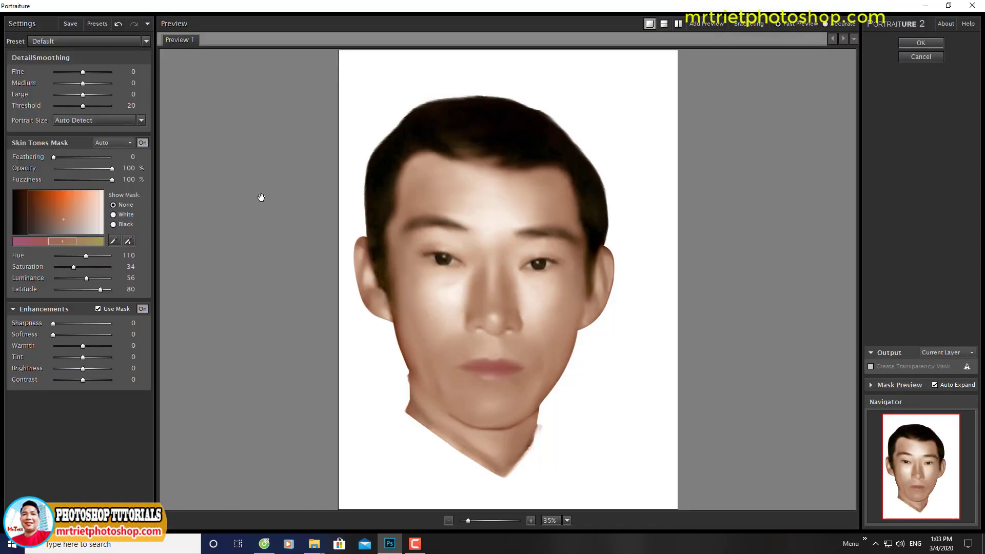
pyautogui.click(469, 244)
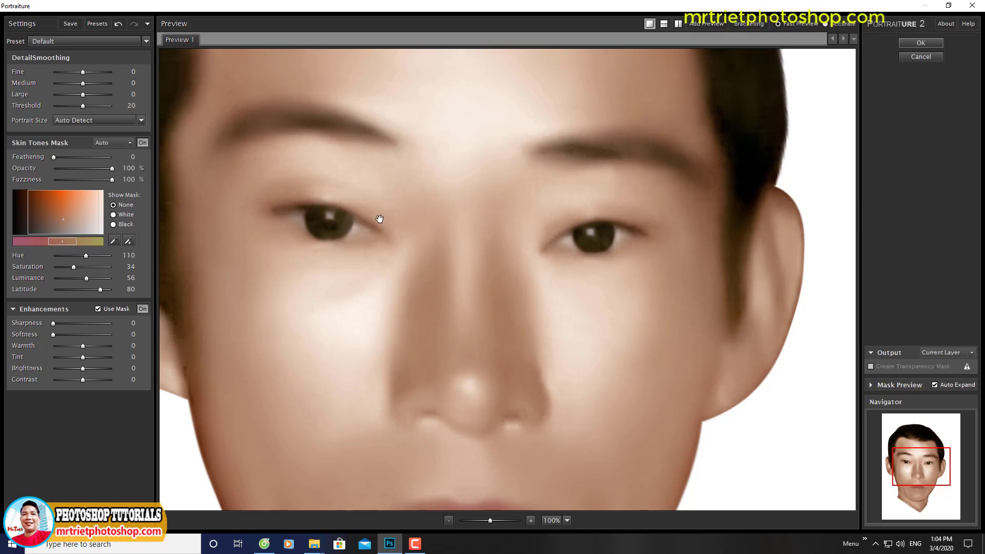
pyautogui.press('Down')
# Step: Set Portraiture's Fine smoothing to +12, mask Hue to 95 and Saturation to 40, adjust Large and Threshold, and apply the filter
pyautogui.moveTo(98, 95); pyautogui.dragTo(101, 71)
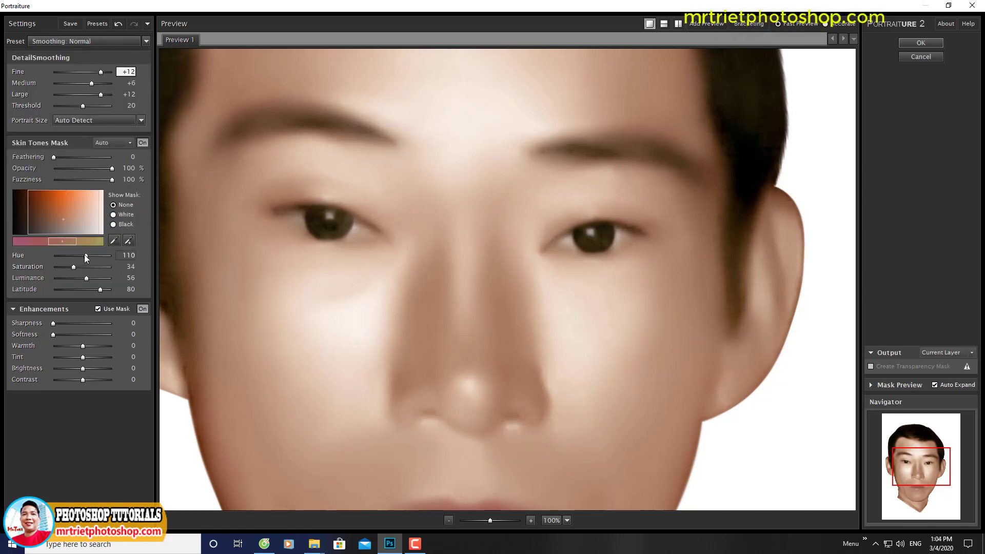
pyautogui.moveTo(73, 267); pyautogui.dragTo(81, 255)
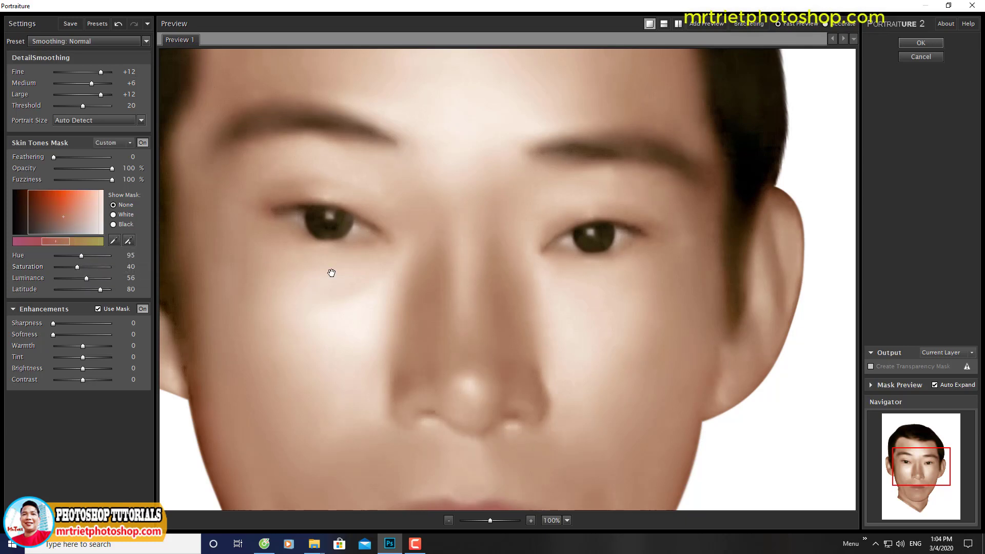
pyautogui.moveTo(100, 94); pyautogui.dragTo(77, 106)
pyautogui.press('Return')
# Step: Compare the face close up before and after the Portraiture filter and return to the filtered state
pyautogui.moveTo(366, 221); pyautogui.dragTo(429, 307)
pyautogui.hotkey('ctrl', 'z')
pyautogui.hotkey('ctrl', 'z')
pyautogui.hotkey('ctrl', 'z')
pyautogui.hotkey('ctrl', 'z')
pyautogui.hotkey('ctrl', 'z')
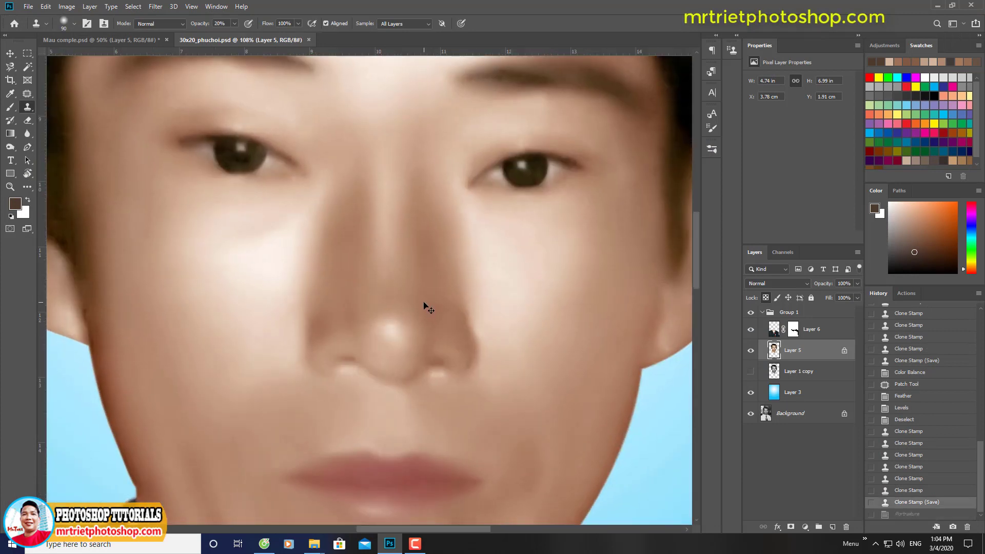
pyautogui.click(898, 503)
pyautogui.hotkey('ctrl', 'z')
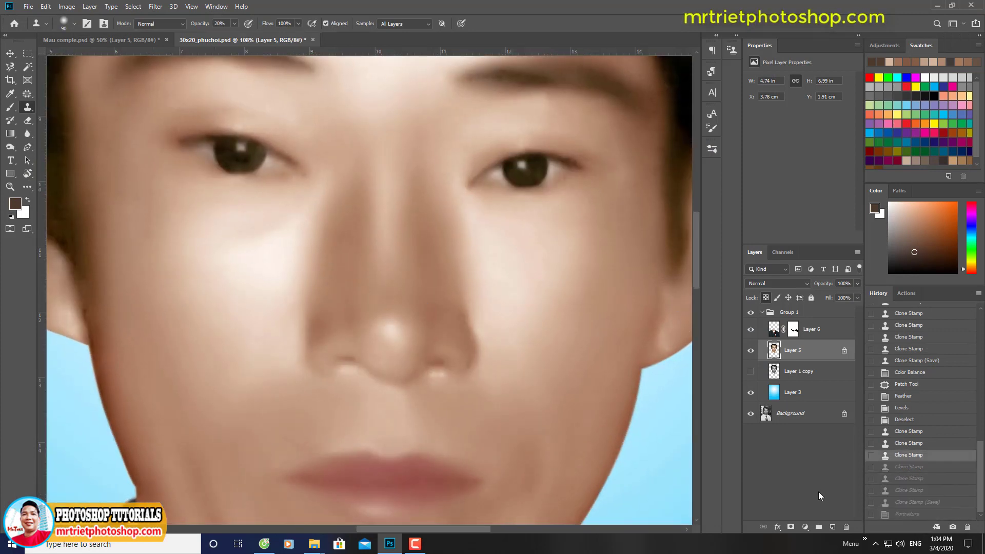
pyautogui.click(898, 503)
pyautogui.hotkey('ctrl', 'z')
pyautogui.click(898, 503)
pyautogui.hotkey('ctrl', 'z')
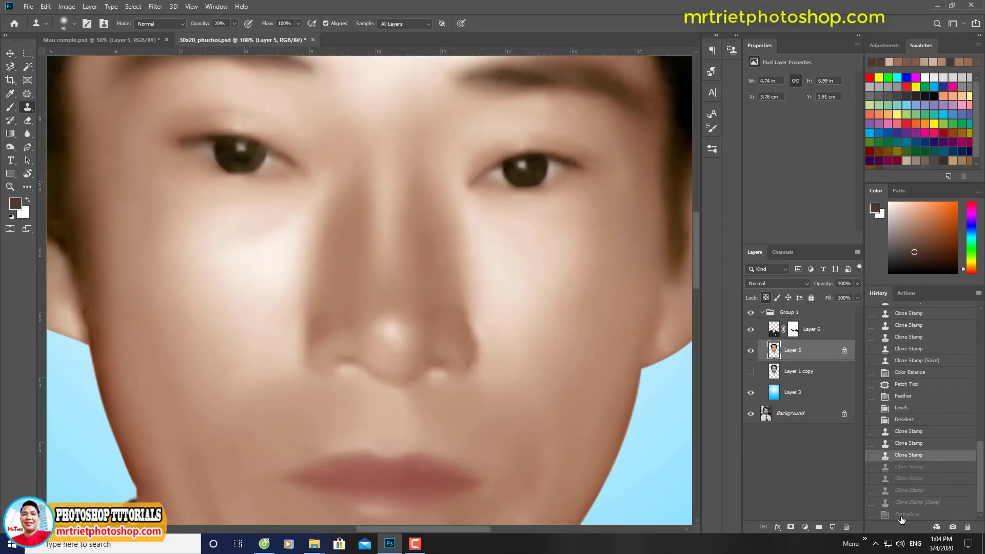
pyautogui.click(900, 503)
pyautogui.click(905, 511)
# Step: Compare the whole portrait with and without the Portraiture smoothing, keeping the filtered state
pyautogui.hotkey('ctrl', '0')
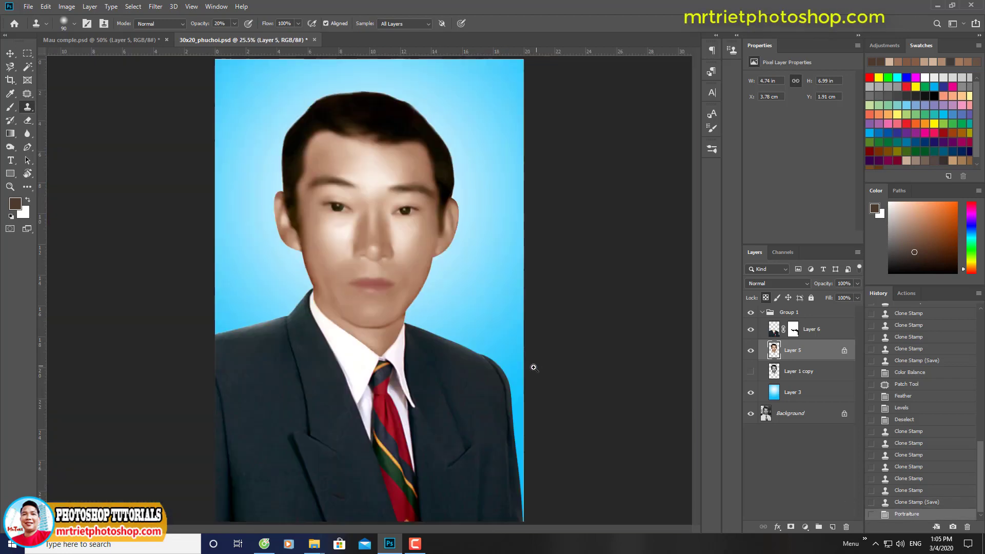
pyautogui.click(905, 504)
pyautogui.hotkey('ctrl', 'z')
pyautogui.click(905, 504)
pyautogui.hotkey('ctrl', 'z')
pyautogui.hotkey('ctrl', '+')
pyautogui.click(900, 503)
pyautogui.hotkey('ctrl', 'z')
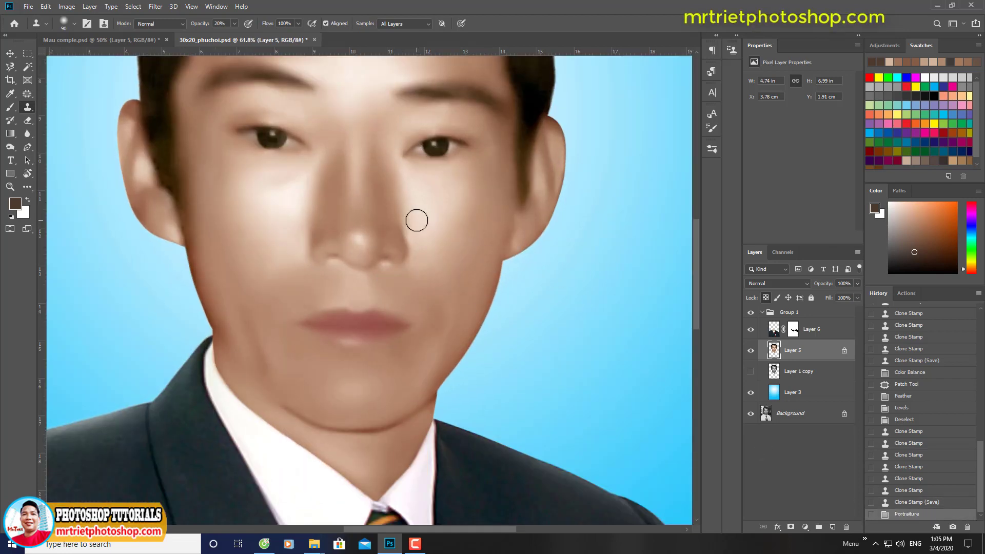
# Step: Sharpen the face layer using Unsharp Mask with a slightly reduced amount, a 7.9 px radius and a threshold of 4
pyautogui.click(155, 7)
pyautogui.moveTo(176, 213)
pyautogui.click(308, 269)
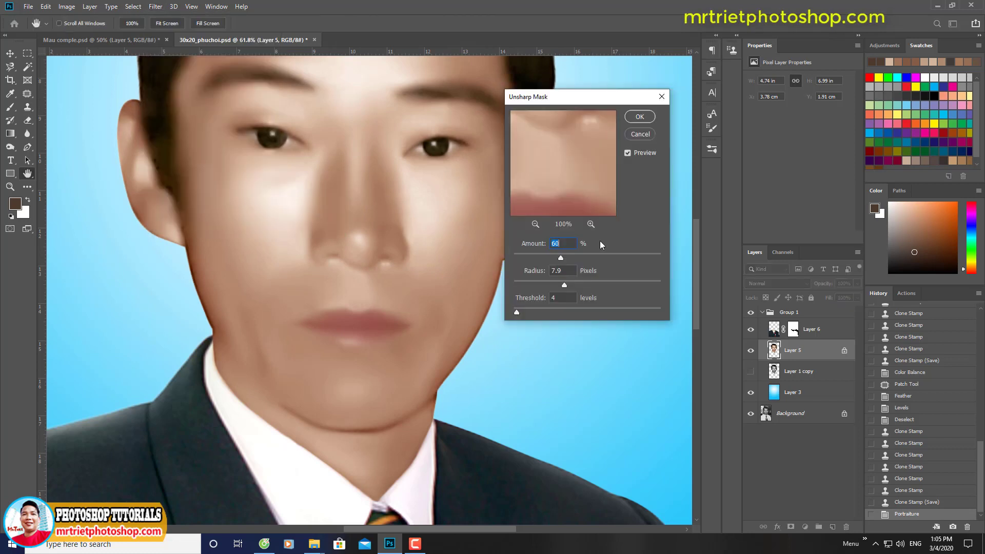
pyautogui.click(628, 152)
pyautogui.moveTo(561, 258); pyautogui.dragTo(558, 257)
pyautogui.press('Return')
pyautogui.hotkey('ctrl', '0')
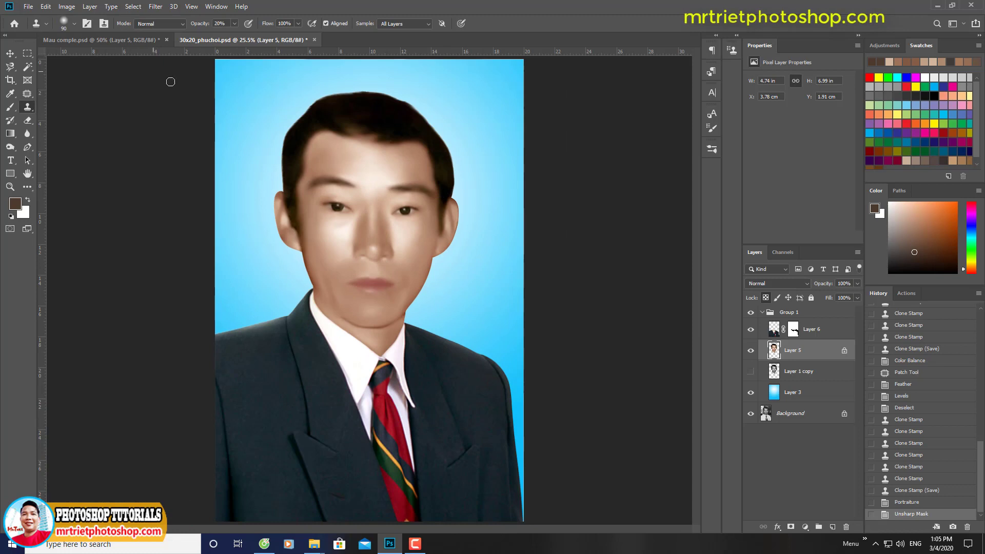
# Step: Add a light monochromatic Gaussian noise to the face layer and fade it to 50%
pyautogui.click(156, 7)
pyautogui.click(308, 152)
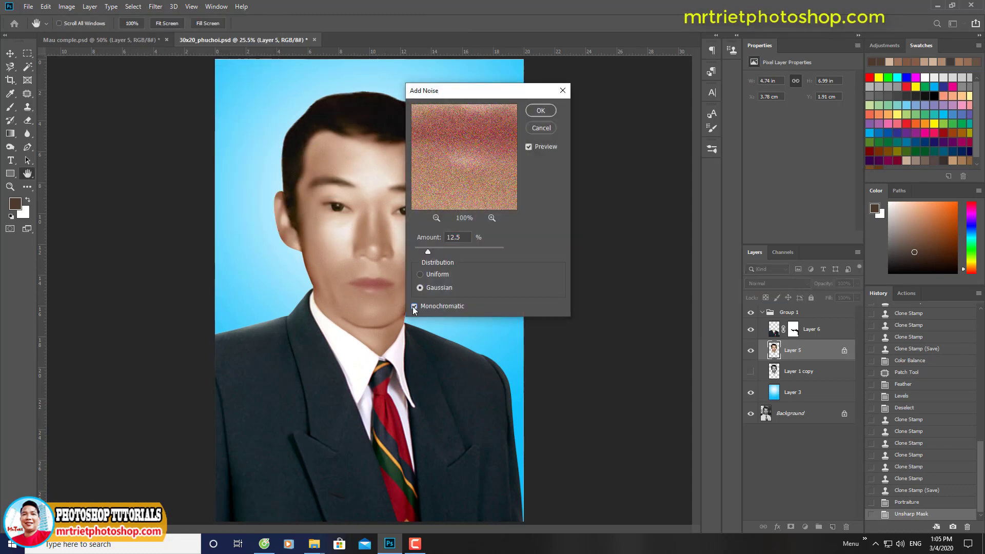
pyautogui.moveTo(428, 251); pyautogui.dragTo(417, 251)
pyautogui.click(540, 110)
pyautogui.scroll(5, 395, 220)
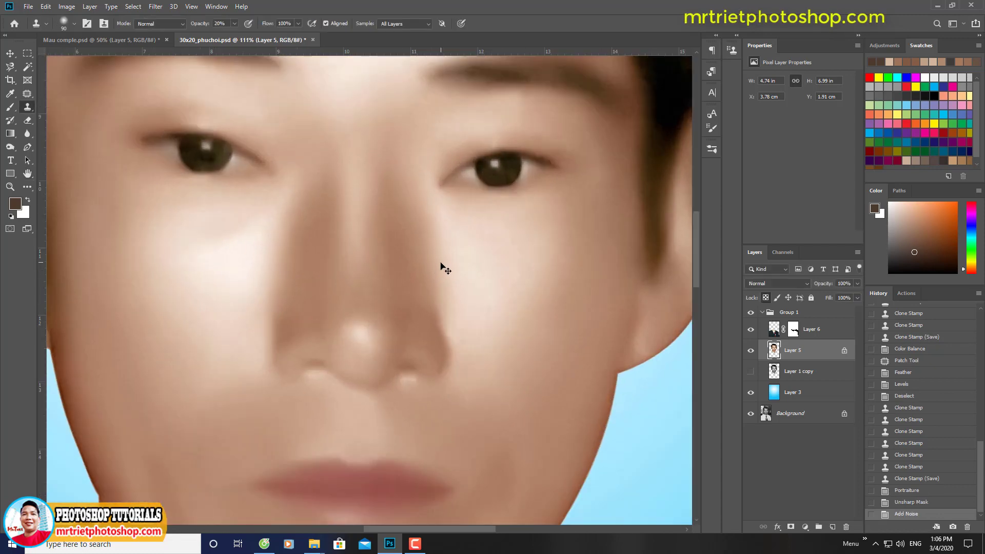
pyautogui.hotkey('ctrl', 'shift', 'f')
pyautogui.write('50')
pyautogui.press('Return')
# Step: Neutralize the color of both irises with a soft black brush in Color mode at 10% opacity
pyautogui.press('b')
pyautogui.press('d')
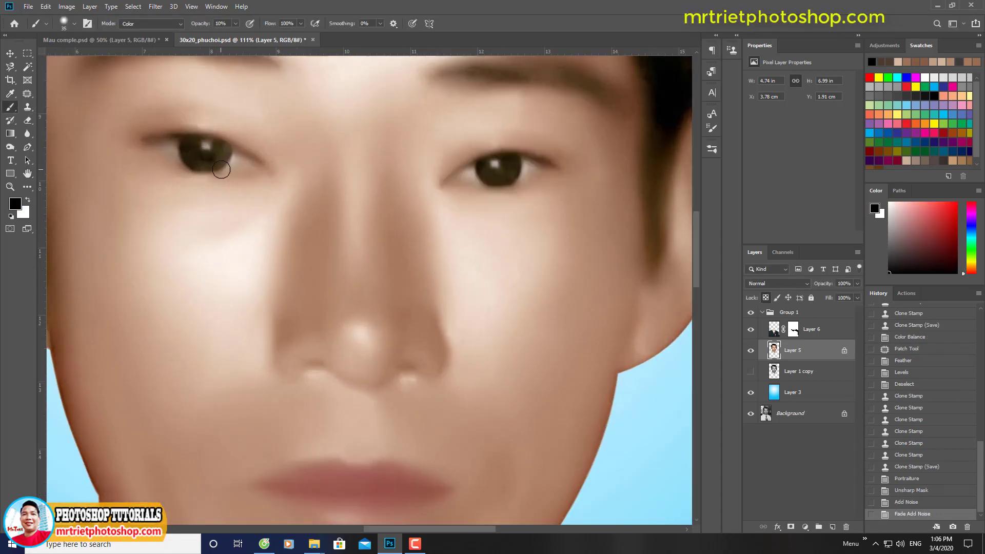
pyautogui.click(197, 149)
pyautogui.click(207, 154)
pyautogui.click(492, 166)
pyautogui.click(508, 164)
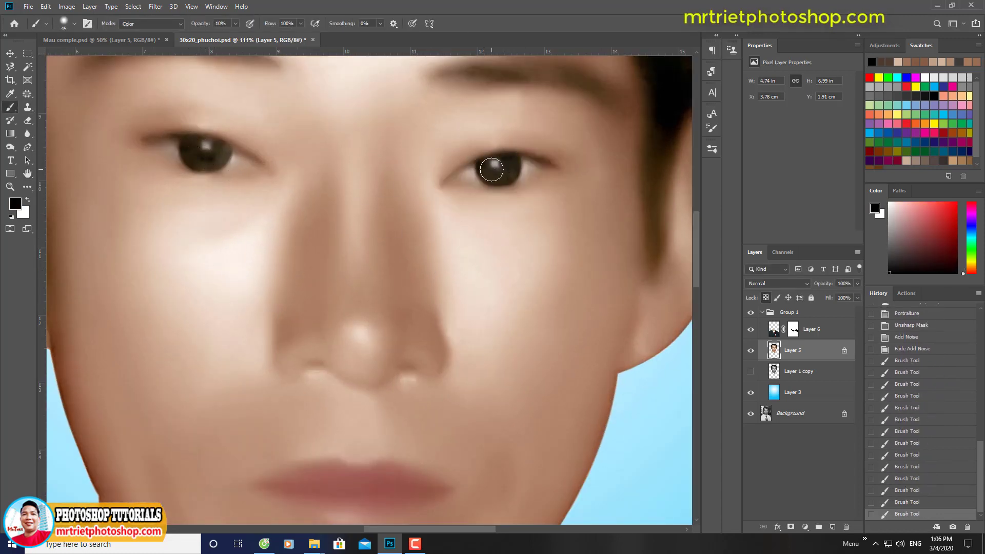
pyautogui.hotkey('ctrl', '0')
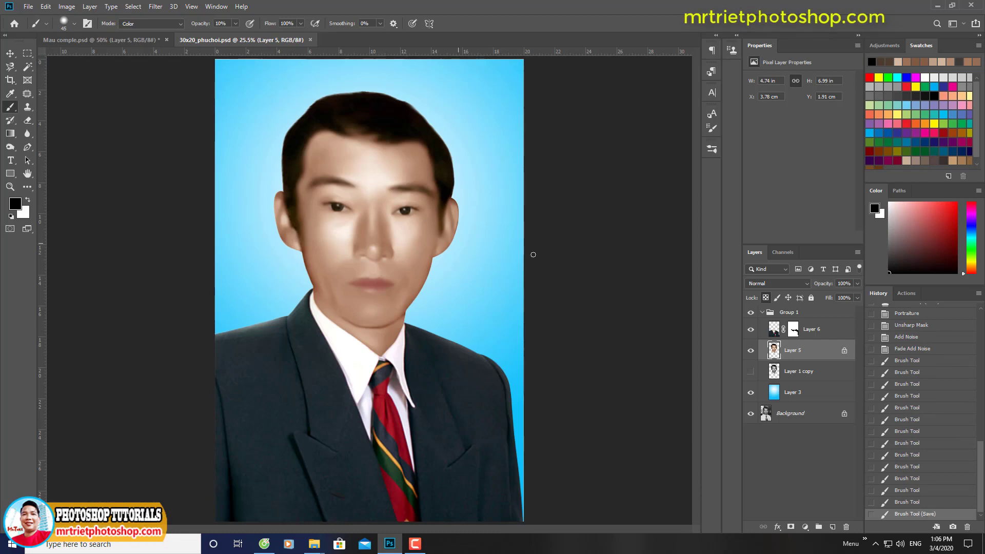
# Step: Compare the restoration with the original by hiding and reshowing Group 1, and apply Color Balance to the face layer
pyautogui.click(750, 313)
pyautogui.click(750, 313)
pyautogui.hotkey('ctrl', 'b')
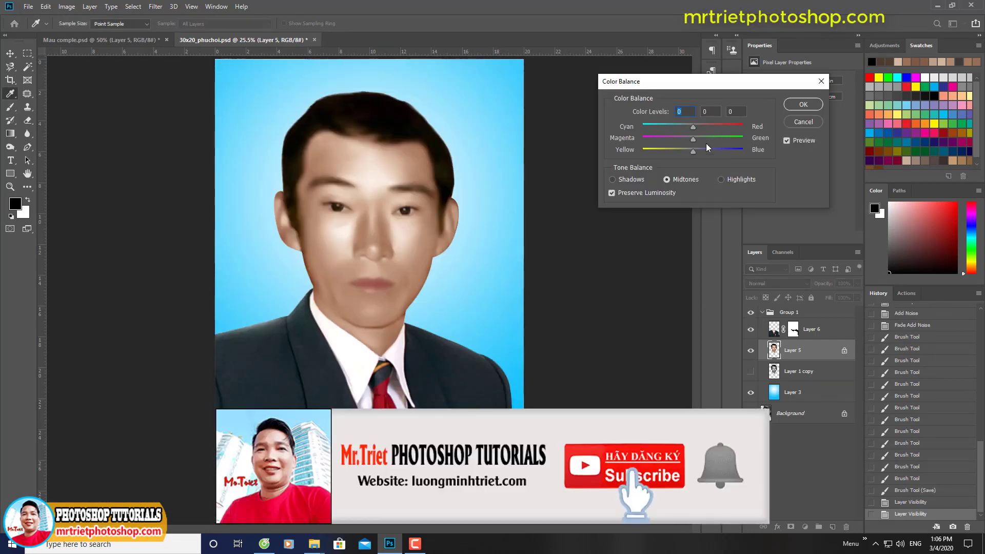
pyautogui.press('Return')
# Step: Select both eyebrows, feather the selection, lower its saturation to -6 with Hue/Saturation, deselect and save
pyautogui.scroll(5, 365, 175)
pyautogui.press('j')
pyautogui.moveTo(339, 200); pyautogui.dragTo(242, 167)
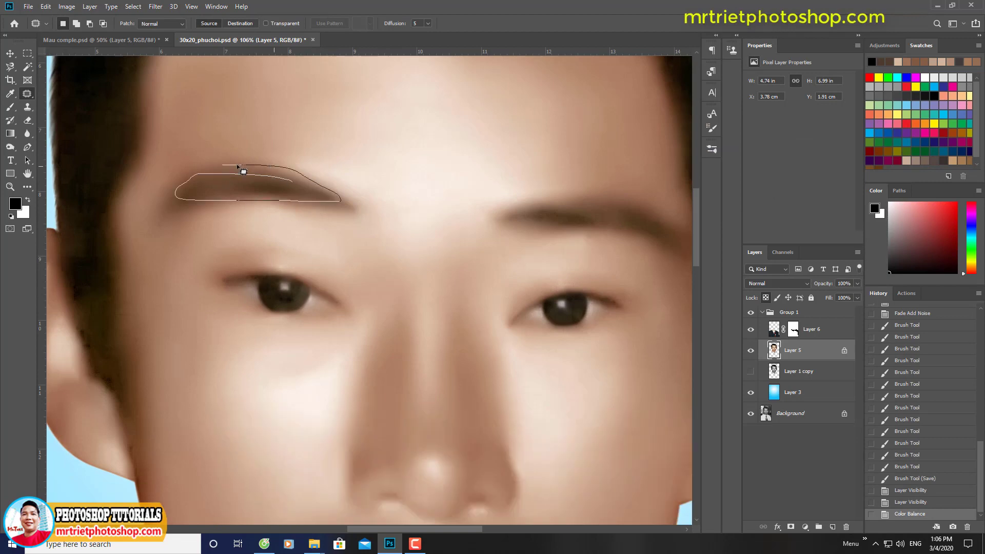
pyautogui.moveTo(505, 212)
pyautogui.mouseDown()
pyautogui.moveTo(543, 222)
pyautogui.moveTo(603, 209)
pyautogui.mouseUp()
pyautogui.hotkey('shift', 'F6')
pyautogui.press('Return')
pyautogui.hotkey('ctrl', 'u')
pyautogui.moveTo(701, 199); pyautogui.dragTo(699, 202)
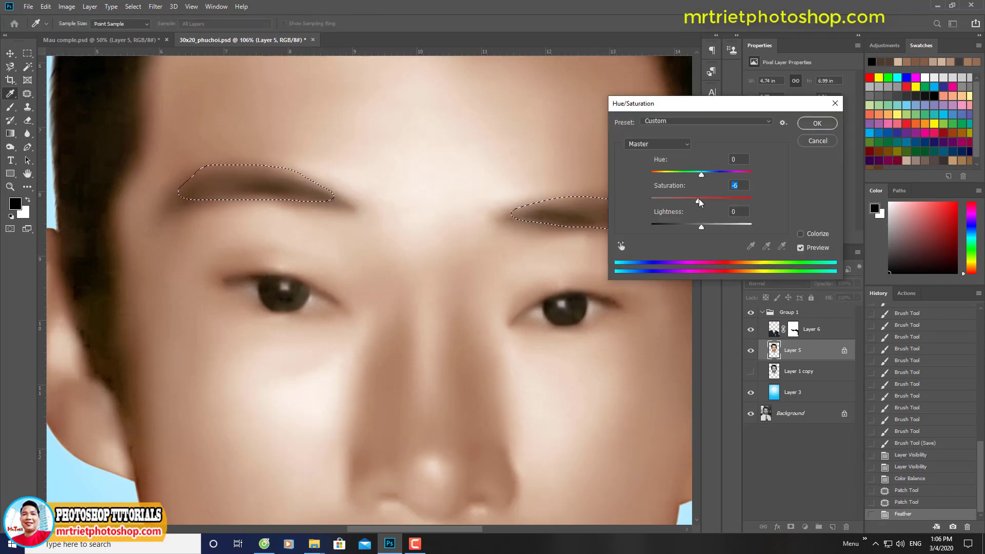
pyautogui.press('Return')
pyautogui.hotkey('ctrl', 'd')
pyautogui.hotkey('ctrl', 's')
# Step: Select the hair above the forehead, feather the selection, adjust it with Hue/Saturation, deselect and save
pyautogui.scroll(-5, 385, 158)
pyautogui.scroll(4, 384, 158)
pyautogui.moveTo(269, 101); pyautogui.dragTo(448, 109)
pyautogui.hotkey('shift', 'F6')
pyautogui.press('Return')
pyautogui.hotkey('ctrl', 'u')
pyautogui.press('Return')
pyautogui.hotkey('ctrl', 'd')
pyautogui.hotkey('ctrl', 's')
pyautogui.scroll(-5, 442, 160)
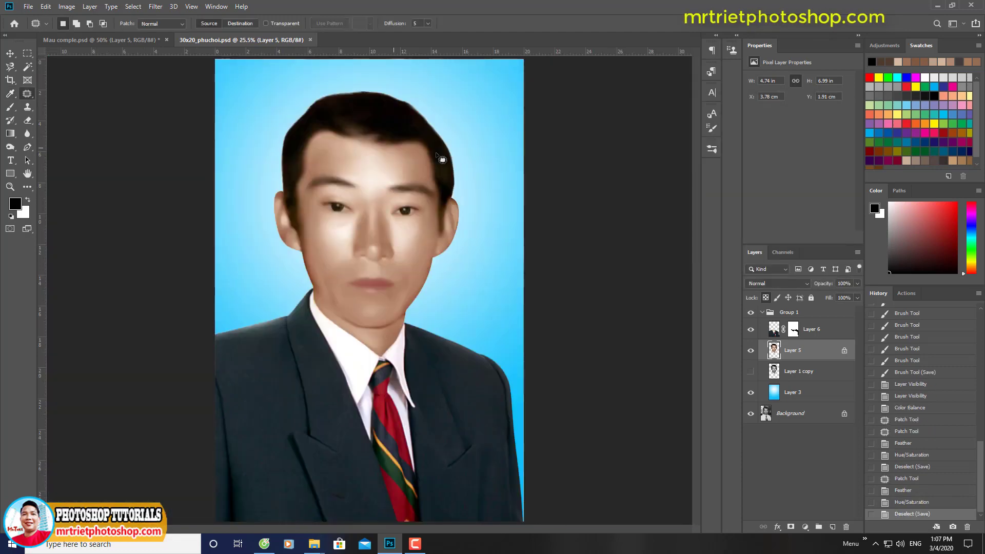
# Step: Clean up the sideburn edge beside the ear on the image's left with Clone Stamp strokes at 20% opacity
pyautogui.scroll(6, 508, 165)
pyautogui.scroll(-6, 345, 259)
pyautogui.scroll(6, 282, 301)
pyautogui.scroll(-5, 283, 301)
pyautogui.scroll(7, 352, 296)
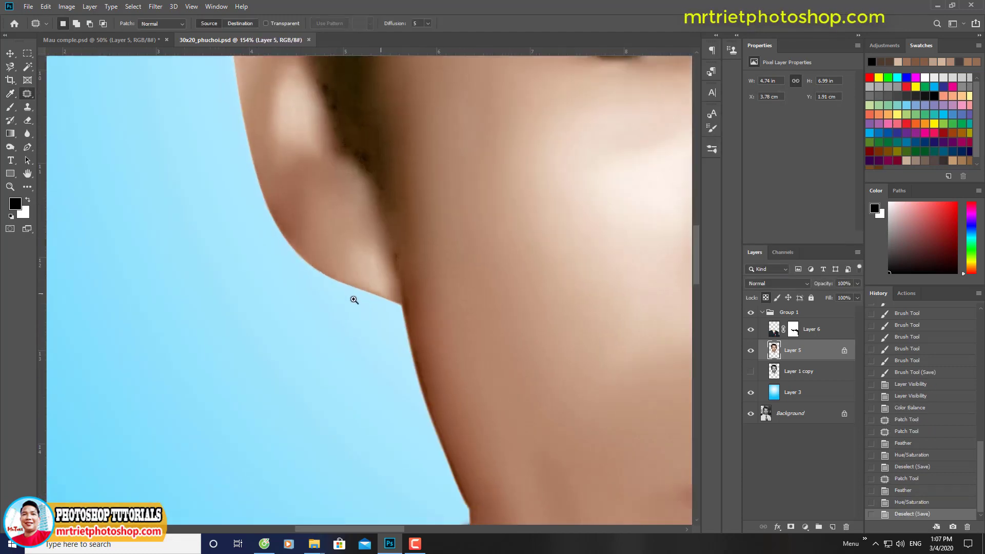
pyautogui.press('s')
pyautogui.keyDown('alt'); pyautogui.click(383, 219); pyautogui.keyUp('alt')
pyautogui.moveTo(384, 219)
pyautogui.mouseDown()
pyautogui.moveTo(395, 264)
pyautogui.moveTo(364, 167)
pyautogui.moveTo(397, 256)
pyautogui.moveTo(413, 229)
pyautogui.mouseUp()
pyautogui.click(369, 159)
pyautogui.scroll(-5, 415, 249)
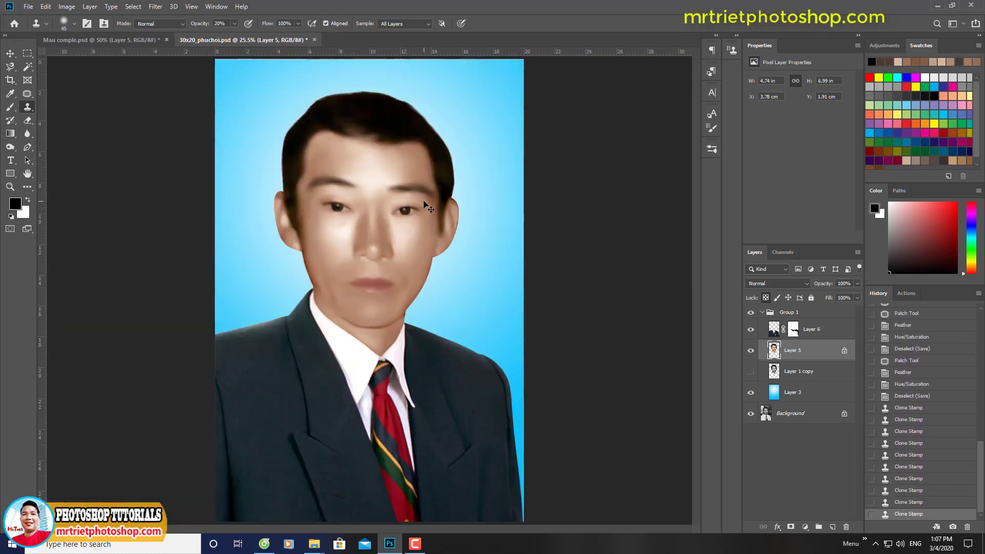
pyautogui.scroll(1, 422, 217)
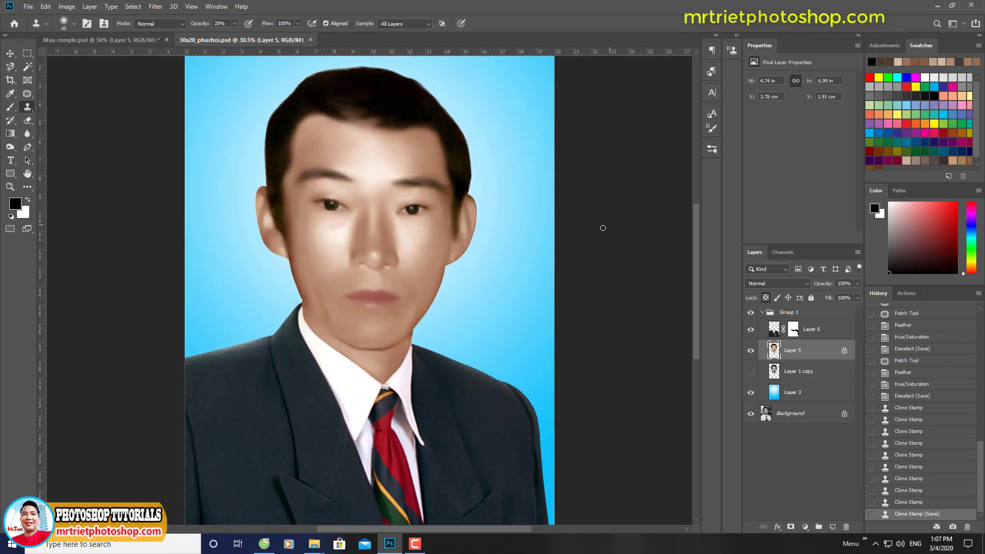
pyautogui.click(155, 6)
pyautogui.click(336, 4)
pyautogui.hotkey('ctrl', '0')
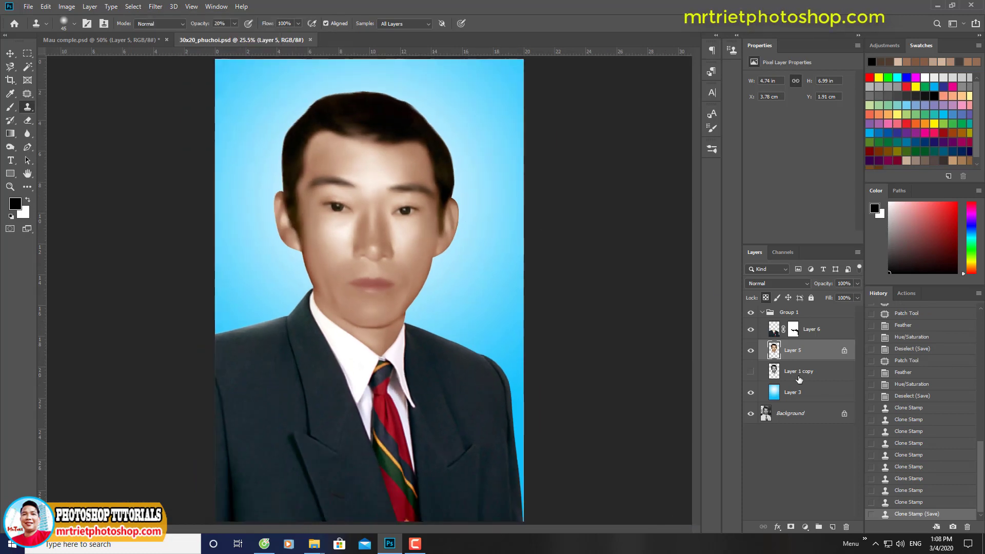
# Step: Merge all visible layers into the background and delete the hidden Layer 1 copy
pyautogui.hotkey('ctrl', 'shift', 'alt', 'e')
pyautogui.hotkey('ctrl', 'shift', 'e')
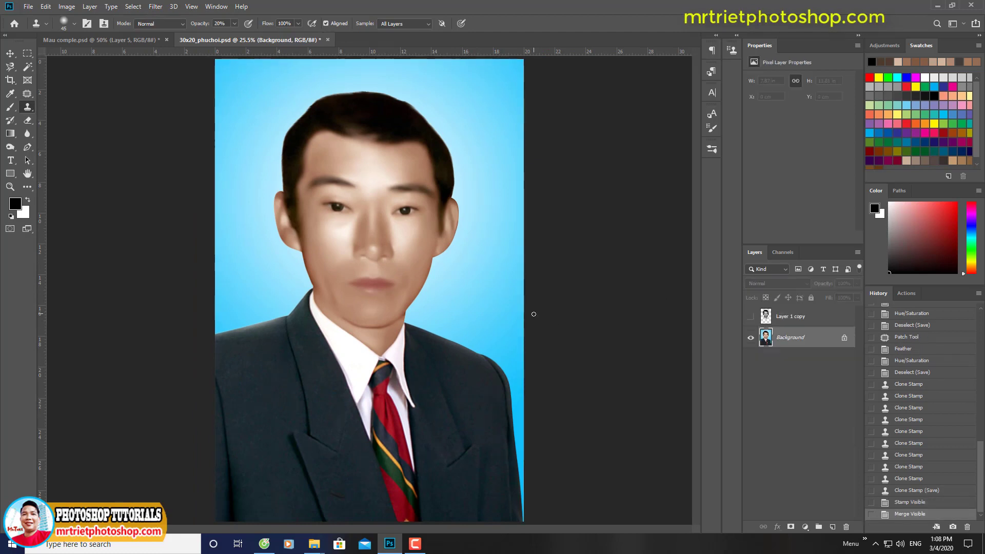
pyautogui.click(784, 320)
pyautogui.click(846, 527)
# Step: Save the flattened portrait as a JPEG named 30x20_phuchoi_Done, accepting the export options, and inspect the face
pyautogui.hotkey('ctrl', 'shift', 's')
pyautogui.press('Tab')
pyautogui.press('j')
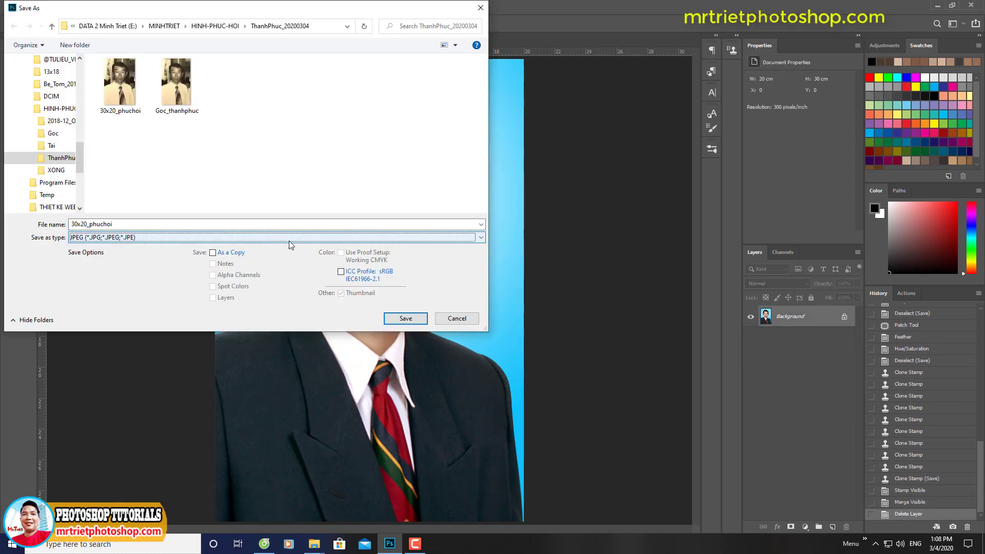
pyautogui.press('Return')
pyautogui.press('n')
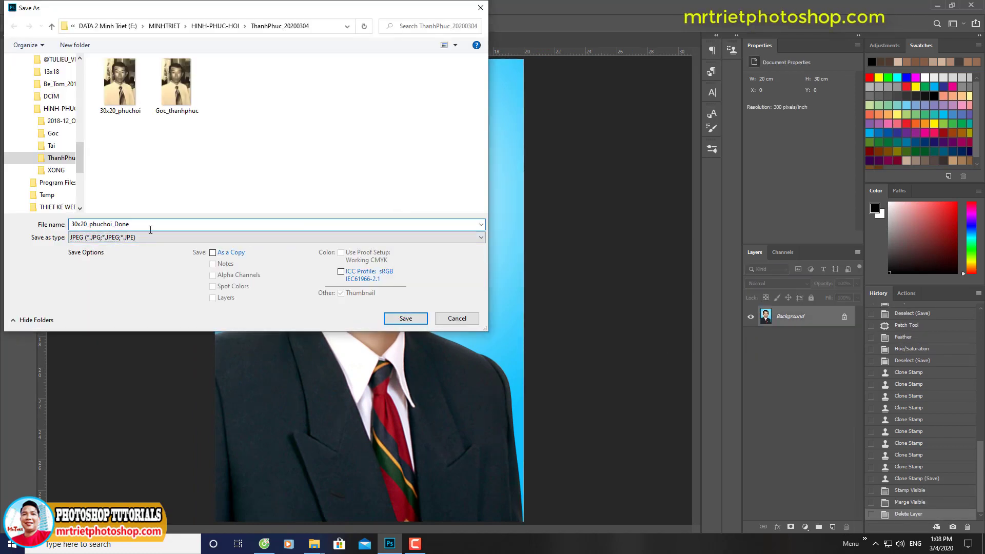
pyautogui.press('Return')
pyautogui.press('Return')
pyautogui.scroll(5, 434, 273)
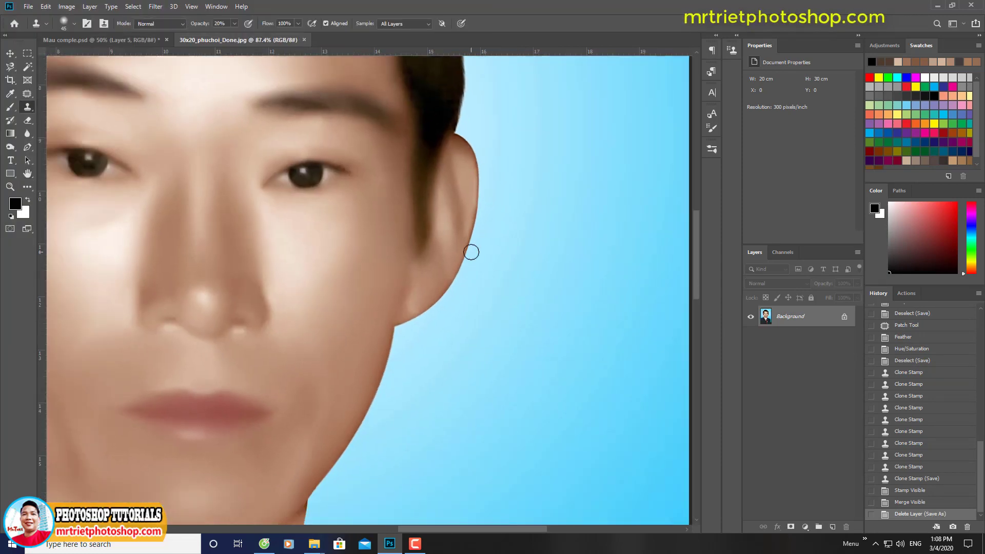
pyautogui.hotkey('ctrl', '0')
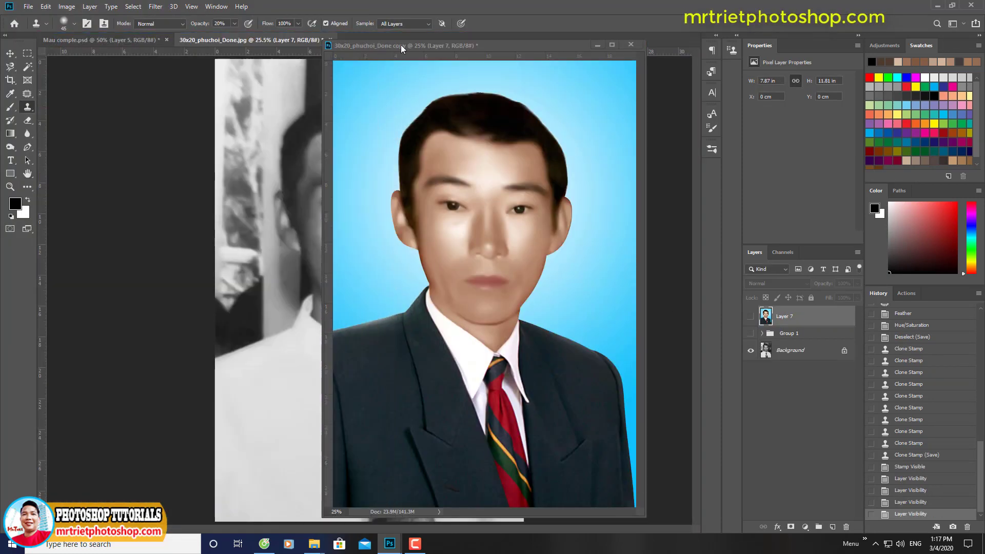
# Step: Close Mau comple.psd without saving and arrange the restored copy and the original black-and-white portrait side by side
pyautogui.click(167, 39)
pyautogui.press('n')
pyautogui.click(216, 6)
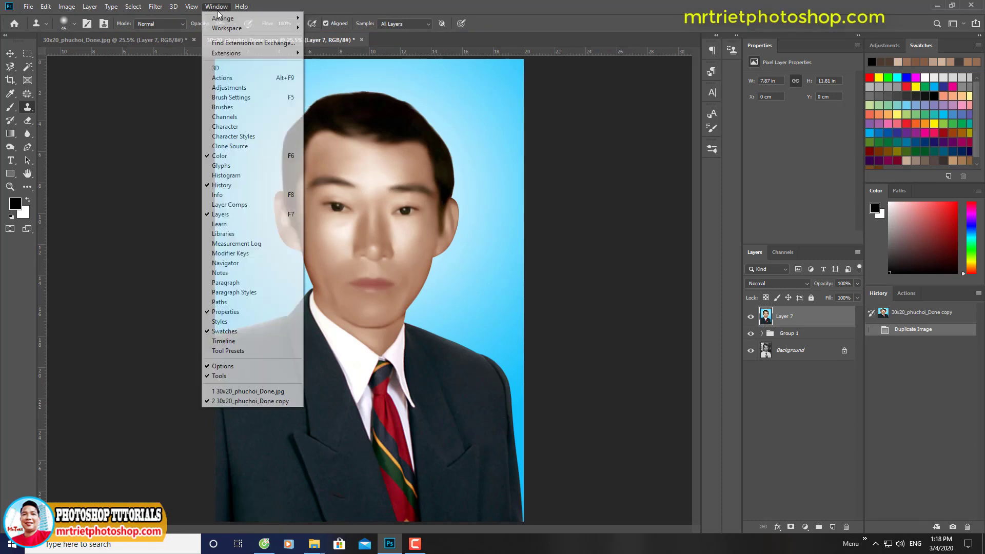
pyautogui.moveTo(231, 13)
pyautogui.click(421, 43)
# Step: Hide the workspace panels and fit both portraits fully in their windows for a before-and-after comparison
pyautogui.press('Tab')
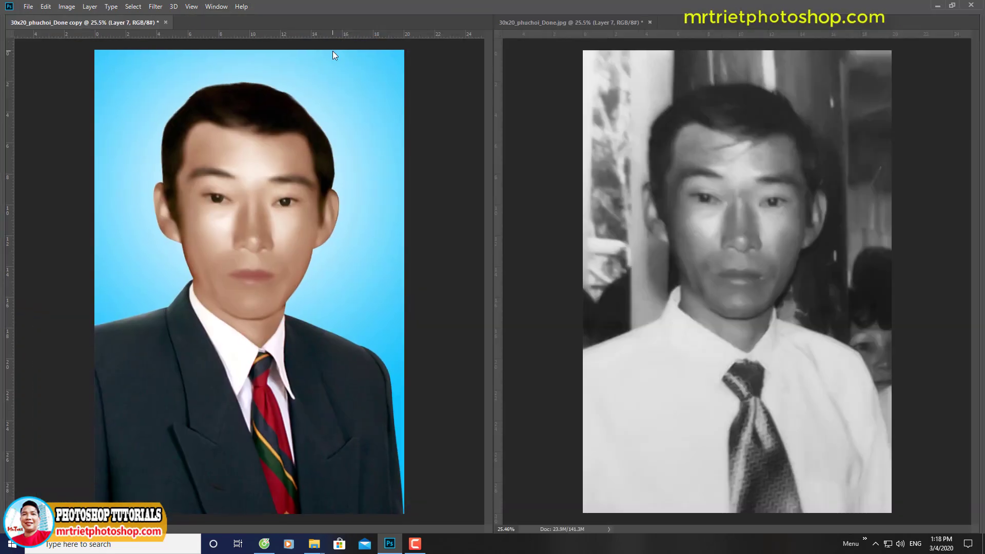
pyautogui.click(558, 26)
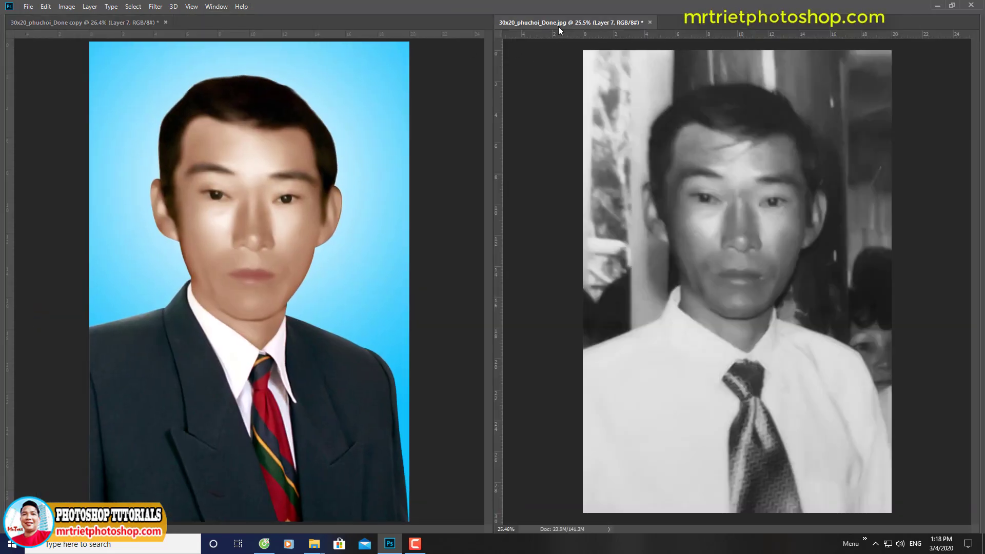
pyautogui.hotkey('ctrl', '0')
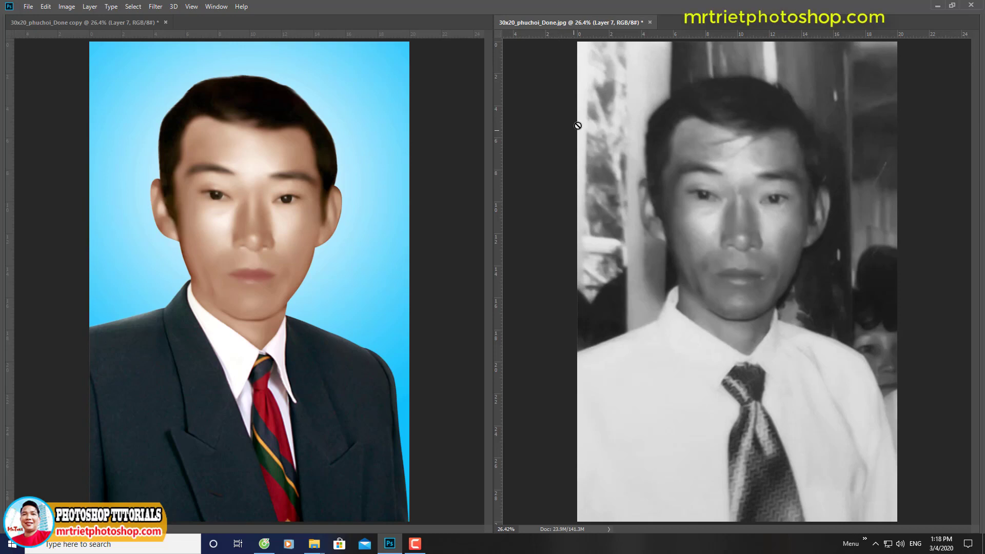